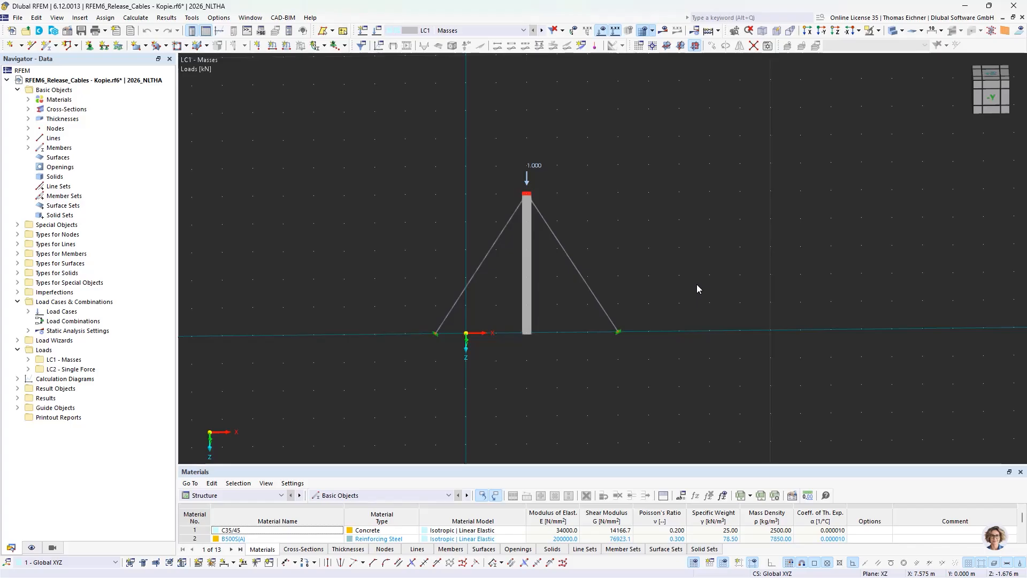
Step: Examine the column, the cable members and the vertical load at the column head in load case LC1
click(528, 307)
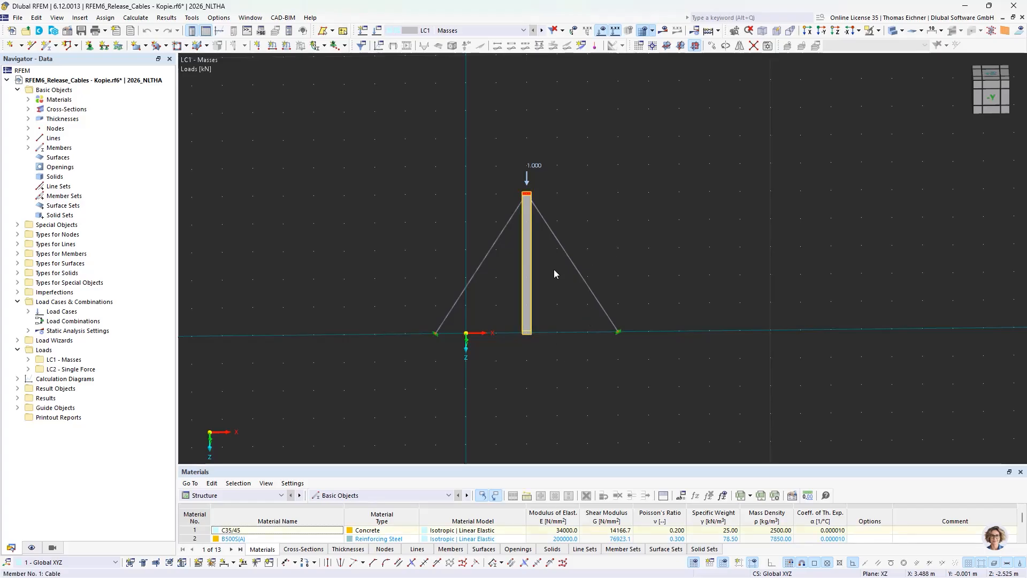
mouse_move(525, 277)
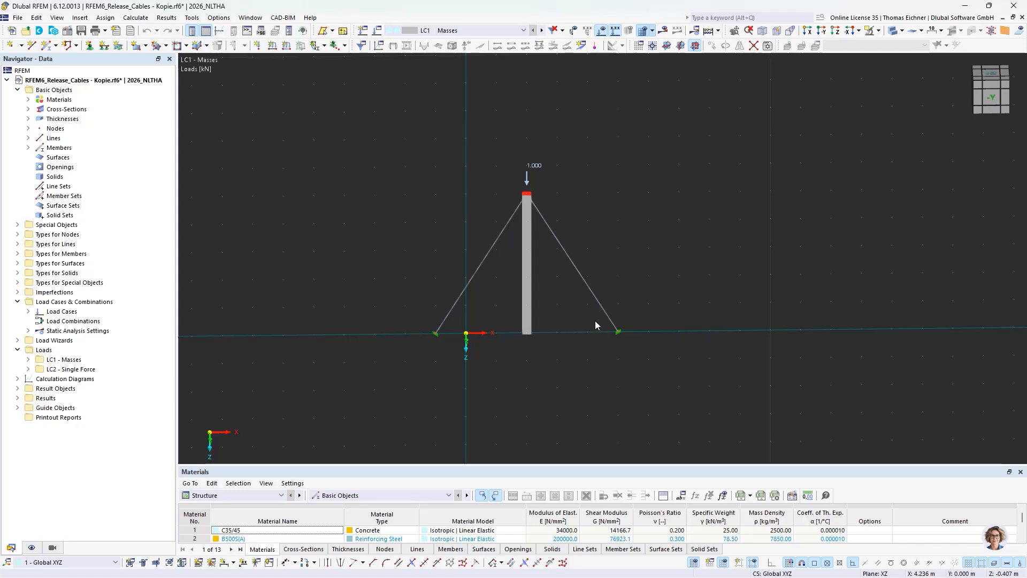
click(472, 277)
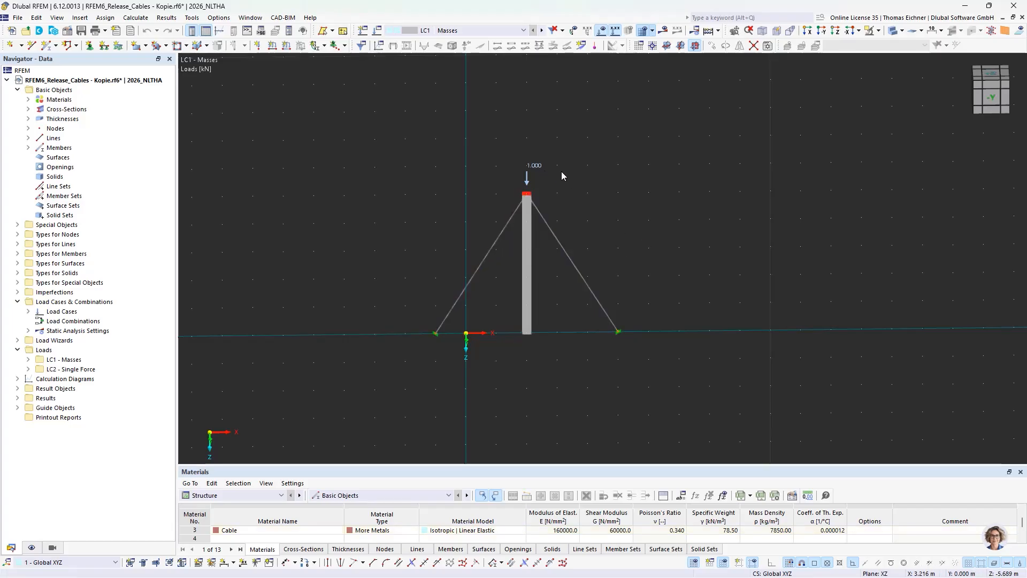
click(481, 30)
click(480, 30)
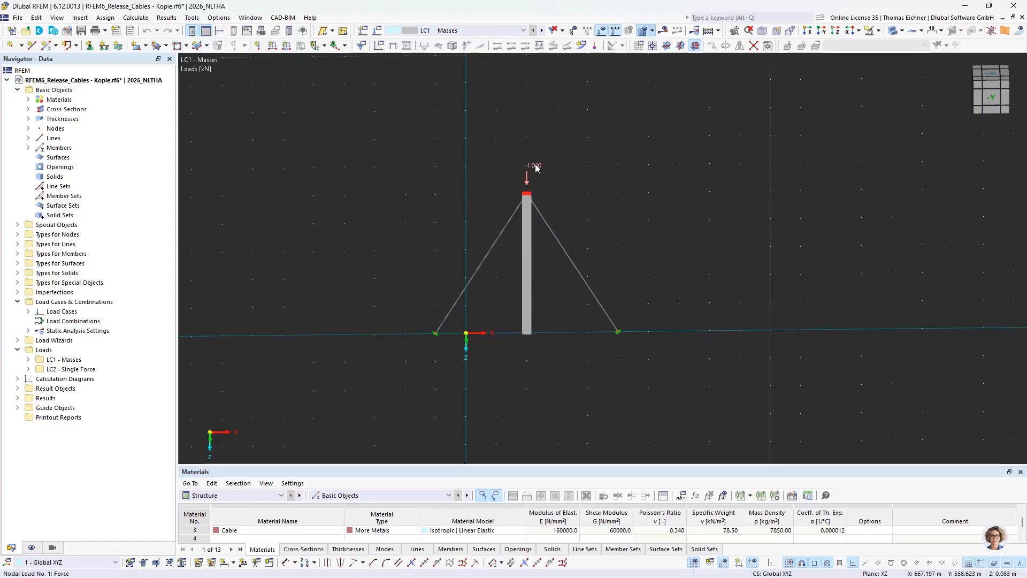
click(535, 166)
click(592, 216)
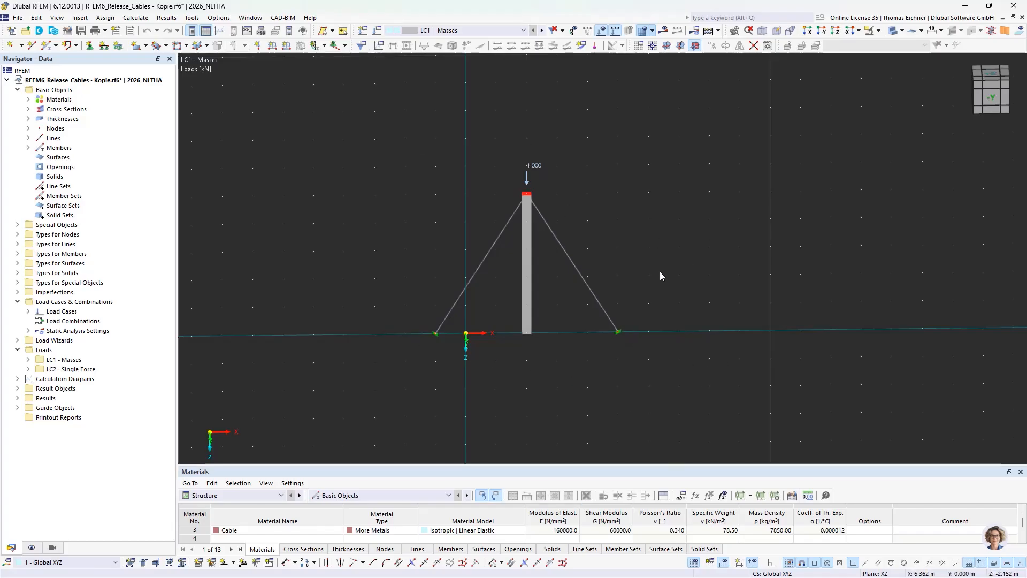
Step: Display load case LC2 Single Force and inspect its horizontal load at the column head and the adjacent cable
click(522, 30)
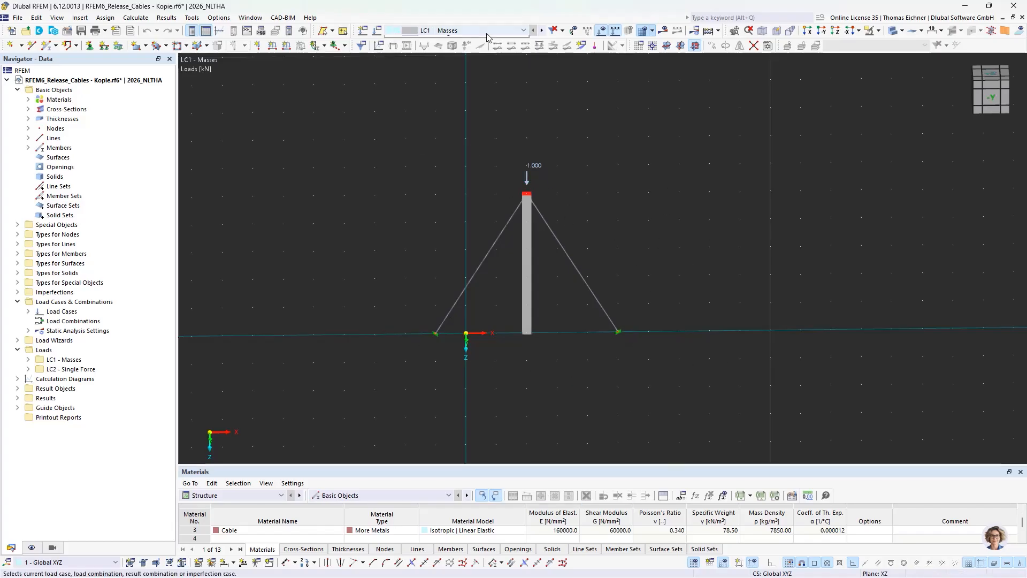
click(449, 49)
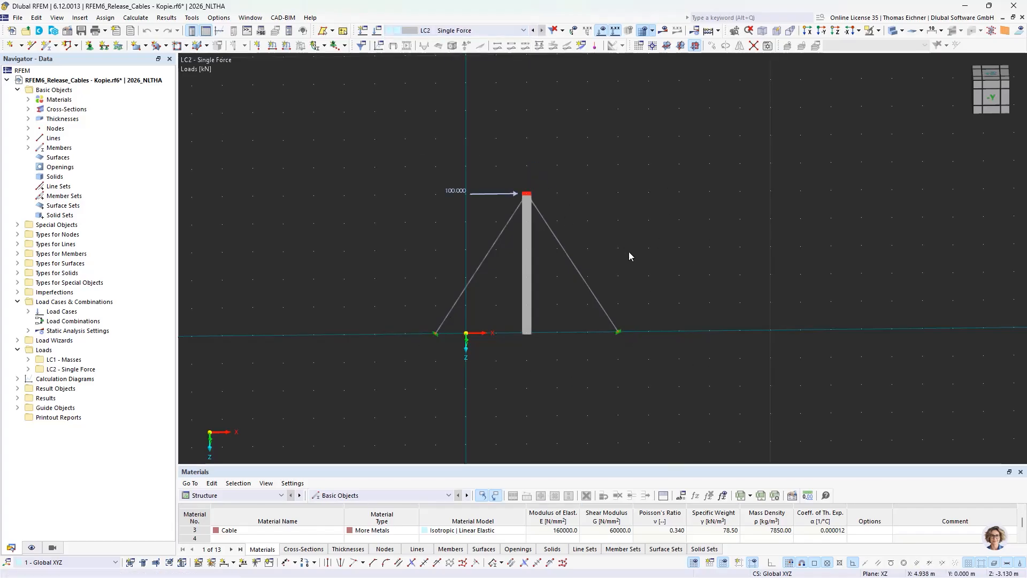
click(461, 192)
mouse_move(462, 197)
click(309, 211)
click(495, 249)
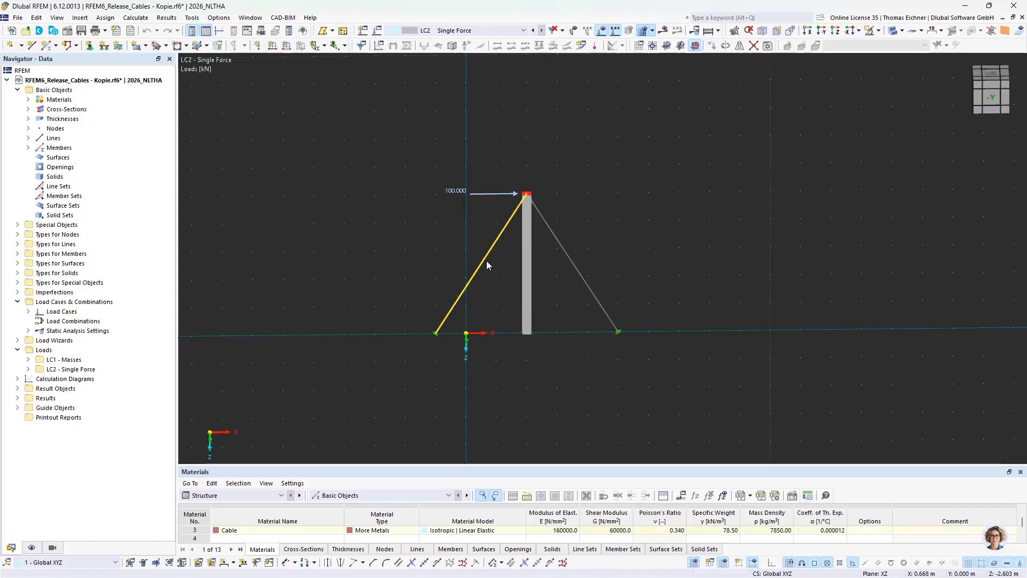
click(336, 229)
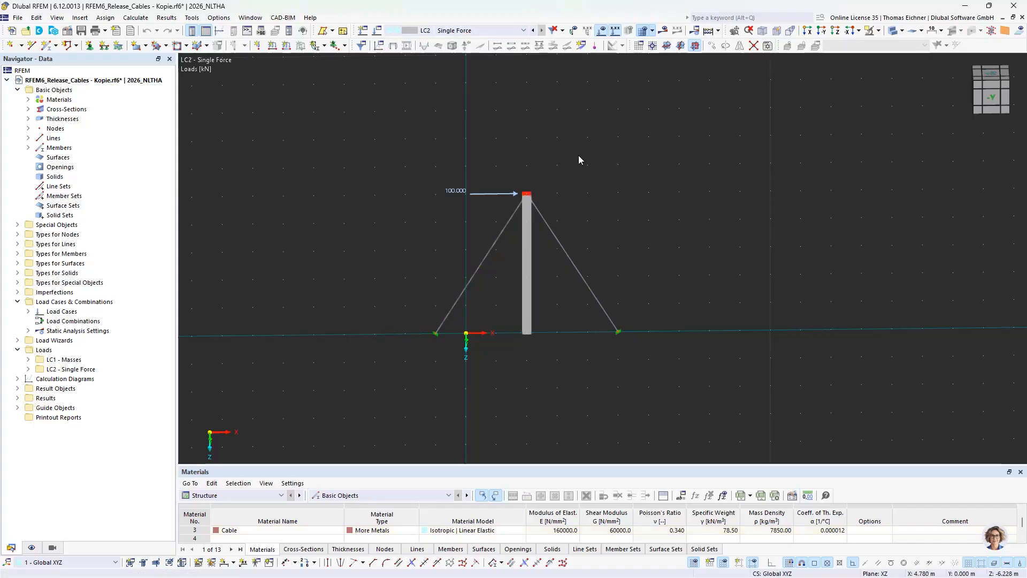
Step: Activate the Time History Analysis add-on in the model's base data
drag(356, 149, 719, 369)
click(715, 364)
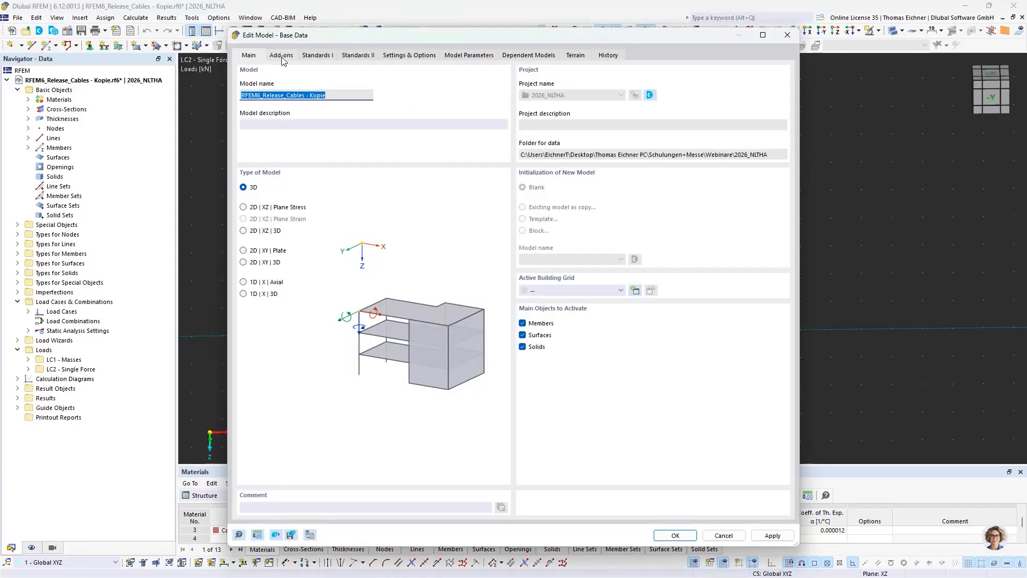
click(281, 56)
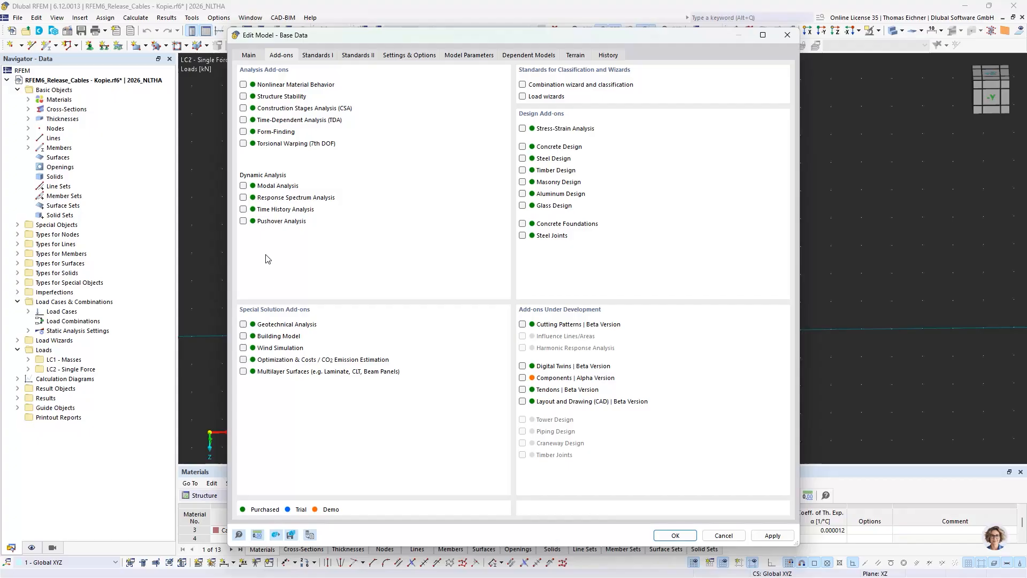
click(243, 209)
click(675, 535)
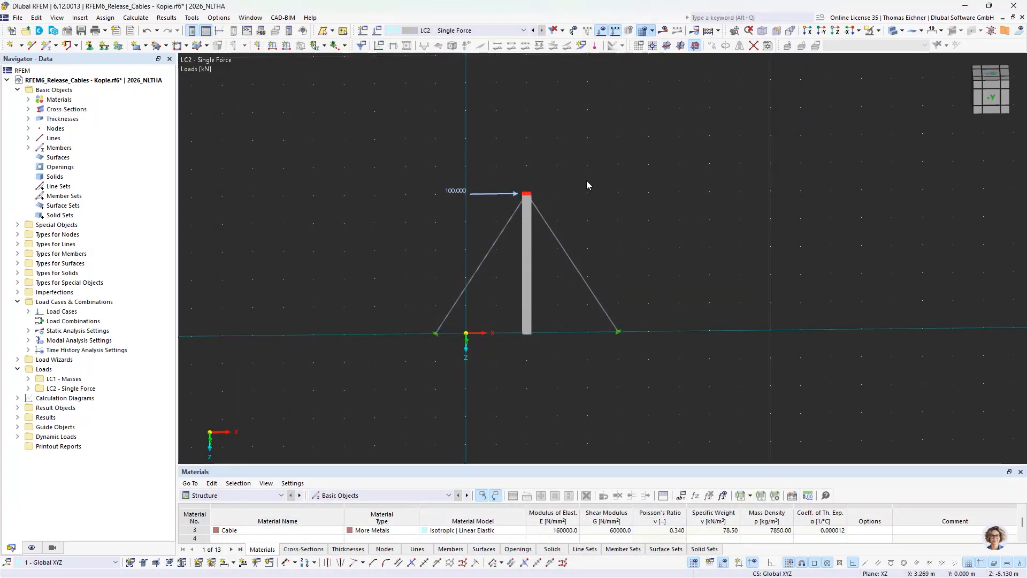
Step: Copy load case LC2 Single Force and set the copy's analysis type to Time History Analysis | Time Diagram
middle_drag(589, 186, 564, 179)
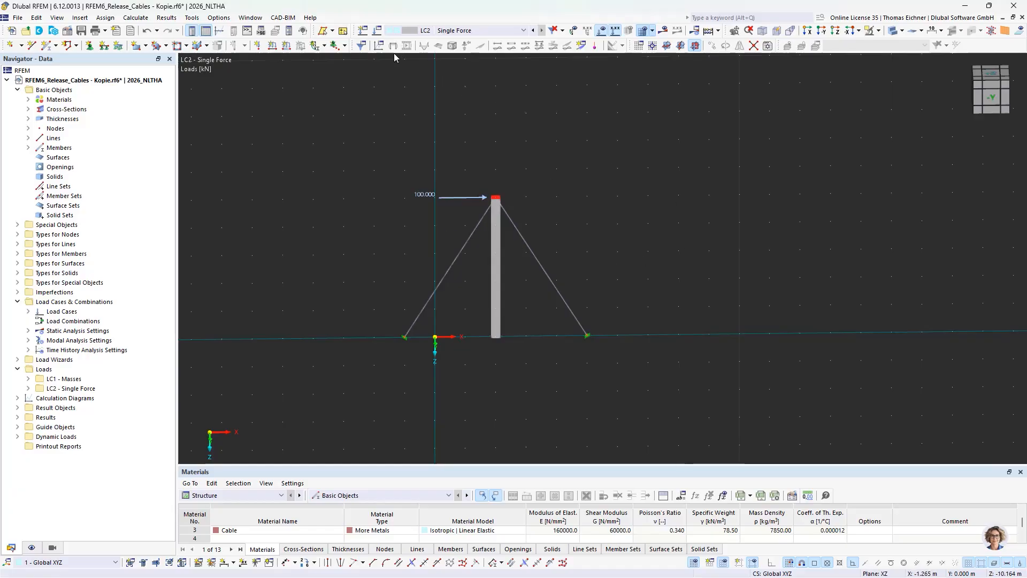
click(376, 31)
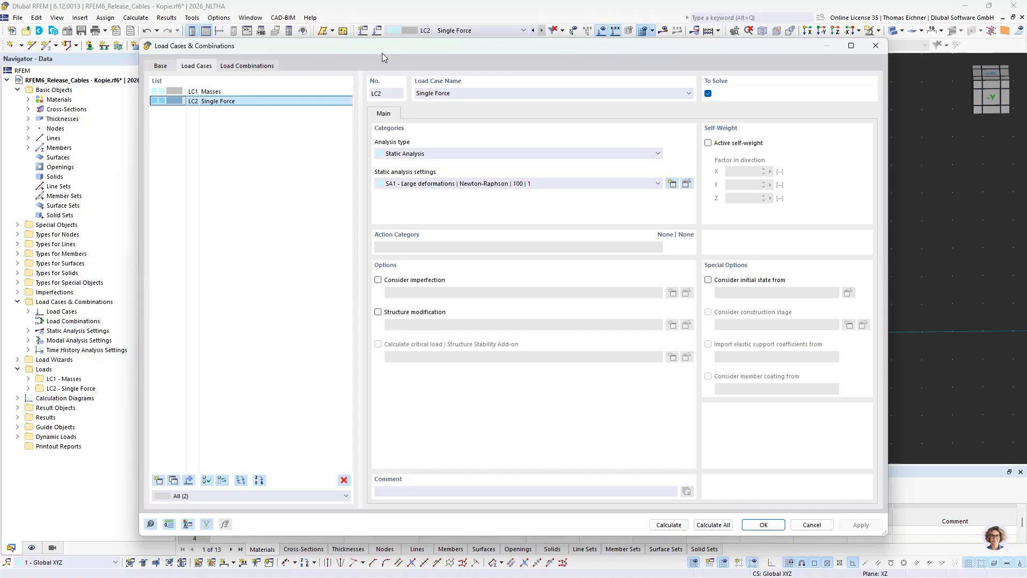
drag(384, 51, 772, 72)
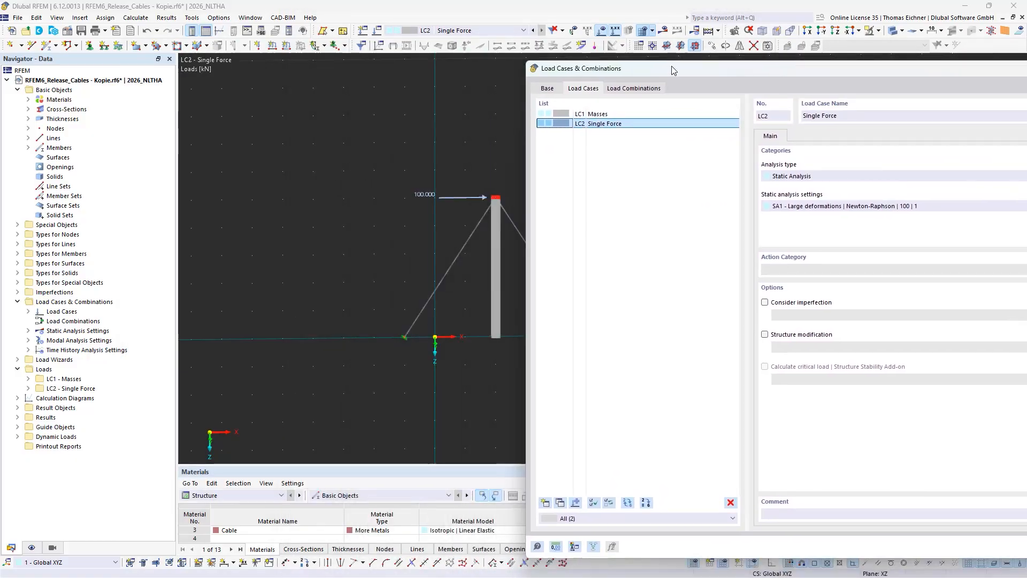
drag(672, 66, 683, 63)
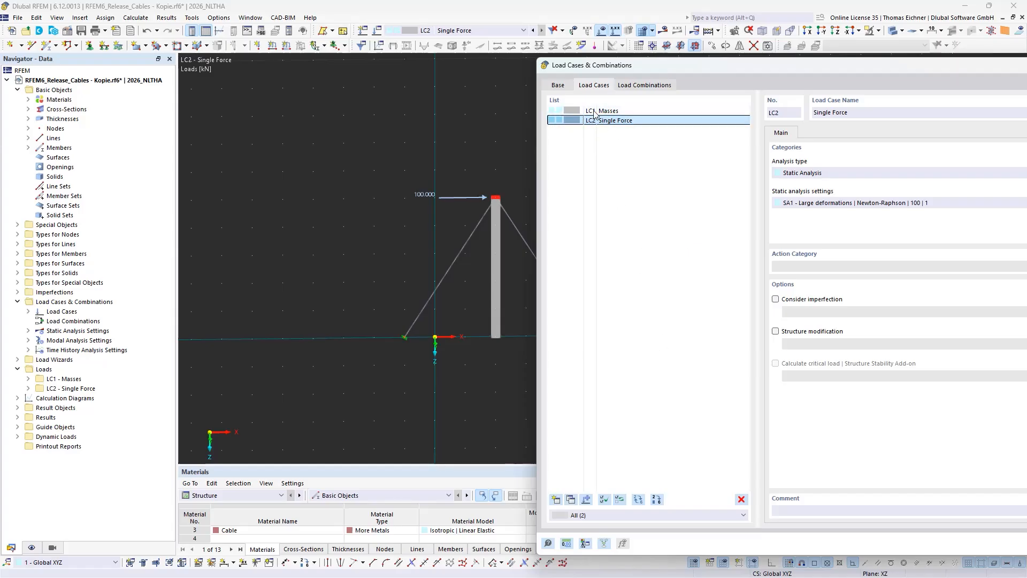
click(571, 501)
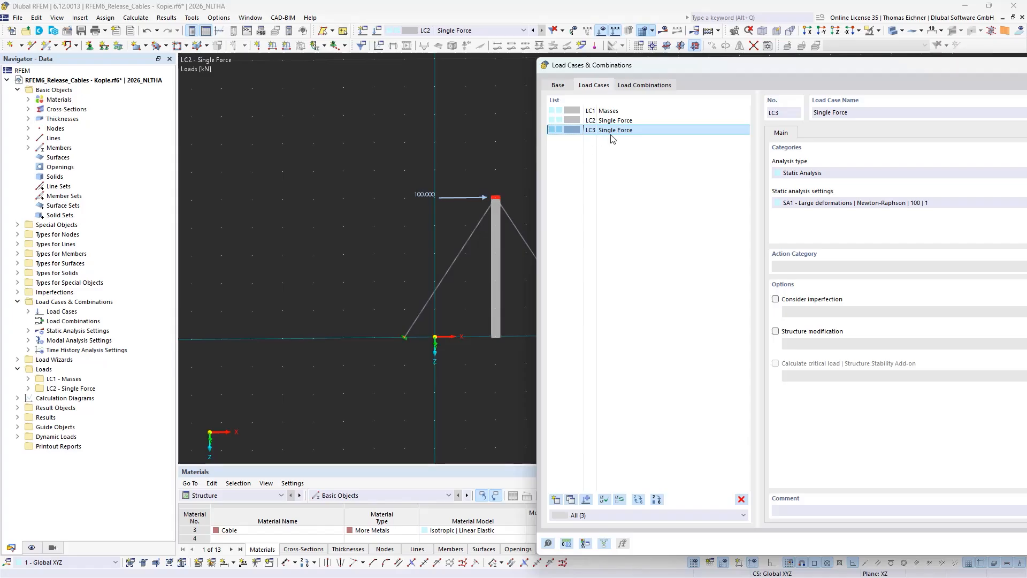
click(815, 172)
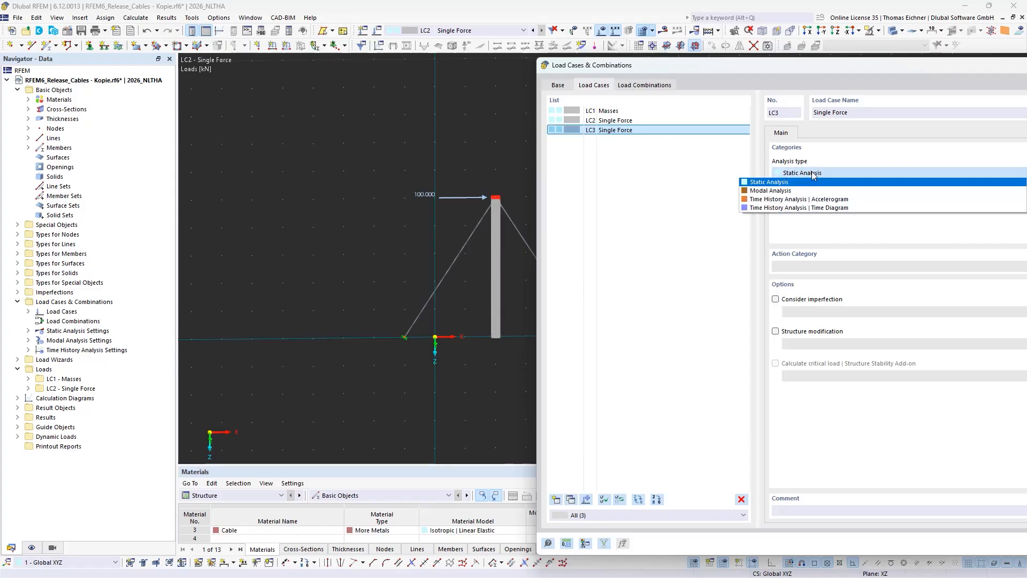
click(779, 208)
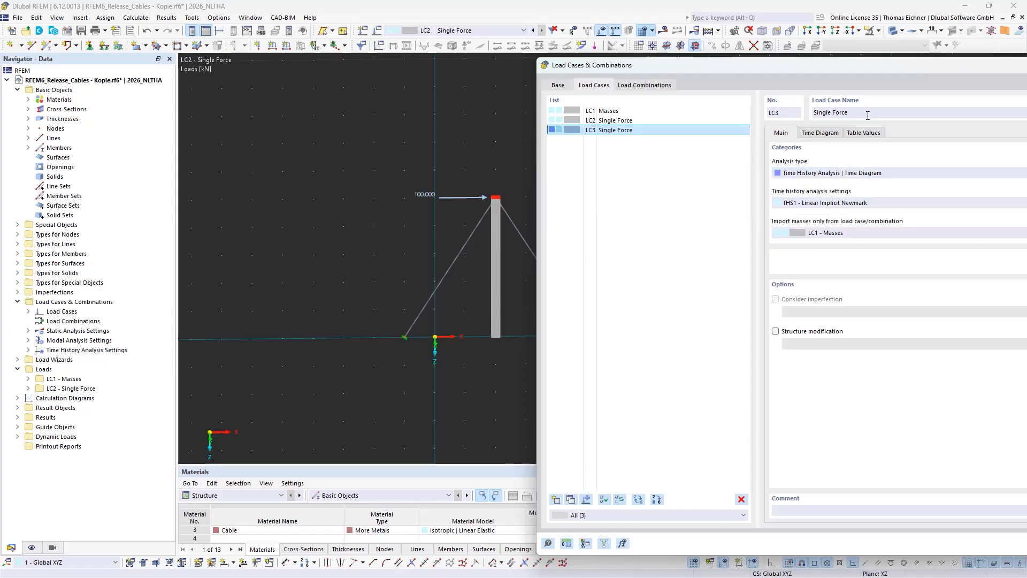
Step: Append LC-THA-TD to the name of load case LC3
key(End)
text(LC-THA-TD)
drag(809, 65, 465, 62)
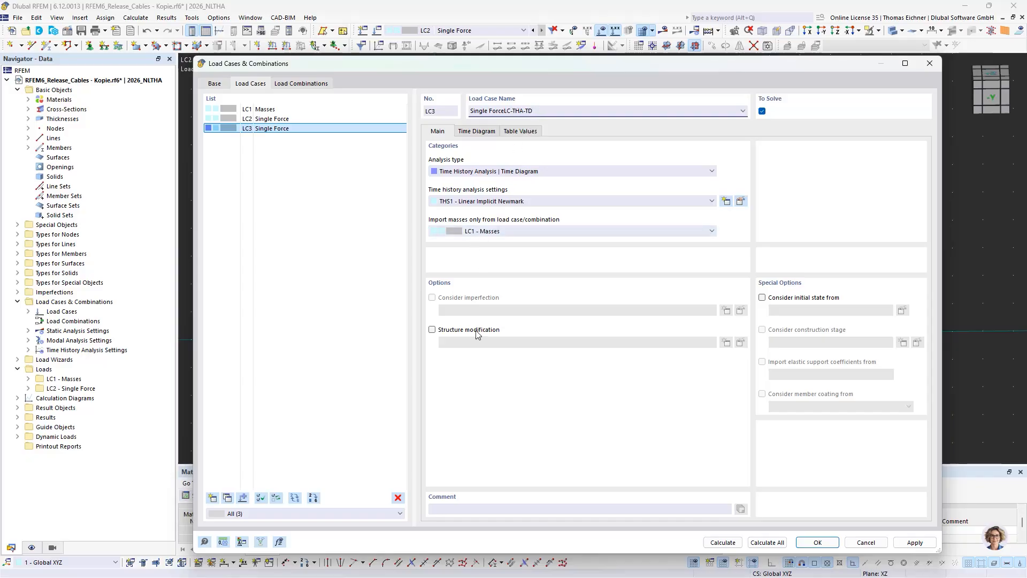
Step: Create a time diagram for LC3 with definition type Function and the multiplier function sin(0.5*t)
click(477, 132)
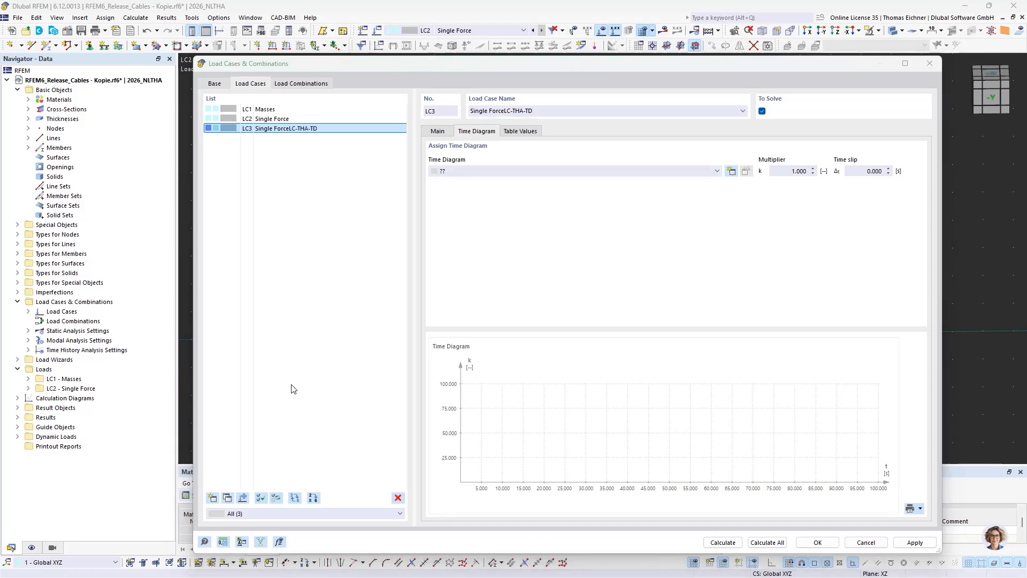
click(731, 171)
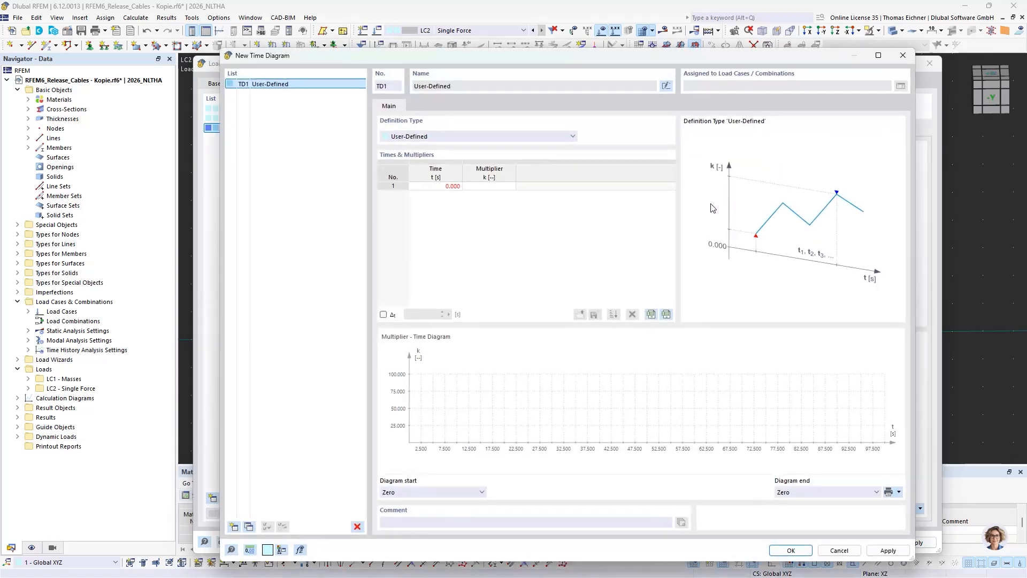
click(459, 138)
click(422, 154)
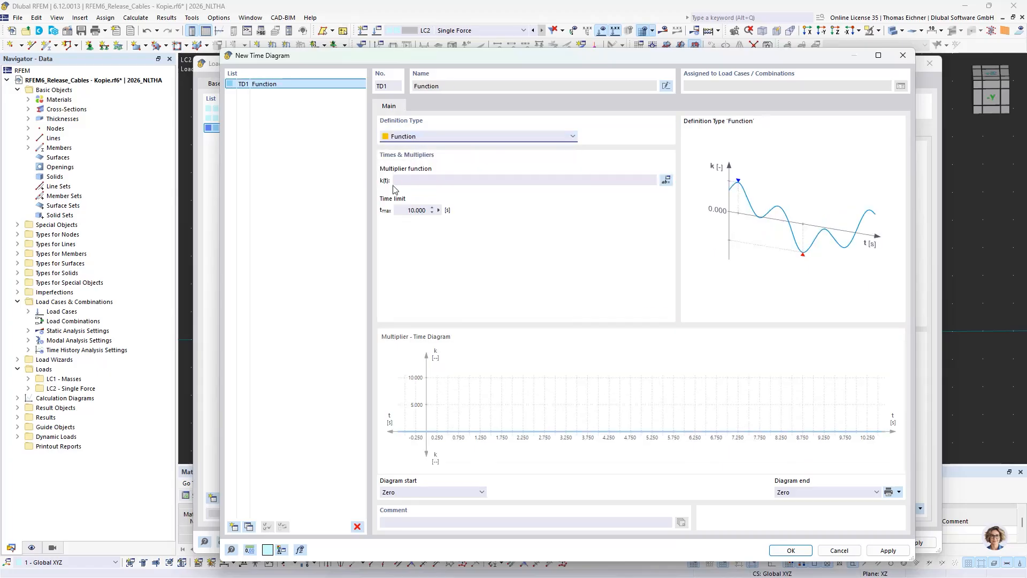
click(423, 182)
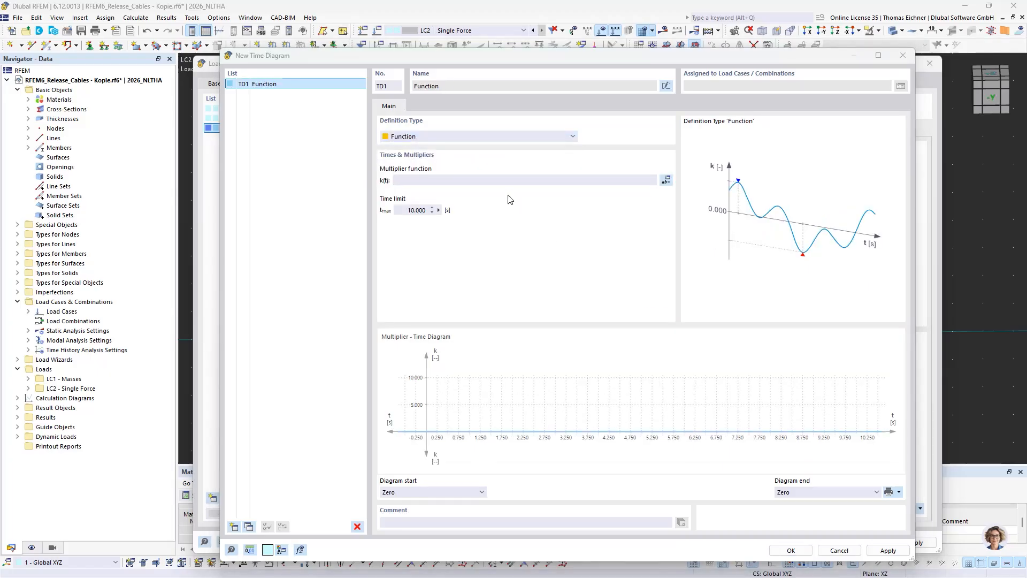
click(514, 180)
text(sin)
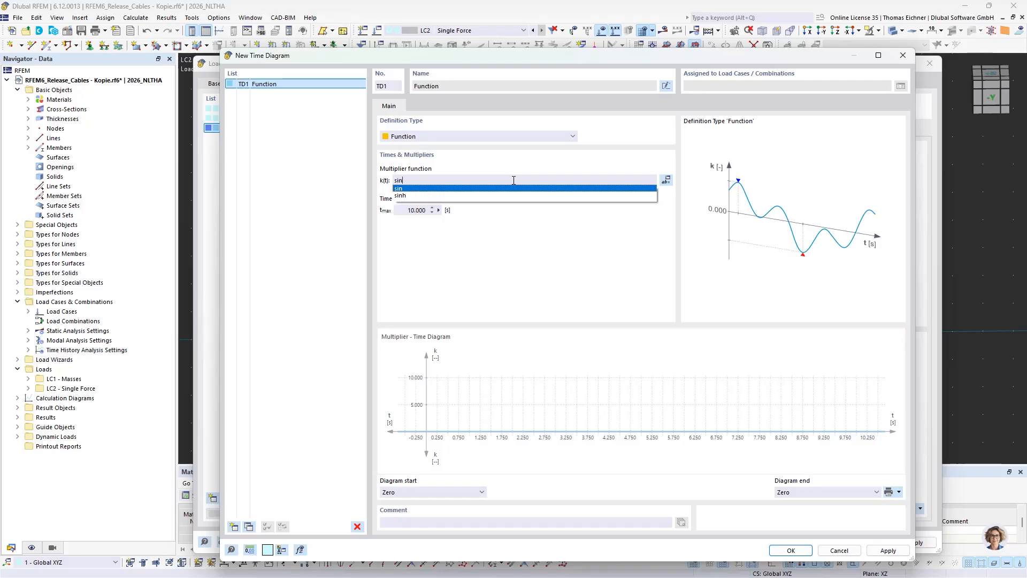
text((0.5)
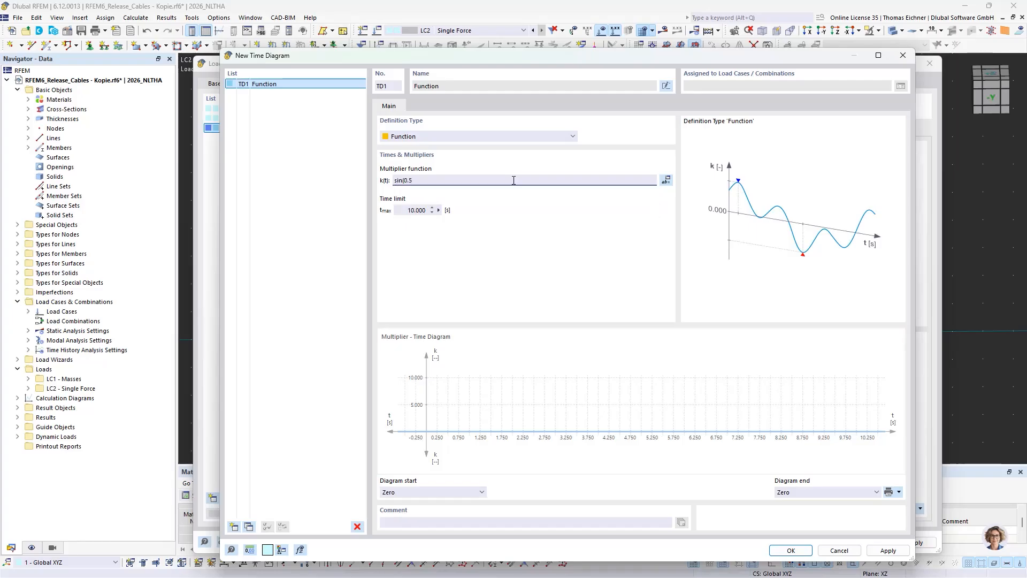
text(*t)
Step: Set the time diagram's time limit to 15 s and assign the diagram to LC3
click(418, 209)
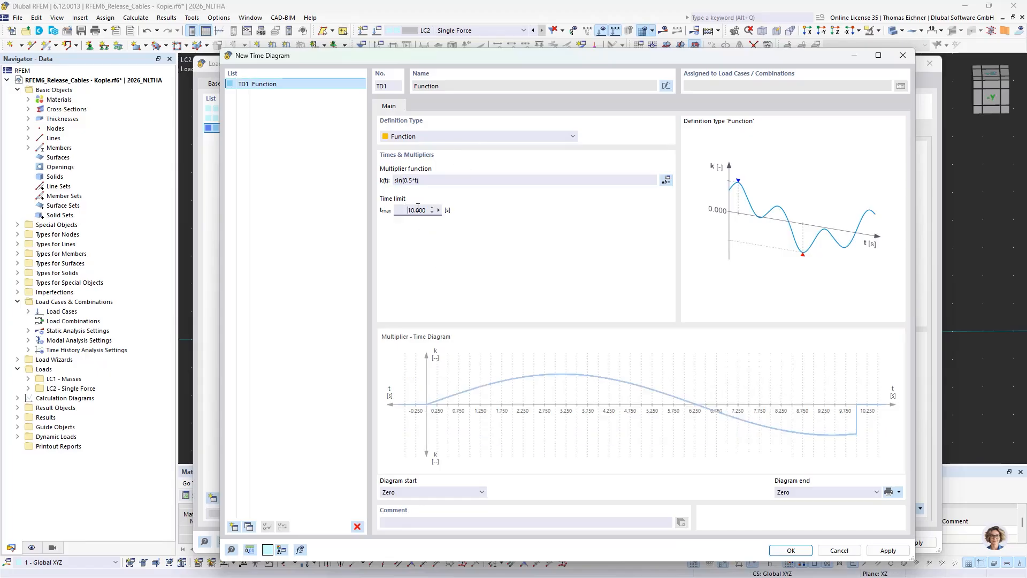
key(ctrl+a)
text(15)
click(434, 180)
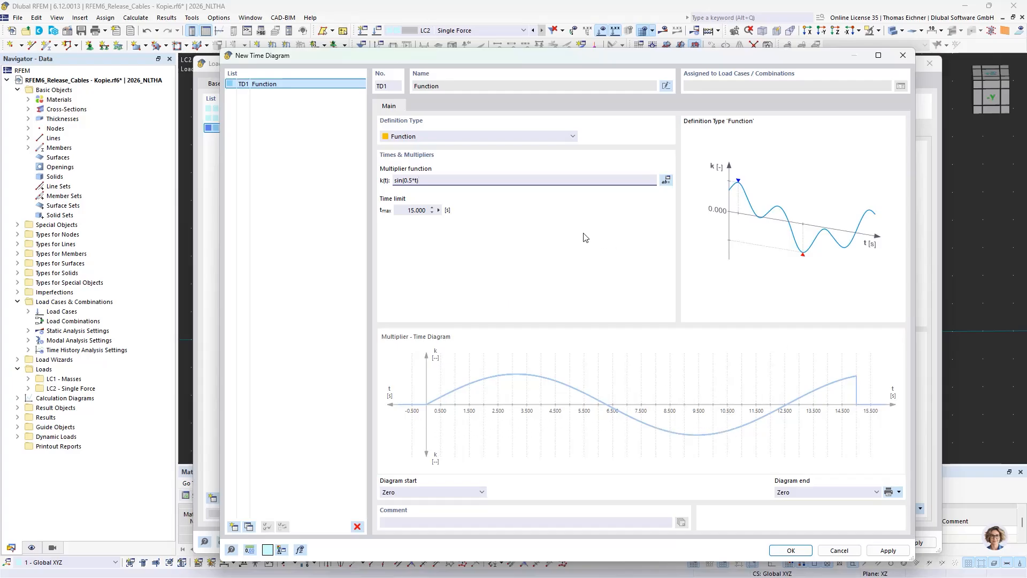
double_click(426, 212)
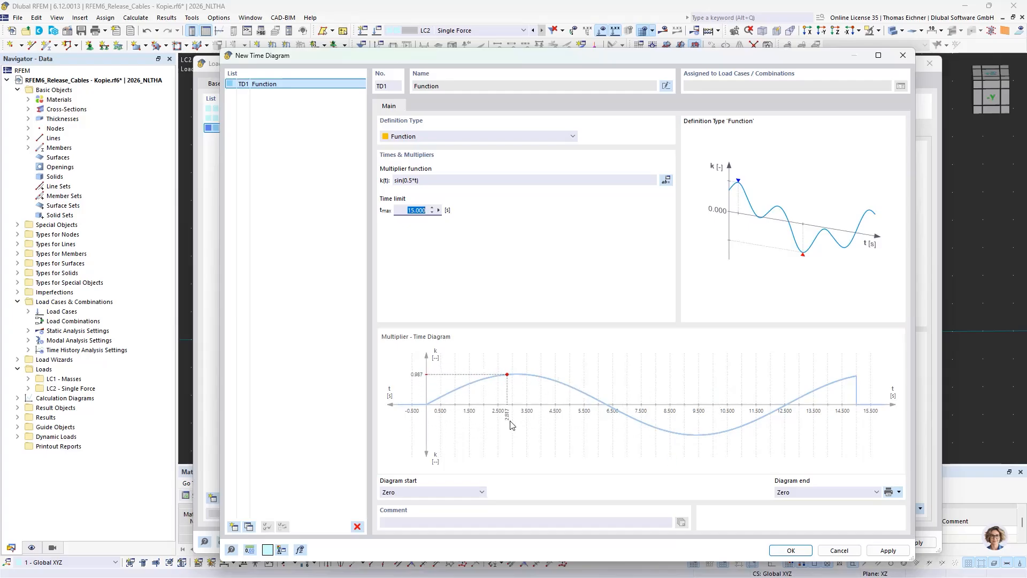
click(792, 550)
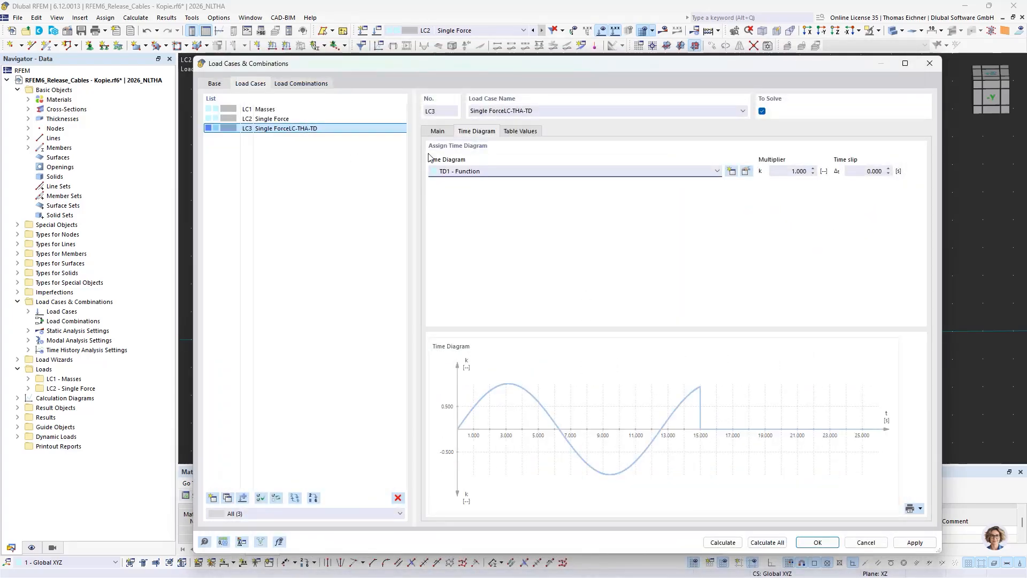
Step: Remove "Single Force" from the name of LC3, leaving LC-THA-TD
click(505, 111)
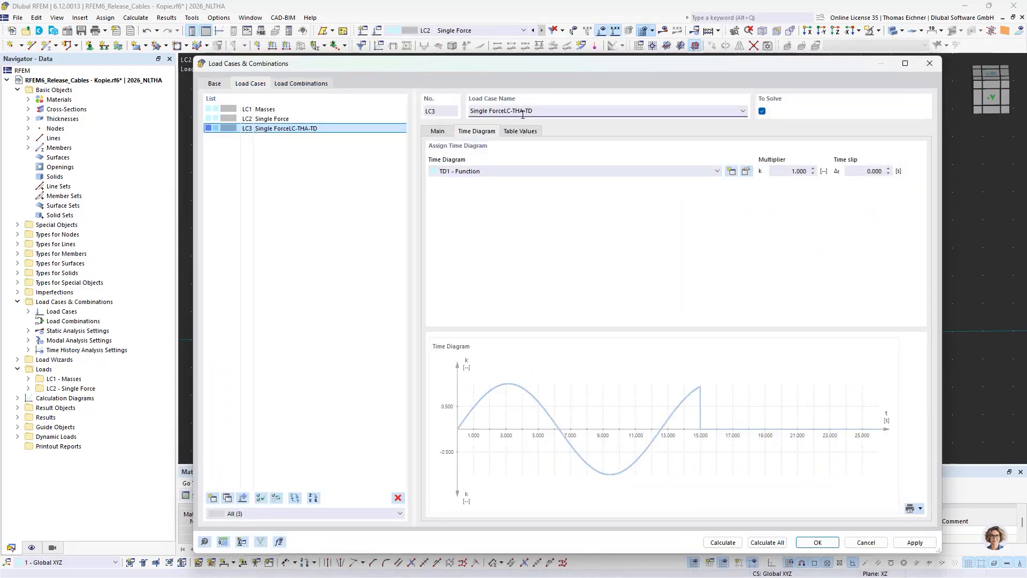
click(542, 114)
drag(501, 111, 470, 110)
key(BackSpace)
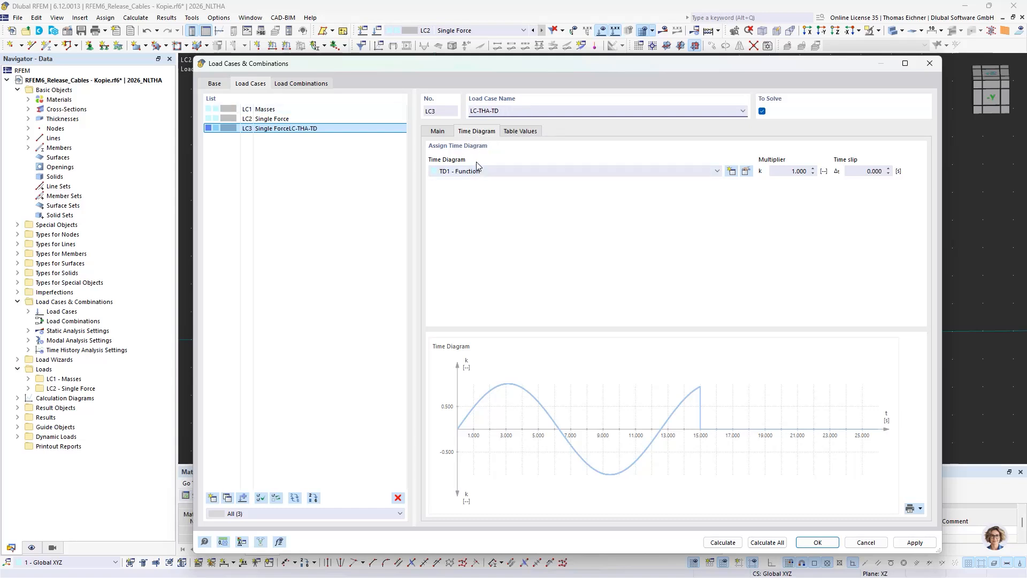
Step: Set the maximum time to 13 s in the time history analysis settings assigned to LC3
click(438, 131)
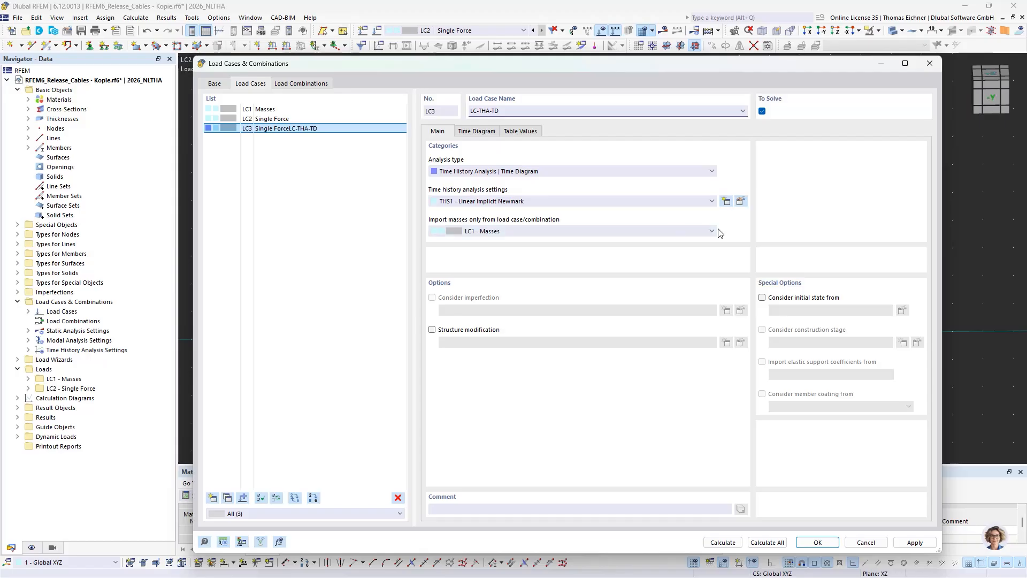
click(739, 203)
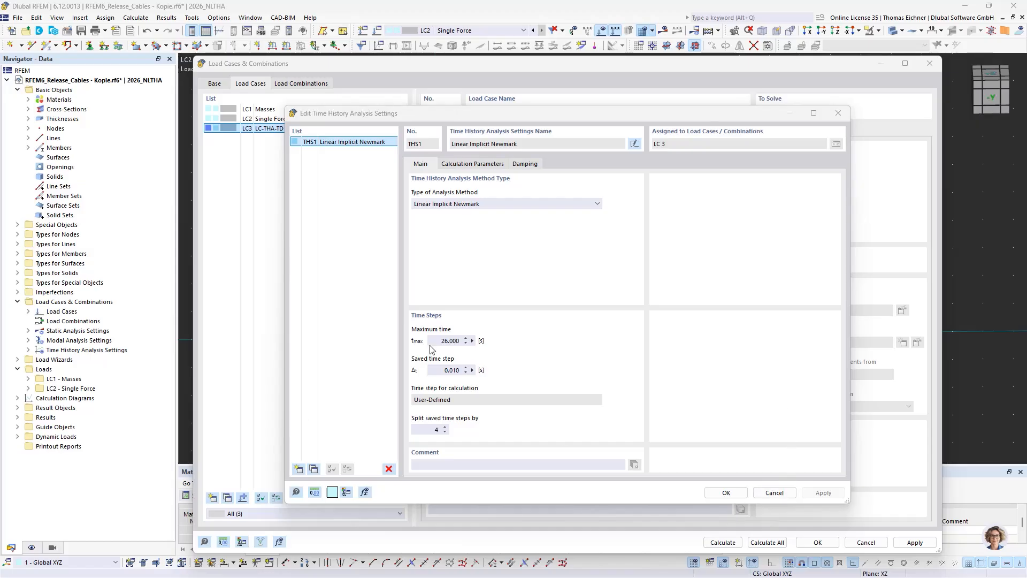
click(715, 325)
text(13)
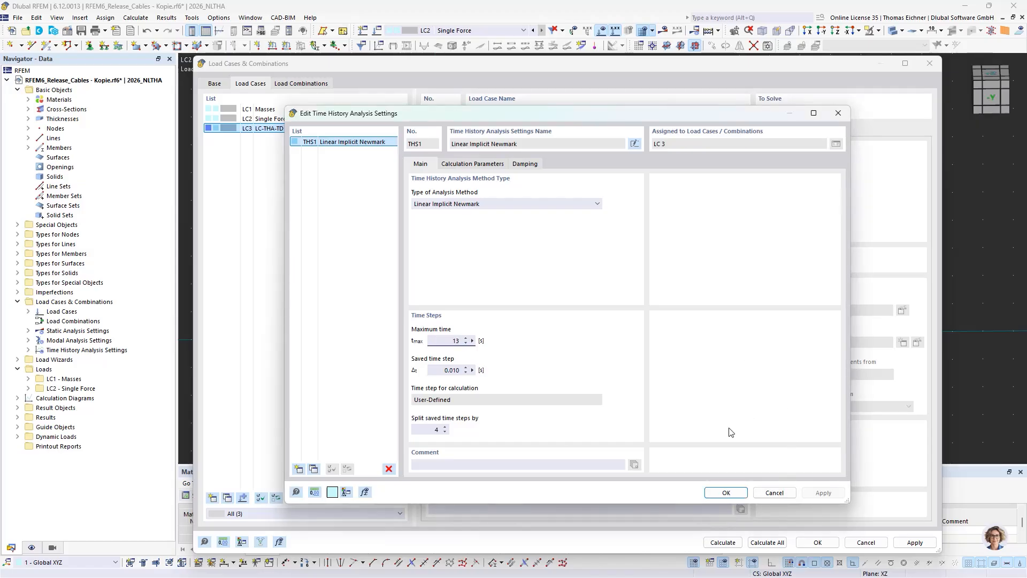
Step: Set the saved time step to 0.1 s and split the saved time steps by 1000
click(460, 371)
double_click(460, 370)
text(0.1)
key(Tab)
text(1000)
click(443, 370)
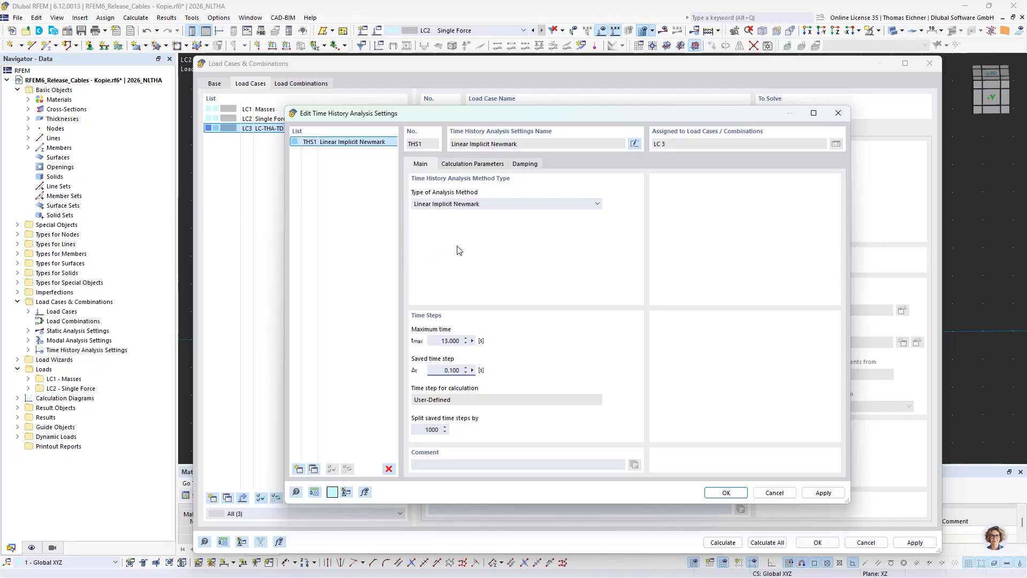
click(432, 429)
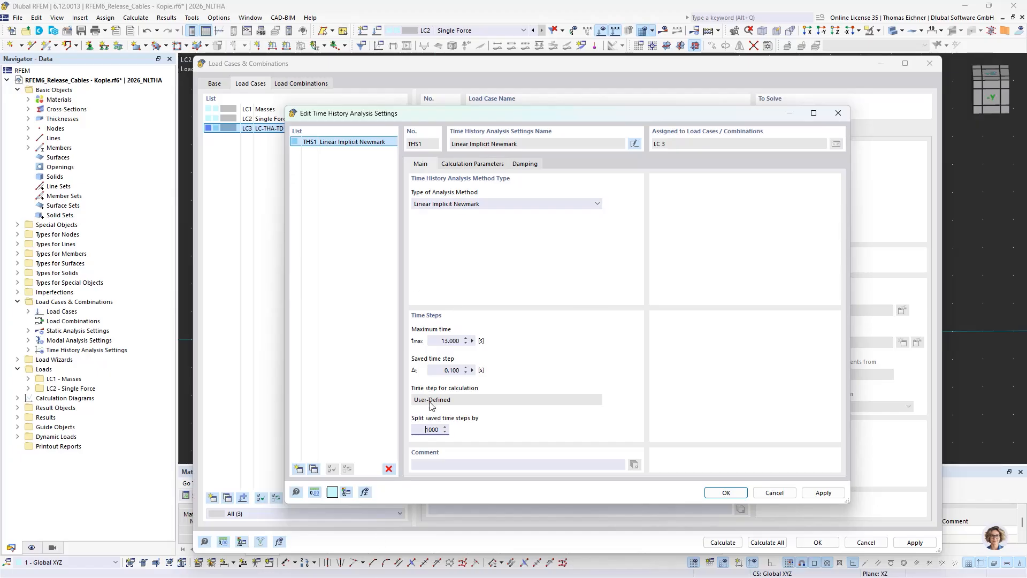
drag(427, 429, 479, 428)
Step: Restrict the consistent mass matrix to the X direction by deactivating directions Y and Z and all rotations about X, Y and Z
click(484, 165)
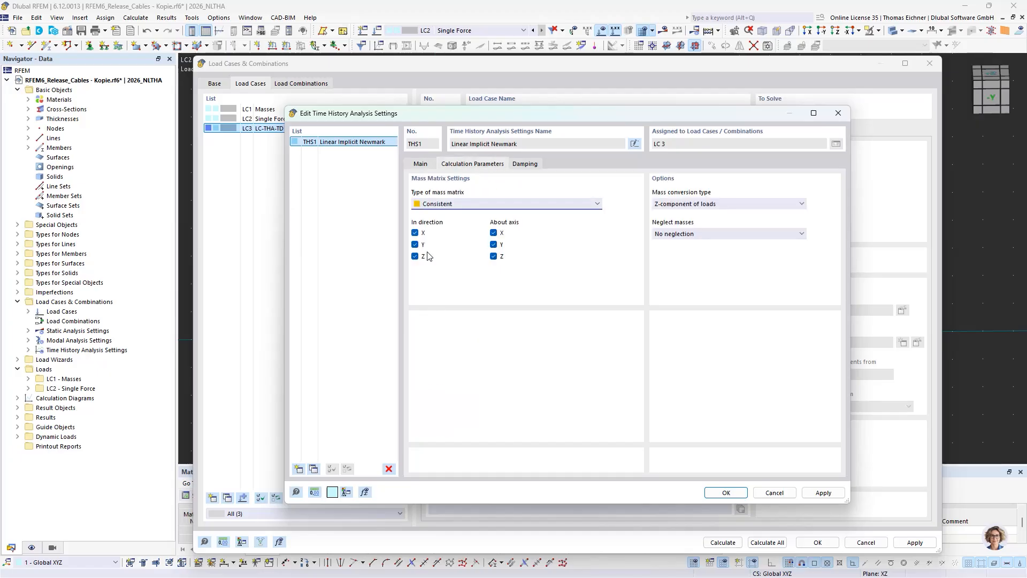
click(420, 245)
click(416, 256)
click(498, 234)
click(495, 245)
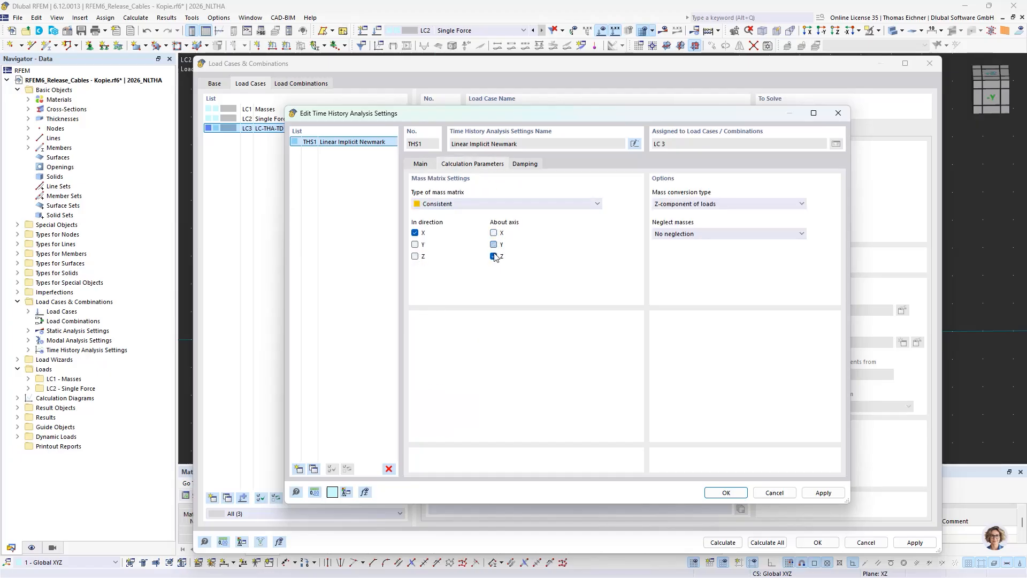
click(494, 256)
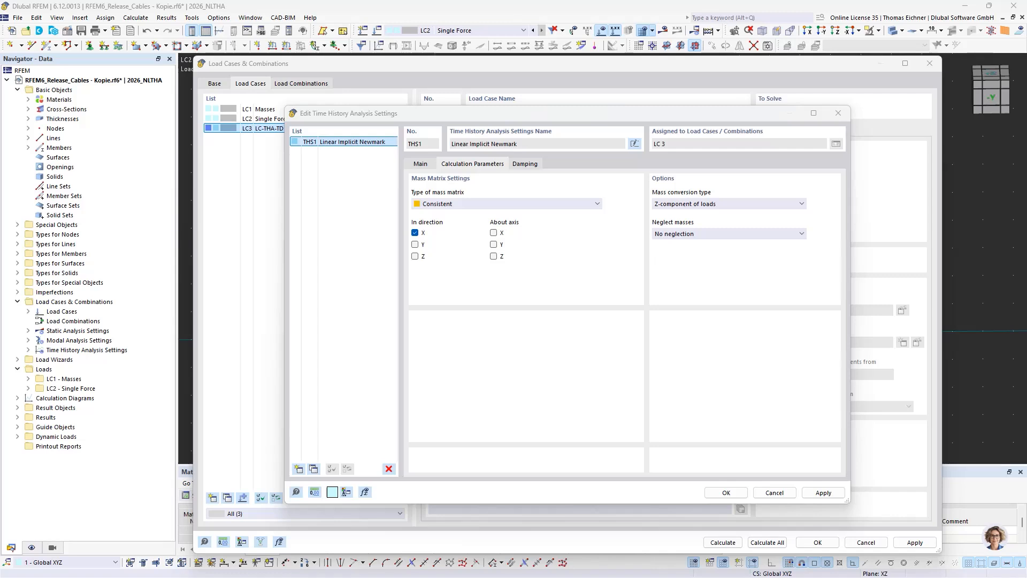
click(534, 402)
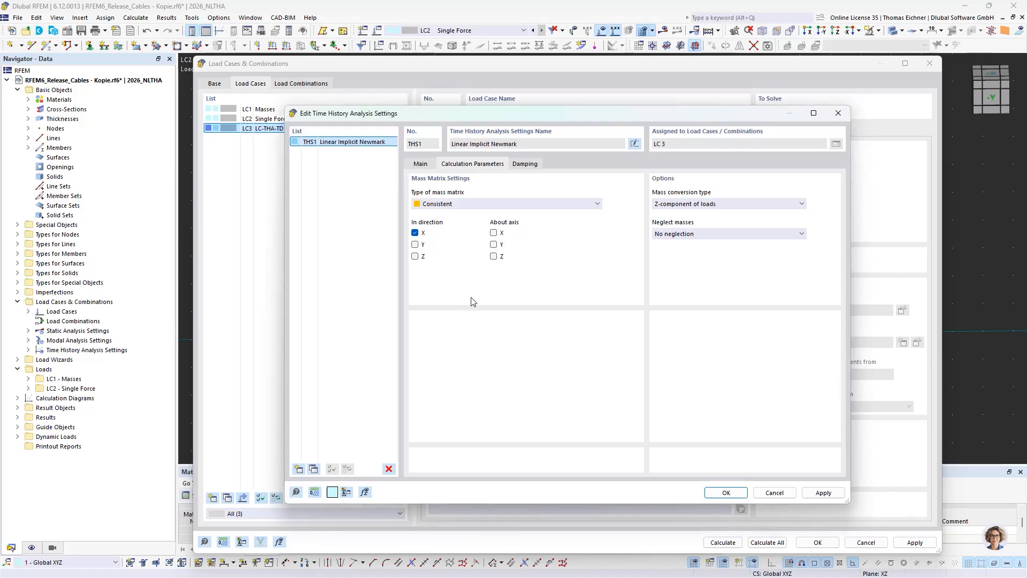
click(531, 202)
click(530, 202)
click(452, 202)
click(450, 203)
Step: Calculate the Rayleigh damping from Lehr's damping with a first natural frequency of 100 Hz and D1 of 0.1
click(530, 169)
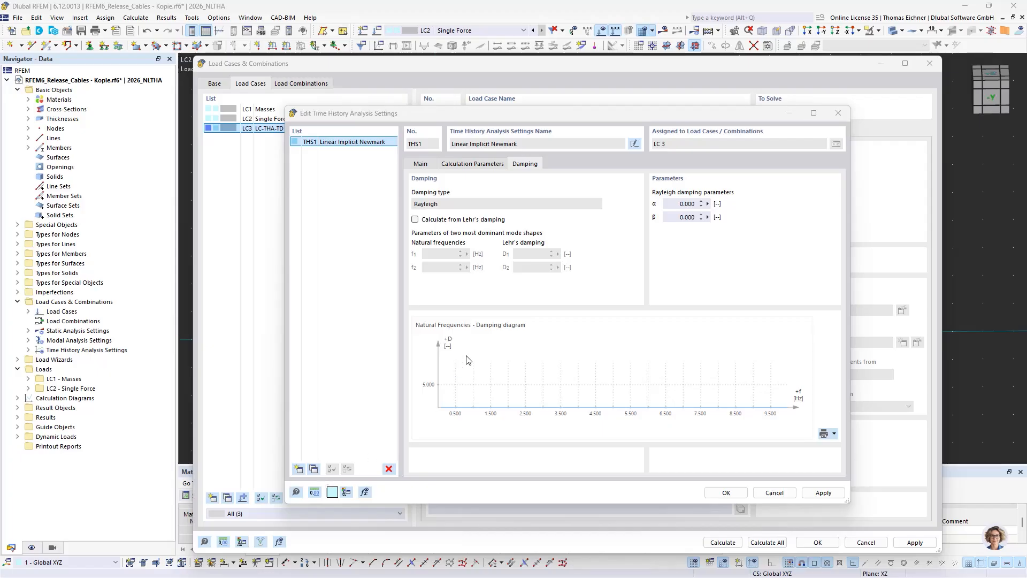
click(474, 302)
click(415, 219)
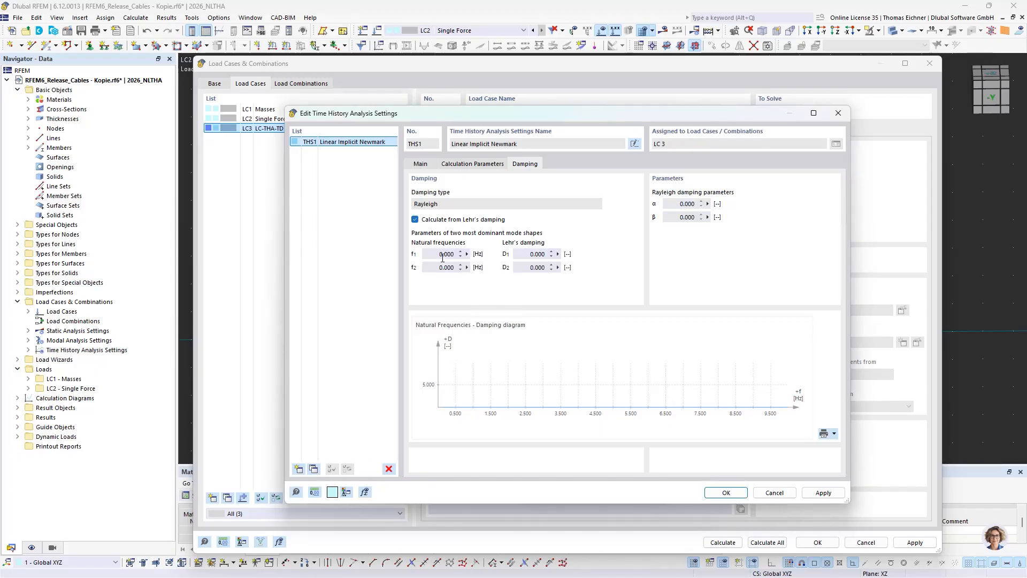
click(437, 256)
text(100)
click(535, 255)
text(0,1)
click(537, 267)
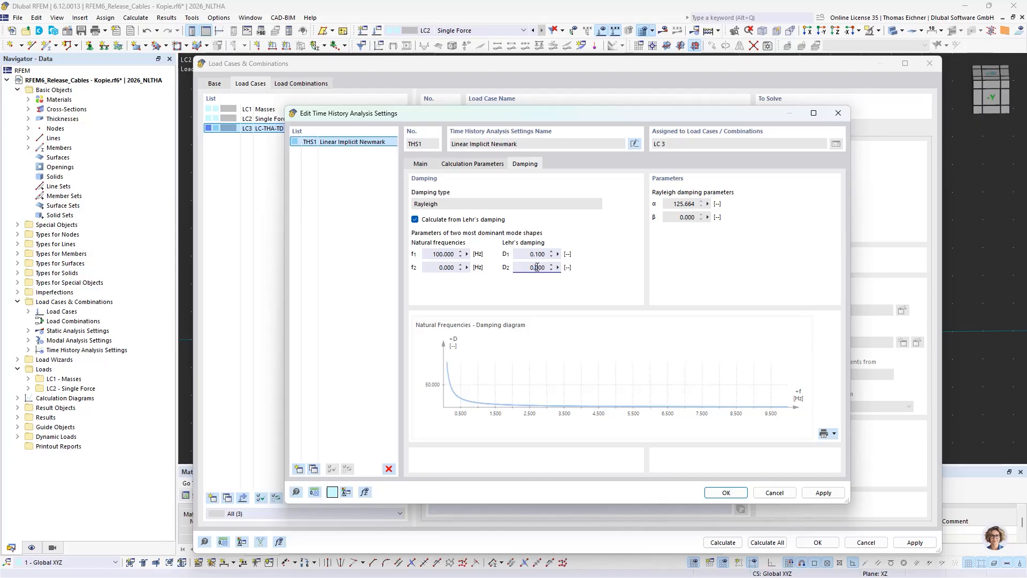
double_click(450, 254)
key(Tab)
click(544, 256)
Step: Duplicate the linear time history analysis settings and change the copy's analysis method to Nonlinear Implicit Newmark
click(499, 166)
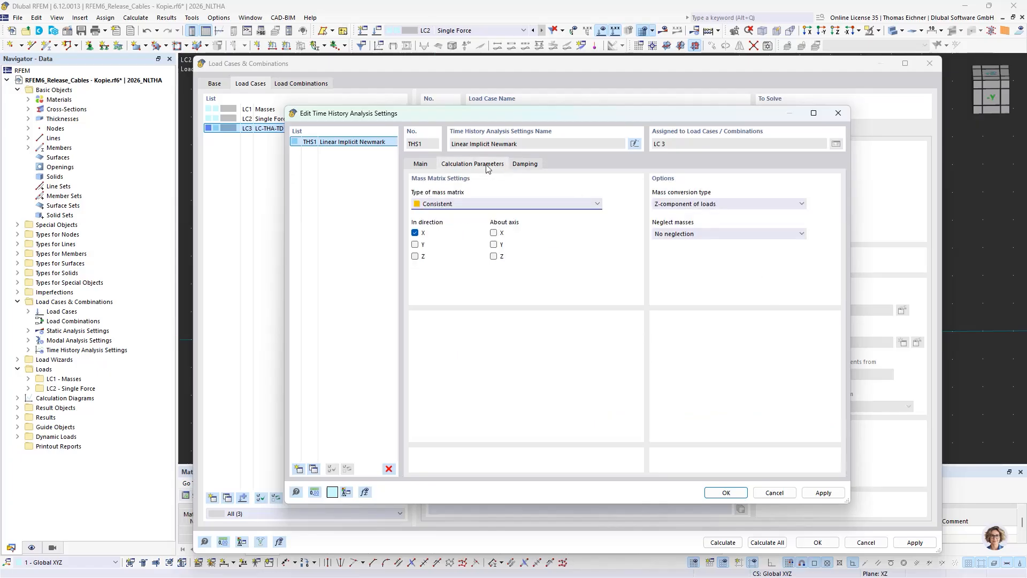
click(421, 165)
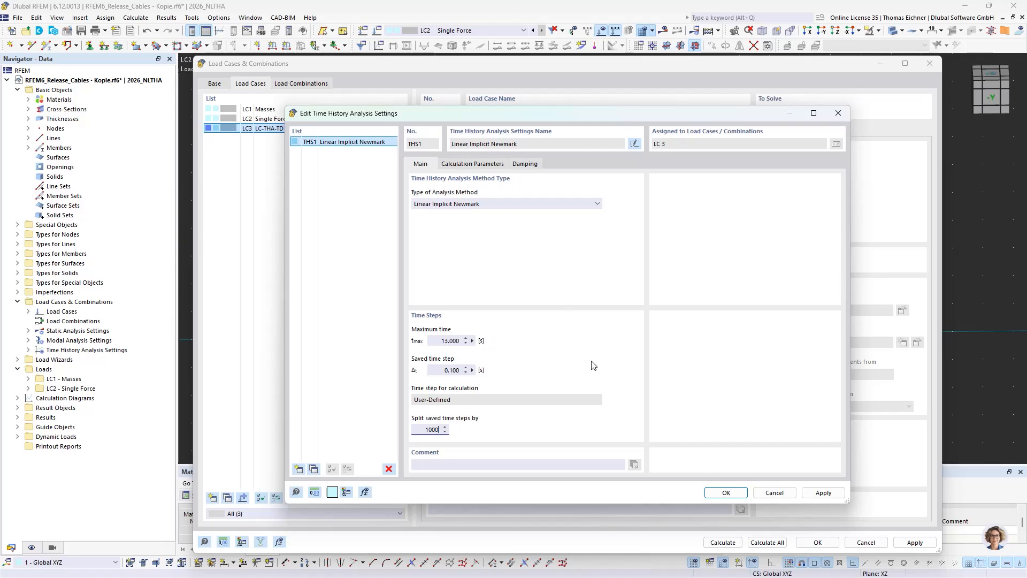
click(369, 268)
click(314, 468)
click(472, 204)
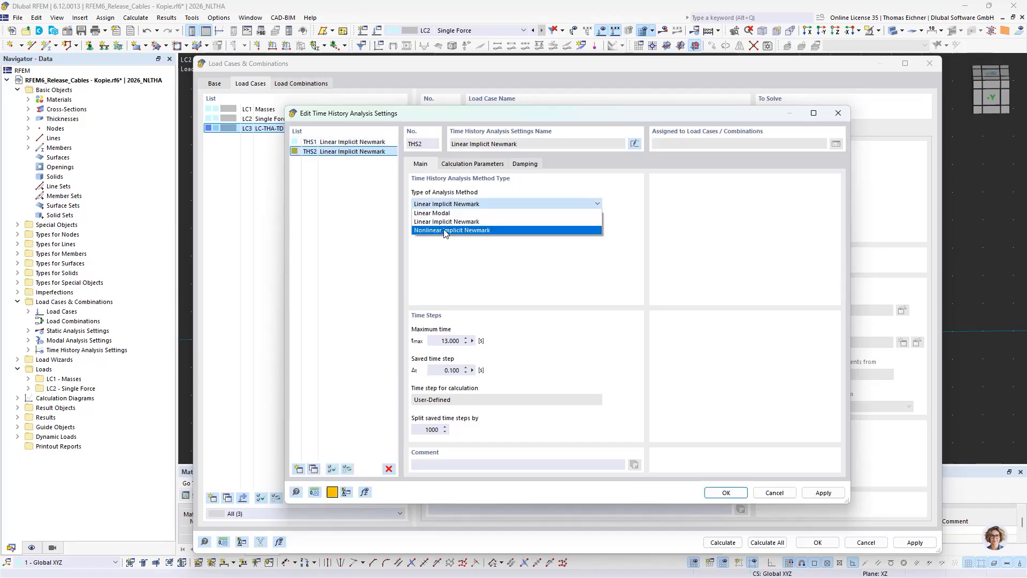
click(421, 231)
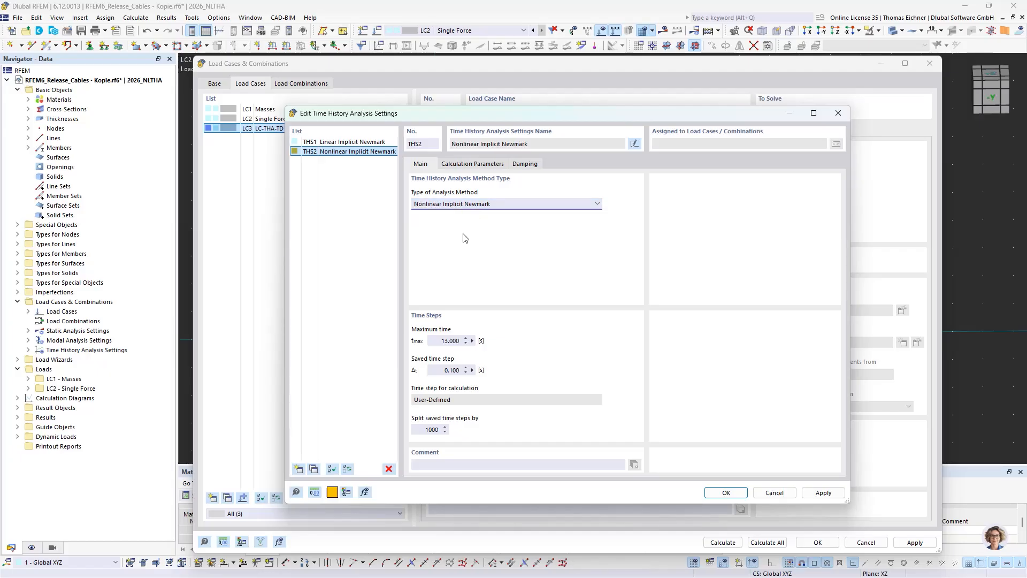
Step: Check the time steps and damping of the nonlinear settings copy and save the time history analysis settings
mouse_move(457, 113)
mouse_down()
mouse_move(447, 270)
mouse_move(452, 129)
mouse_up()
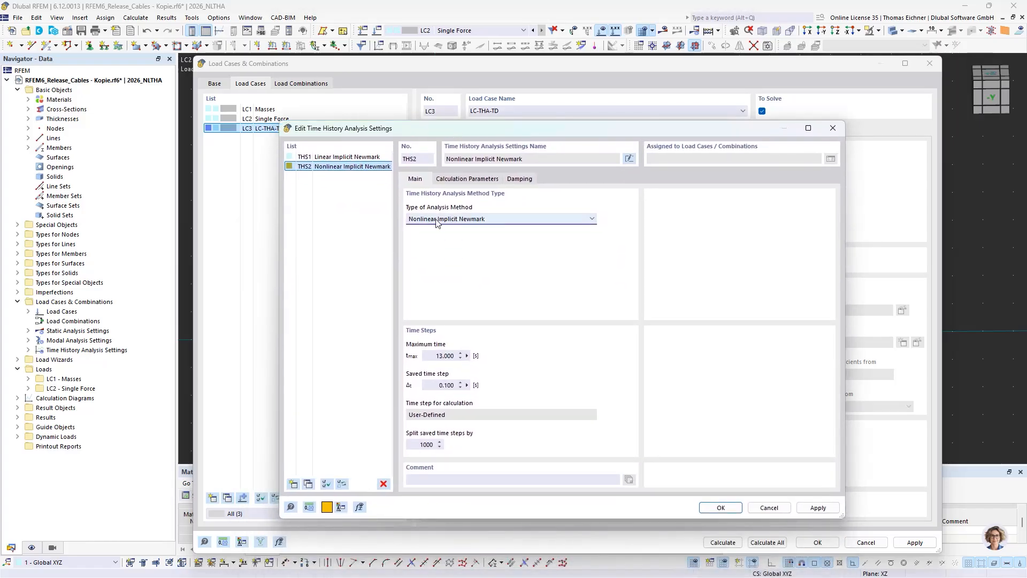
double_click(421, 447)
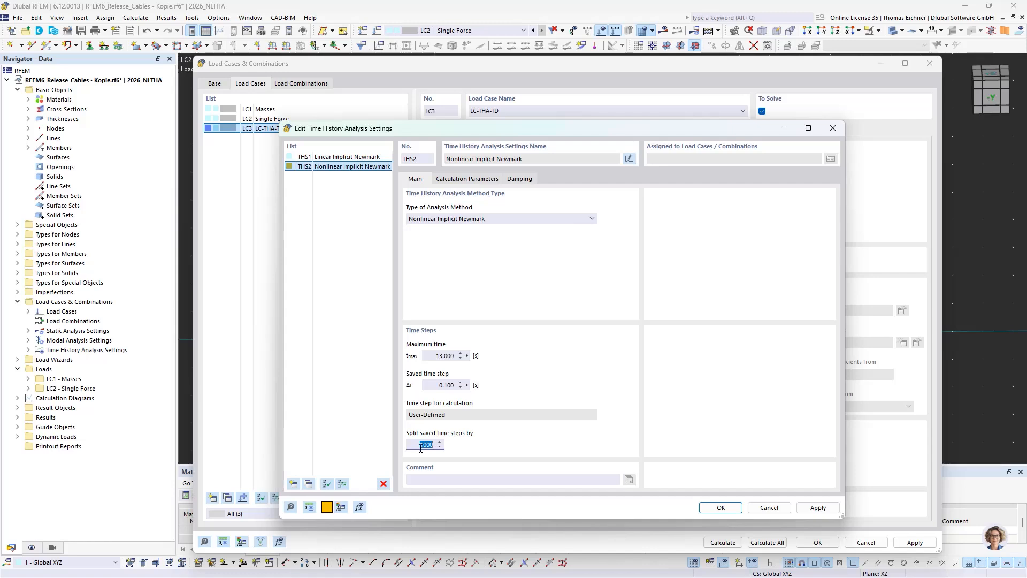
click(519, 179)
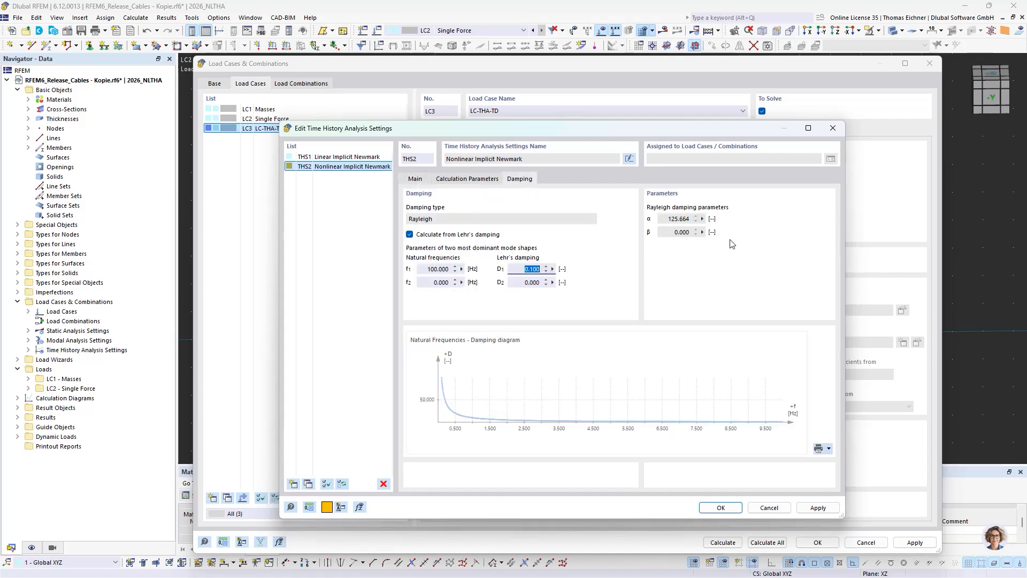
click(418, 182)
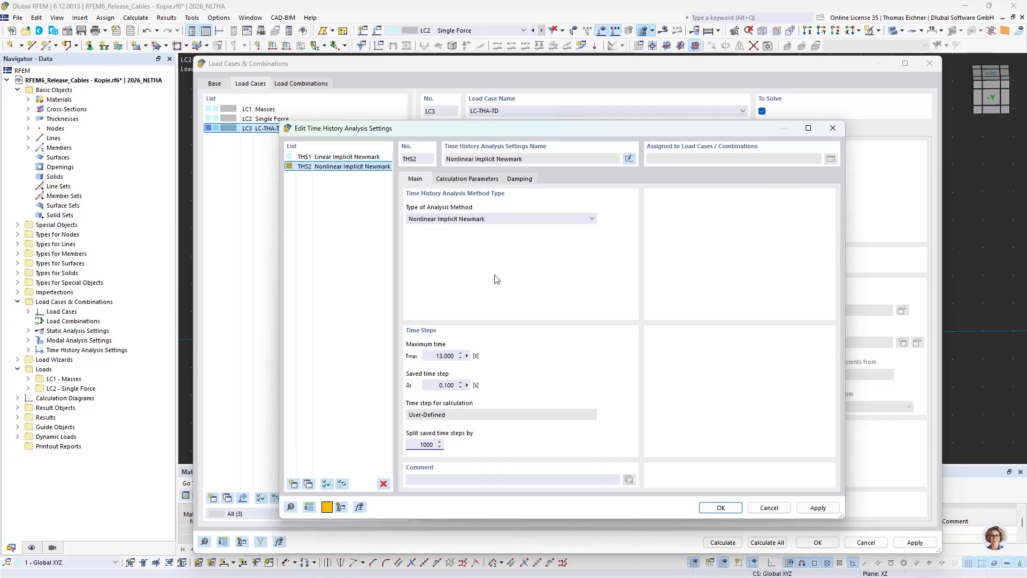
click(718, 510)
click(717, 514)
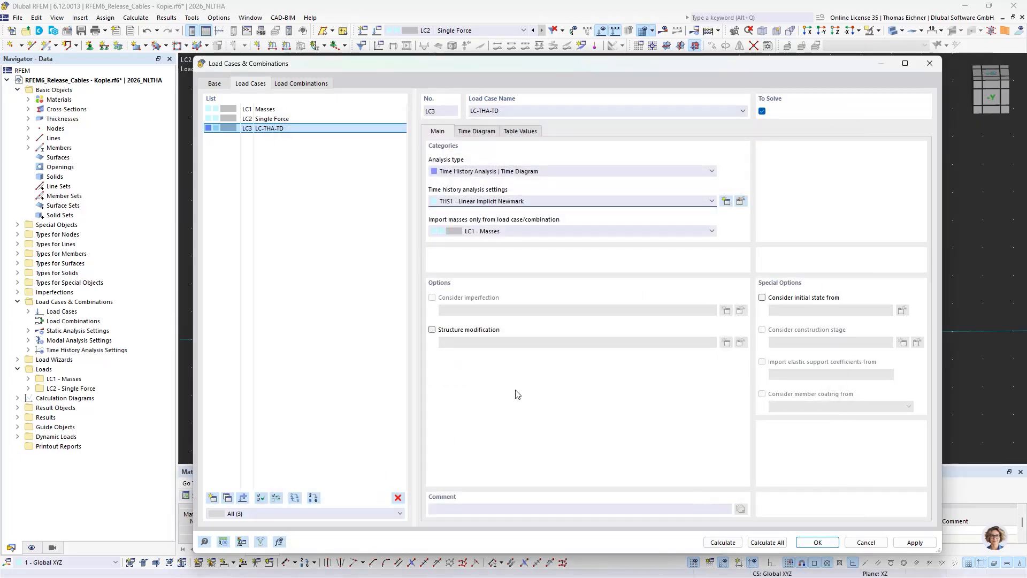
Step: Assign the settings THS2 - Nonlinear Implicit Newmark to load case LC3
click(474, 202)
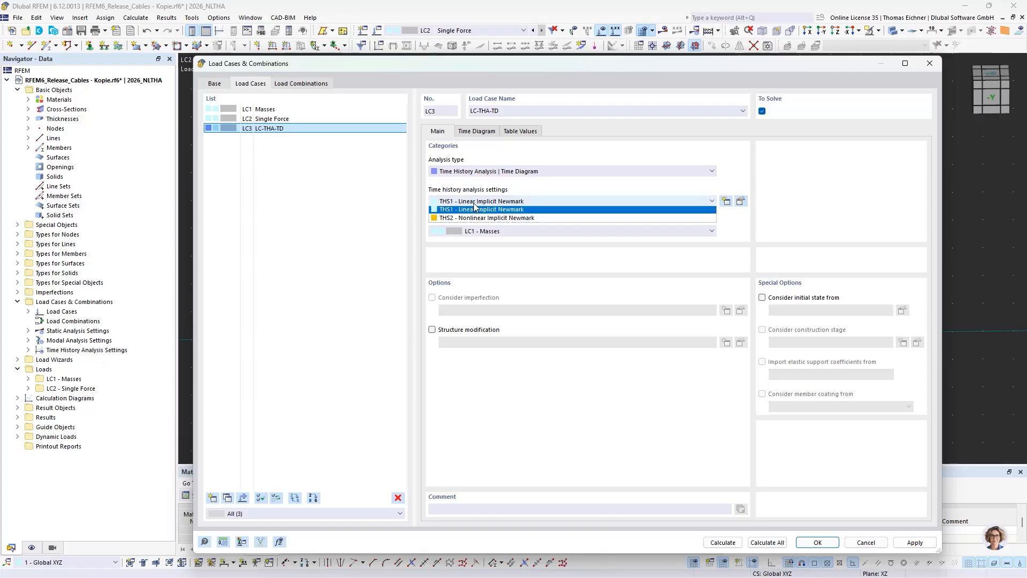
click(474, 209)
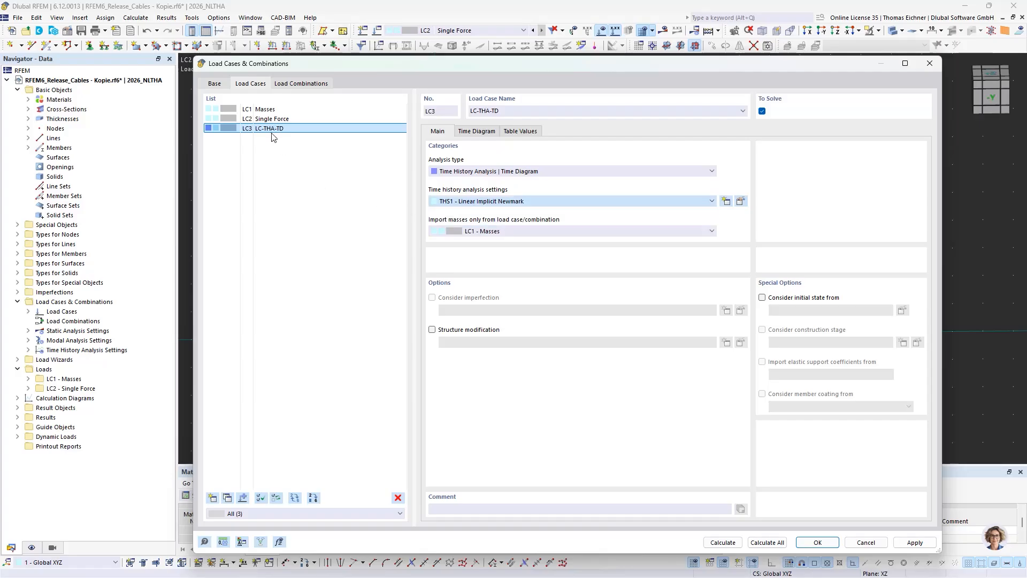
scroll(450, 206, down, 1)
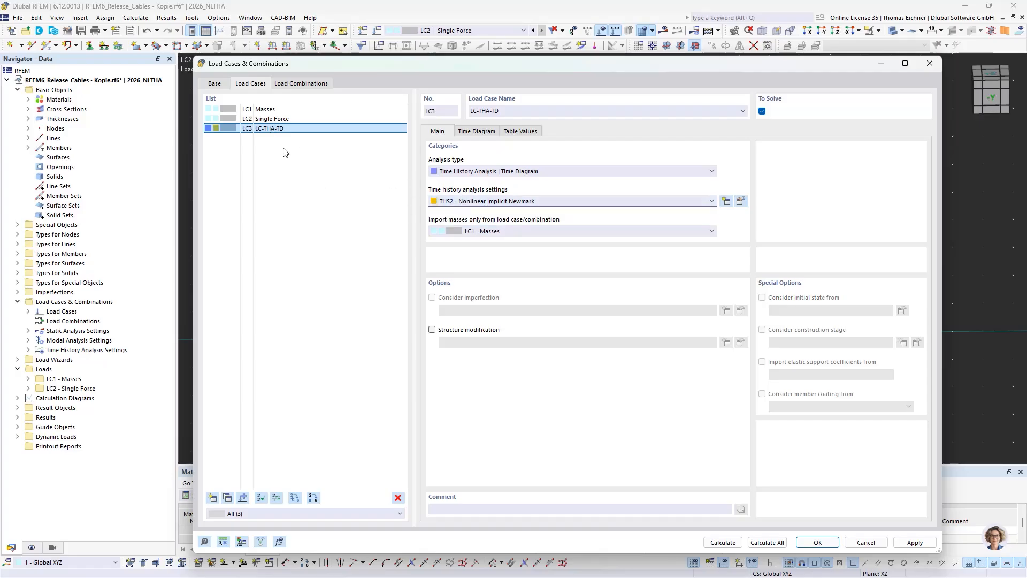
Step: Add load case LC4 with analysis type Time History Analysis | Accelerogram and settings THS2 - Nonlinear Implicit Newmark
click(213, 498)
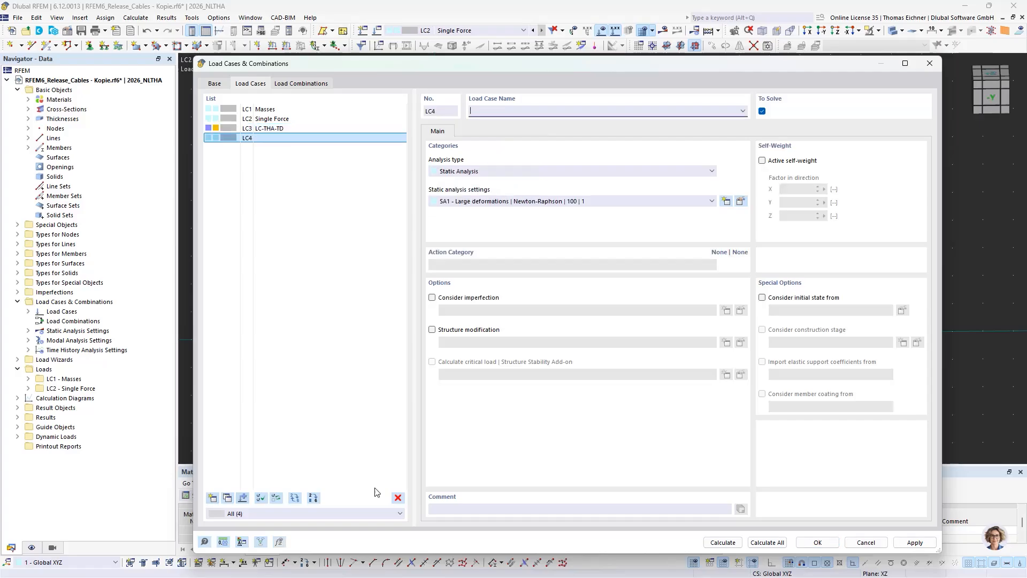
click(528, 202)
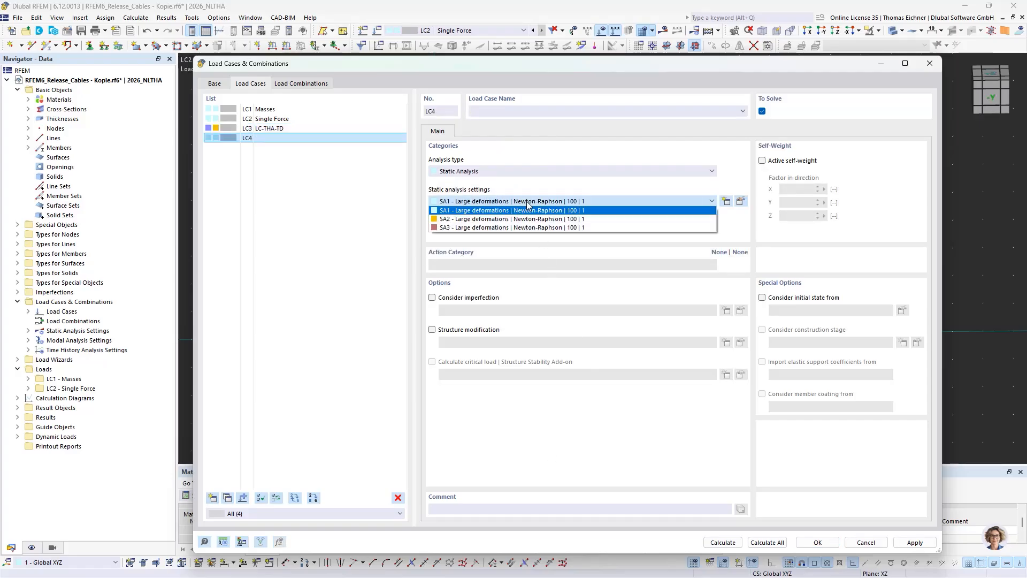
click(527, 203)
click(487, 171)
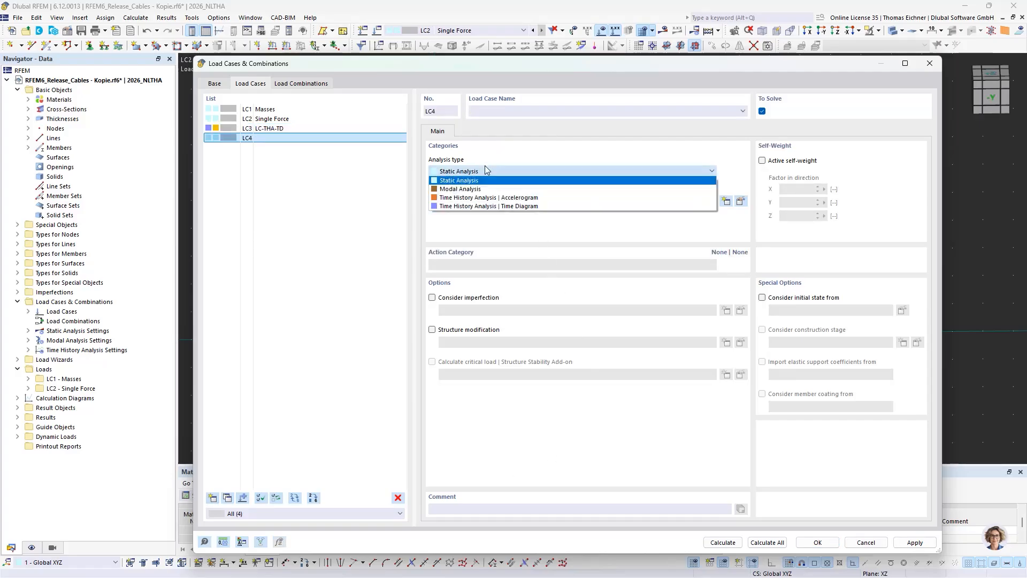
click(467, 198)
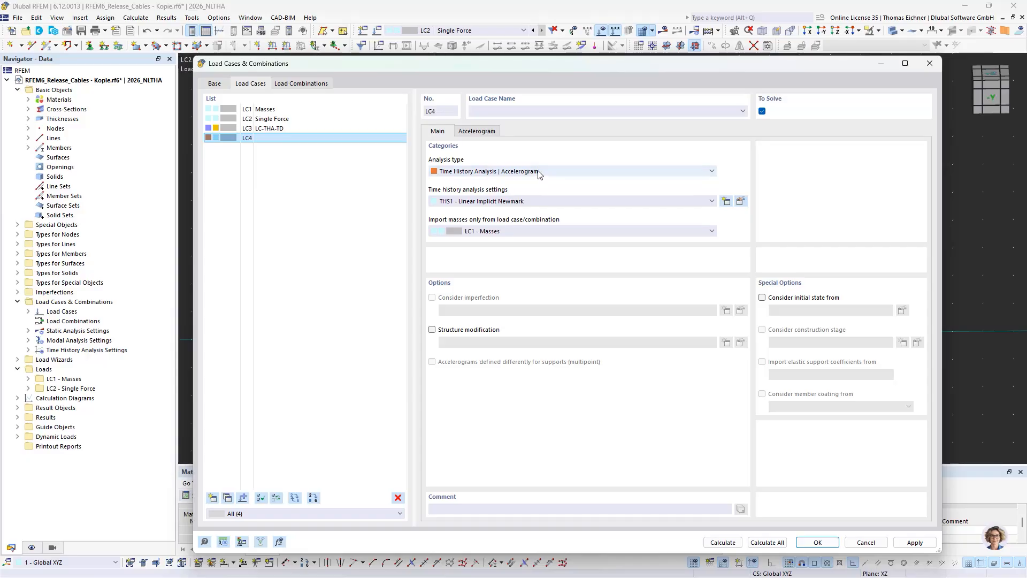
click(532, 201)
click(517, 221)
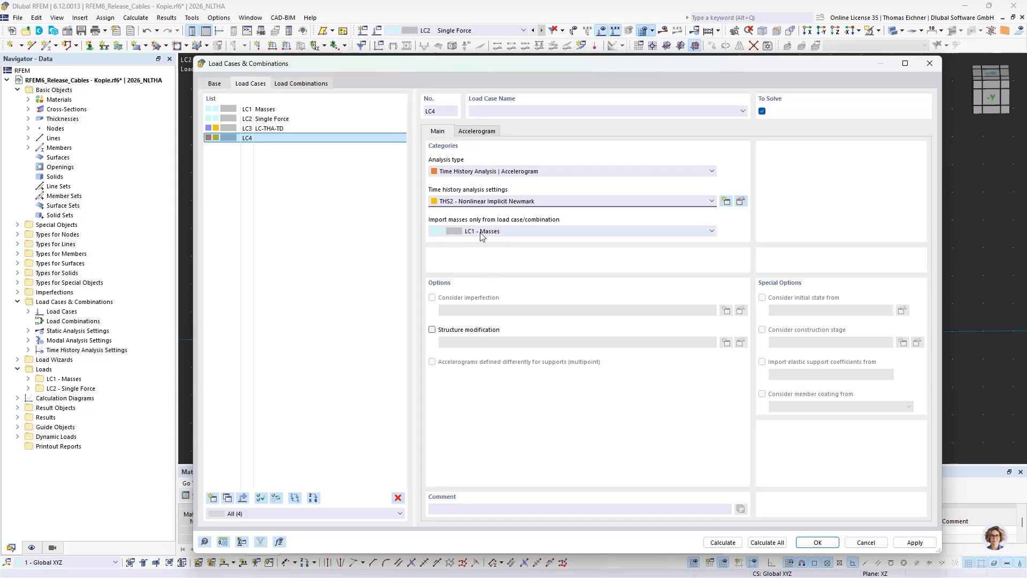
Step: Create a new accelerogram for LC4 with the definition type From Library
click(475, 132)
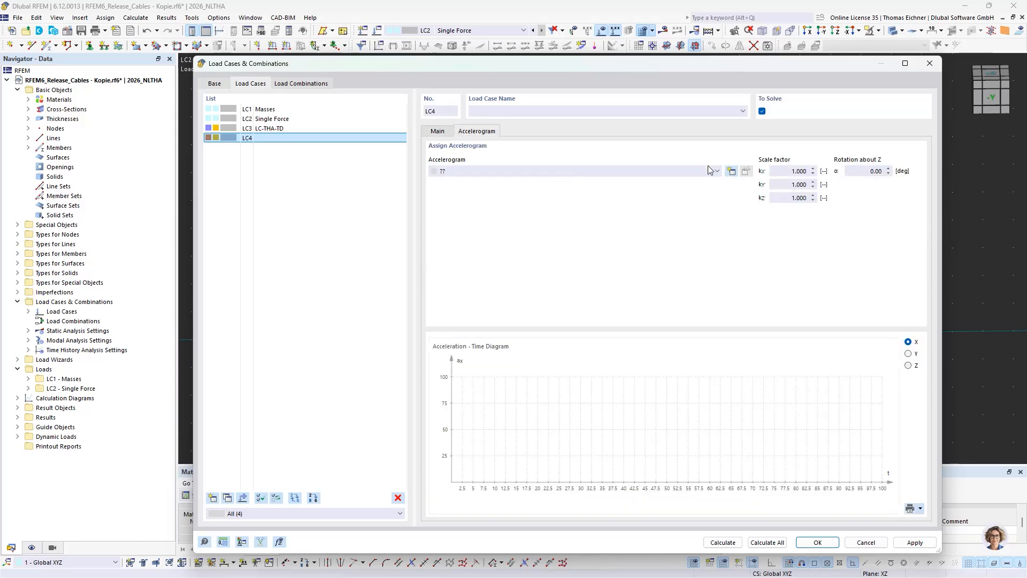
click(731, 171)
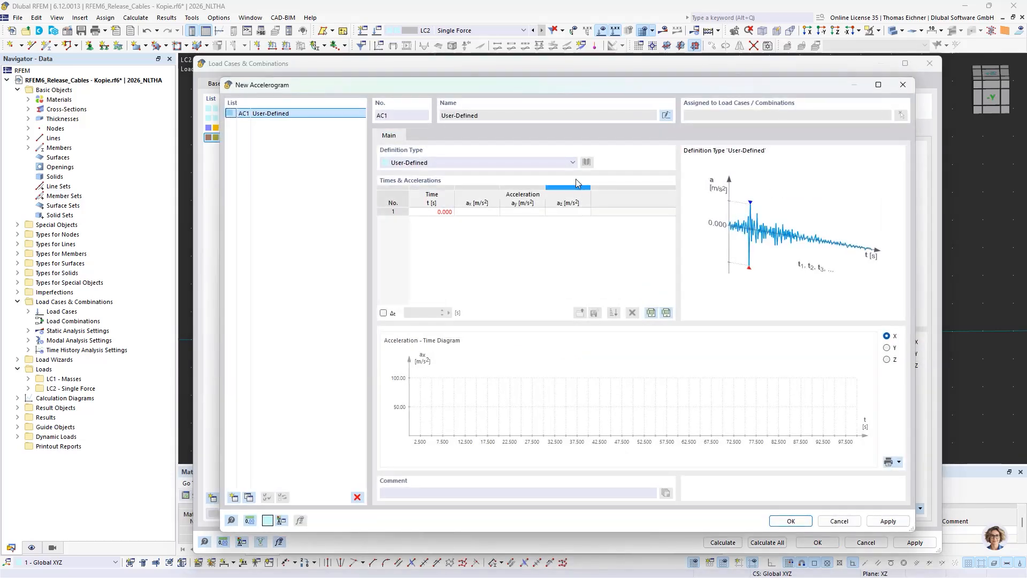
click(573, 162)
click(525, 180)
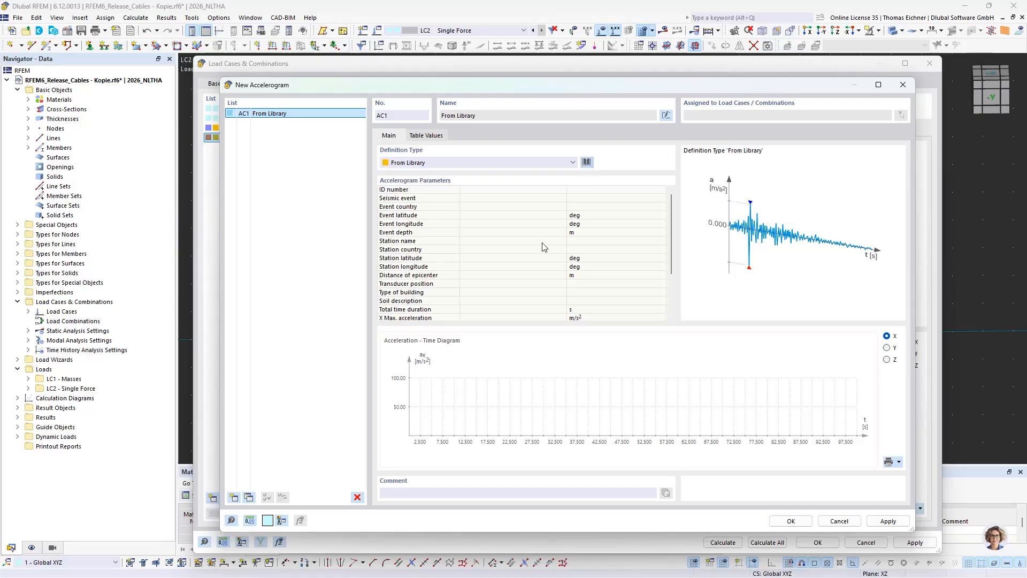
Step: Choose the Chilean record Valparaiso Aftershock, 4 Sep 1985 - station: Quintay from the library and save the accelerogram for LC4
double_click(414, 244)
click(396, 185)
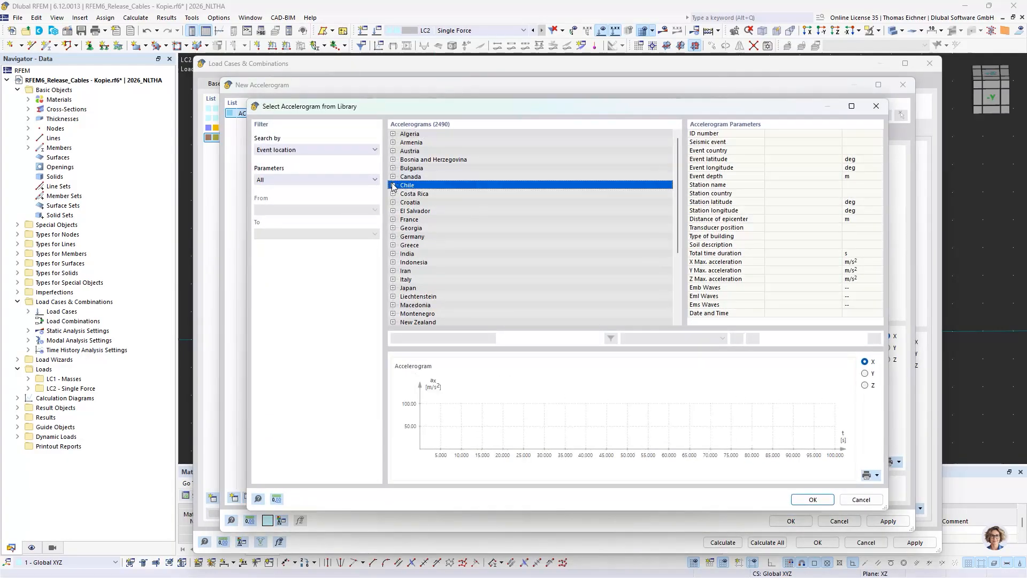
click(393, 185)
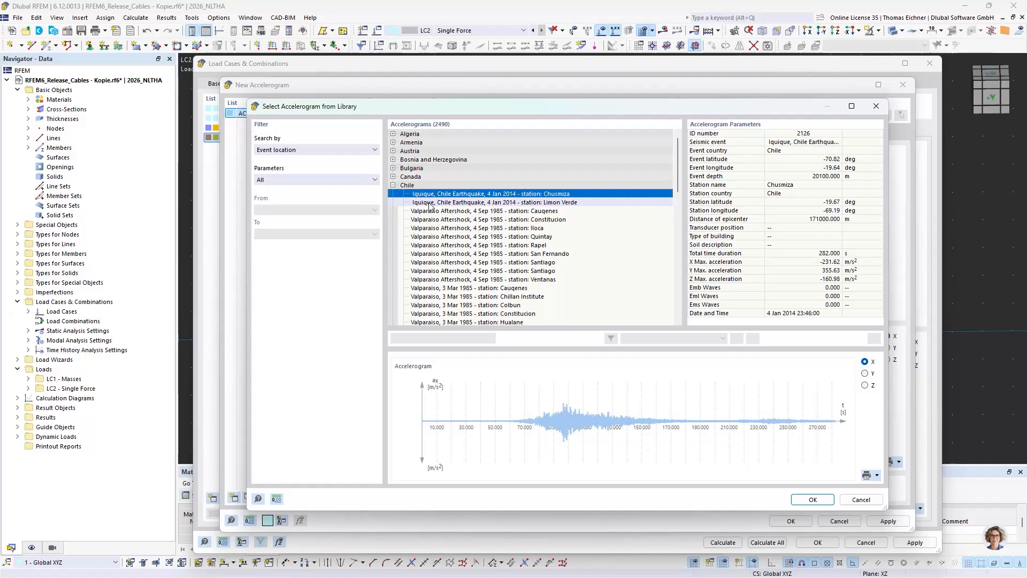
click(524, 238)
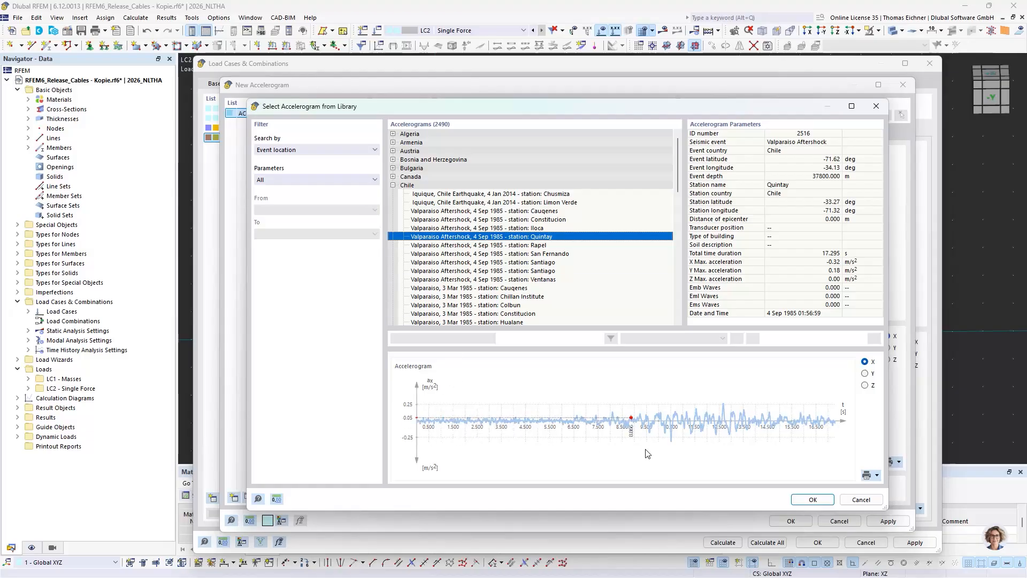
double_click(525, 239)
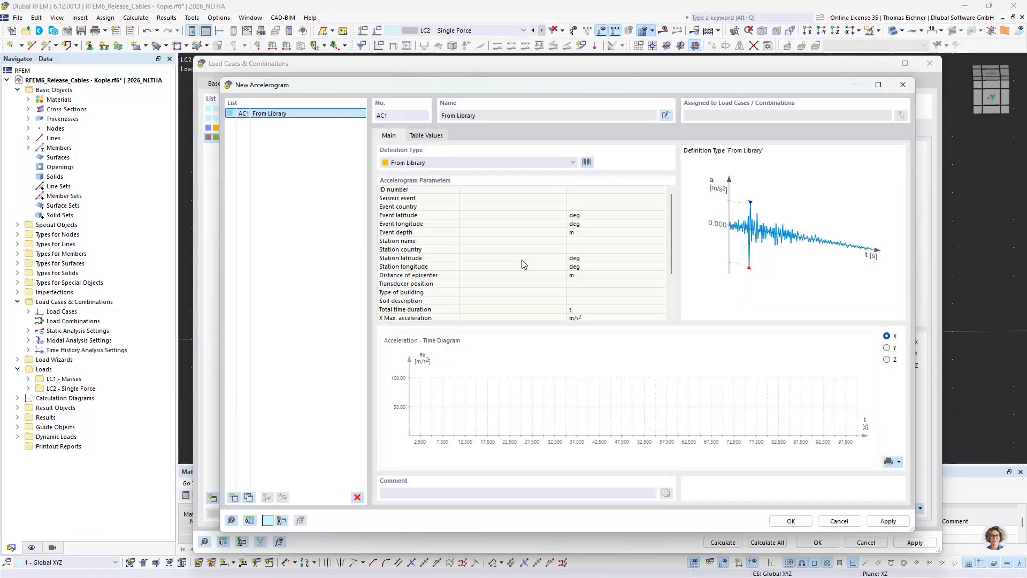
click(790, 520)
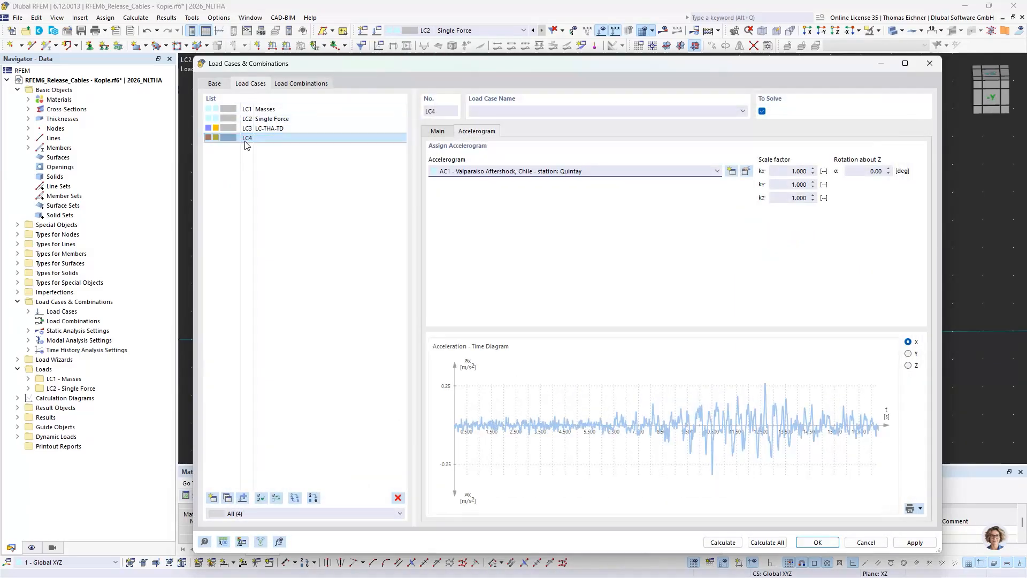
Step: Name load case LC4 LC-THA-ACC and check its main settings against the other load cases
click(505, 110)
text(L)
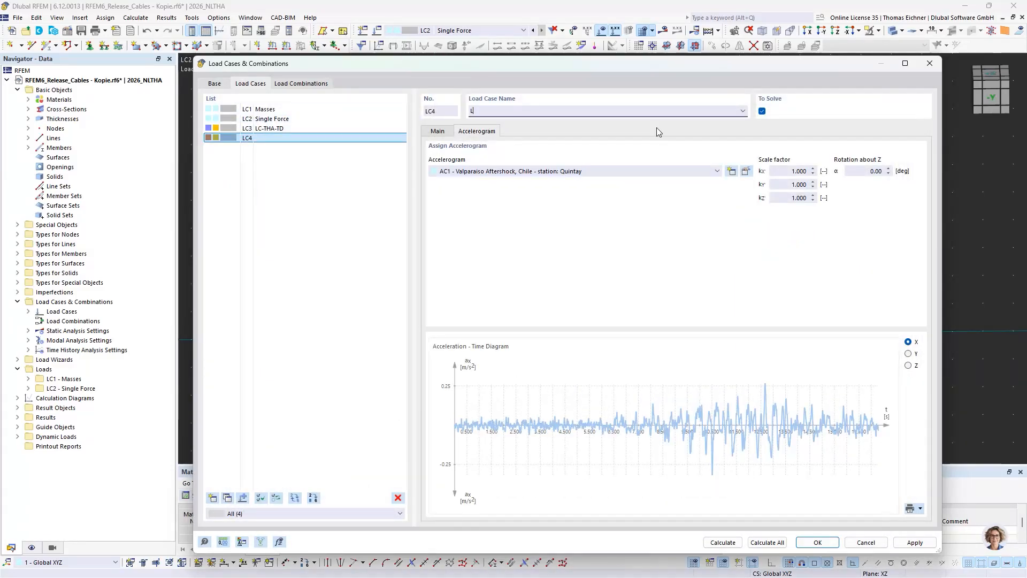
text(C-)
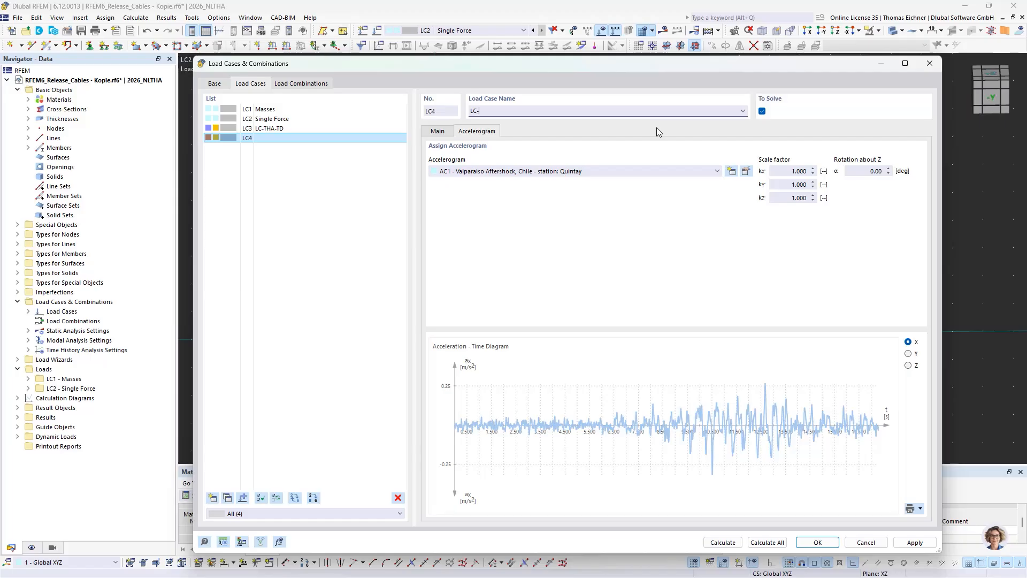
text(THA-ACC)
click(316, 118)
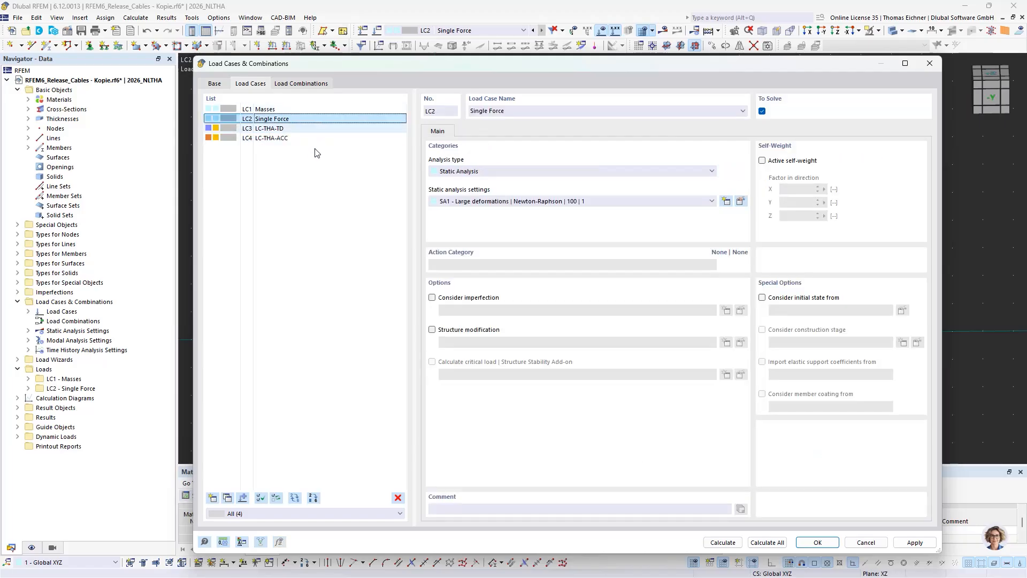
click(274, 138)
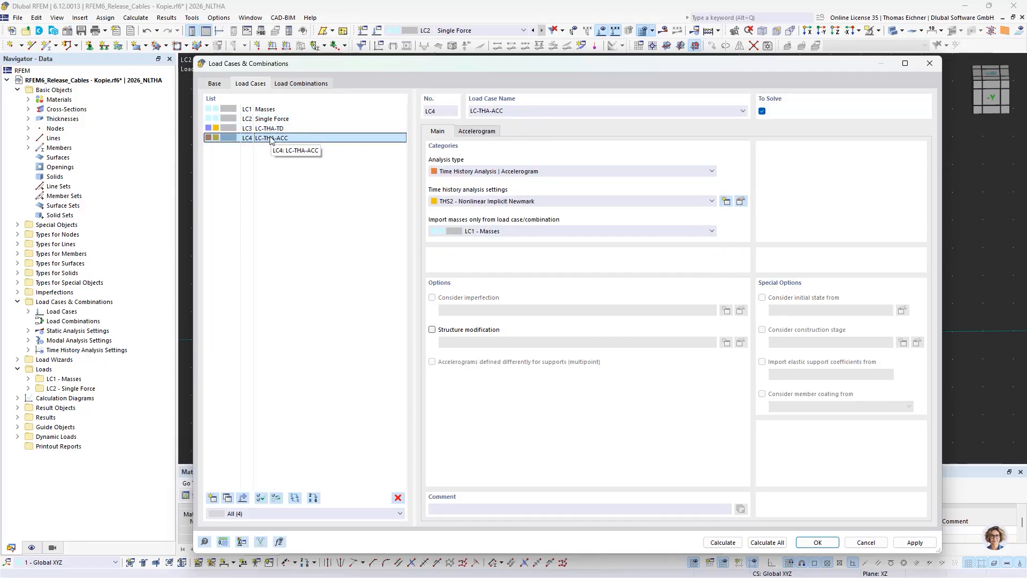
Step: Add load combination CO1 with analysis type Time History Analysis | Time Diagram and settings THS1 - Linear Implicit Newmark
click(320, 85)
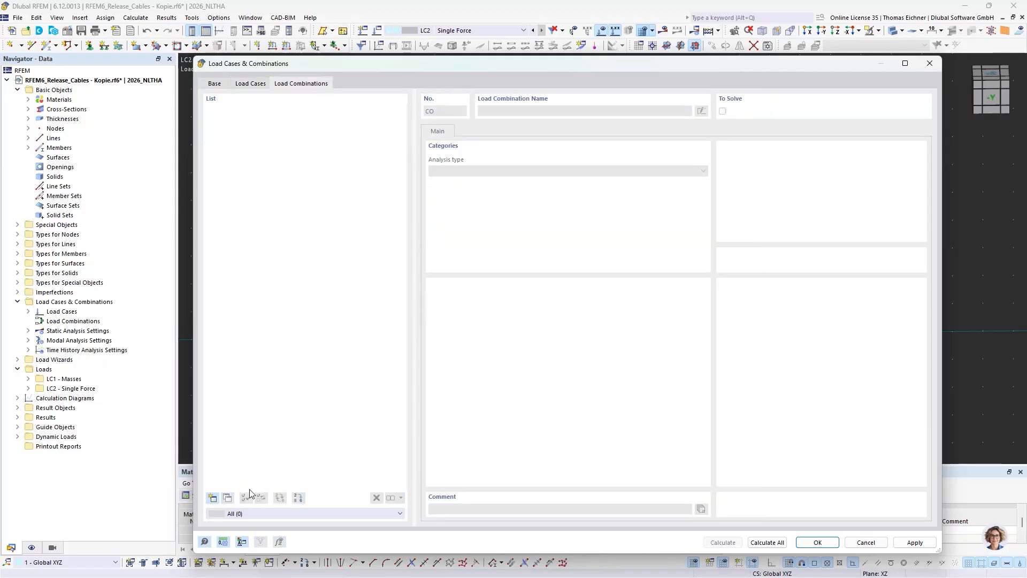
click(213, 498)
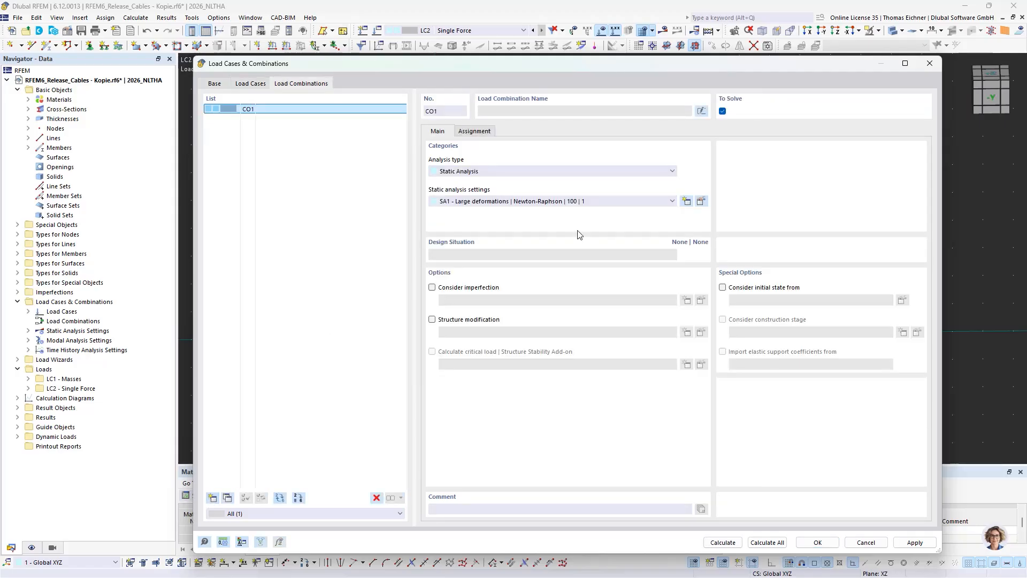
click(531, 171)
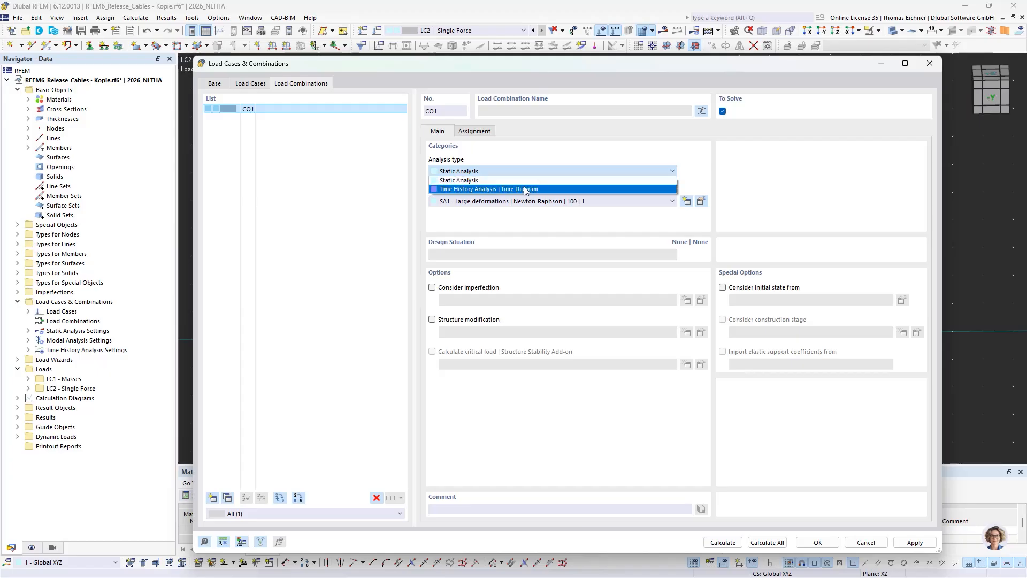
click(524, 189)
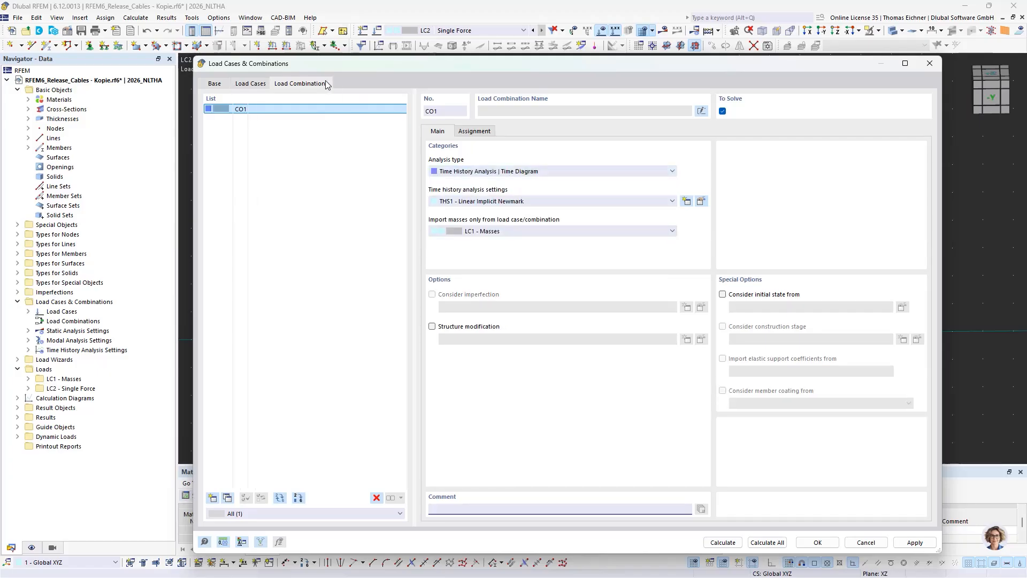
click(551, 172)
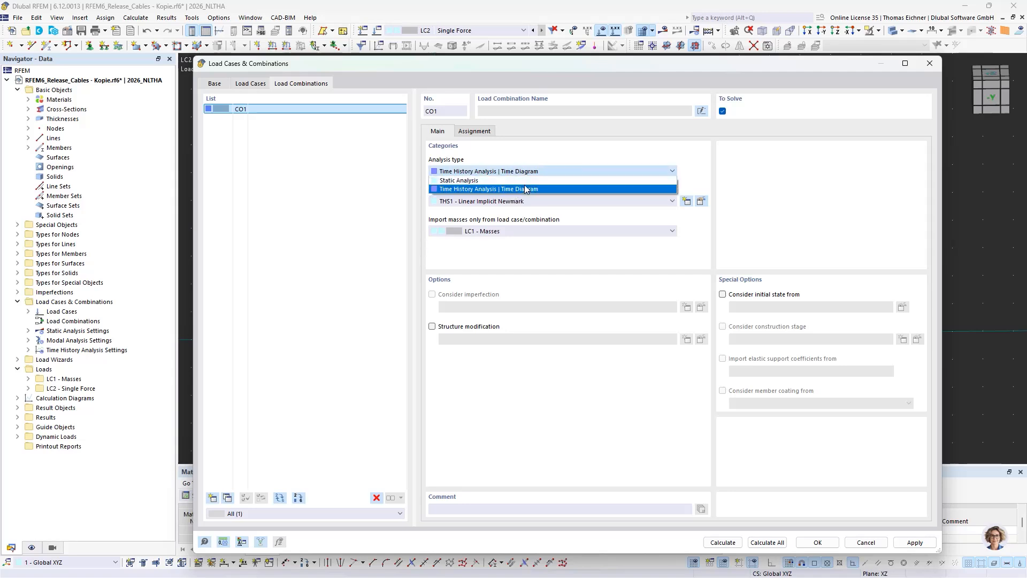
click(526, 189)
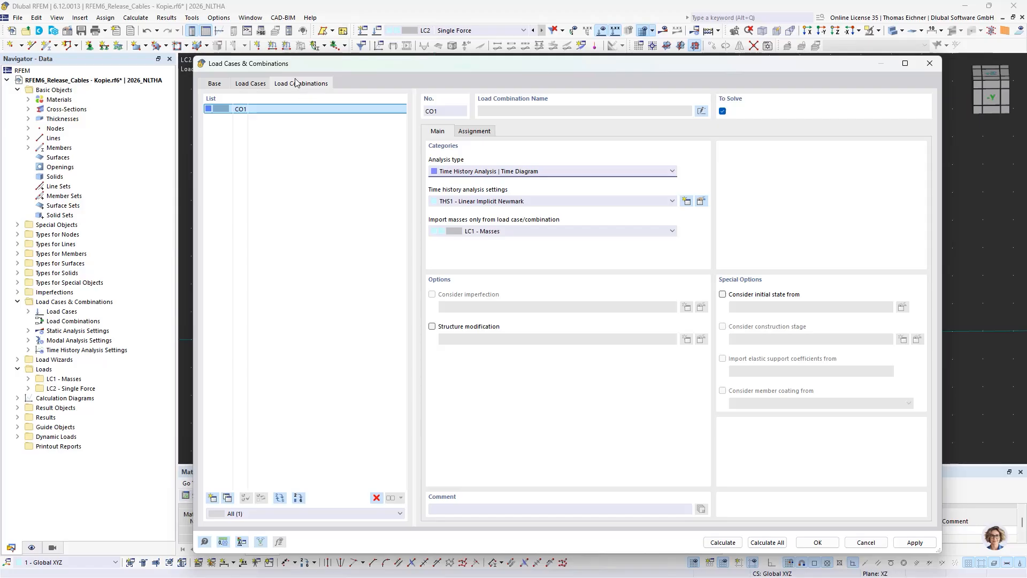
click(475, 201)
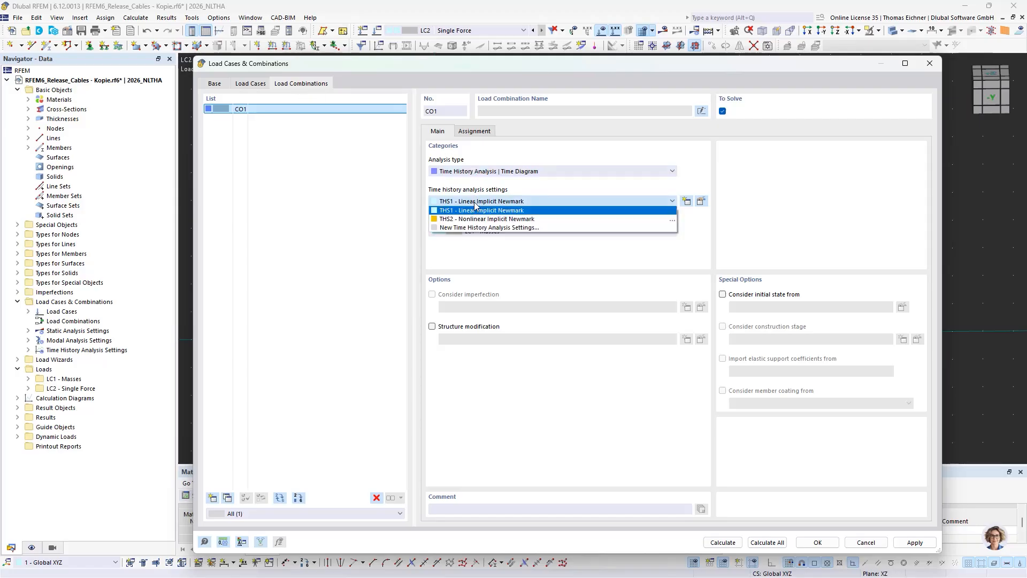
click(475, 208)
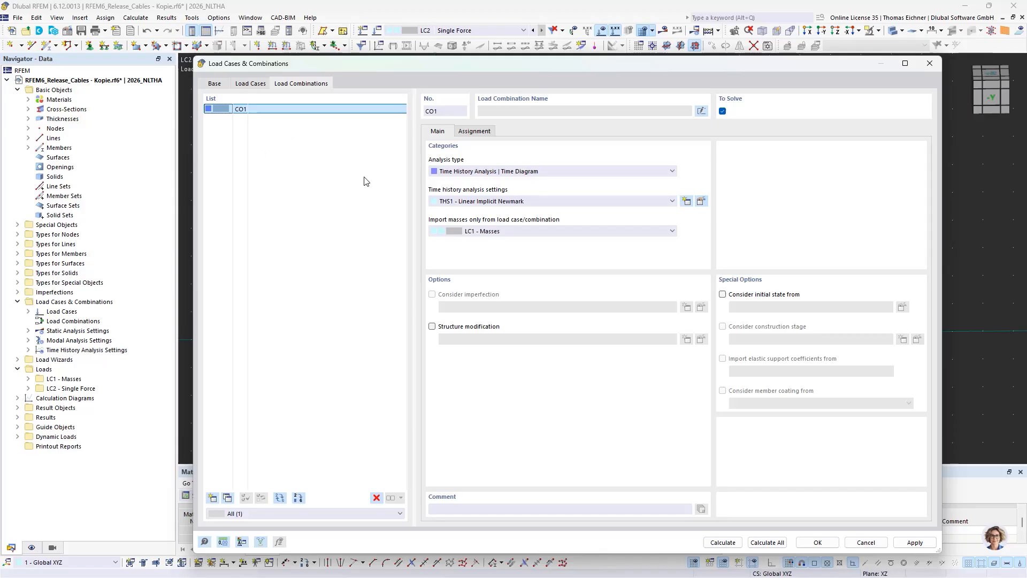
Step: Assign load case LC2 Single Force to CO1 with factor 1.00 and time diagram TD1 - Function
click(465, 132)
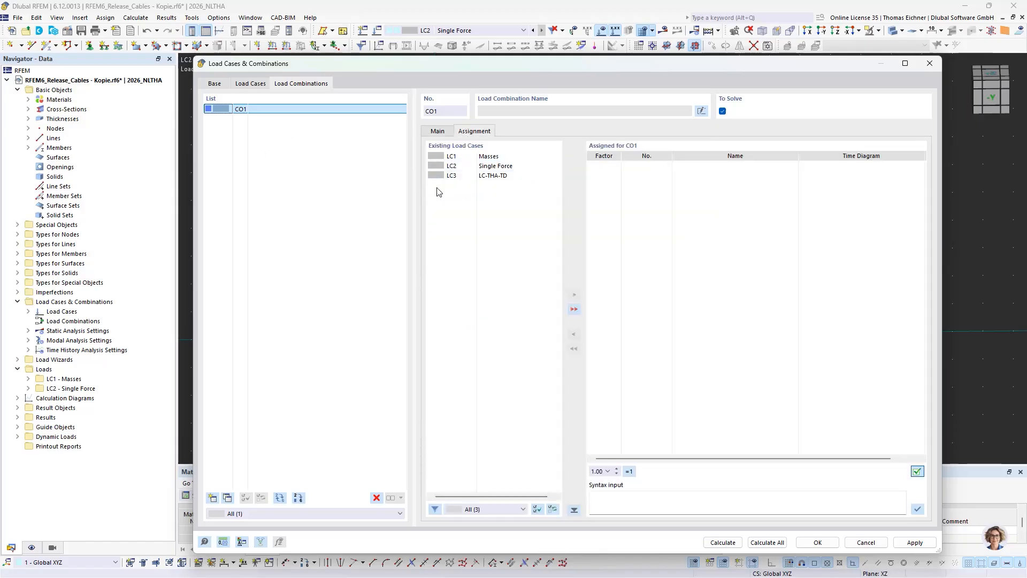
double_click(496, 167)
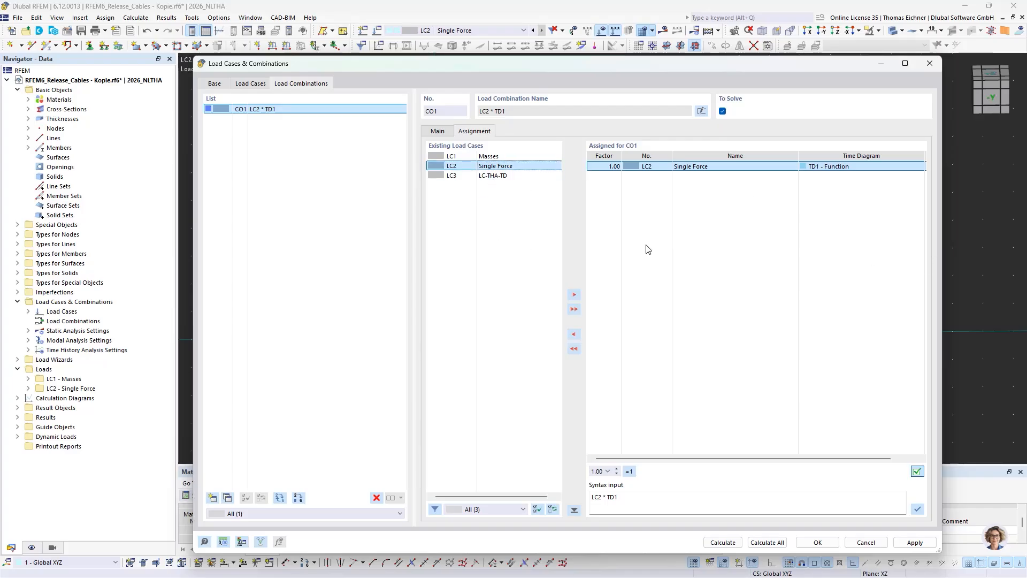
click(718, 259)
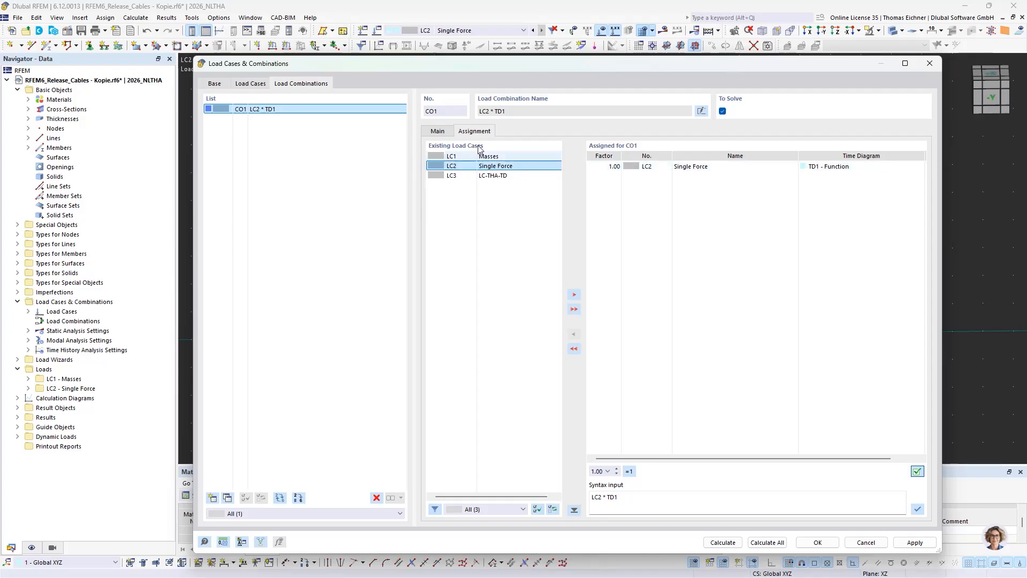
click(444, 134)
click(469, 132)
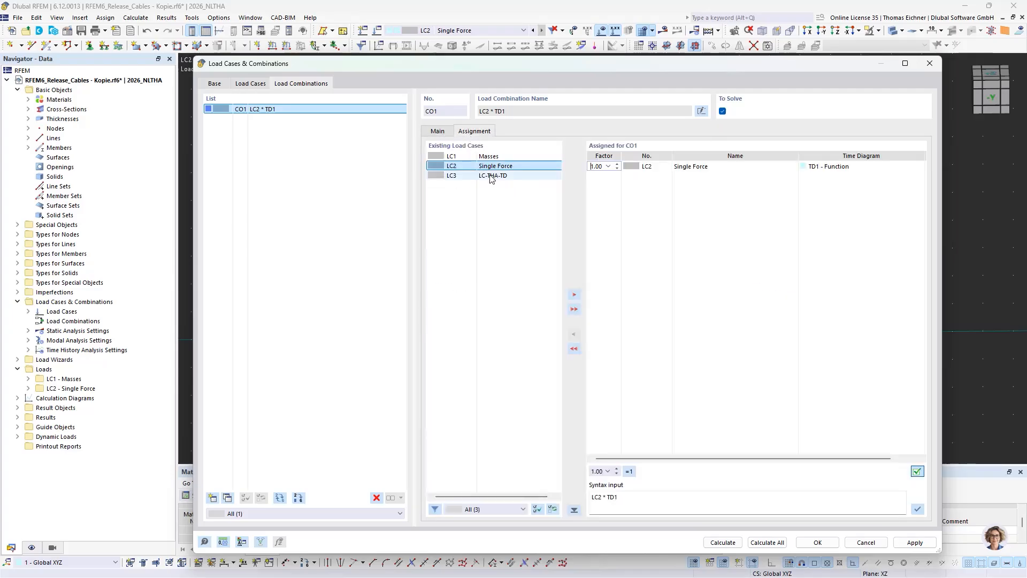
double_click(488, 176)
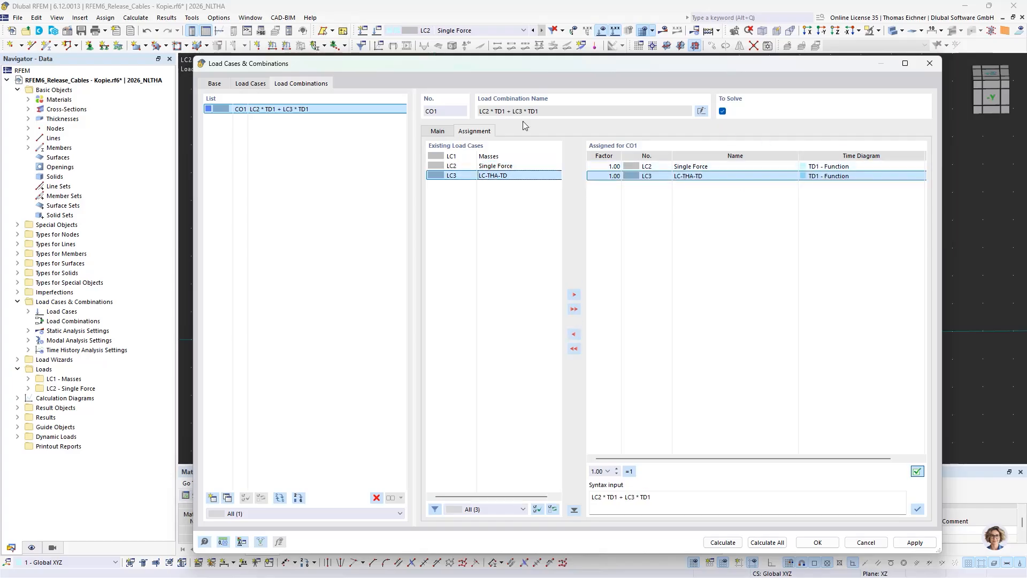
double_click(675, 177)
Step: Replace the automatic name of load combination CO1 with CO-THA-TD linear
click(438, 132)
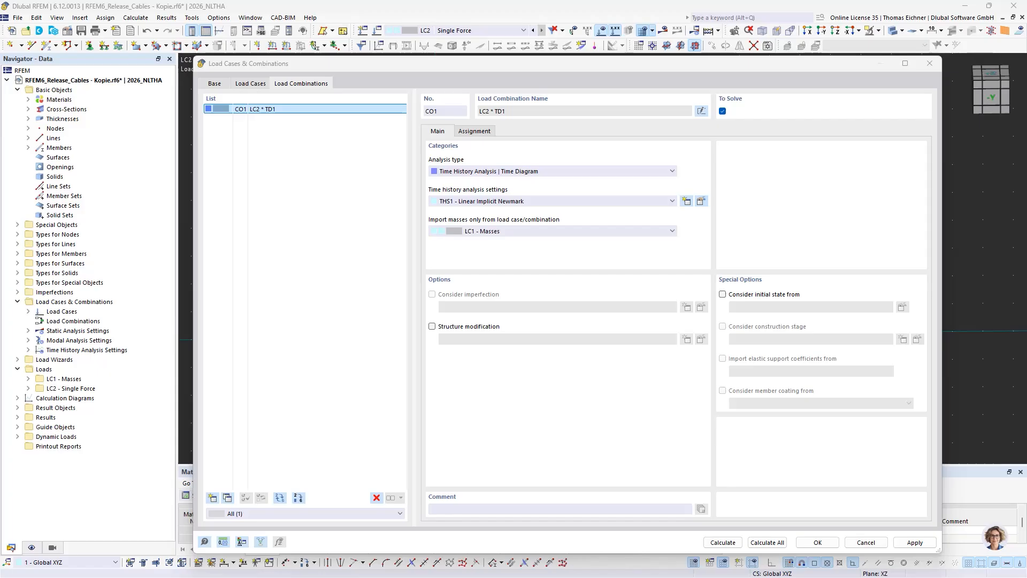
click(554, 115)
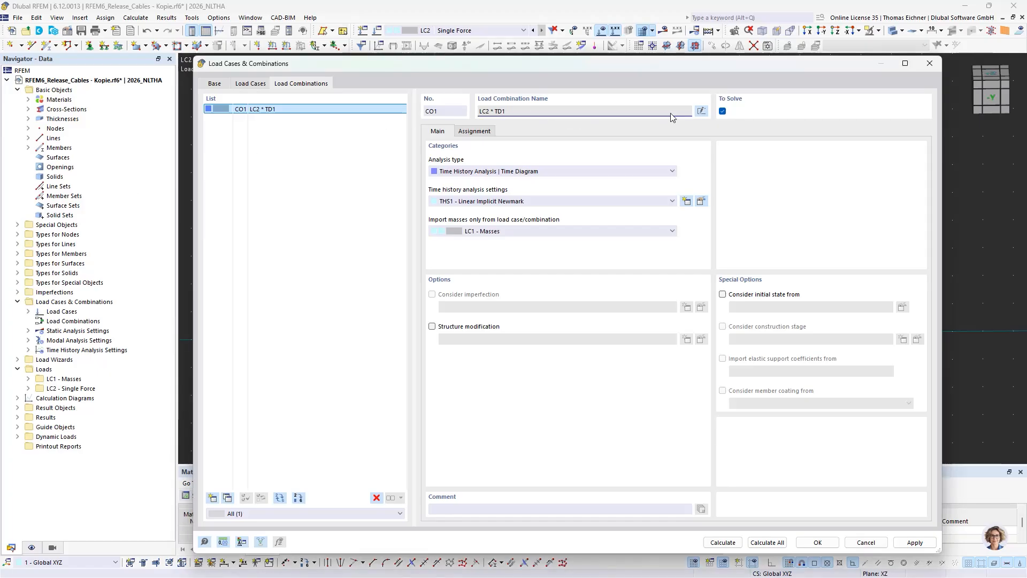
click(700, 111)
text(C)
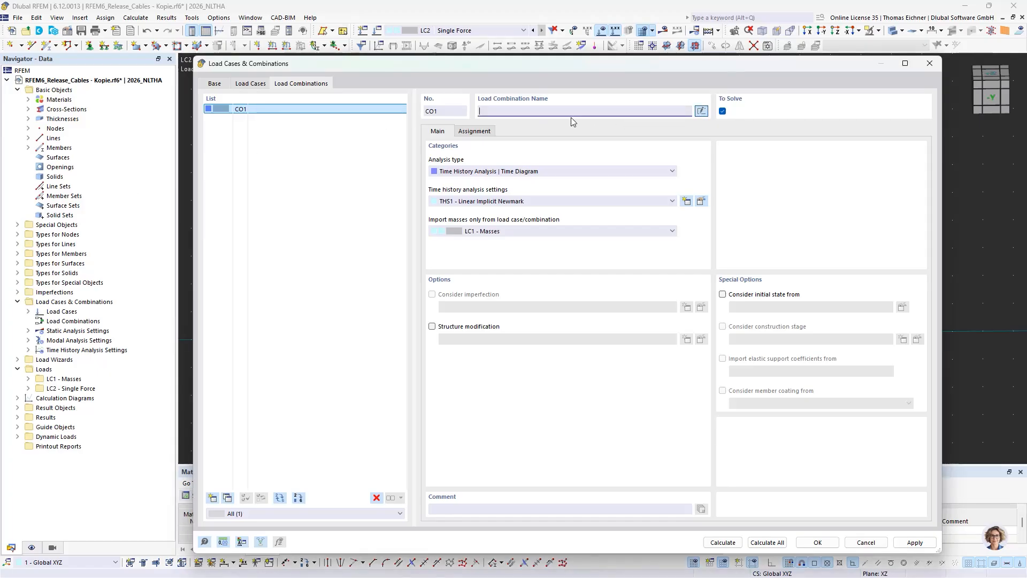
text(O)
text(A-T)
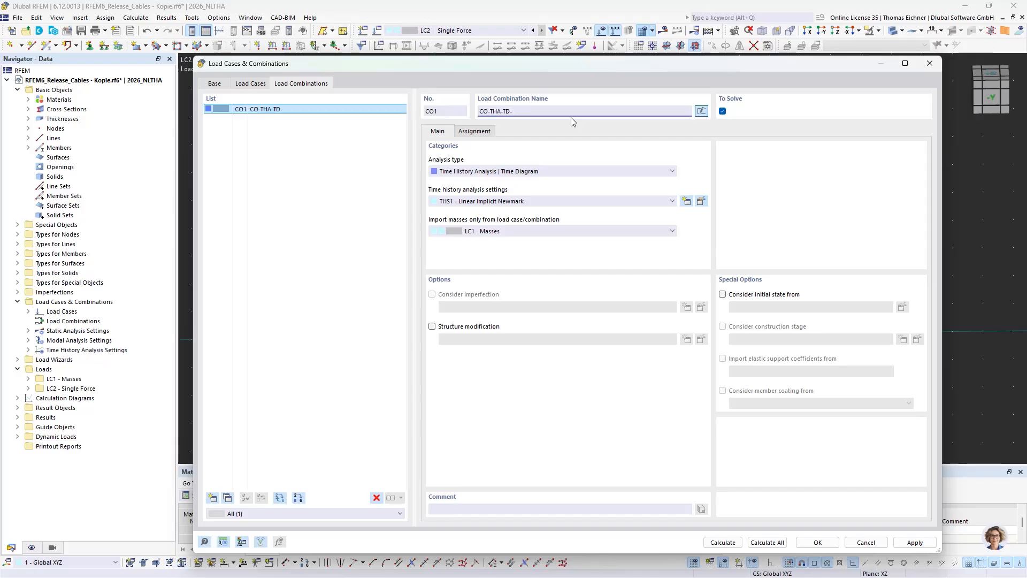
text(D linear)
Step: Copy CO1 to a second combination named CO-THA-TD Nonlinear and assign it the settings THS2 - Nonlinear Implicit Newmark
click(227, 498)
click(513, 112)
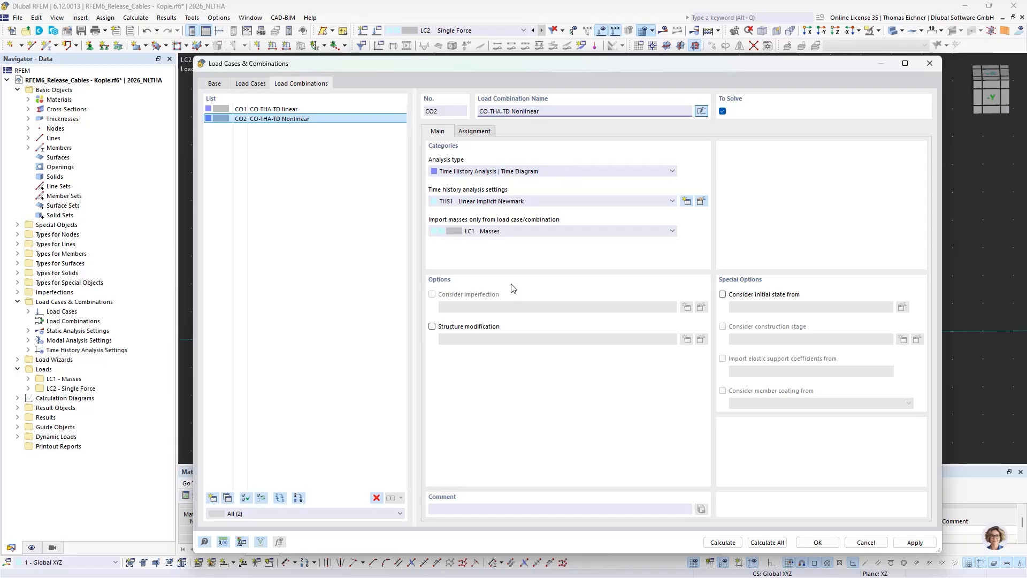
click(497, 201)
click(486, 220)
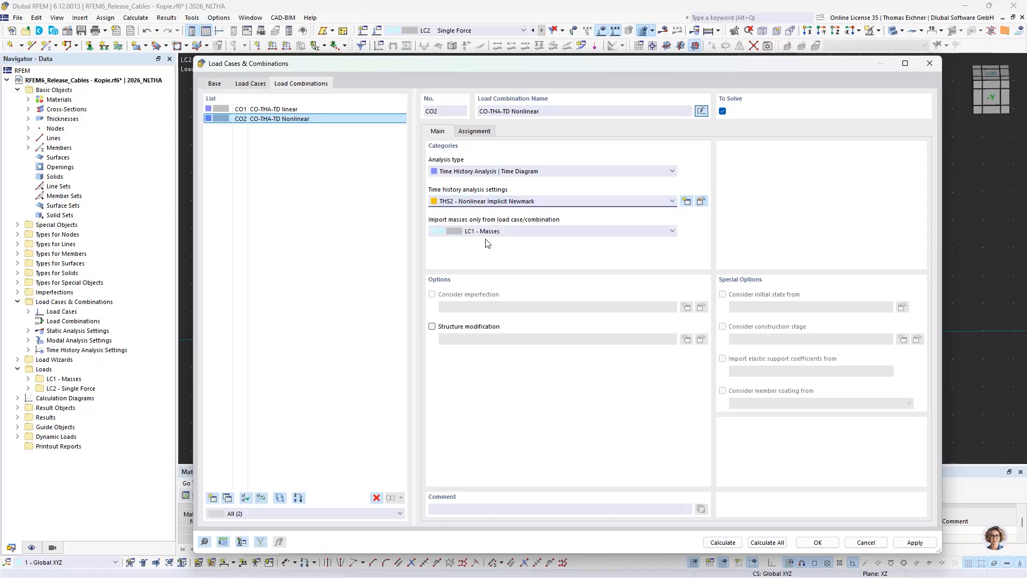
Step: Start the calculation of all load cases and load combinations and cancel the run
click(253, 84)
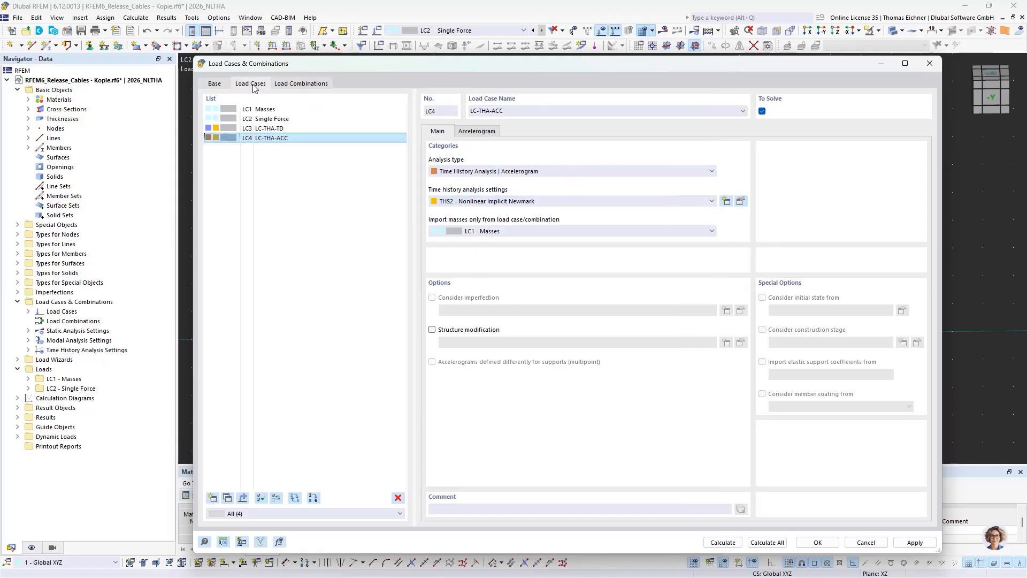
click(301, 84)
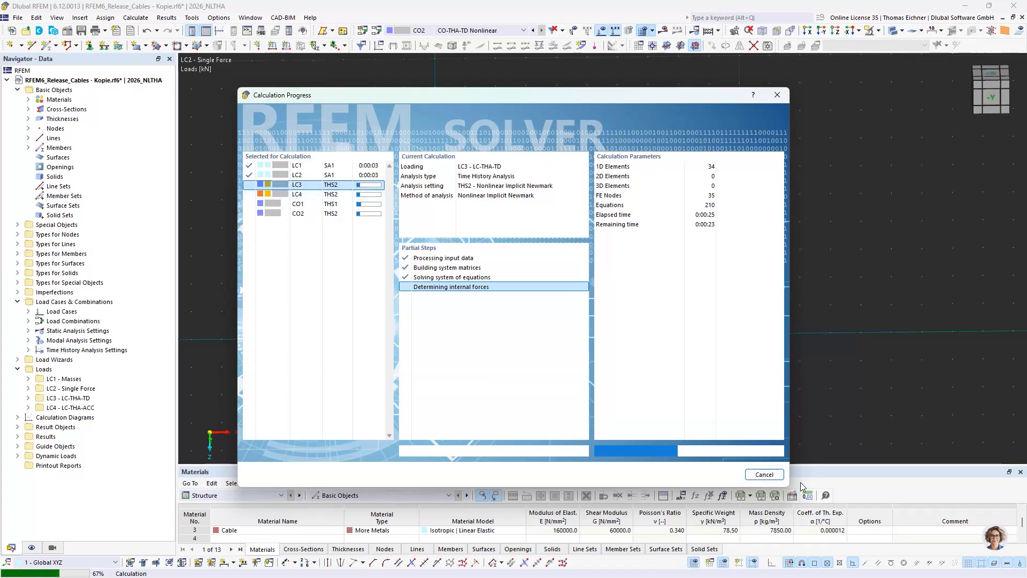
click(770, 474)
Step: Switch to the calculated model RFEM6_Release_Cables.rf6 and display the time history results of CO1 - CO-THA-TD Linear
click(508, 340)
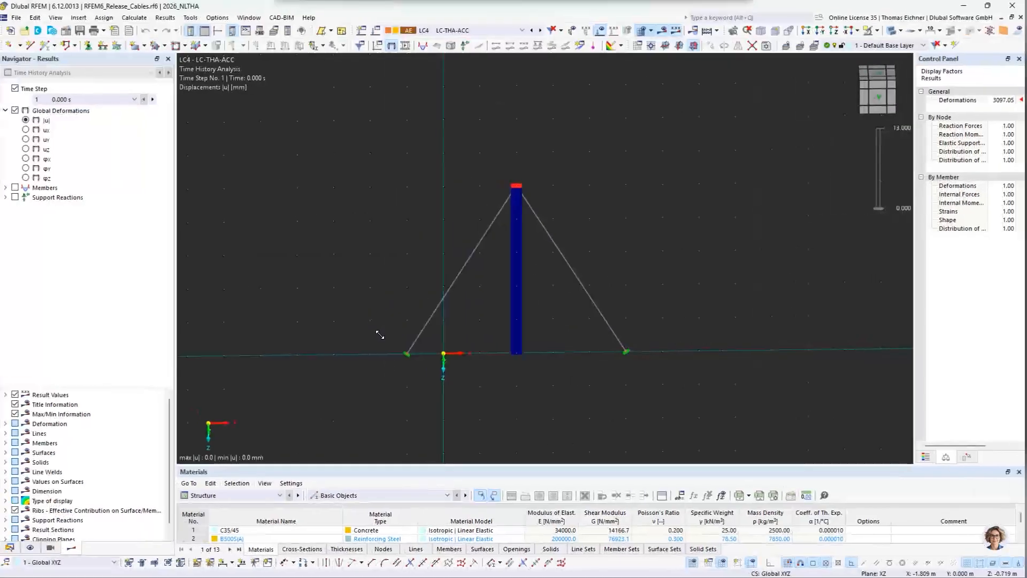
click(11, 547)
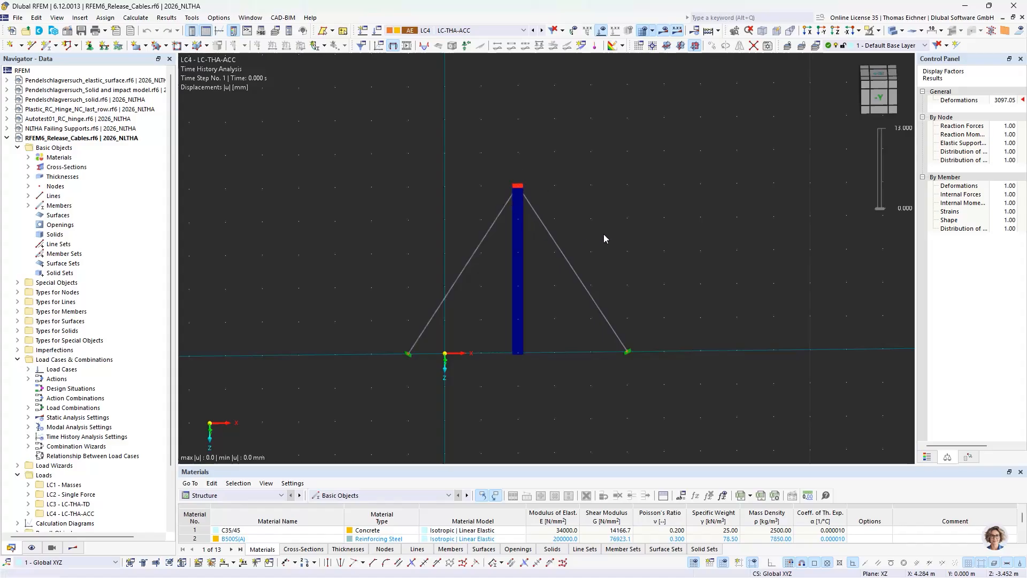
click(64, 138)
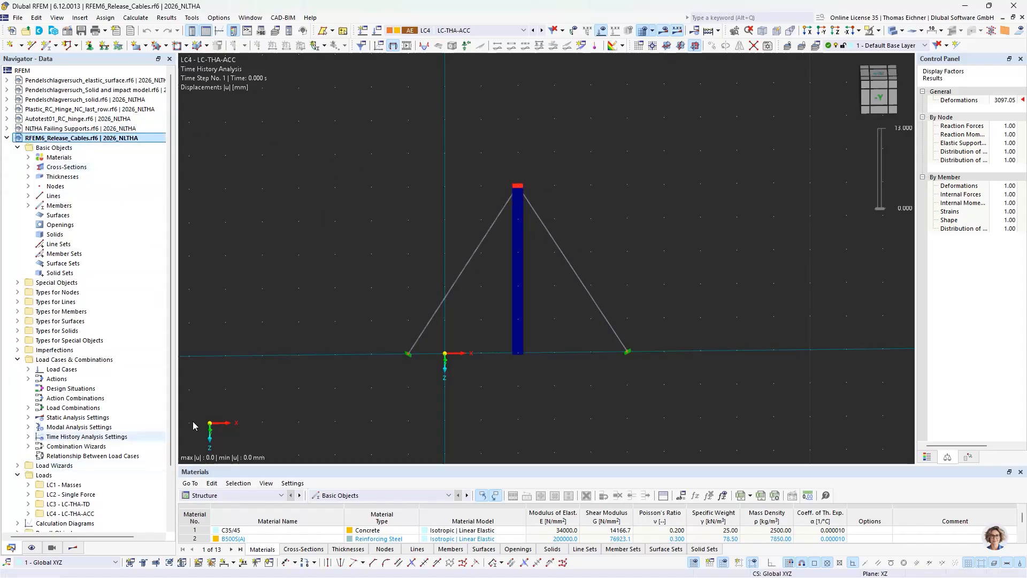
click(73, 549)
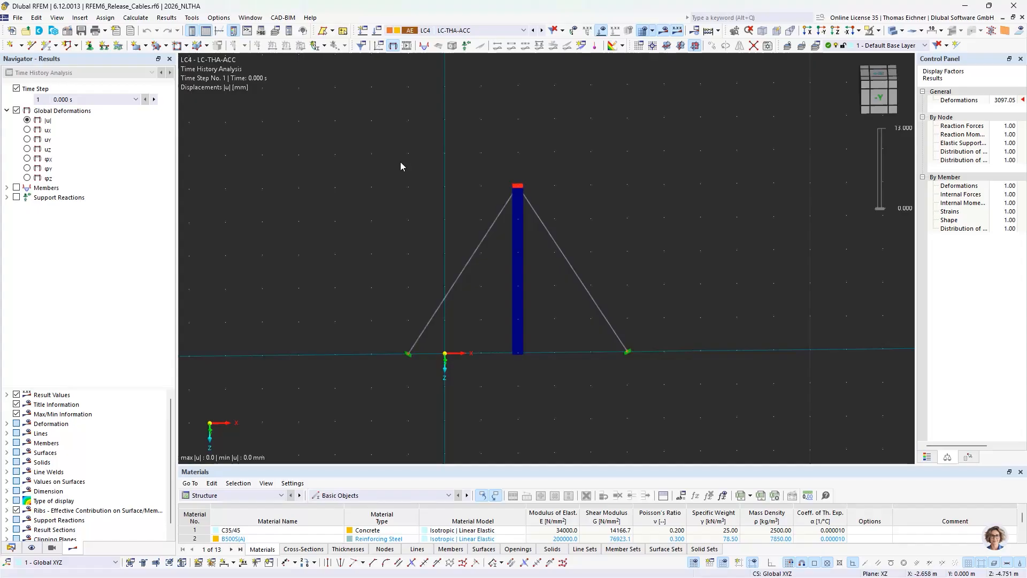
click(455, 31)
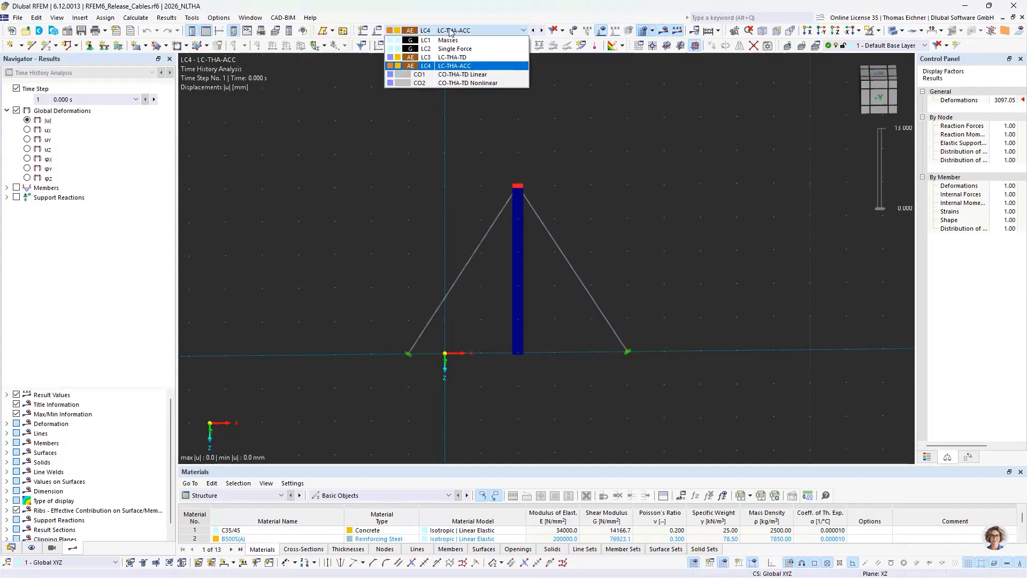
click(463, 75)
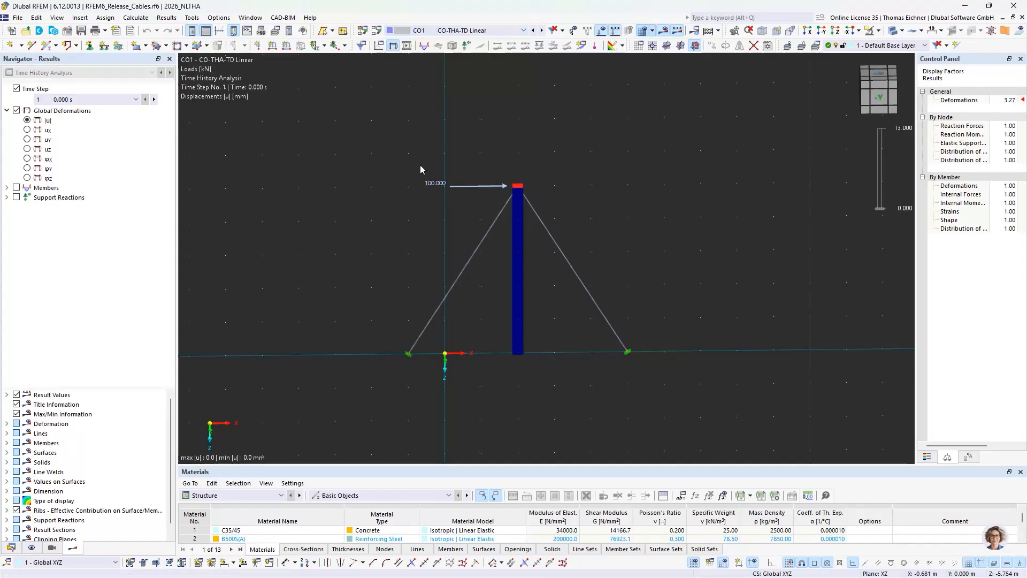
Step: Open calculation diagram CD1 of CO1 for ux over time and review its analysis type options, keeping Time History Analysis
drag(553, 473, 583, 340)
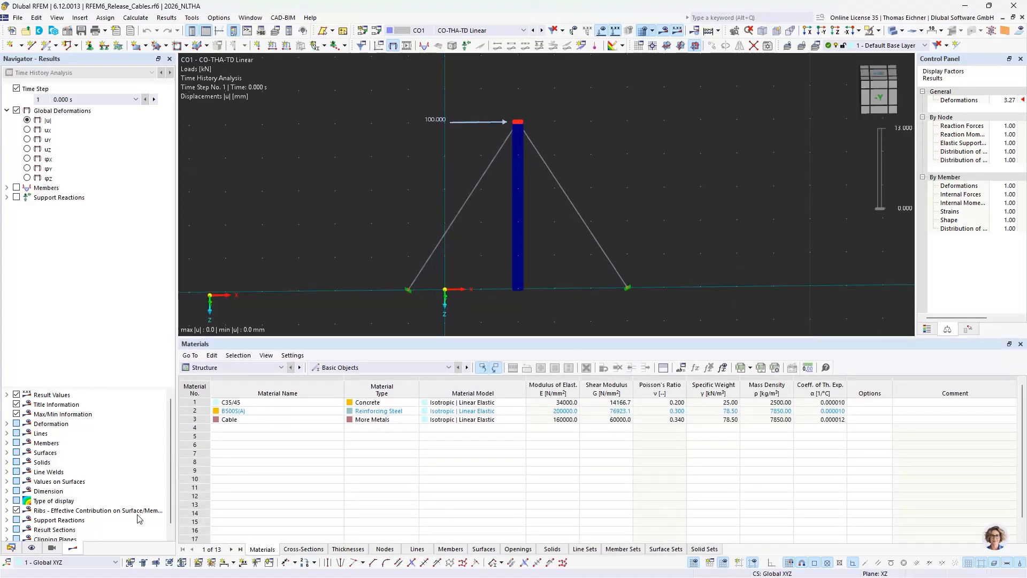
click(11, 548)
scroll(97, 455, down, 3)
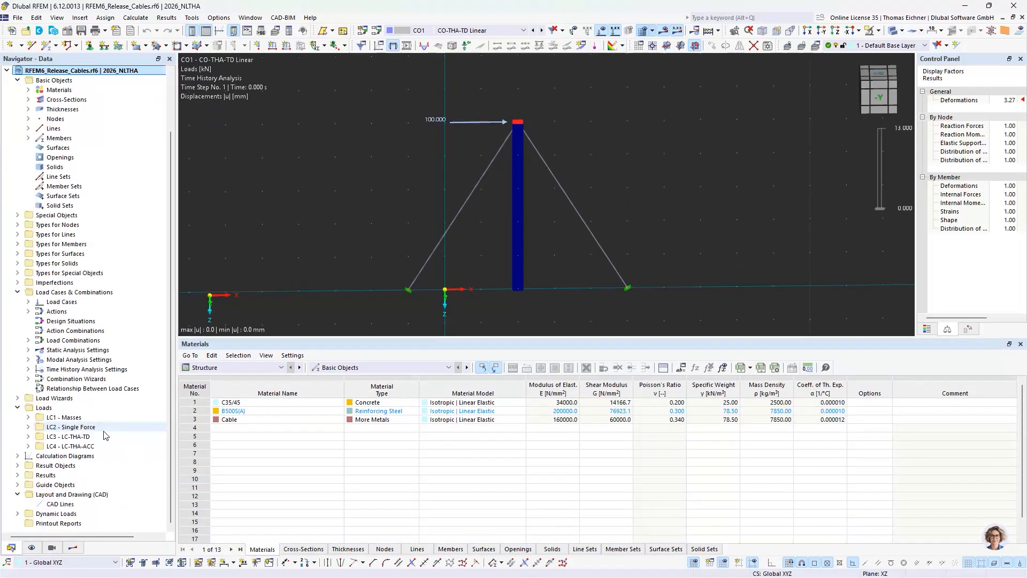
click(18, 456)
scroll(22, 457, down, 3)
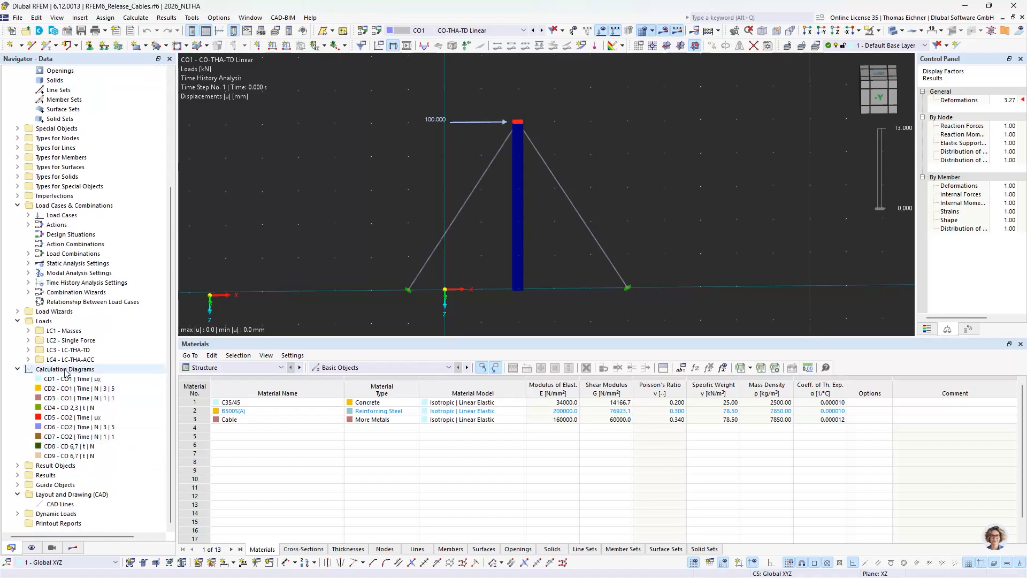
double_click(69, 379)
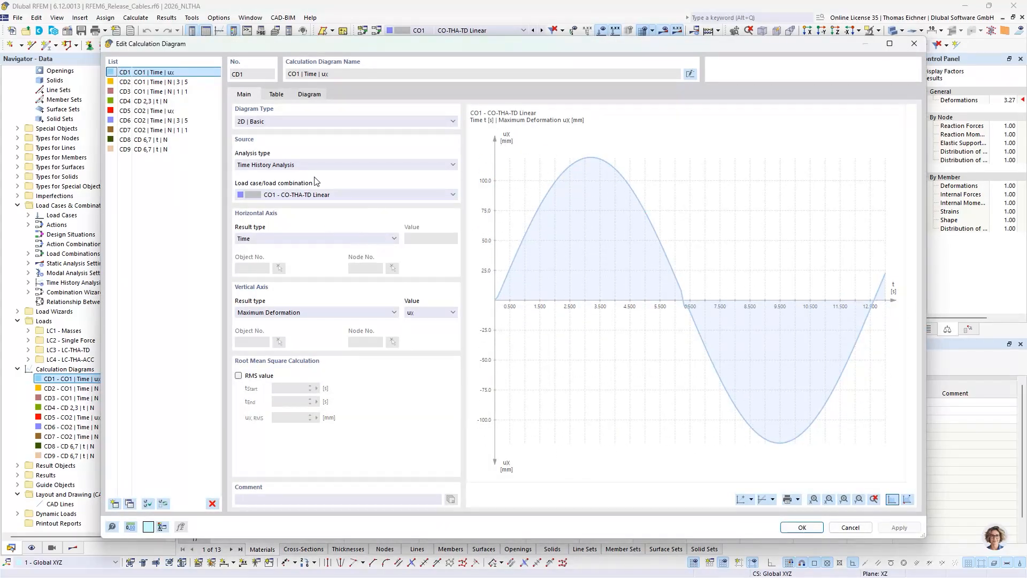
click(292, 166)
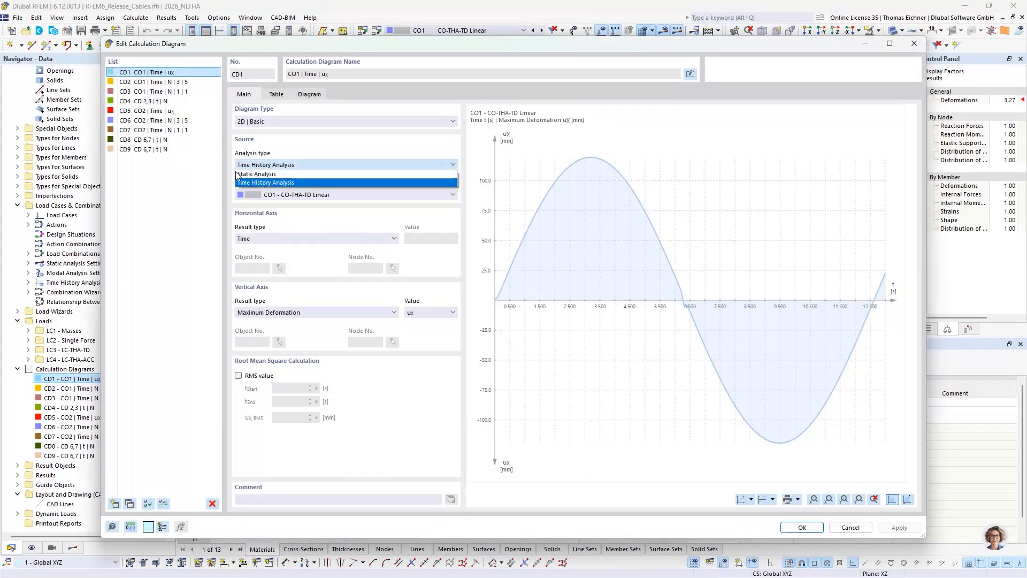
click(268, 183)
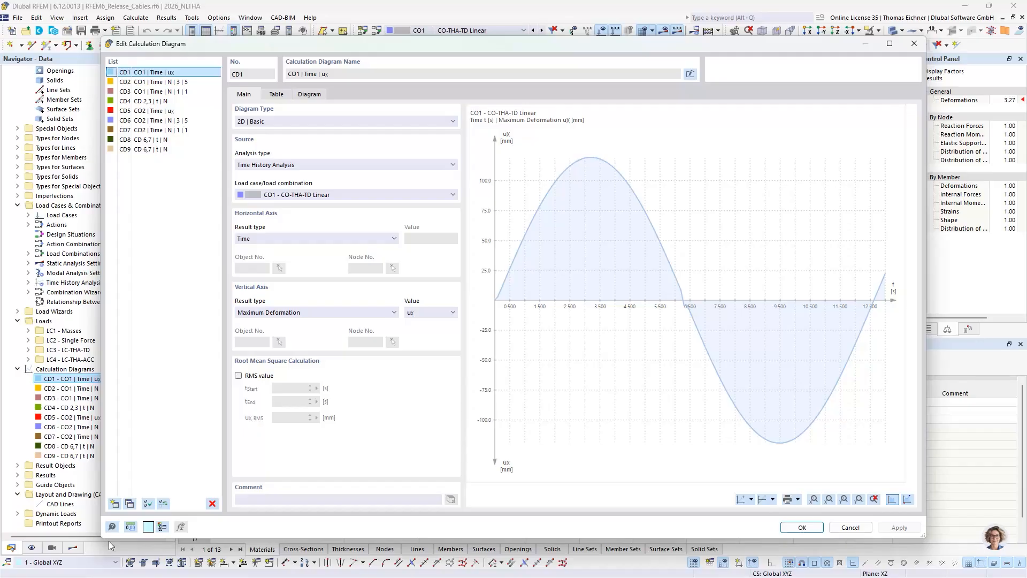
Step: Create a new calculation diagram with analysis type Time History Analysis and load combination CO1 - CO-THA-TD Linear
click(114, 503)
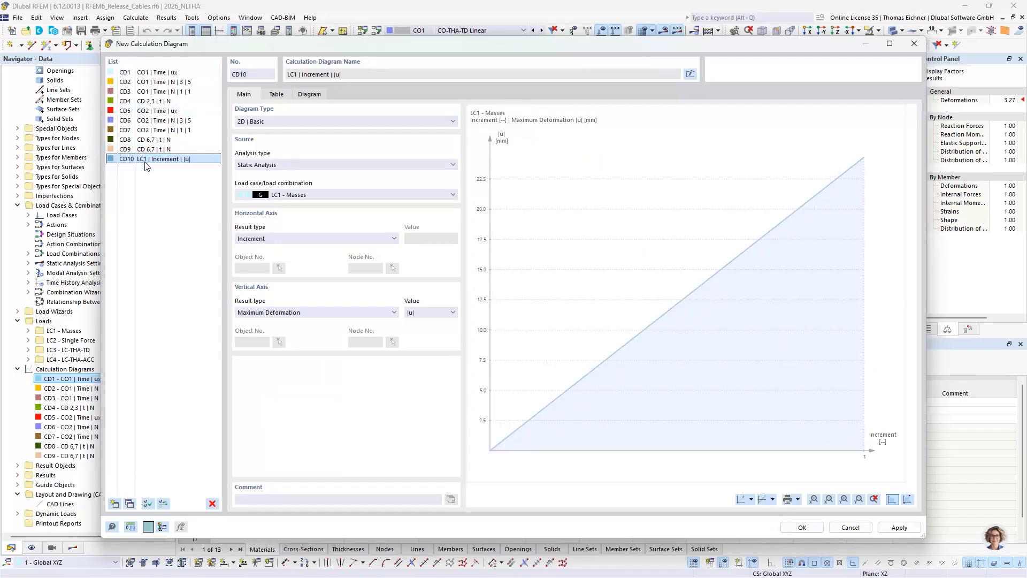
click(262, 165)
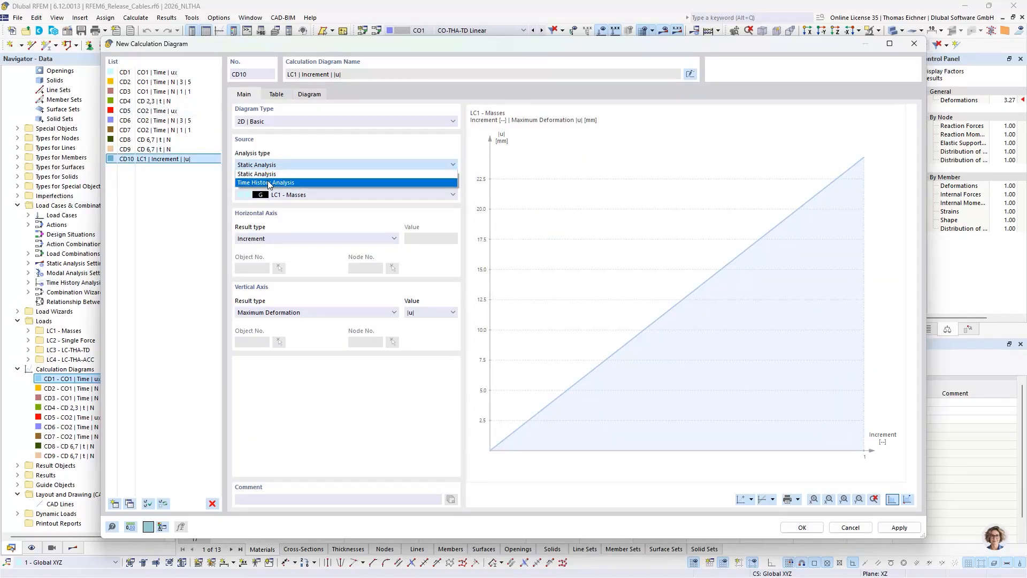
click(262, 187)
click(284, 196)
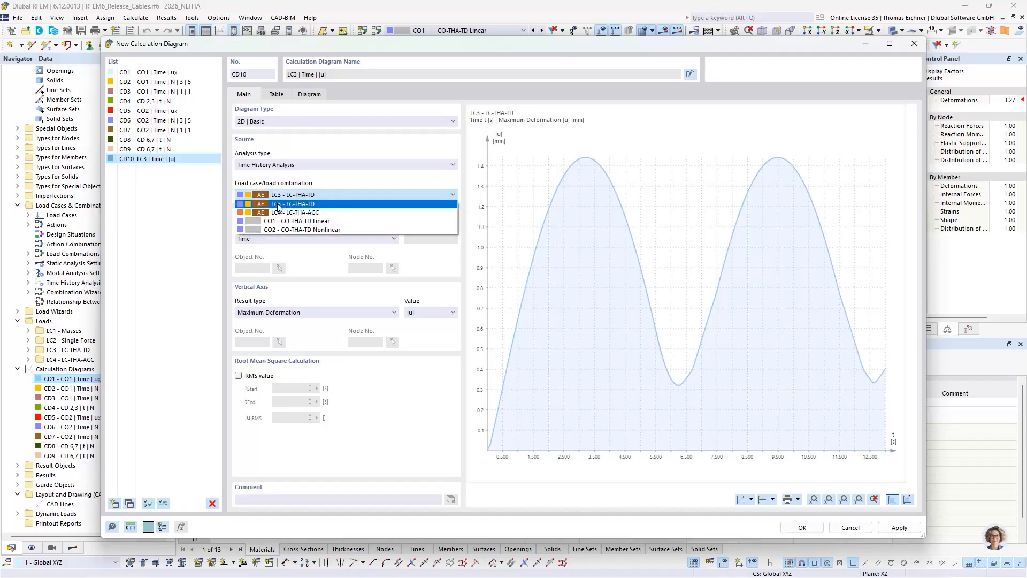
click(282, 222)
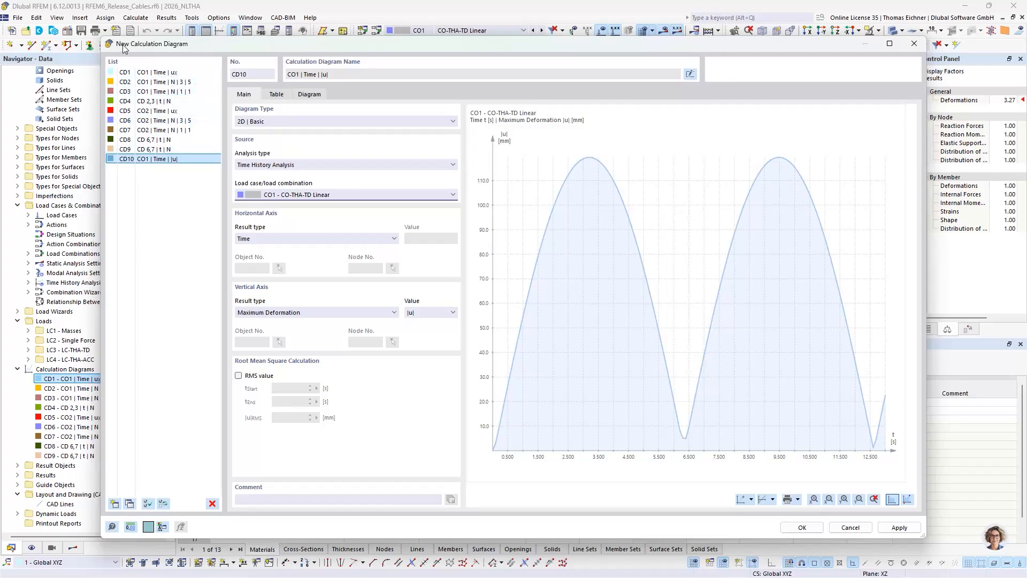
Step: Plot internal force N of cable member 3 at node 4 on the new diagram's vertical axis, and discard the diagram
click(286, 313)
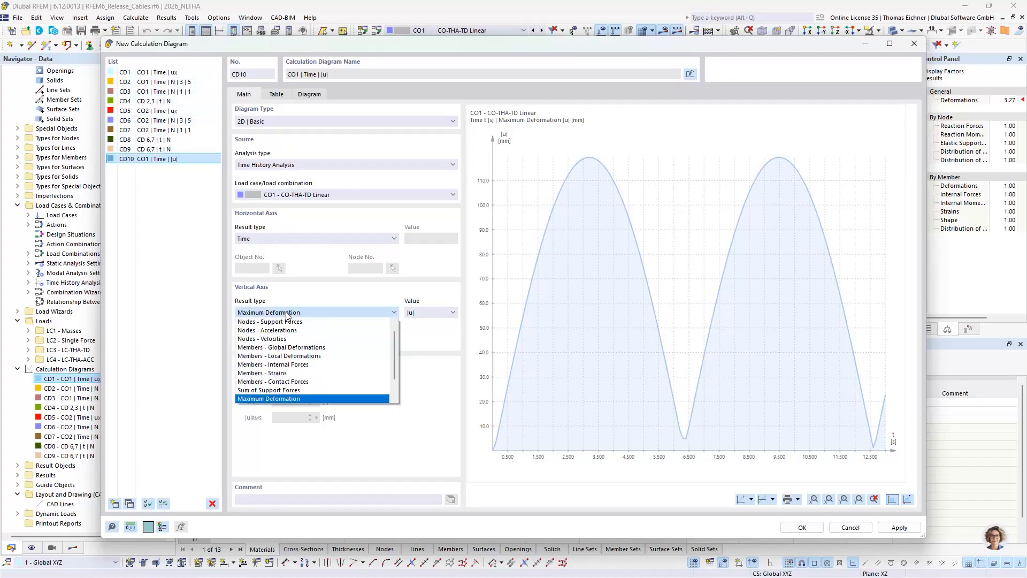
click(289, 364)
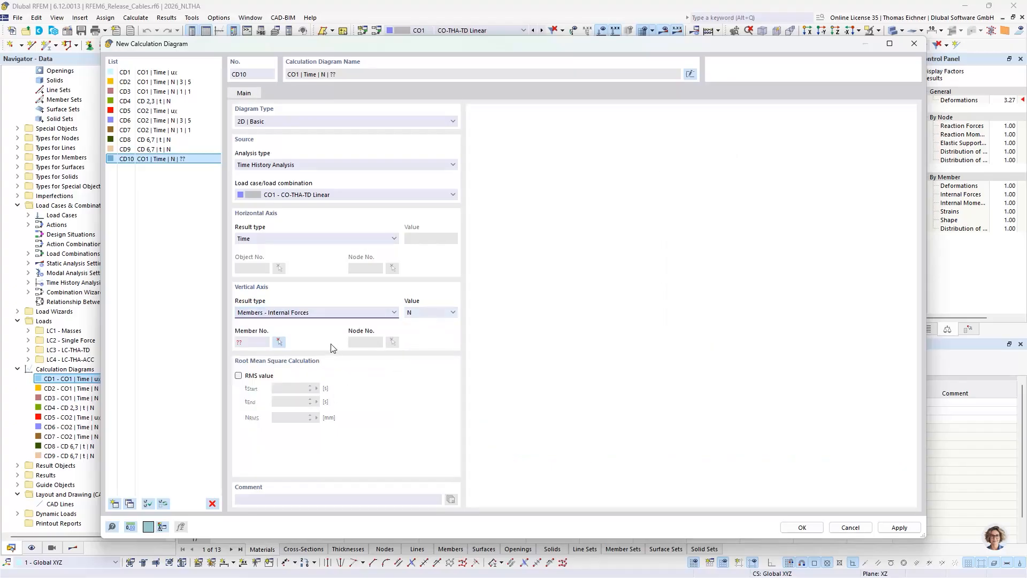
click(279, 342)
click(427, 267)
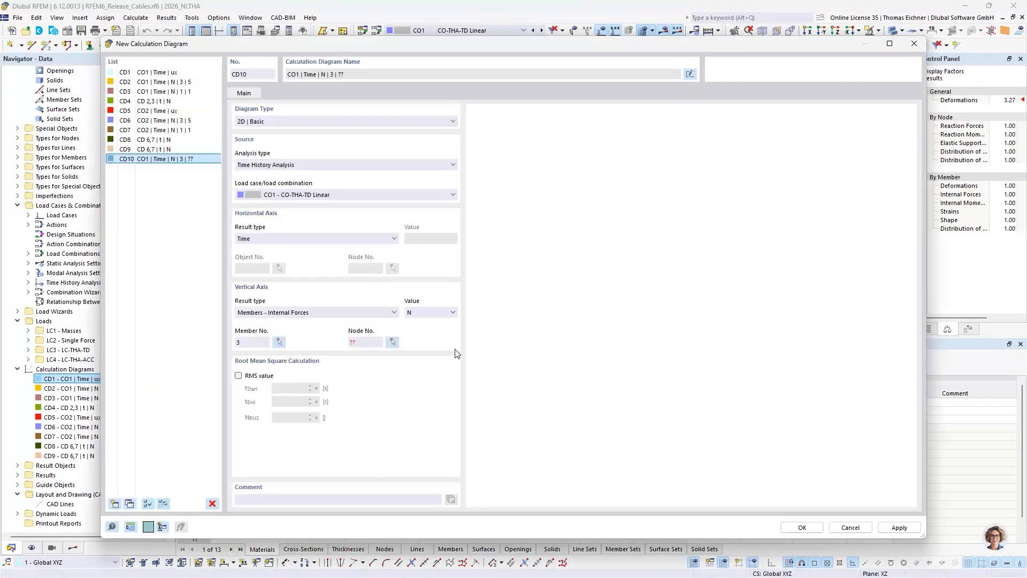
click(393, 341)
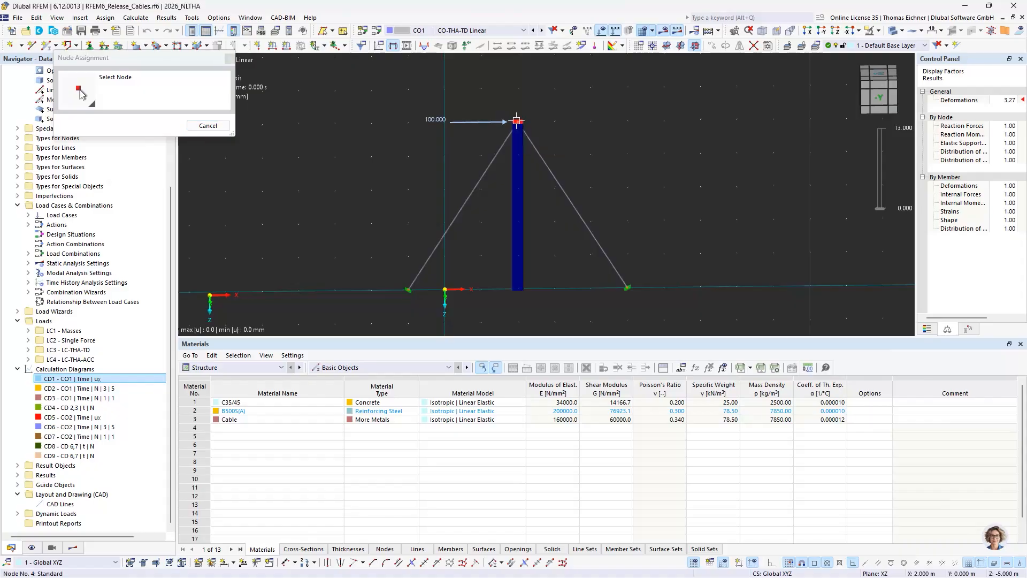
click(485, 153)
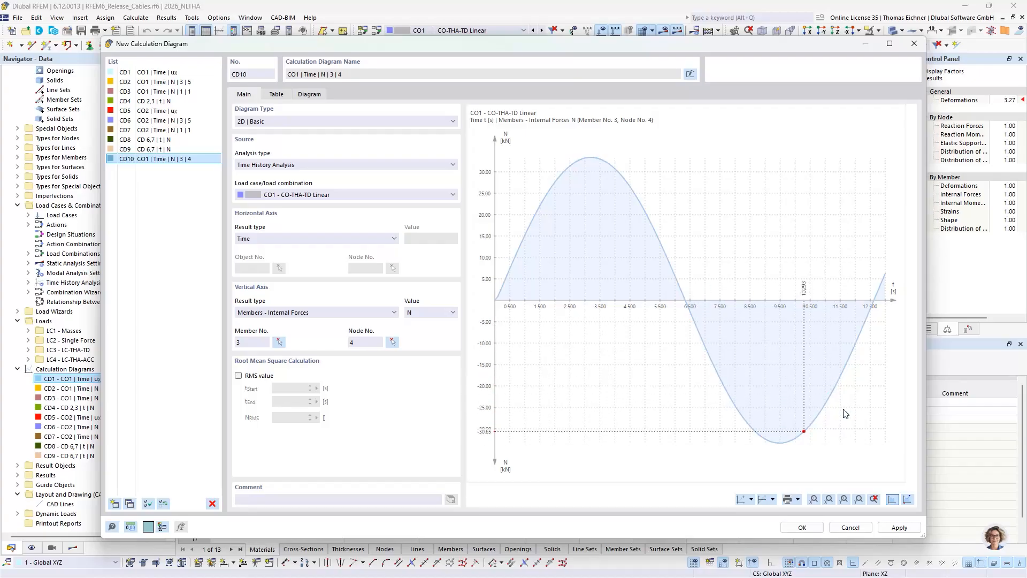
click(918, 49)
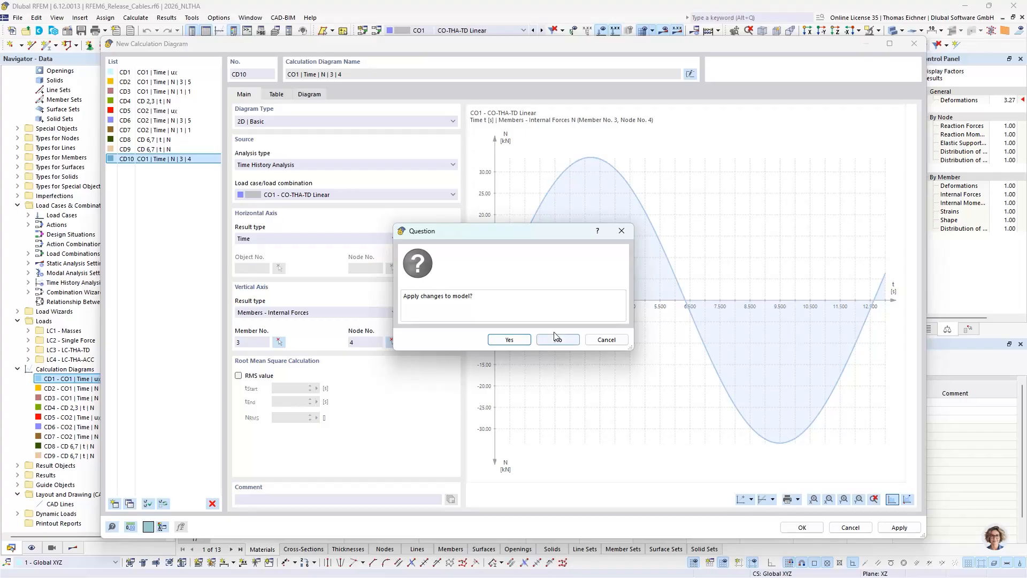
click(556, 340)
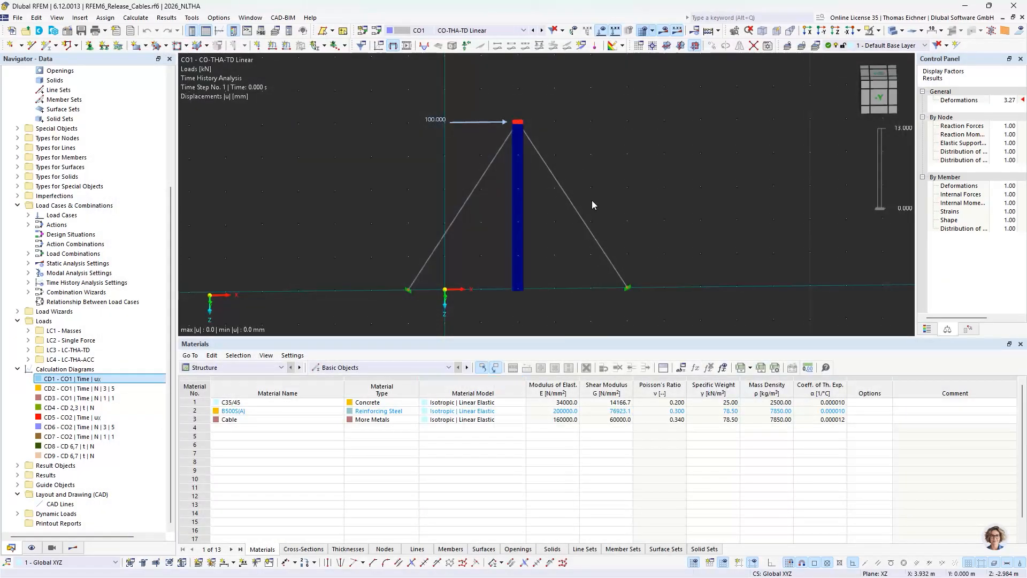
Step: Show the Calculation Diagram Monitor beside the materials table and widen it to about the right half of that area
drag(588, 337, 587, 341)
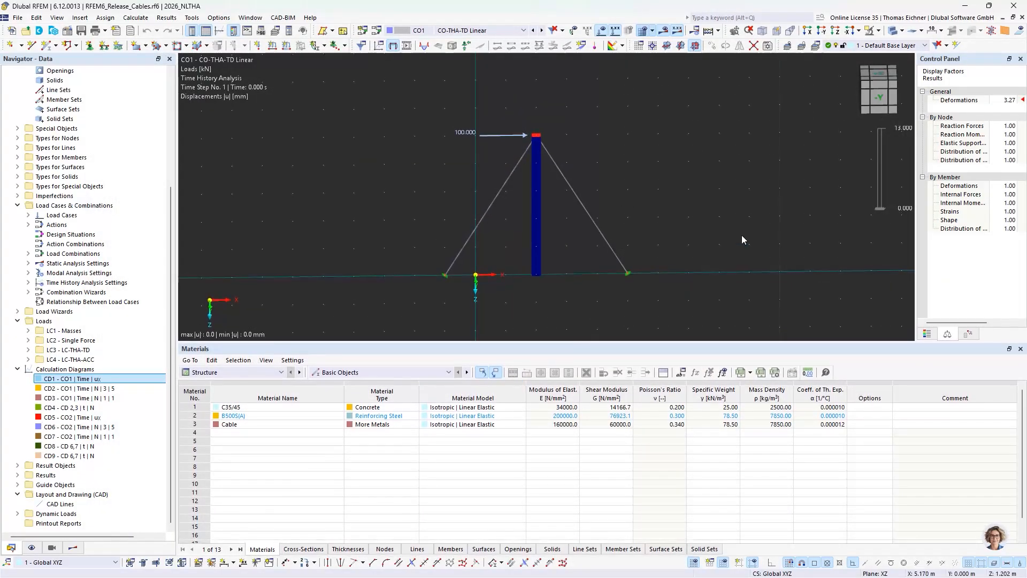
click(219, 30)
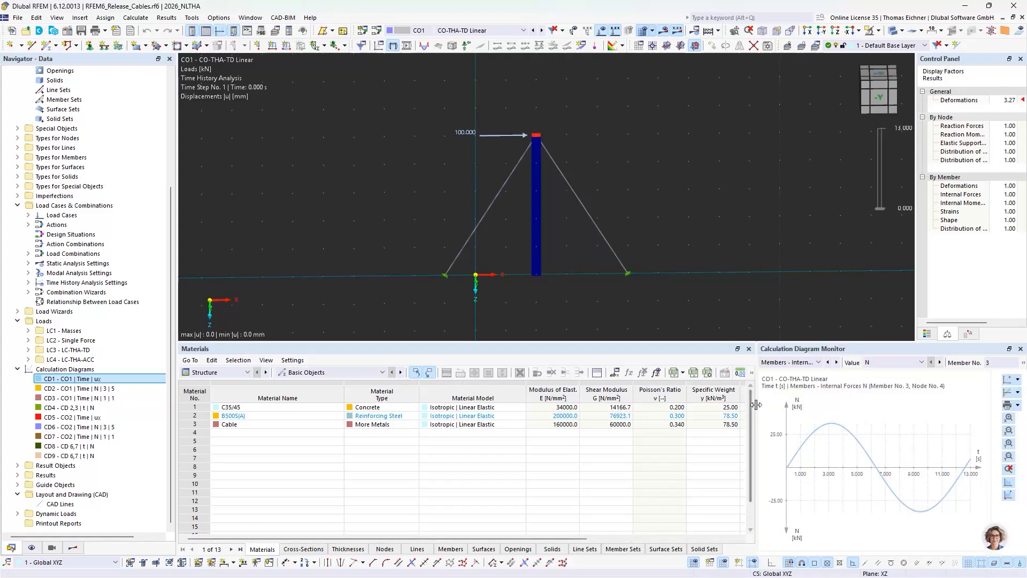
drag(754, 393, 524, 369)
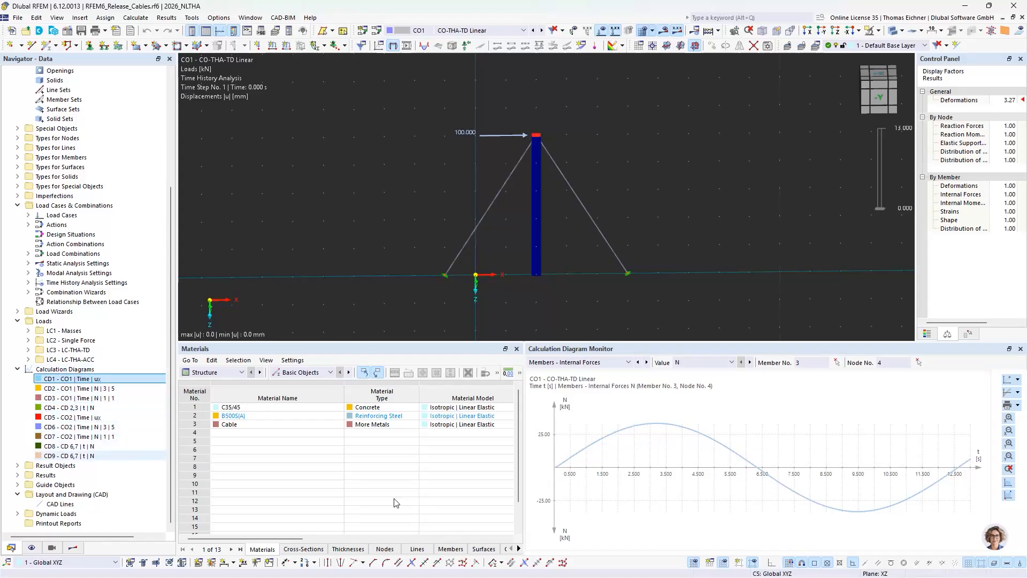
Step: Run through the time steps of CO1's global deformations while following force N in the Calculation Diagram Monitor
click(73, 548)
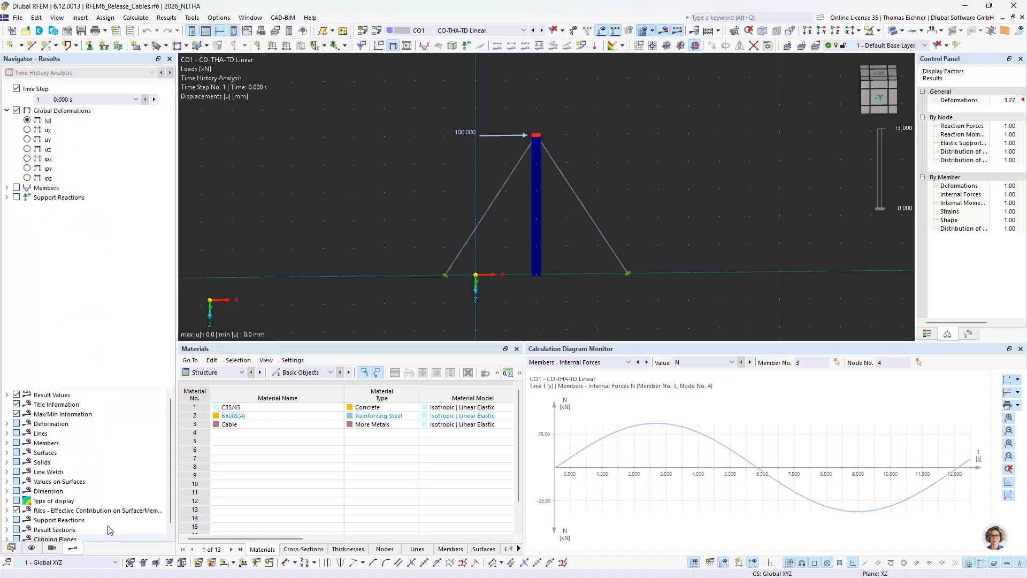
scroll(489, 177, up, 4)
scroll(441, 180, down, 5)
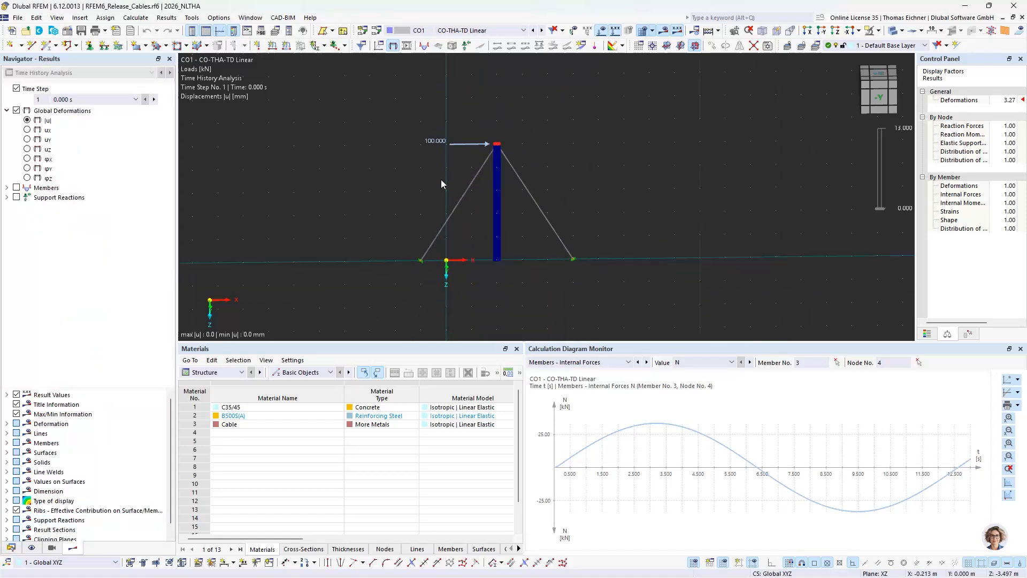
right_click(77, 101)
click(113, 109)
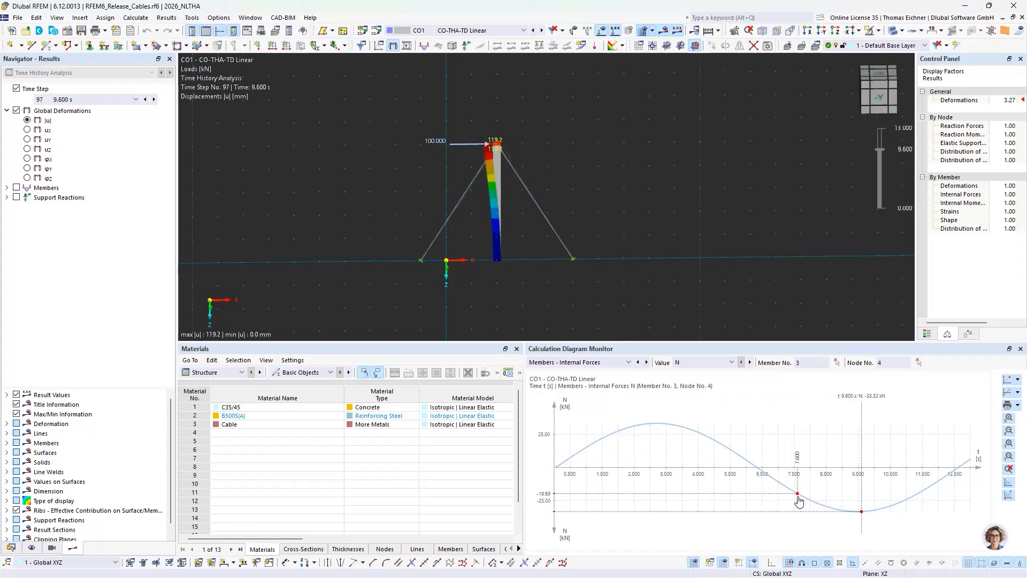
key(Escape)
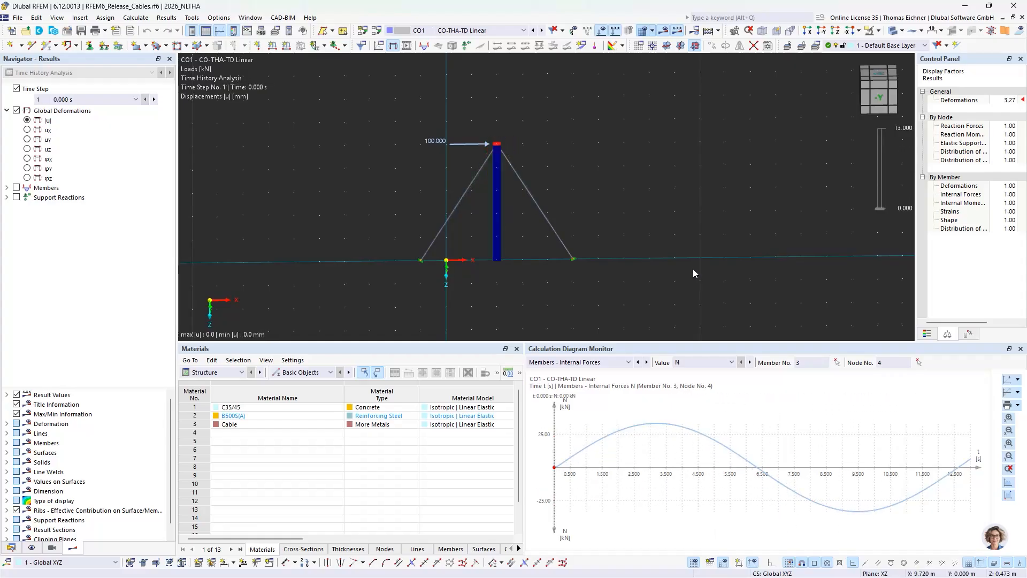
Step: Display the results of CO2 - CO-THA-TD Nonlinear and run through the time steps of its global deformations
click(473, 30)
click(462, 83)
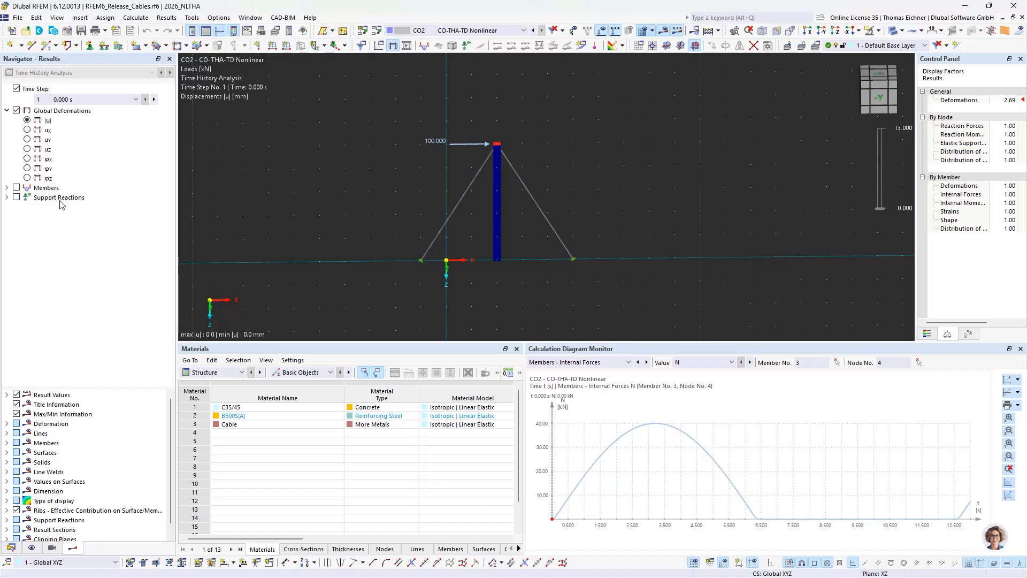
right_click(92, 100)
click(115, 107)
Step: Display the LC4 - LC-THA-ACC results in the diagram monitor and open calculation diagram CD6 of CO2 for member 3, node 5
click(439, 31)
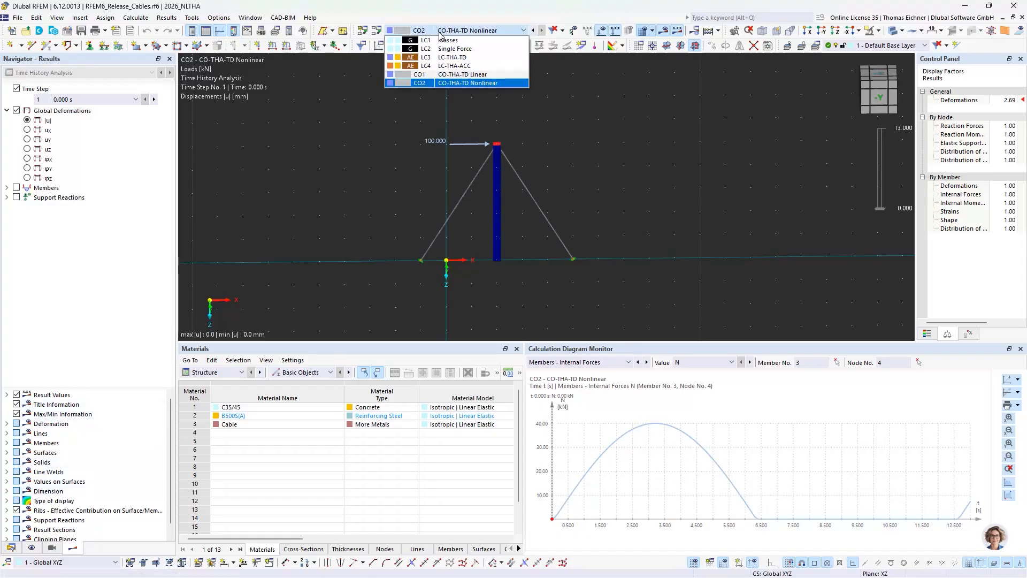
click(455, 66)
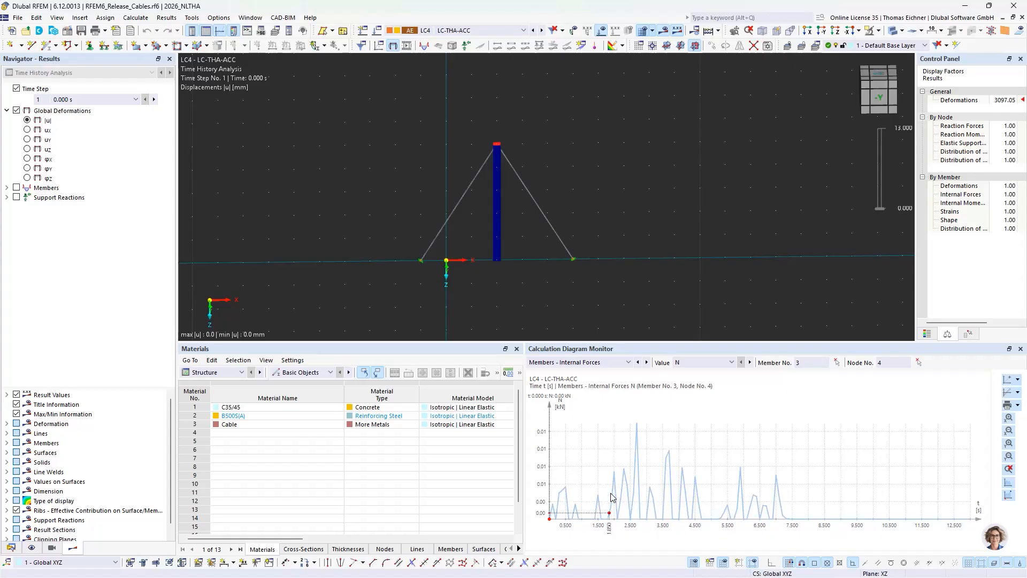
click(10, 547)
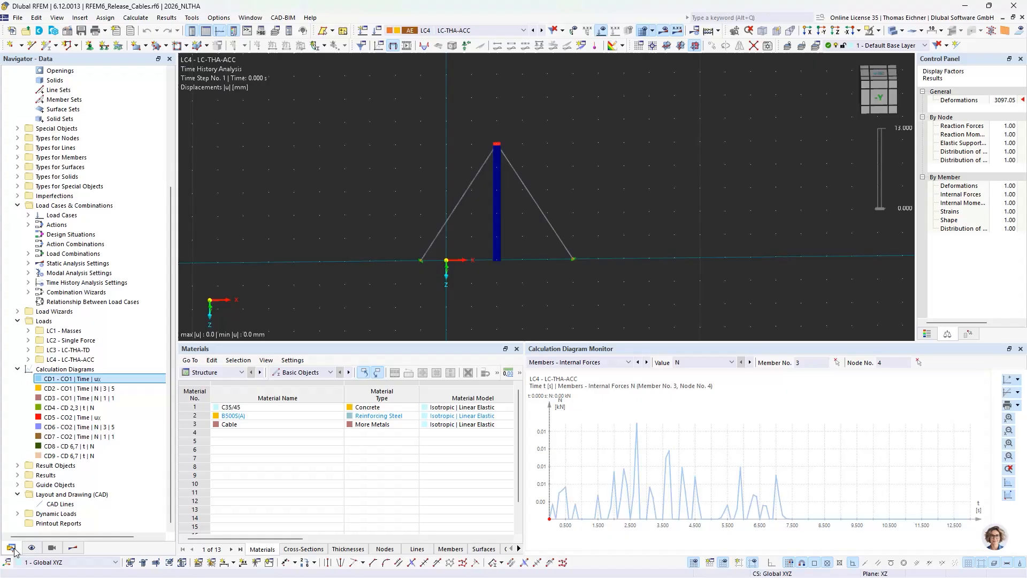
double_click(88, 428)
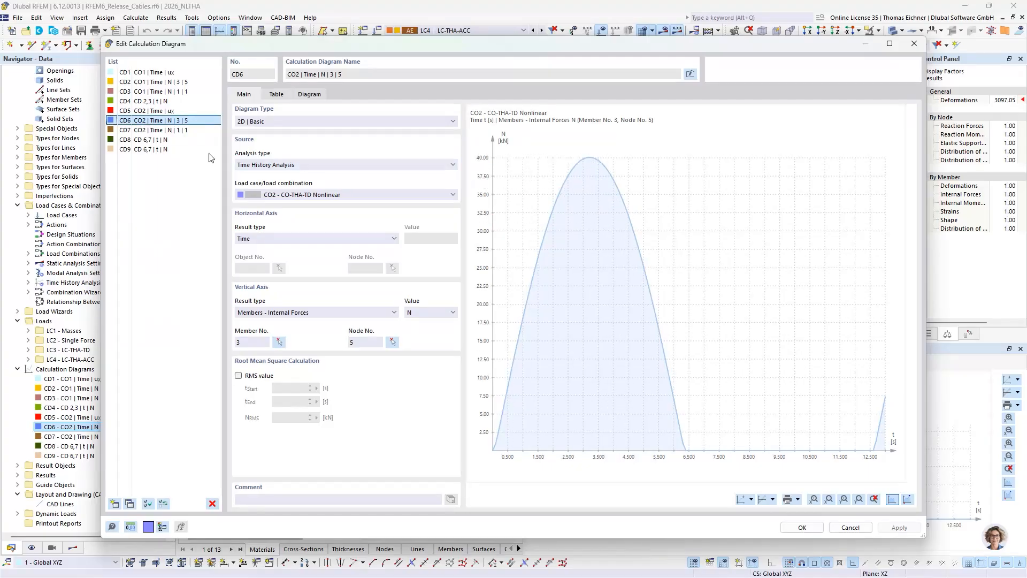
Step: Review calculation diagrams CD7 for member 1, node 1 and the grouped CD8 of CO2, and close the diagram editor
click(124, 130)
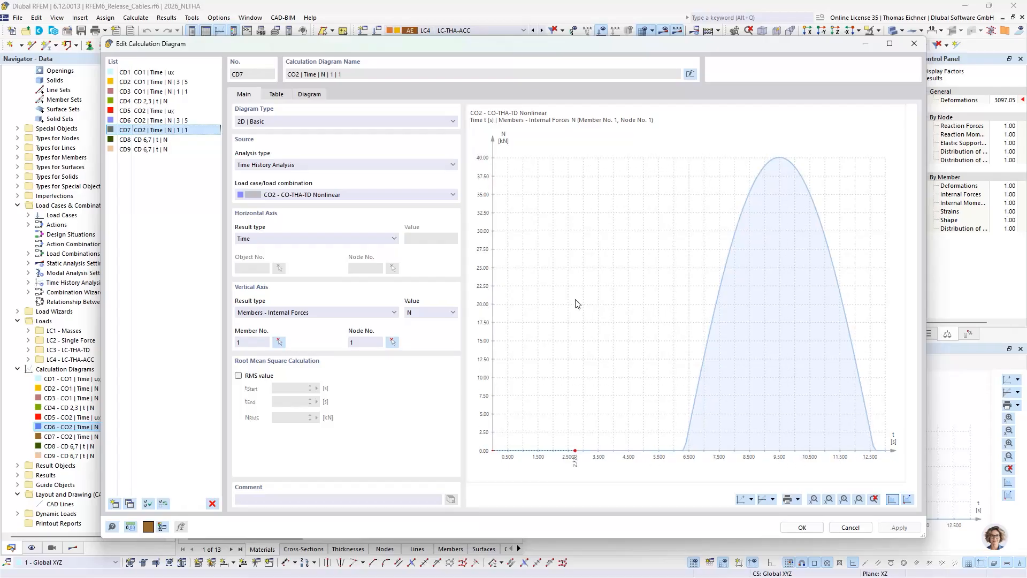
click(342, 122)
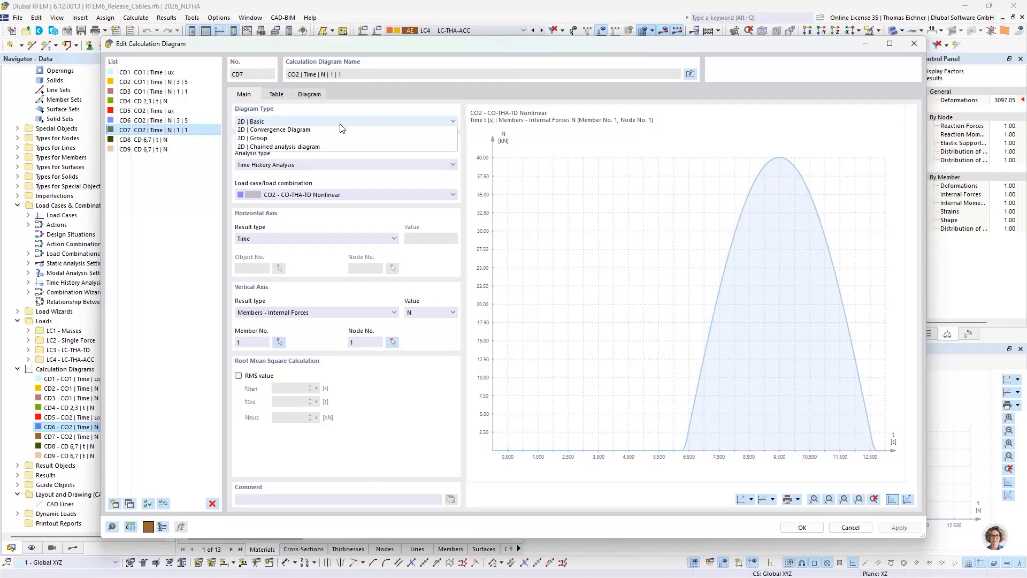
click(251, 132)
click(153, 139)
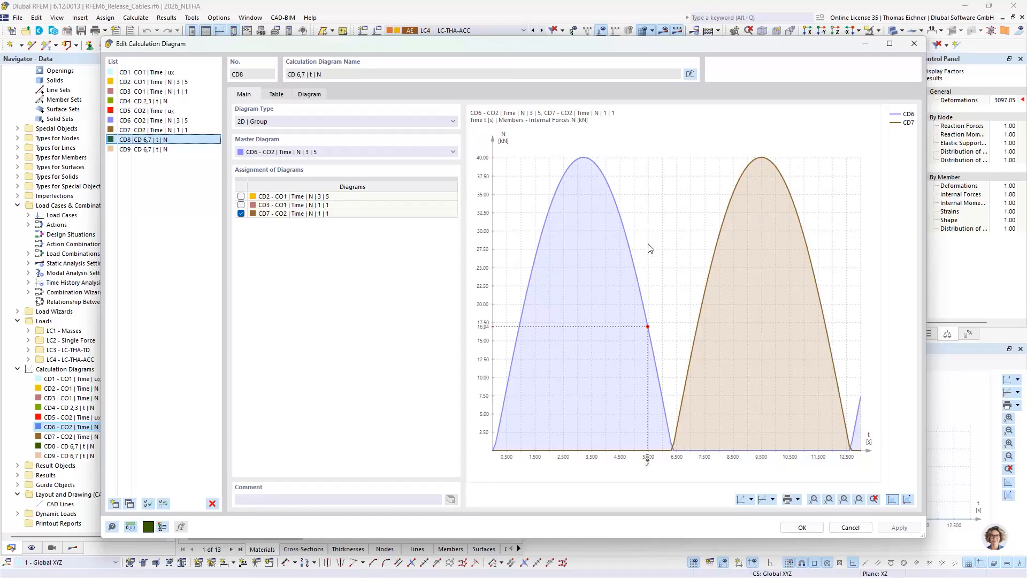
click(913, 43)
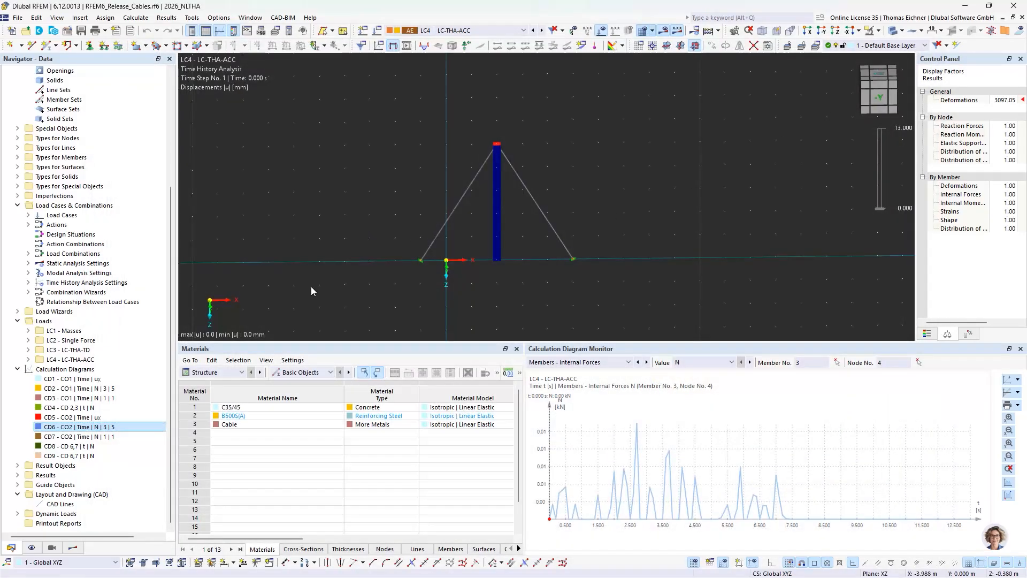
Step: Switch to the open model NLTHA Failing Supports.rf6
scroll(91, 421, up, 6)
click(7, 138)
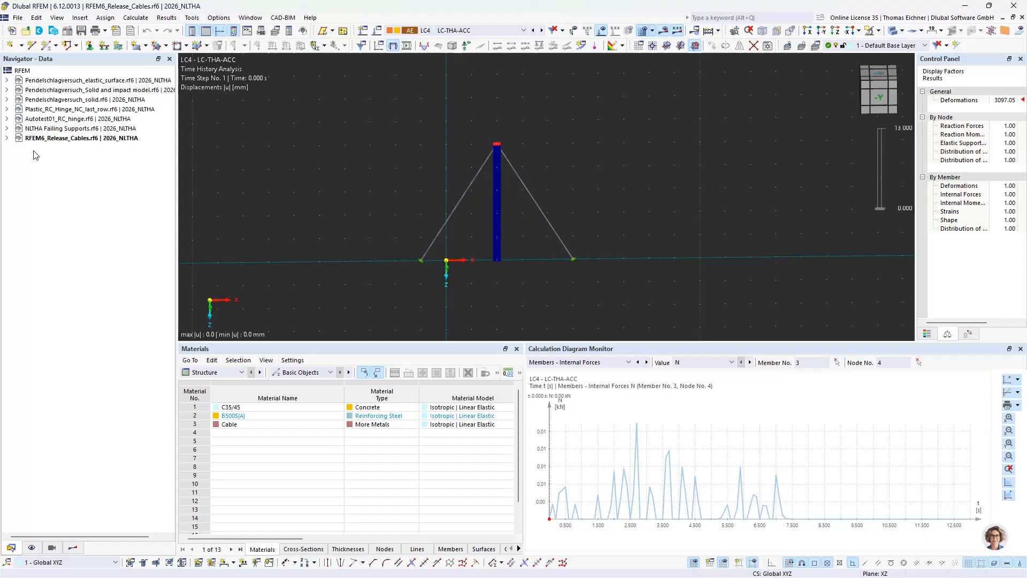
click(54, 129)
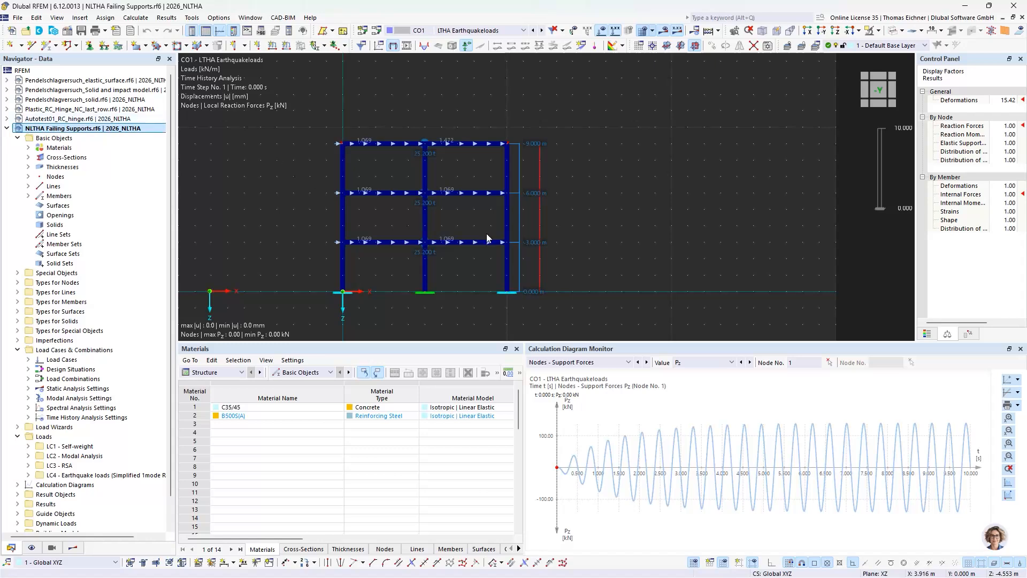
Step: Inspect the nodal support assigned to corner node 1 at the frame's base and close the node settings without changes
ctrl+middle_drag(640, 185, 617, 202)
scroll(396, 310, up, 3)
scroll(395, 310, down, 1)
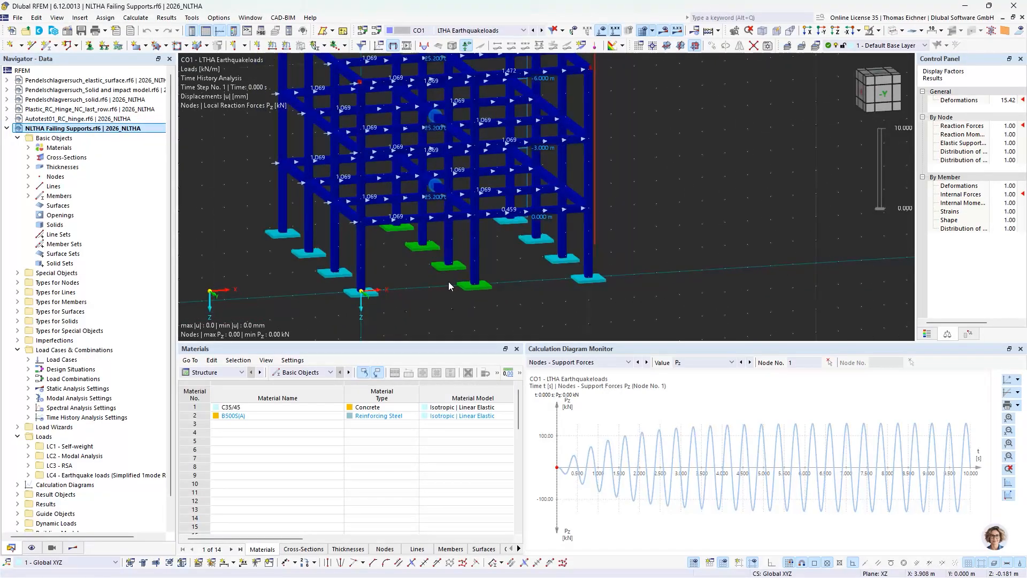
scroll(348, 284, down, 1)
click(347, 276)
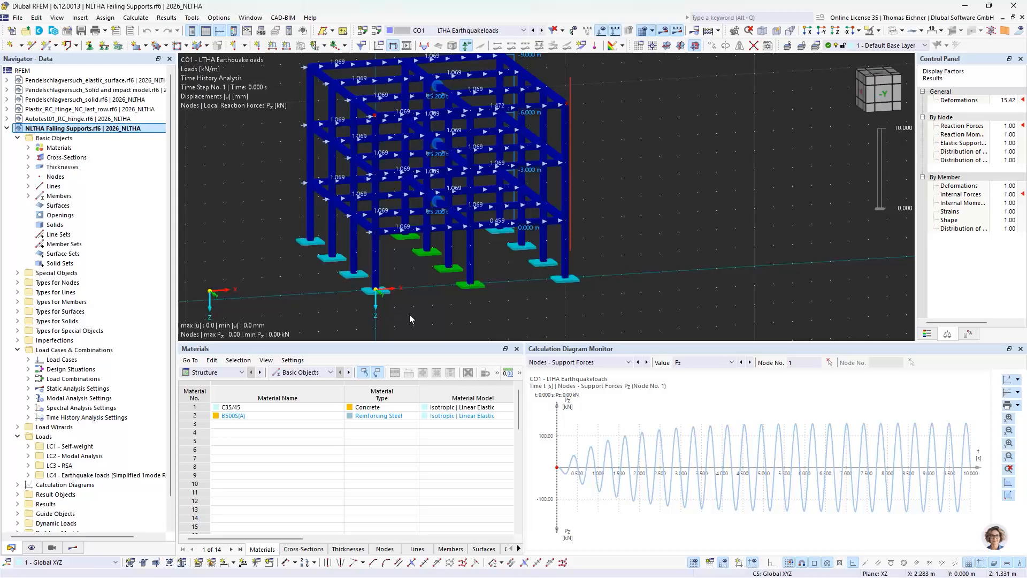
double_click(357, 287)
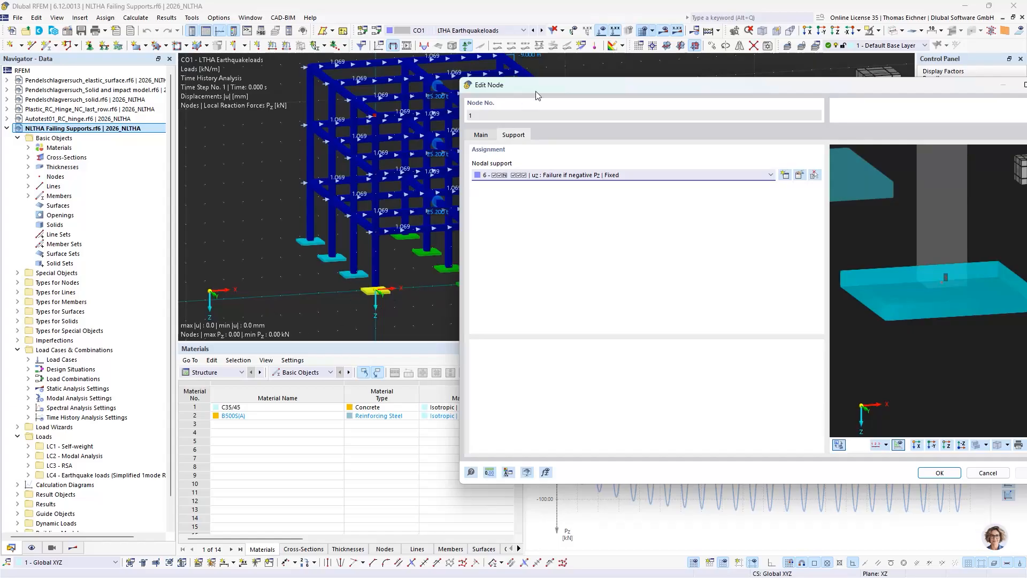
drag(536, 91, 264, 155)
click(782, 148)
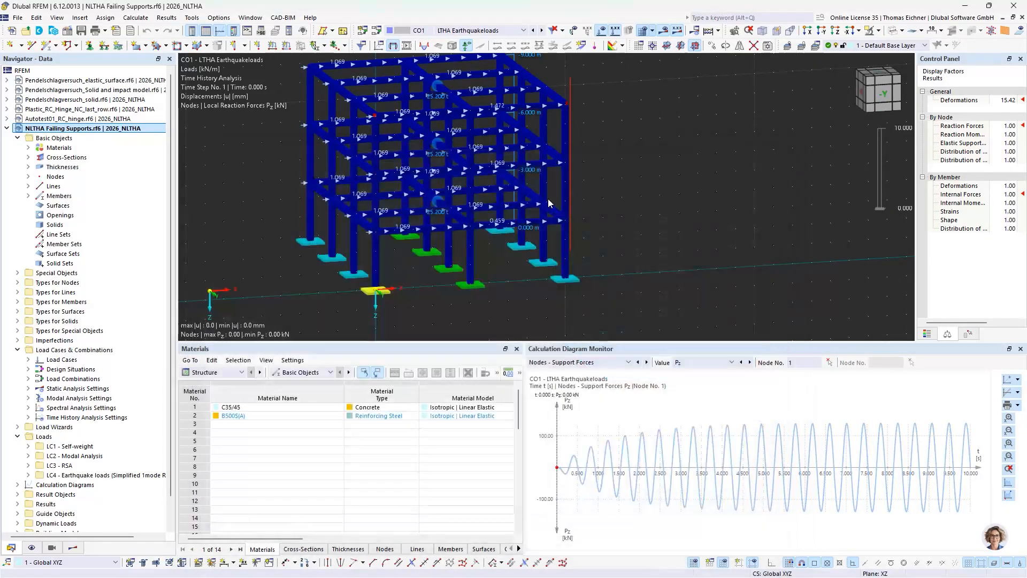
Step: Examine the column supports along the base of the frame from the front and in an oblique view
scroll(549, 205, down, 1)
scroll(614, 230, down, 1)
ctrl+middle_drag(656, 252, 627, 232)
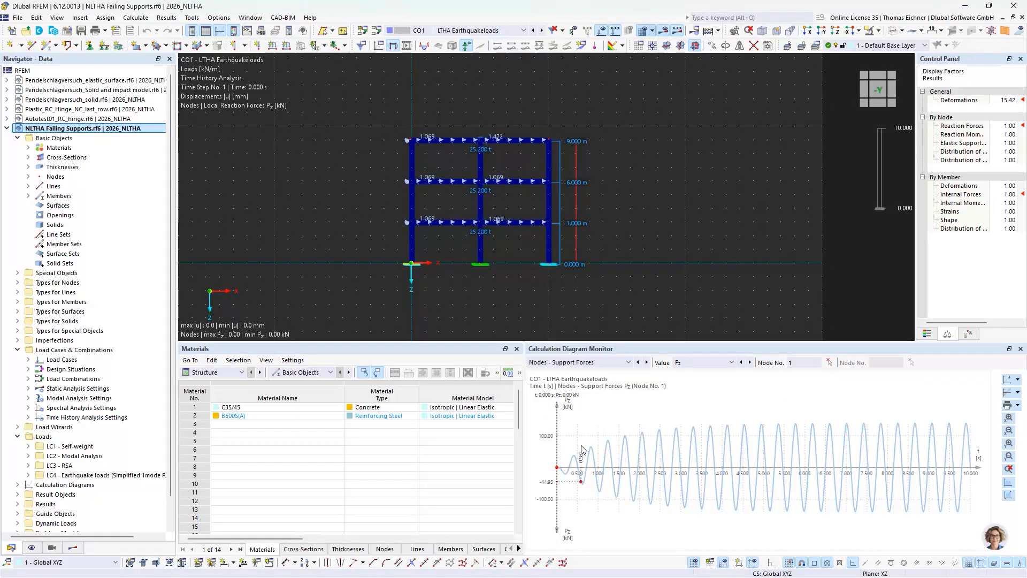
scroll(445, 297, up, 2)
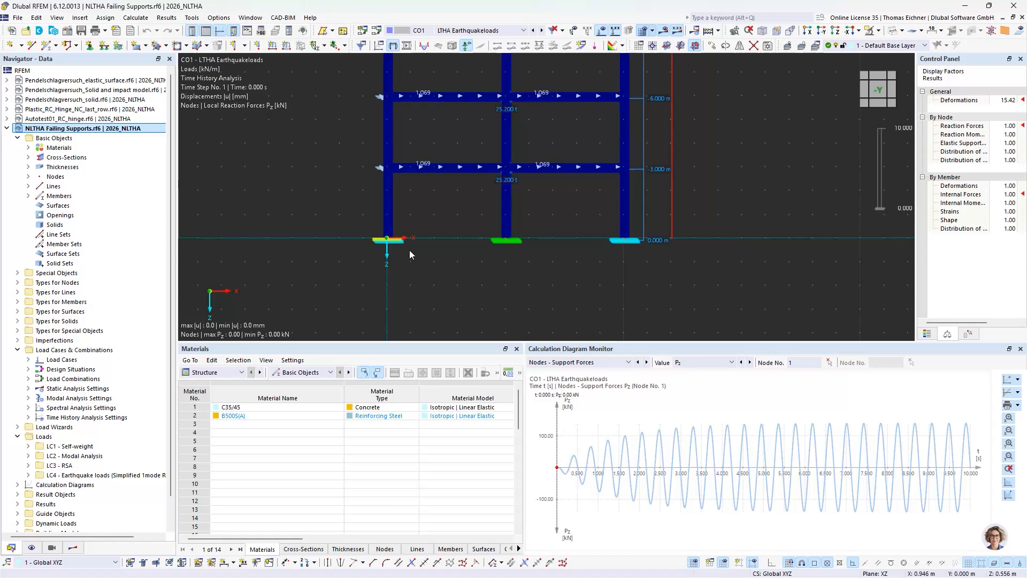
ctrl+middle_drag(459, 233, 427, 284)
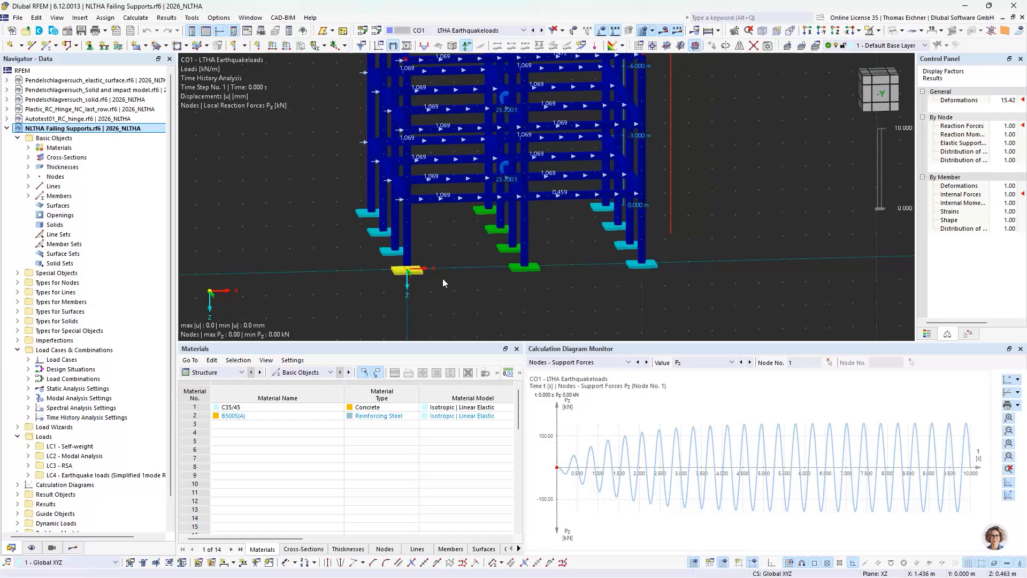
scroll(442, 277, down, 2)
Step: Examine the 1.472 and 0.459 kN/m member loads on the upper and lower beams and return to the front view
middle_drag(670, 260, 622, 223)
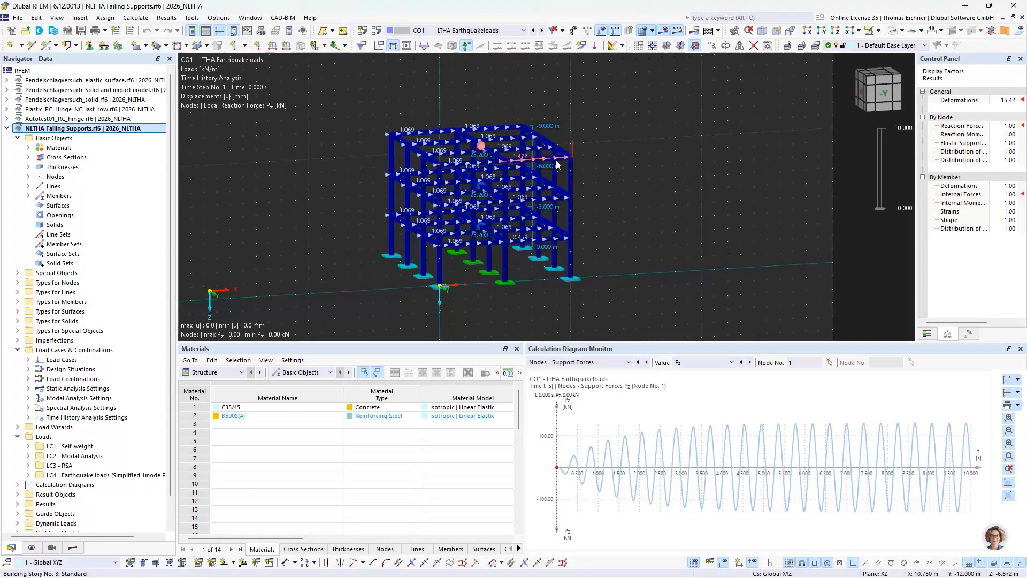
scroll(484, 156, up, 3)
mouse_move(451, 151)
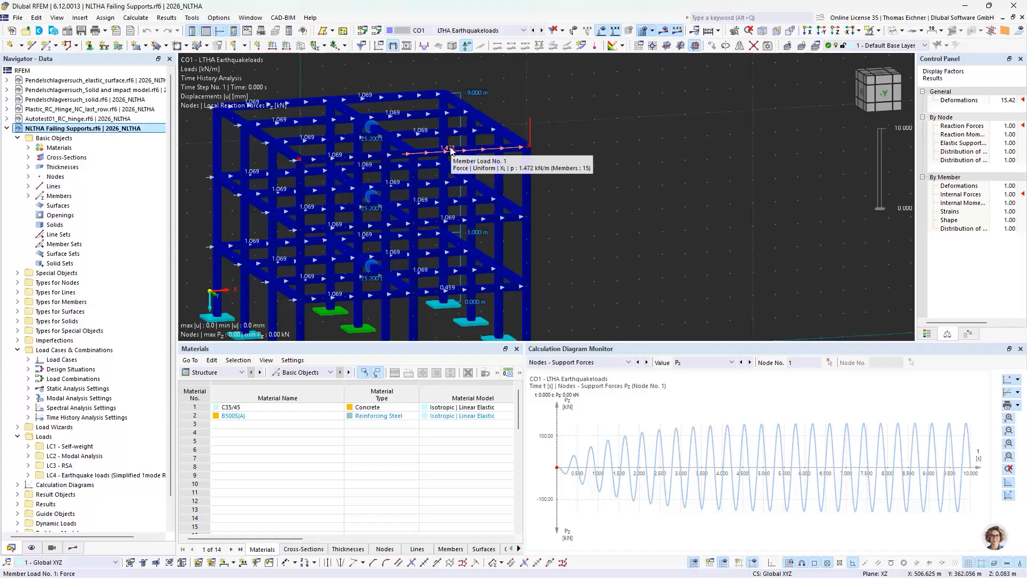
scroll(451, 151, down, 3)
click(451, 152)
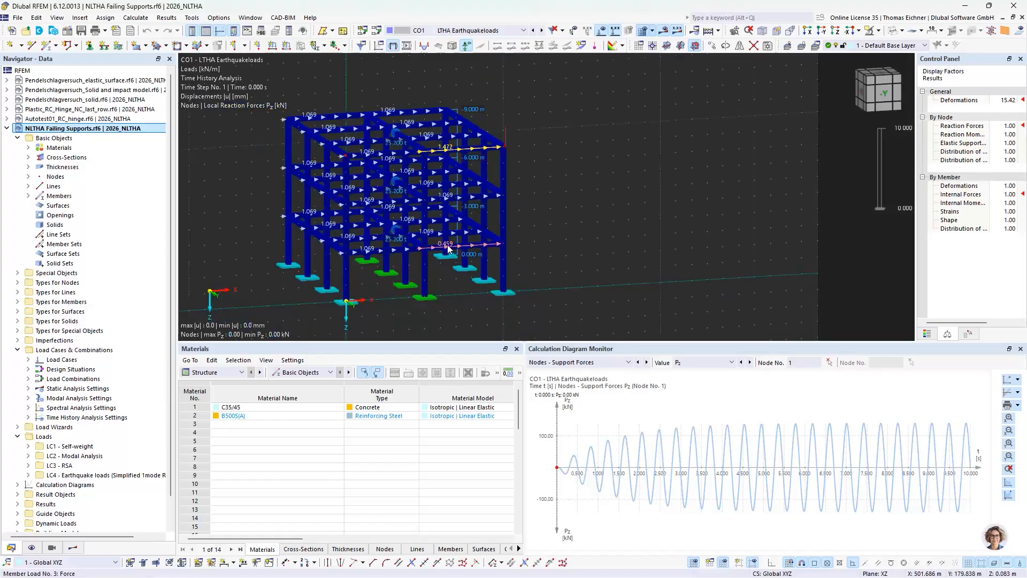
mouse_move(448, 248)
ctrl+middle_drag(580, 224, 562, 248)
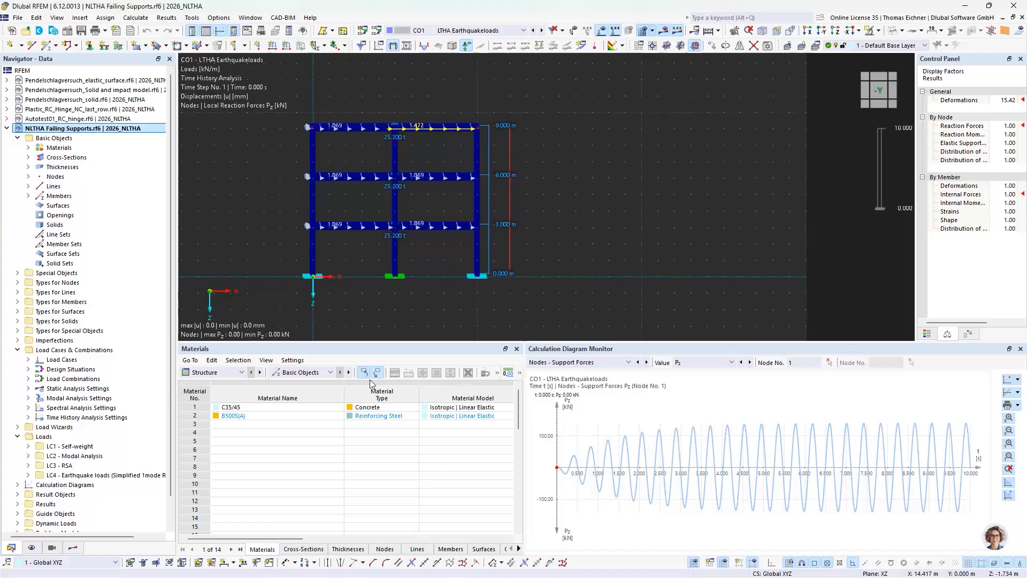
Step: Animate the time steps of CO1's global deformations while following support force Pz of node 1, and stop the animation
click(73, 548)
right_click(88, 100)
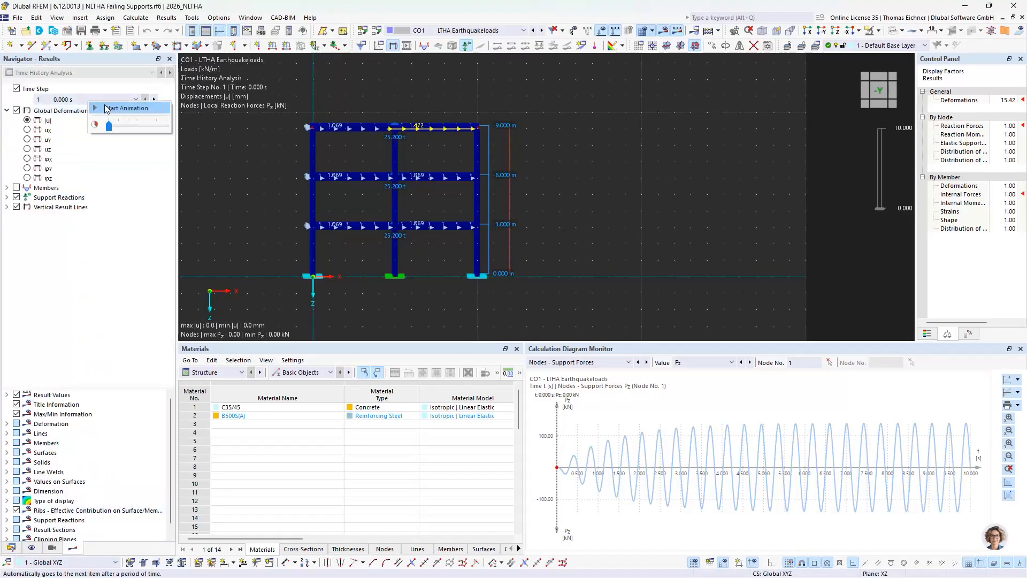
click(123, 108)
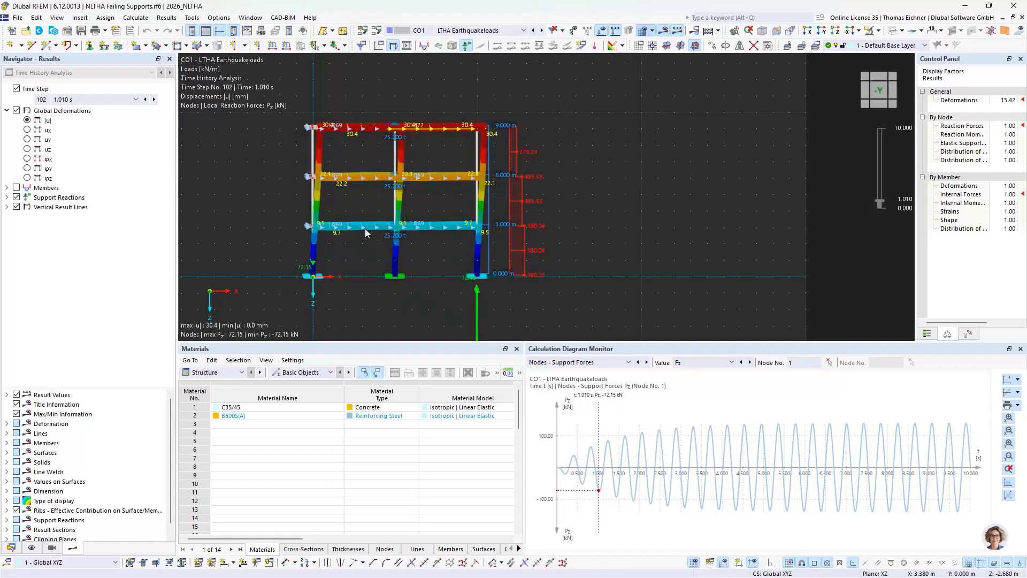
key(Escape)
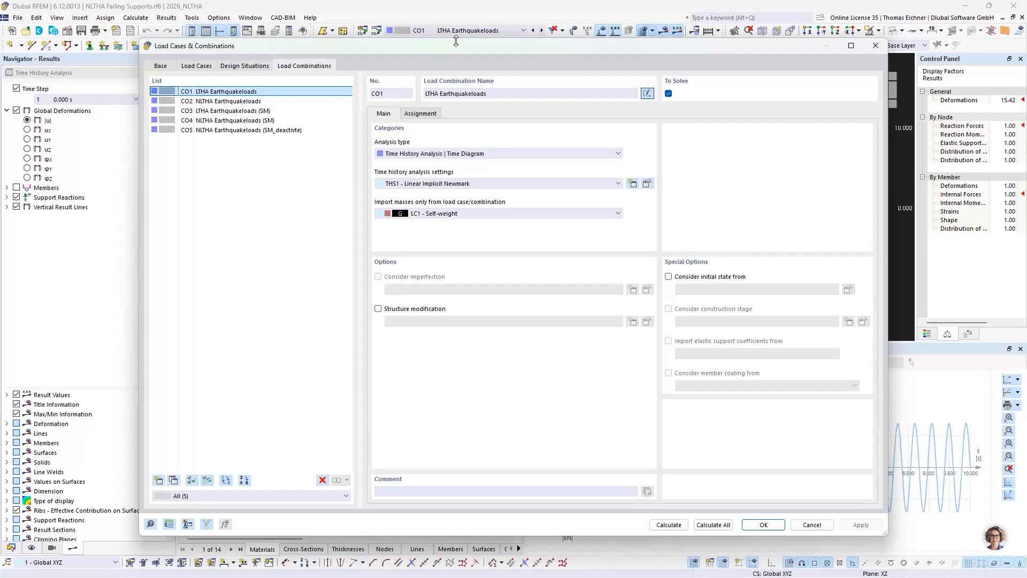
Step: Open the load combinations and check the load cases and time diagrams assigned to CO1 through CO5
drag(596, 47, 643, 76)
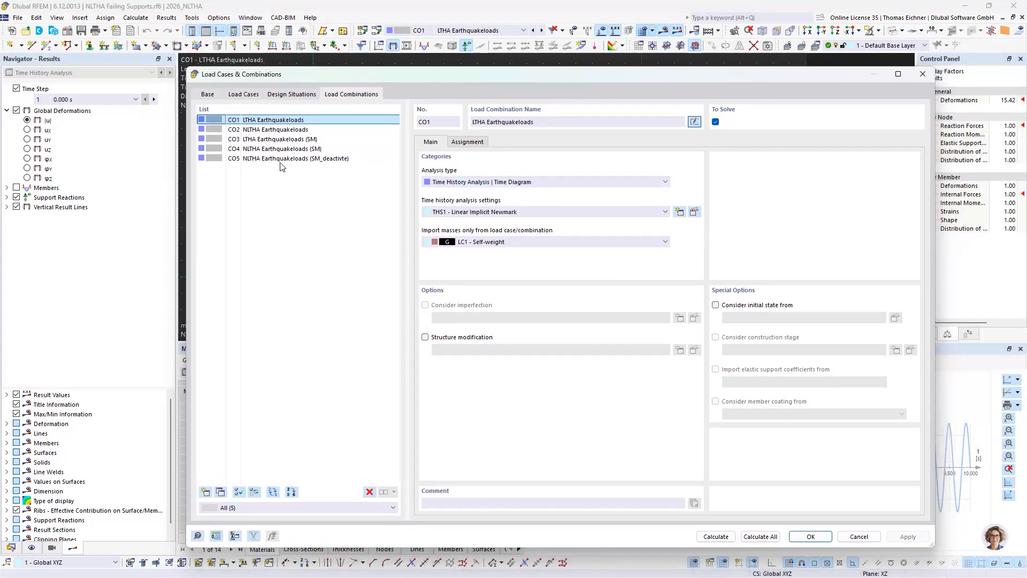
mouse_move(353, 77)
mouse_down()
mouse_move(346, 104)
mouse_move(373, 79)
mouse_up()
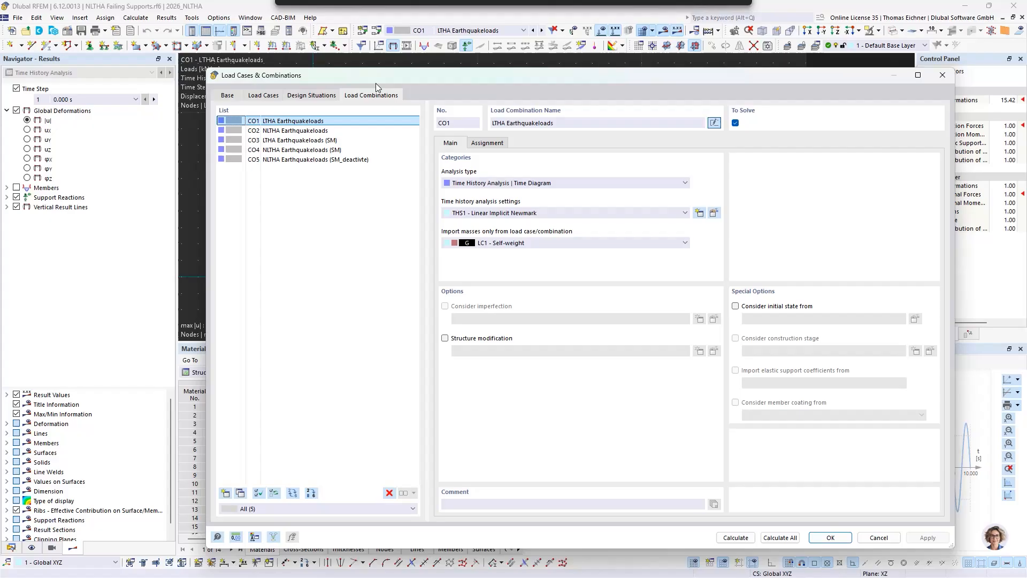
click(293, 123)
click(487, 142)
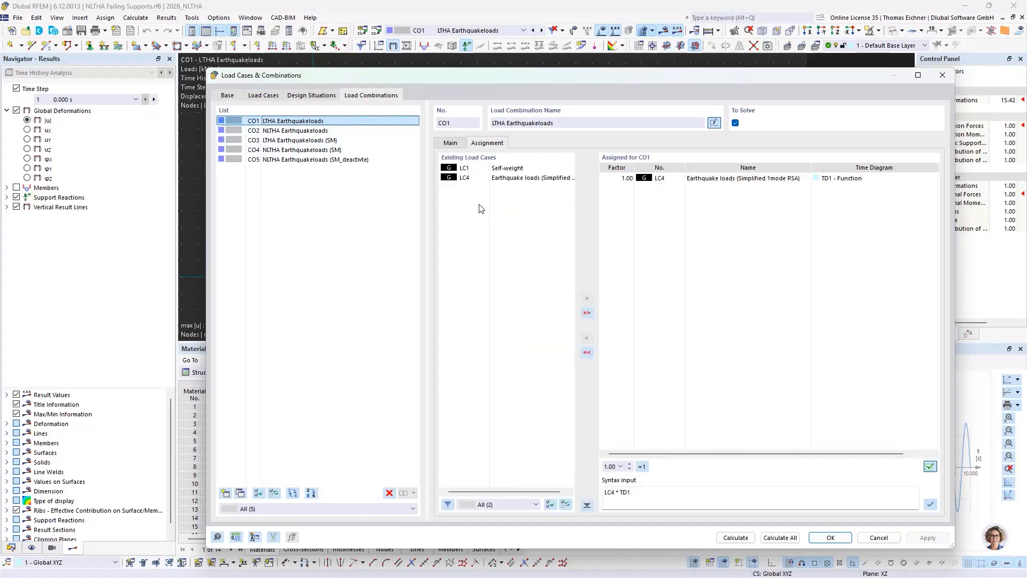
click(307, 130)
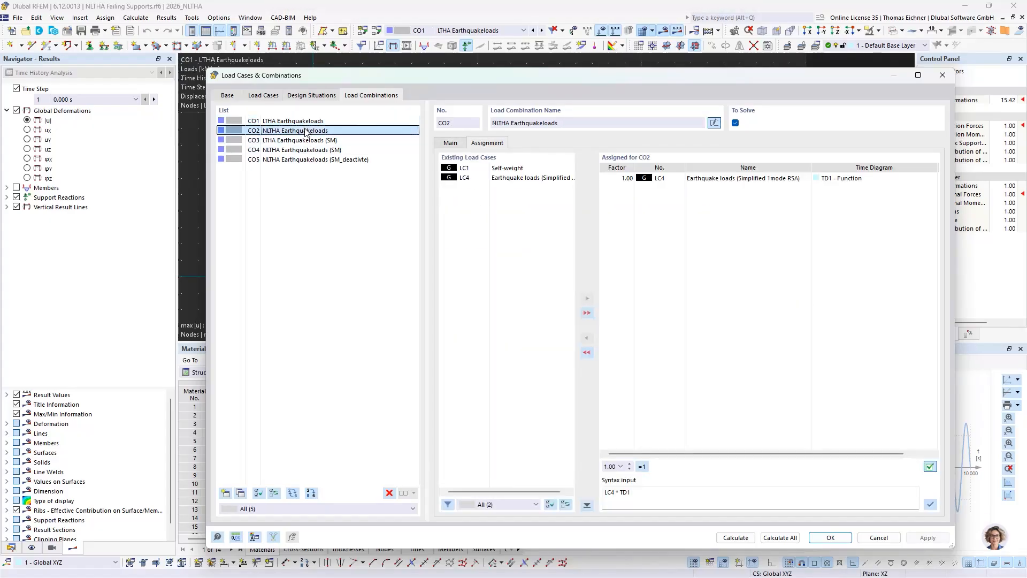
key(Down)
key(Down)
key(Down)
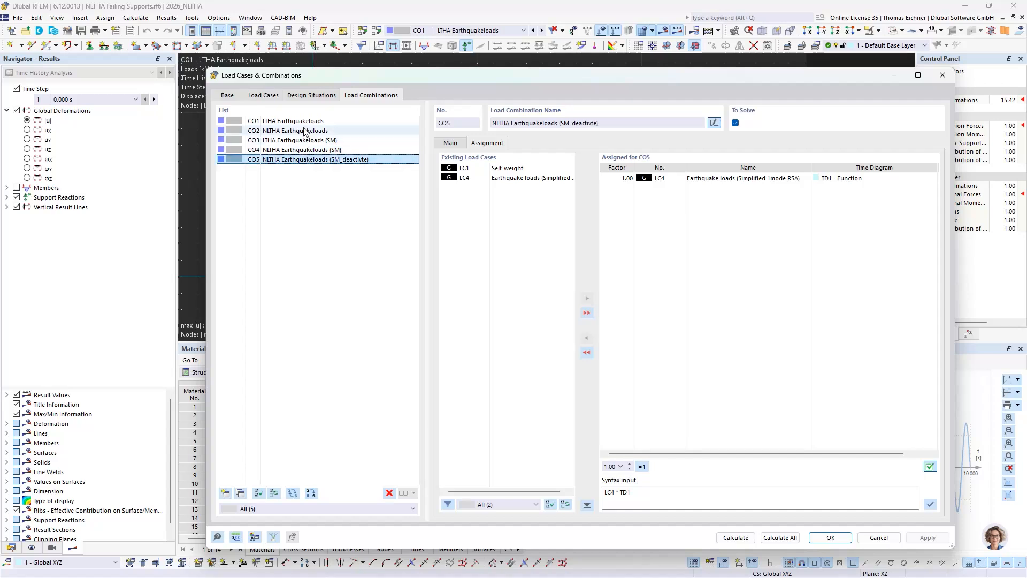
click(309, 122)
click(308, 130)
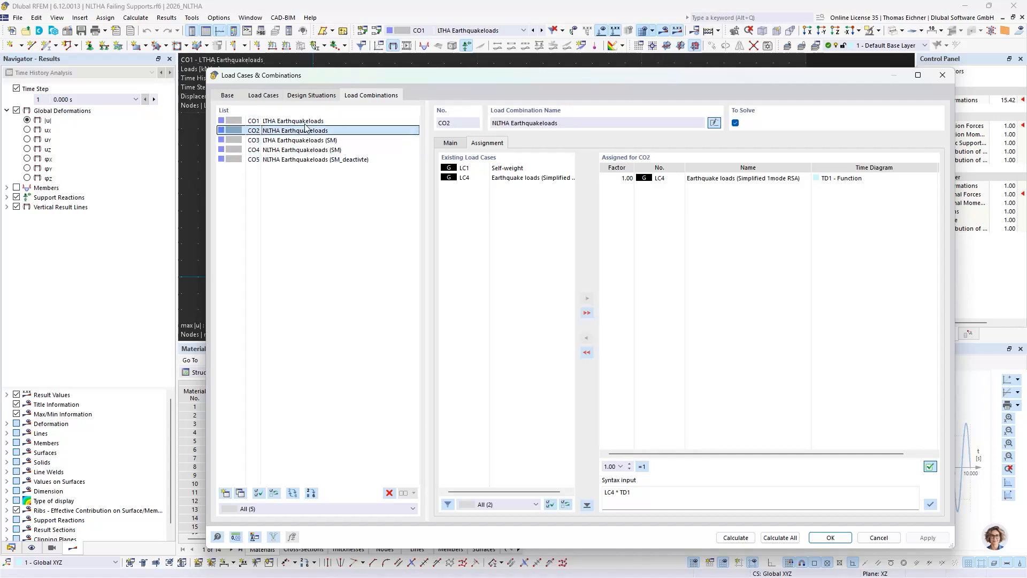
Step: Inspect the function of time diagram TD1 assigned to LC4 in CO1, and close the load combinations without changes
click(307, 121)
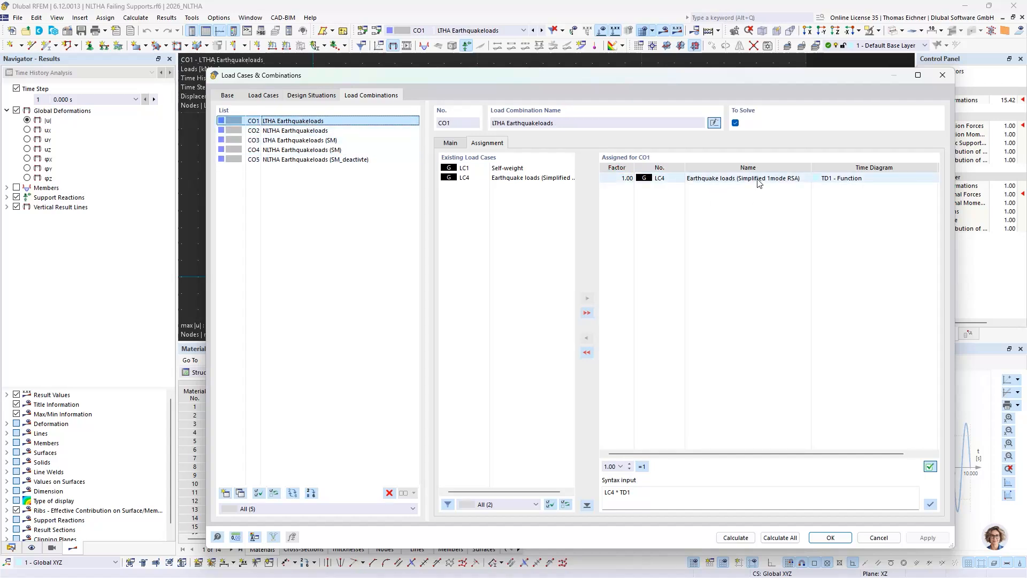
click(843, 178)
click(843, 178)
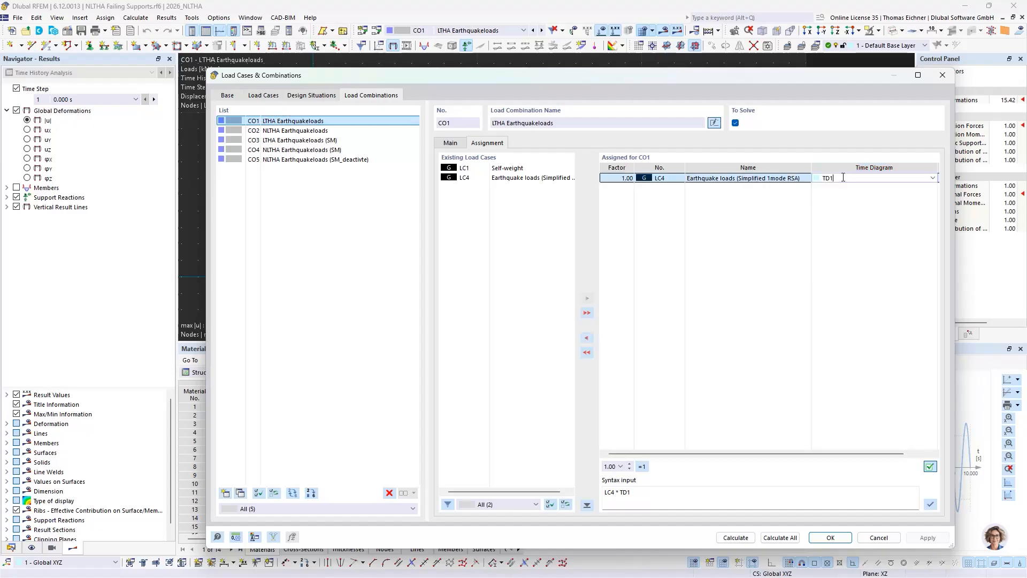
click(935, 178)
click(936, 191)
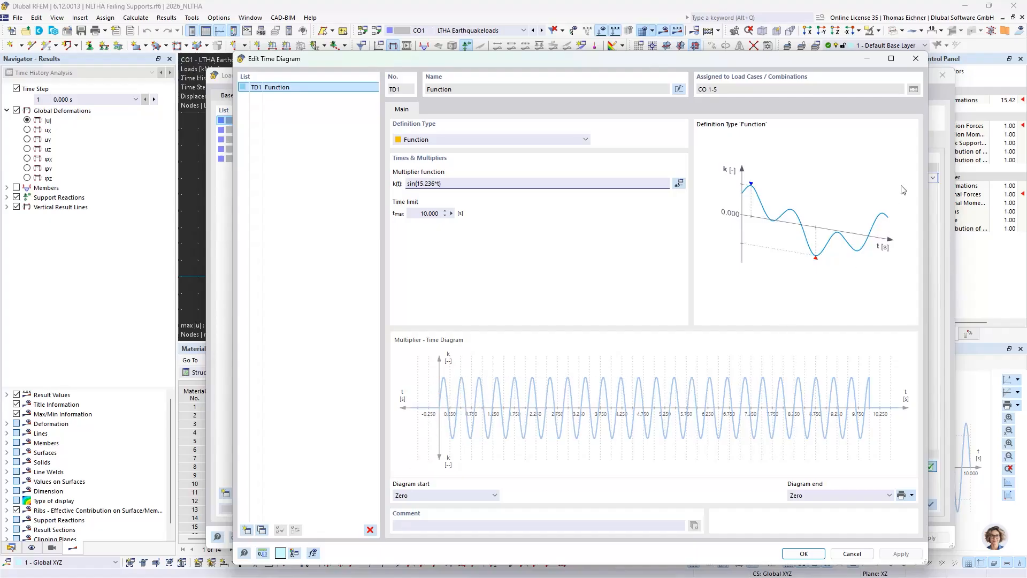
click(918, 64)
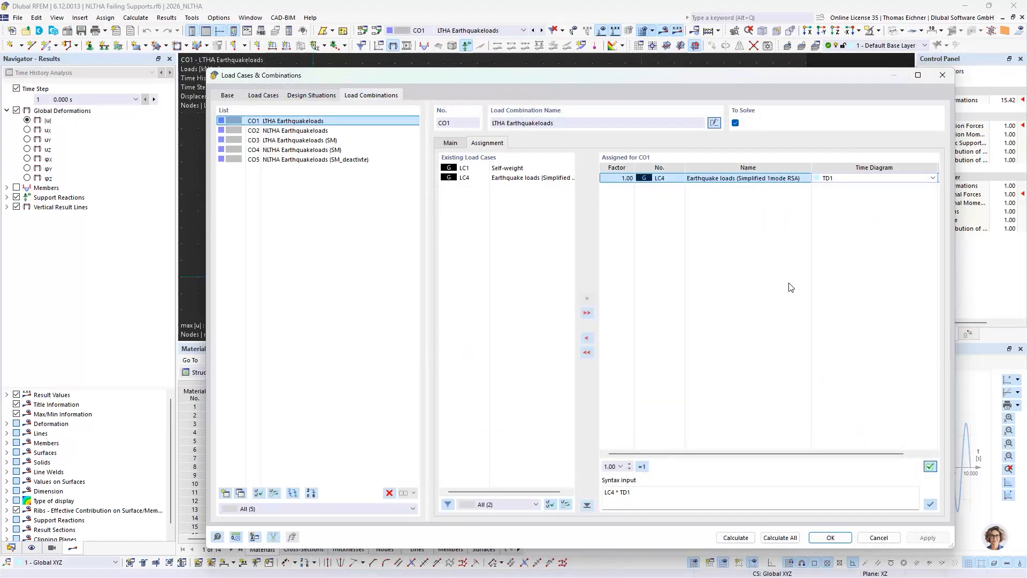
click(310, 132)
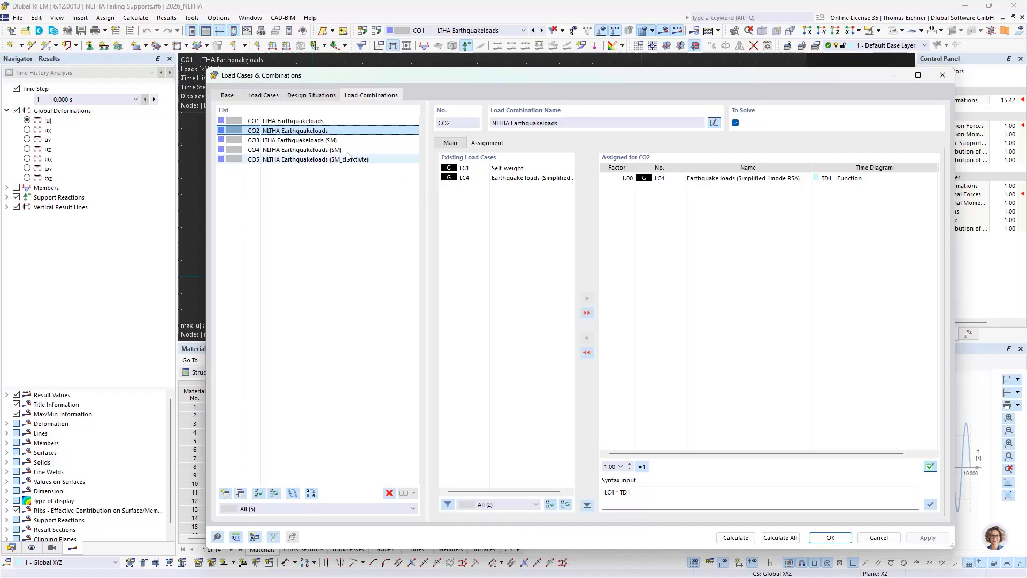
click(943, 76)
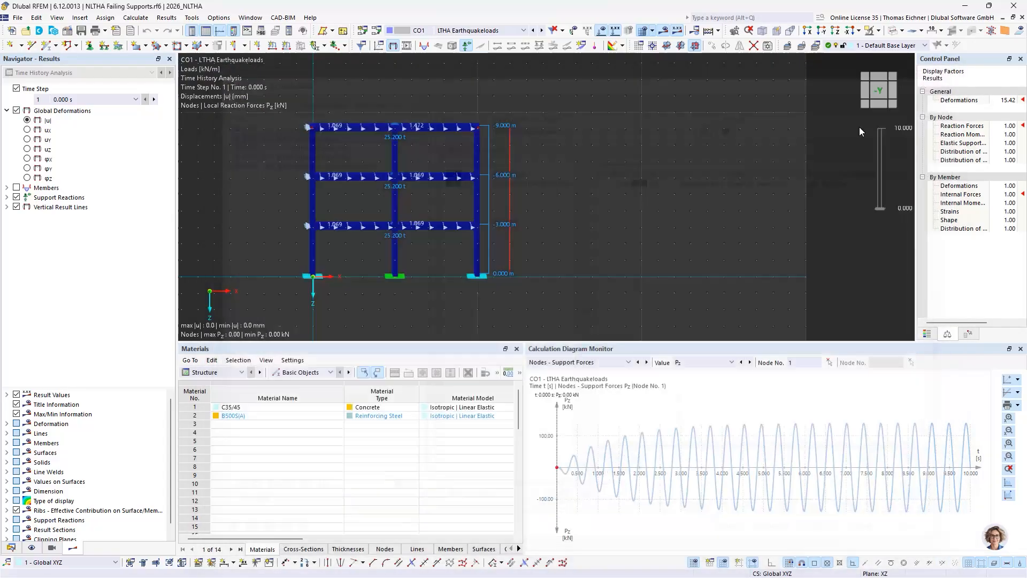
Step: Display the results of CO2 - NLTHA Earthquakeloads in the front view and the diagram monitor
middle_drag(587, 161, 694, 162)
scroll(490, 277, up, 1)
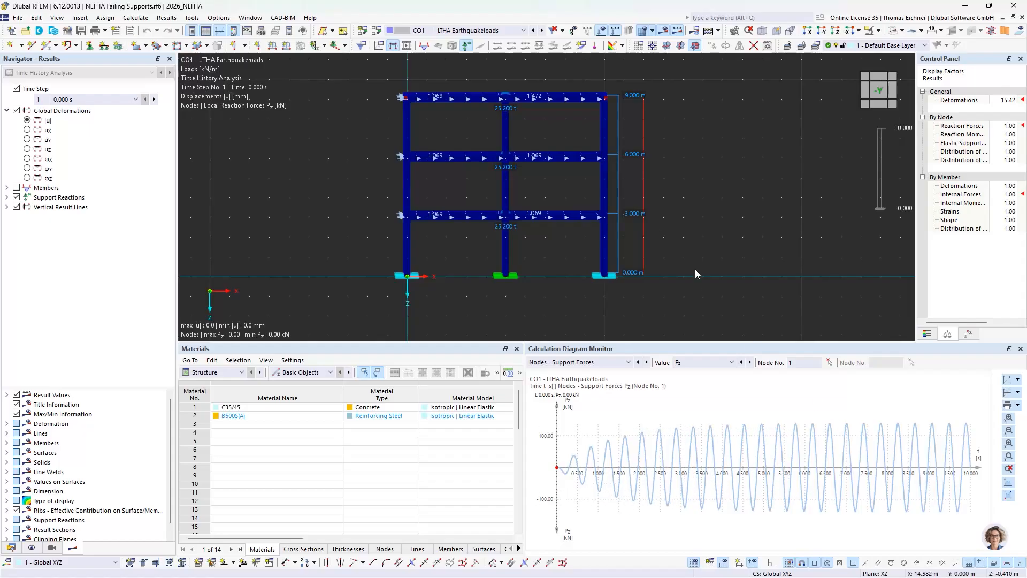
click(465, 31)
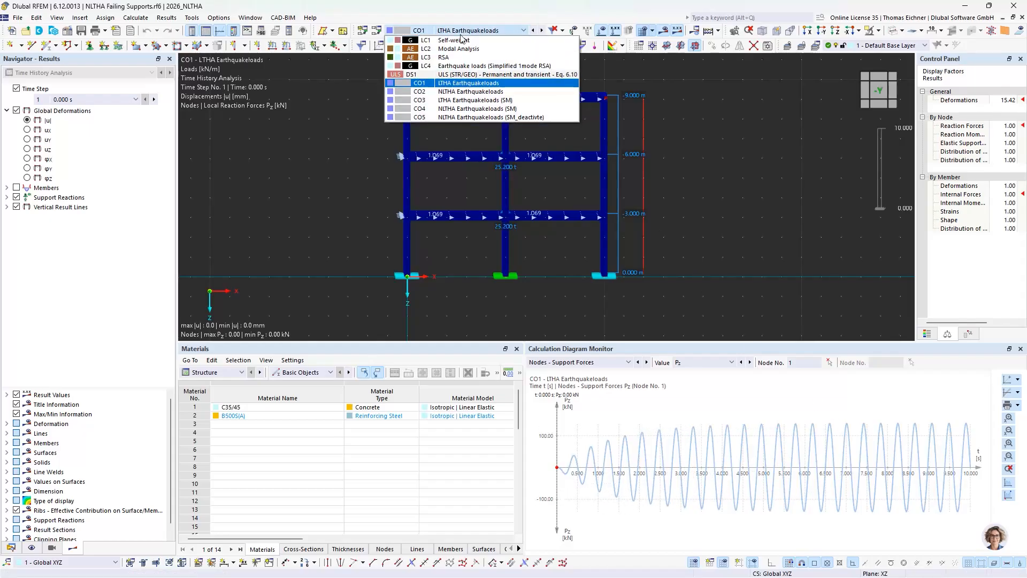
click(453, 86)
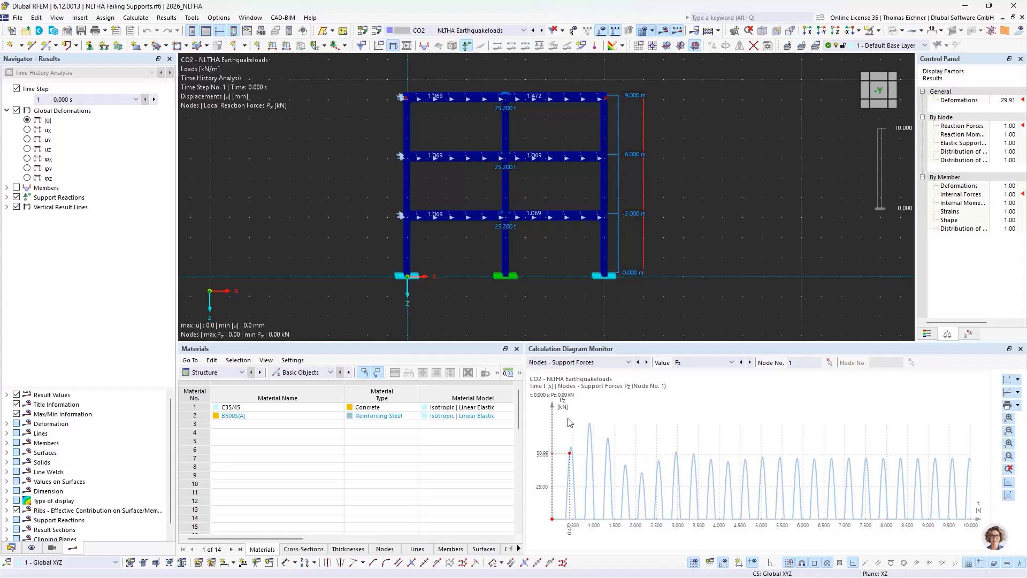
Step: Animate the time steps of CO2's global deformations while following support force Pz of node 1, and stop the animation
right_click(80, 101)
click(104, 109)
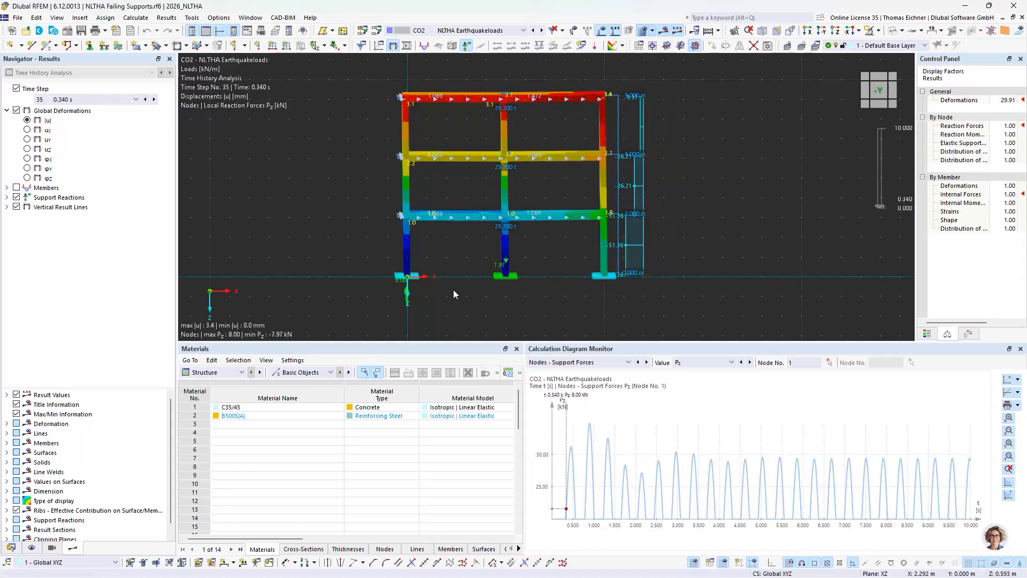
key(Escape)
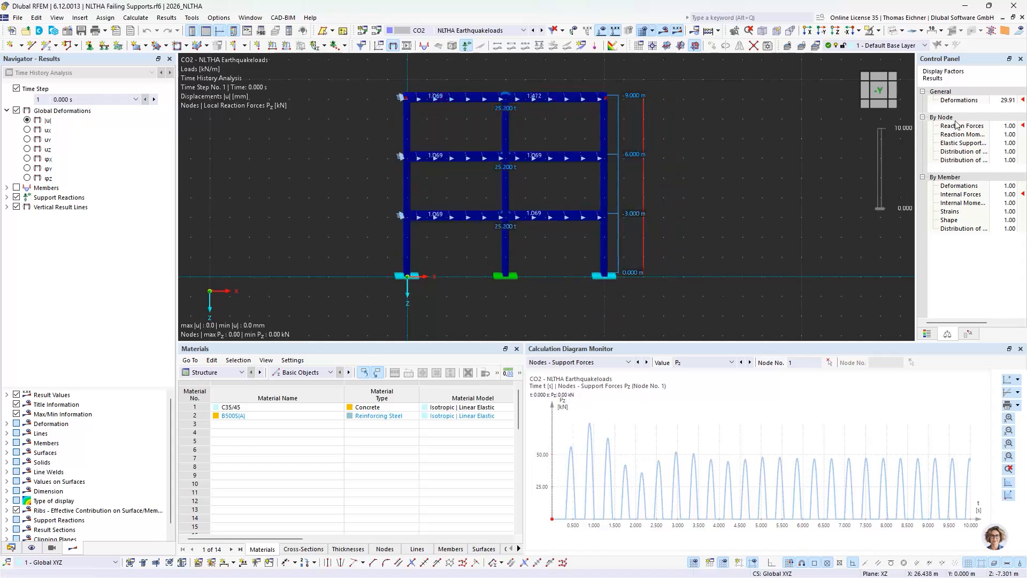
Step: Set the display factor for deformations to 100 and animate the frame's CO2 time steps
click(1003, 100)
text(100)
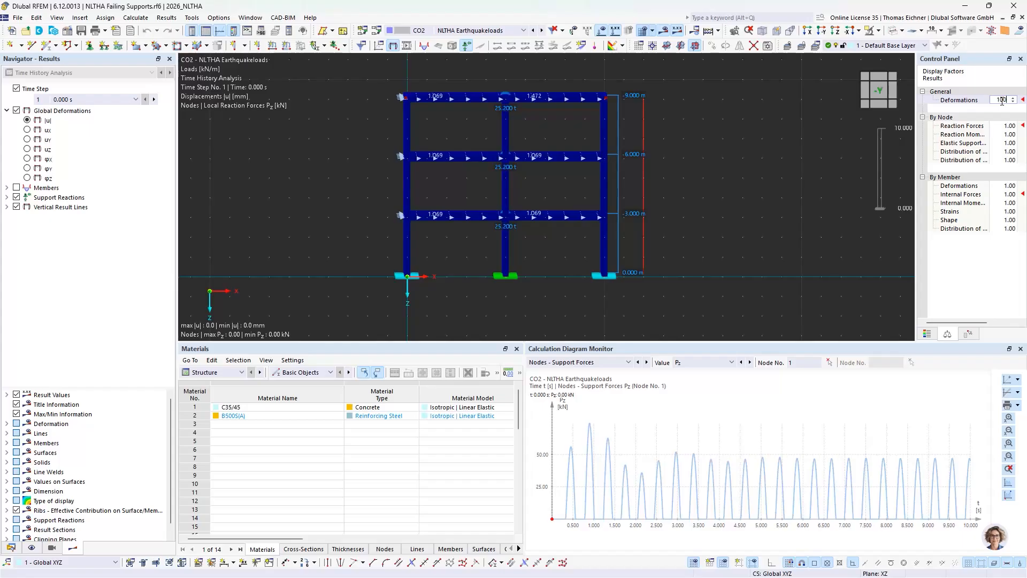
key(Return)
right_click(88, 98)
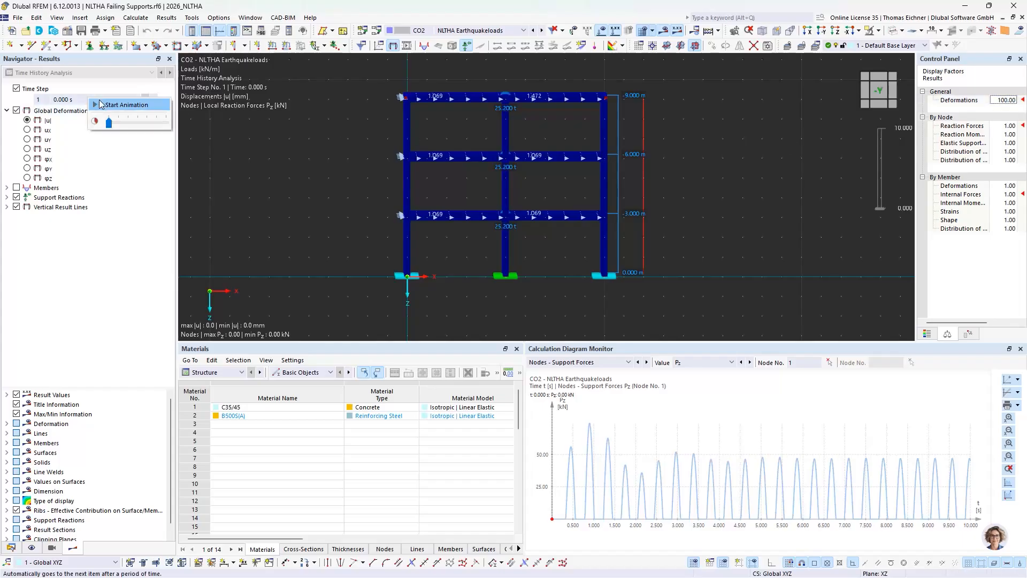
click(123, 105)
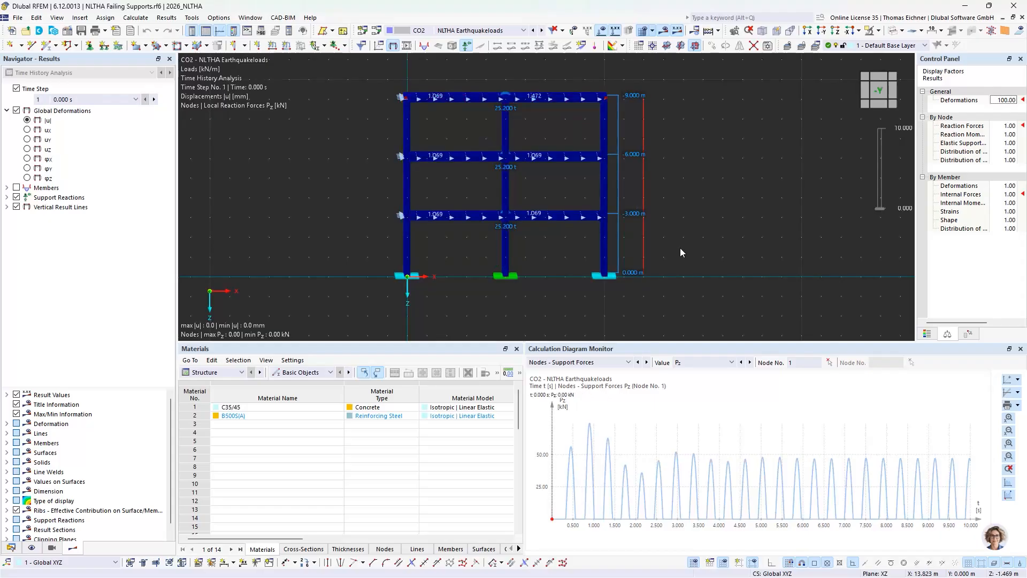
Step: Switch to the model Pendelschlagversuch_elastic_surface.rf6 and display the results of CO3 - NLTHA Pendelschlag Newmark, followed by CO1 - LTHA Pendelschlag Newmark
click(10, 548)
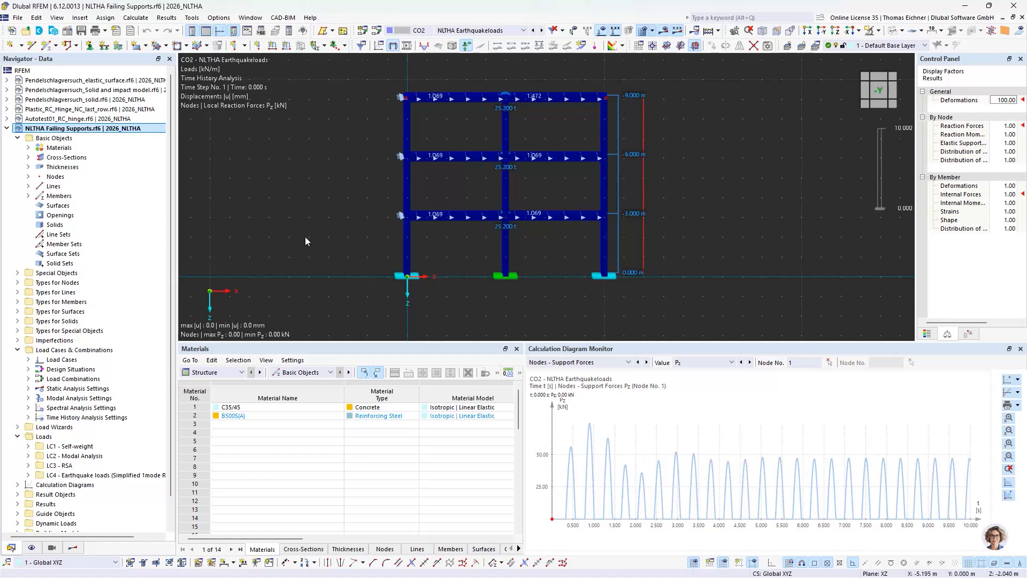
click(80, 79)
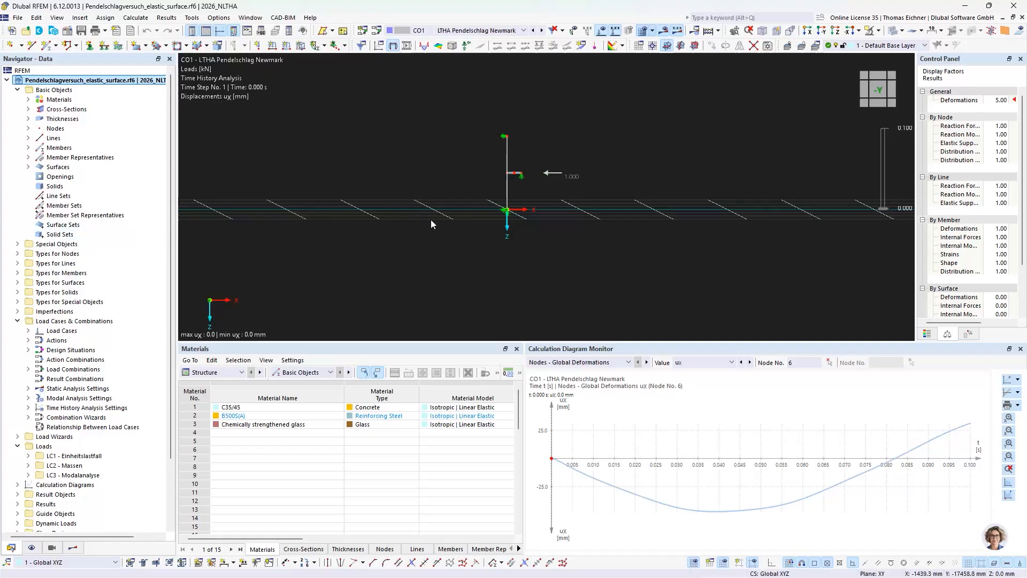
click(450, 30)
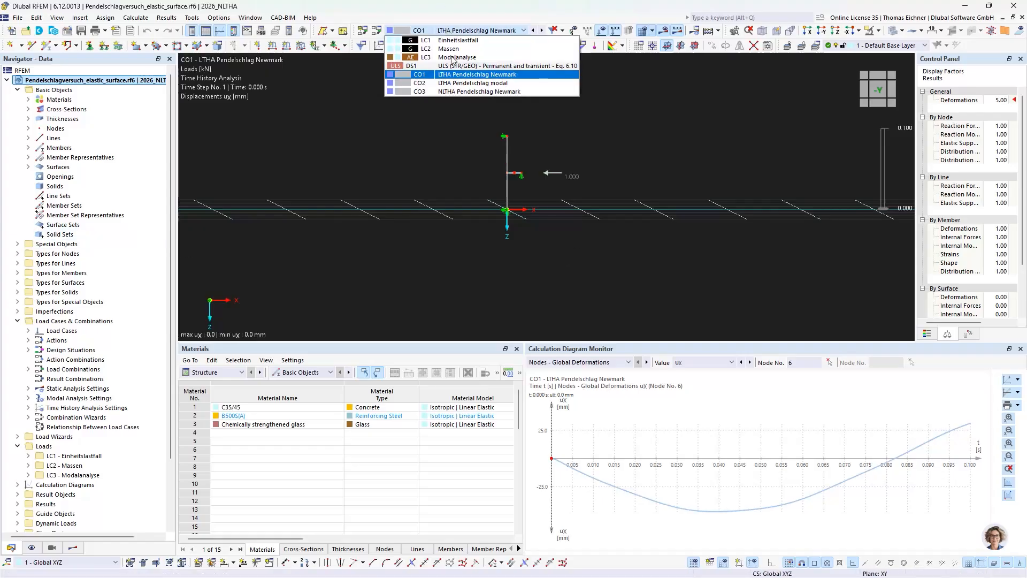
click(451, 91)
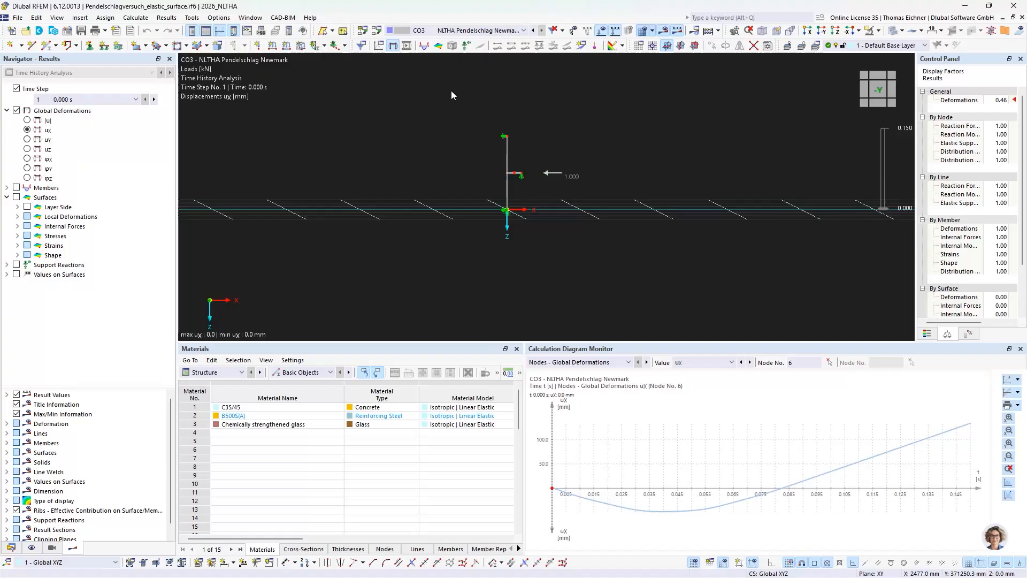
click(450, 31)
click(450, 79)
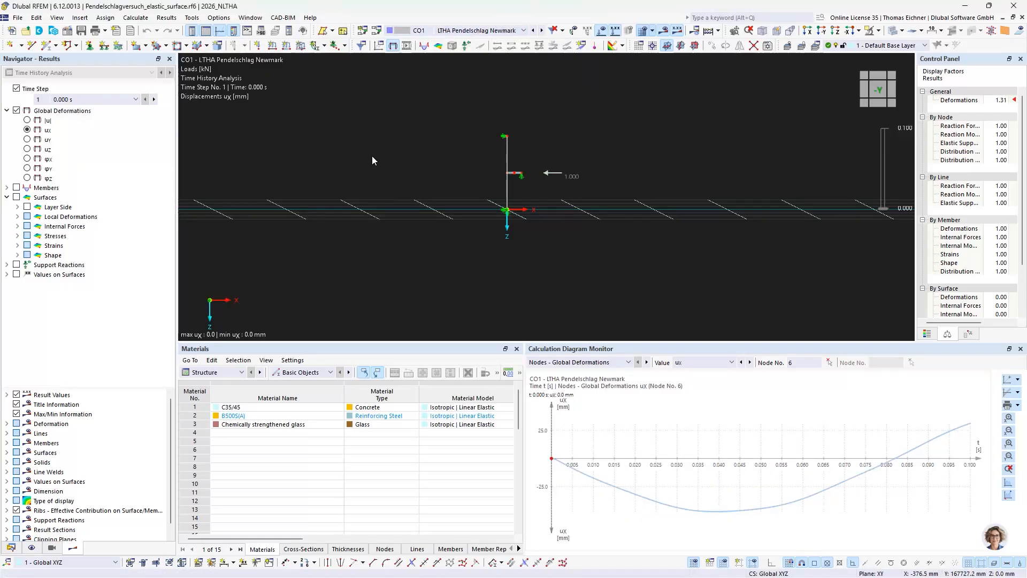
Step: Examine the meshed plate, its line supports at both ends and the nodal load from several angles, including the front
ctrl+middle_drag(373, 157, 397, 194)
scroll(412, 168, up, 4)
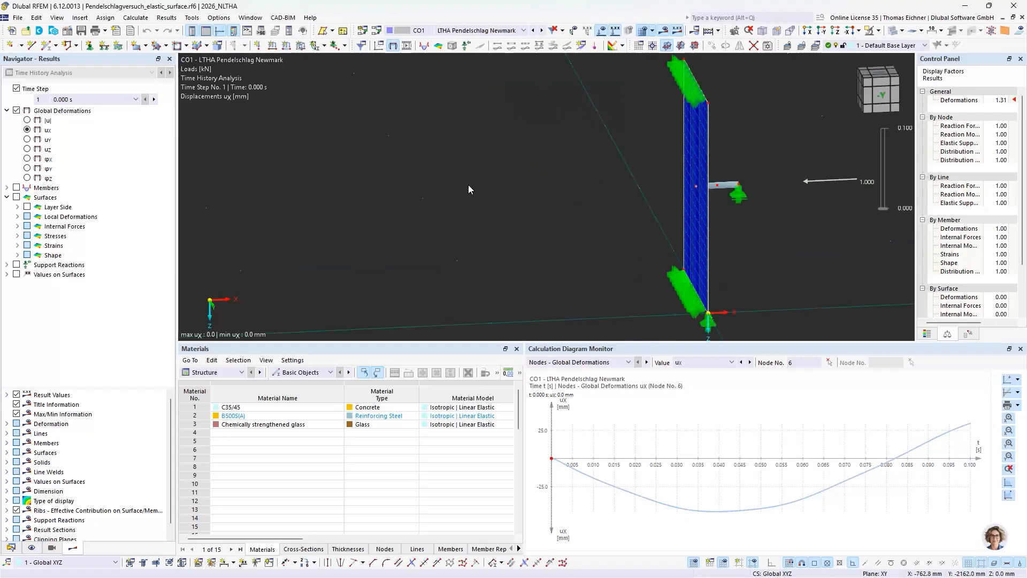
ctrl+middle_drag(469, 185, 526, 144)
middle_drag(526, 144, 353, 164)
scroll(353, 164, down, 4)
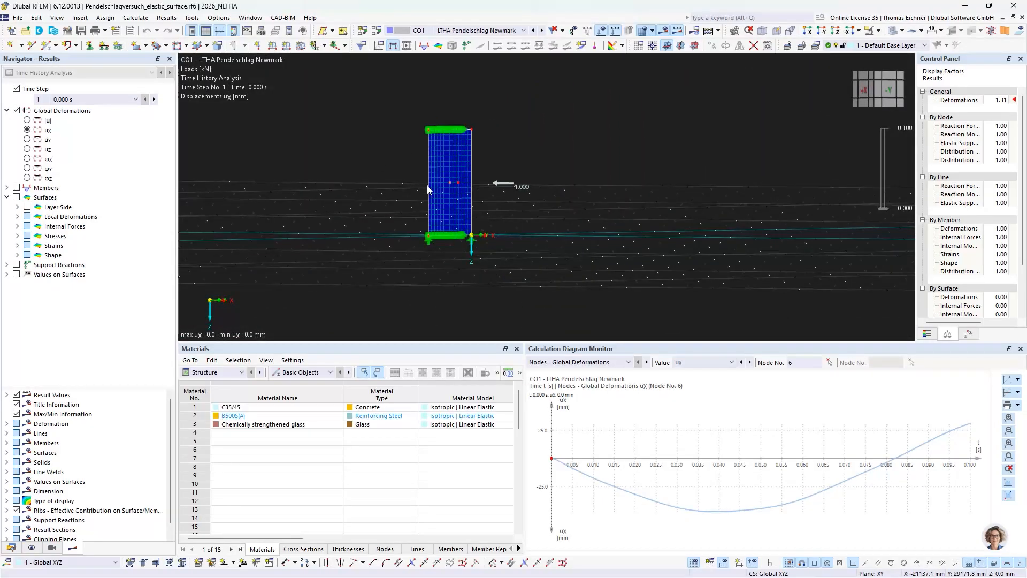
scroll(428, 189, up, 4)
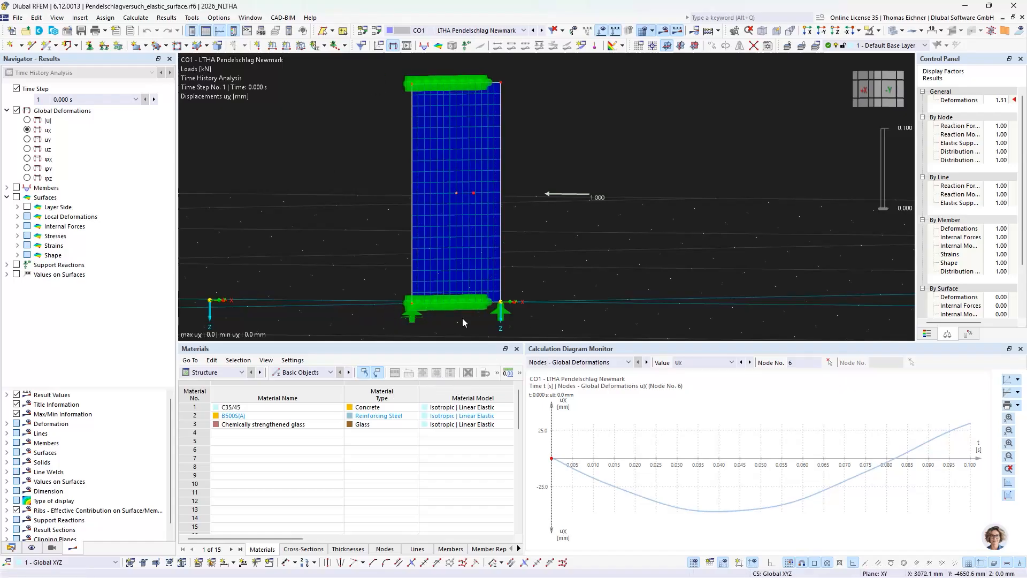
click(461, 300)
ctrl+middle_drag(661, 271, 596, 270)
scroll(587, 268, down, 3)
scroll(588, 268, down, 1)
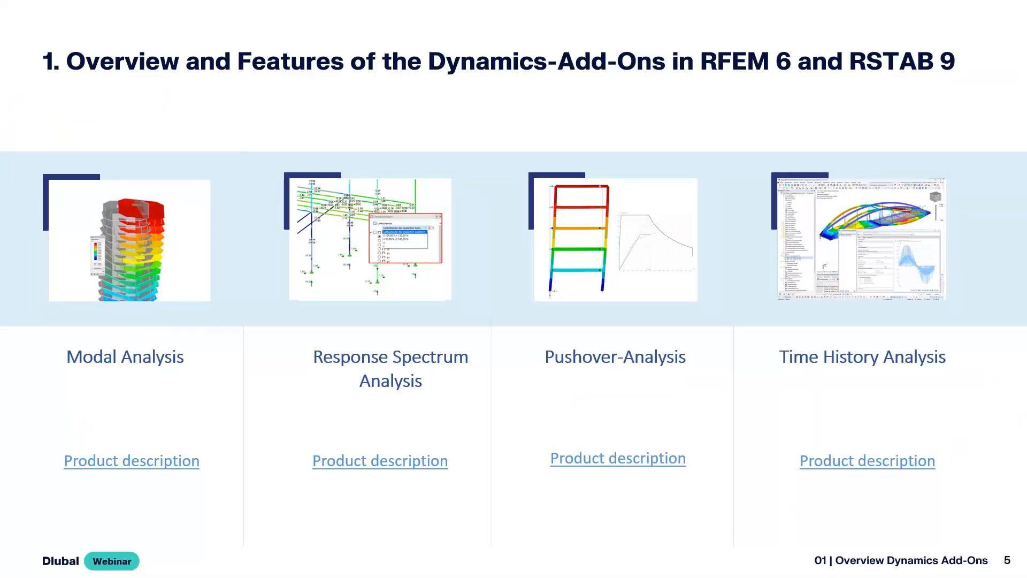
Step: Inspect the spring member in front of the plate, its nodal support and the nodal load acting on node 6
click(437, 348)
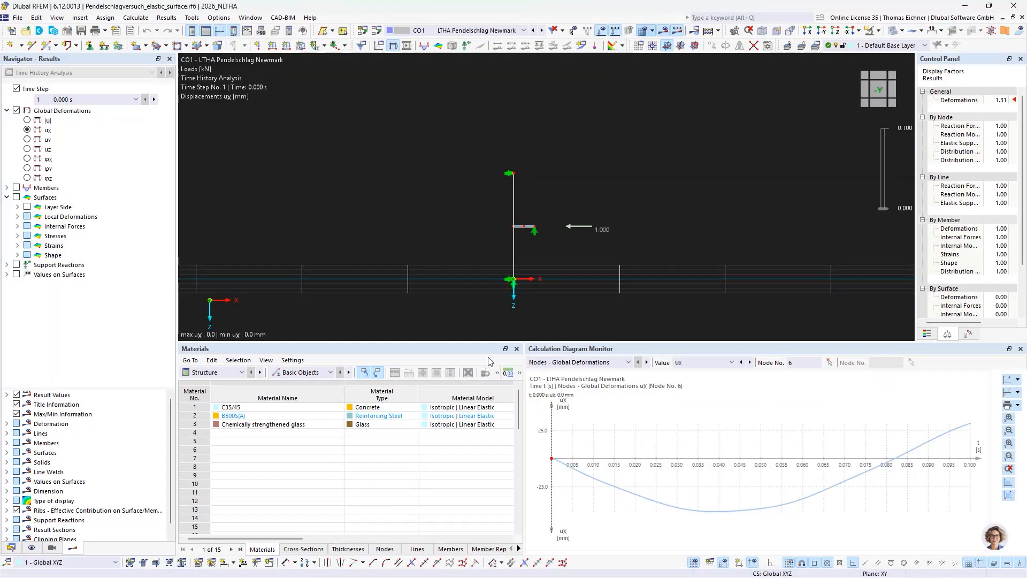
scroll(544, 235, up, 5)
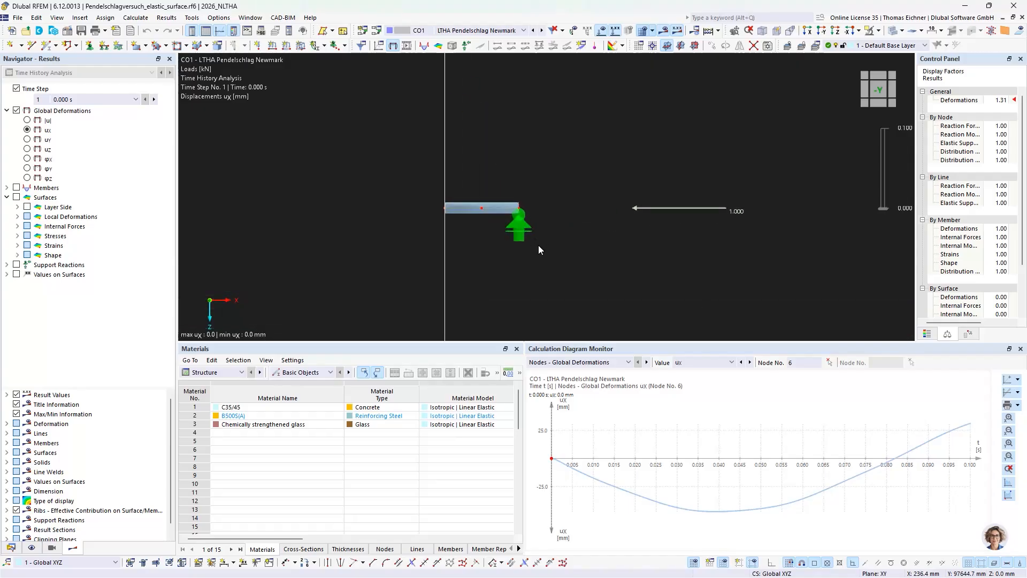
drag(555, 261, 463, 166)
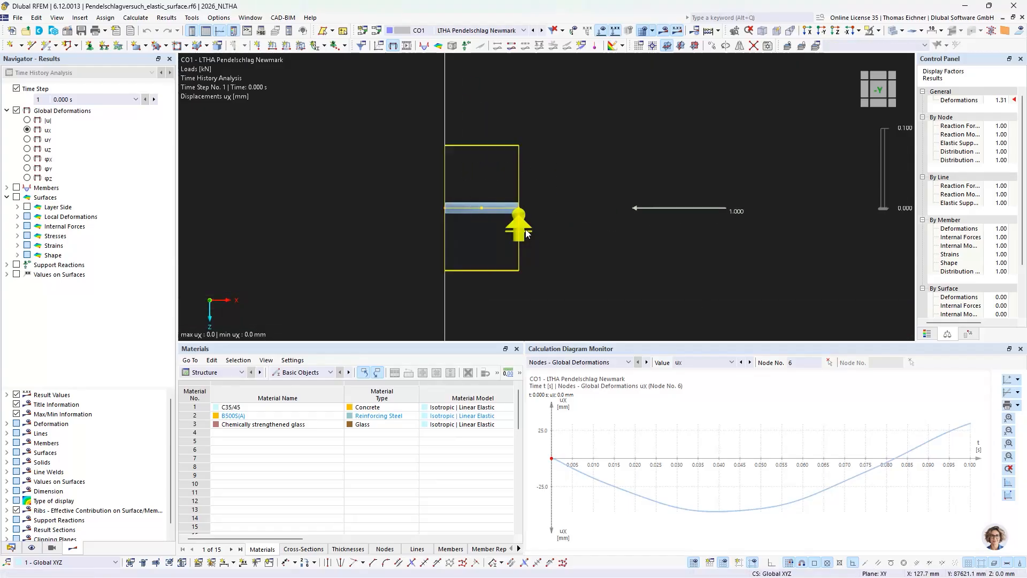
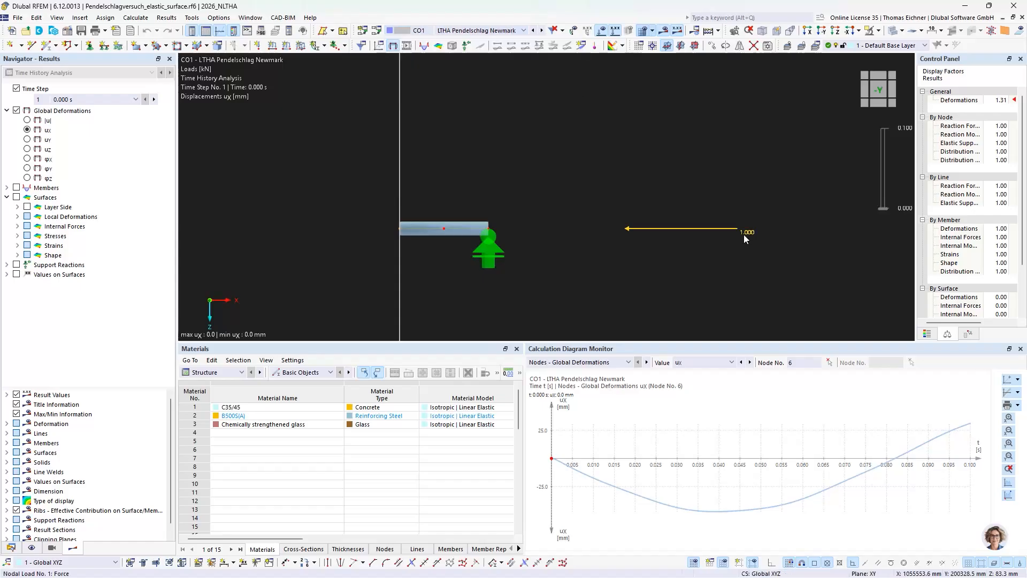
click(744, 234)
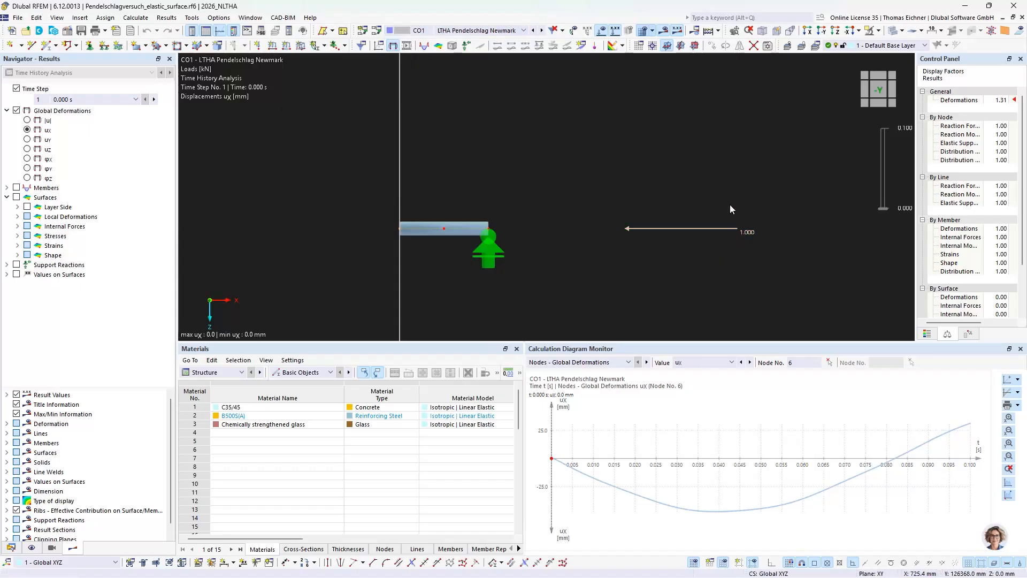
scroll(729, 204, down, 2)
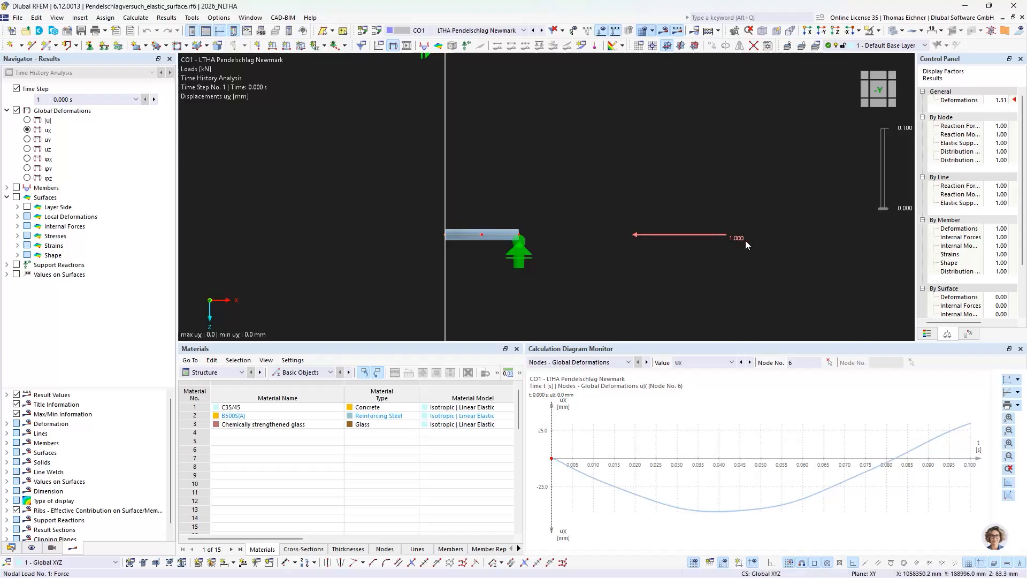
mouse_move(740, 240)
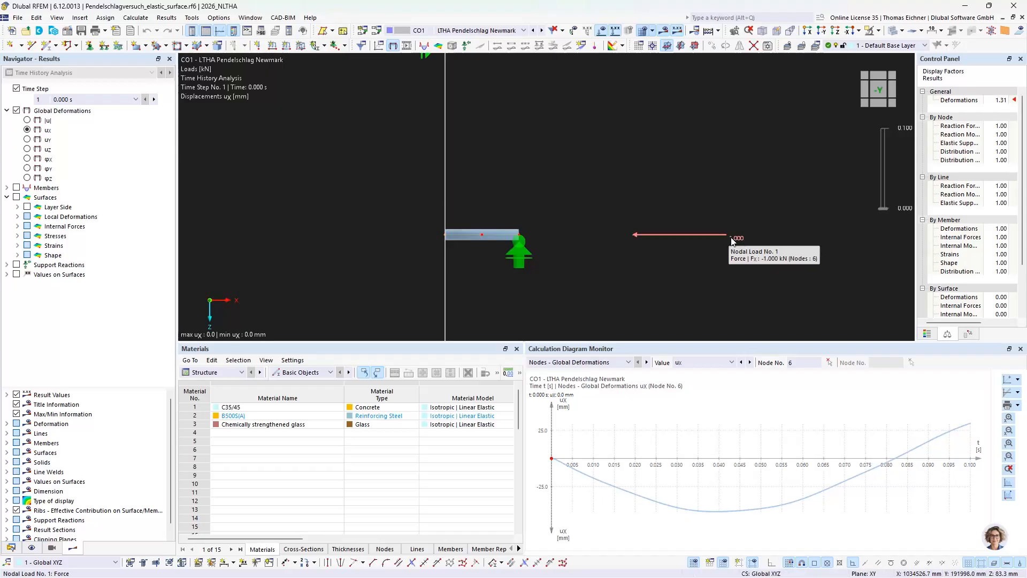
click(700, 197)
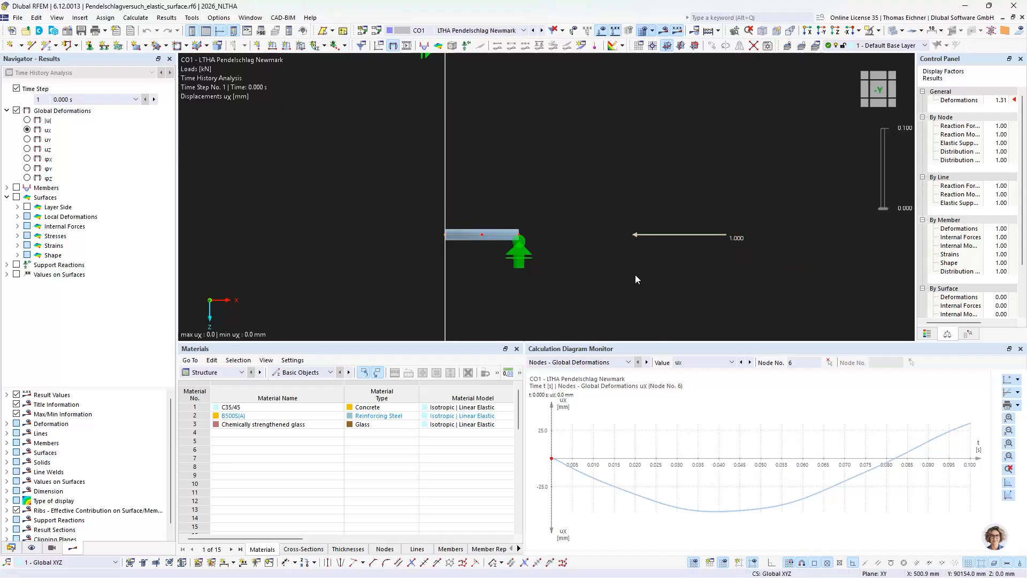
click(718, 238)
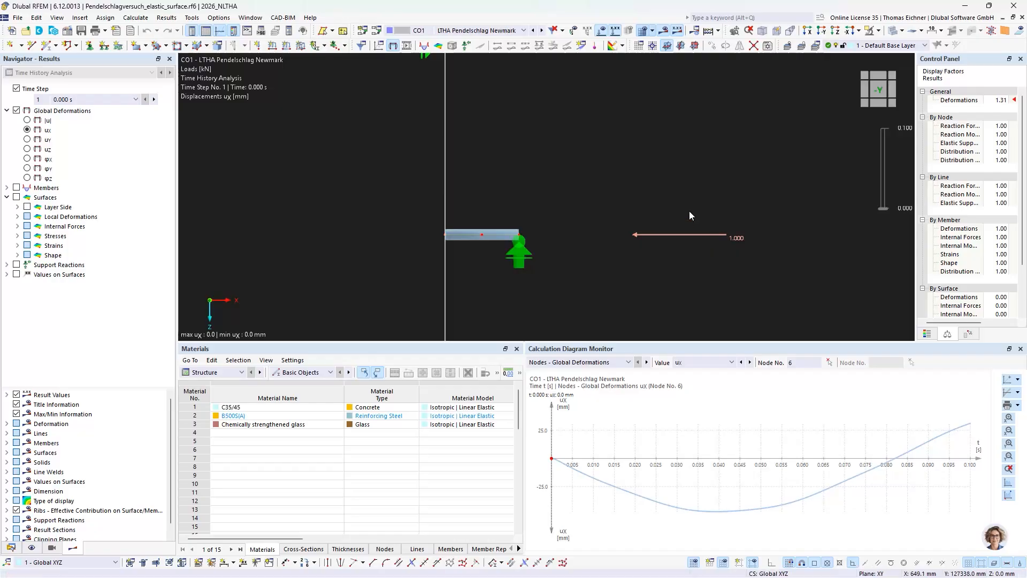
scroll(490, 231, up, 2)
scroll(491, 232, up, 2)
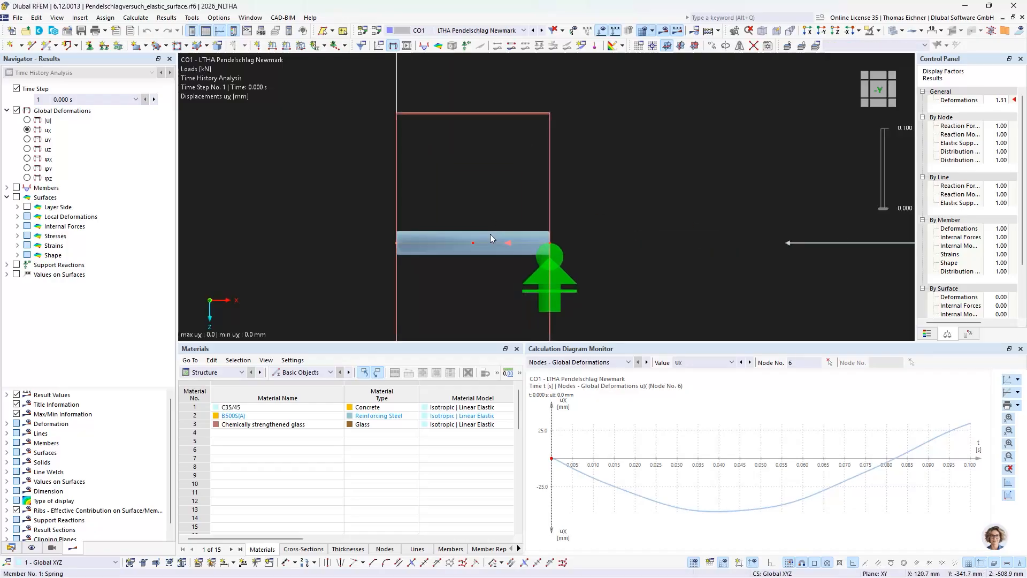
Step: Review spring member 1's axial stiffness, mass and partial activity settings, including release force and slippage, and close the dialogs without changes
double_click(490, 235)
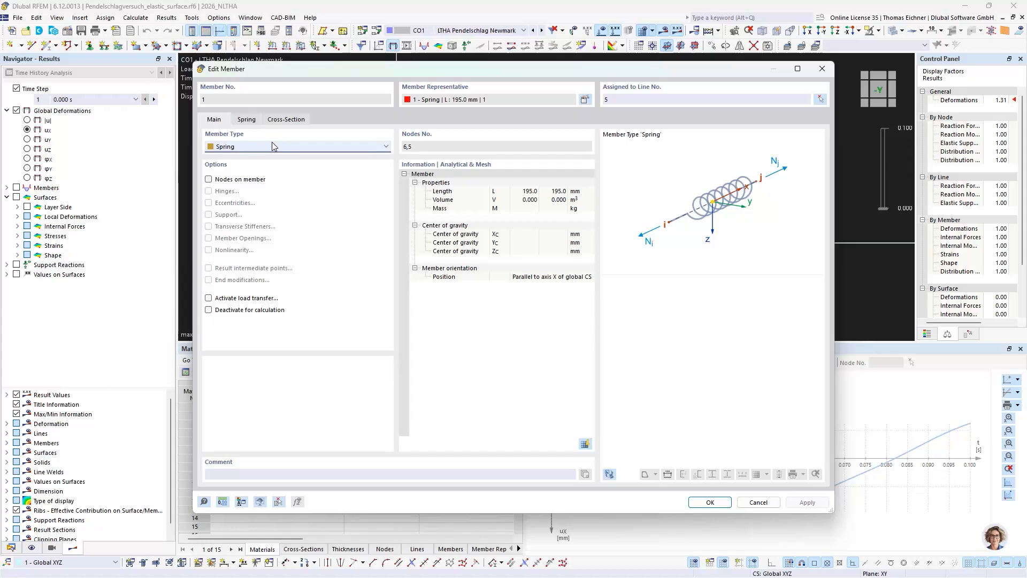
click(249, 120)
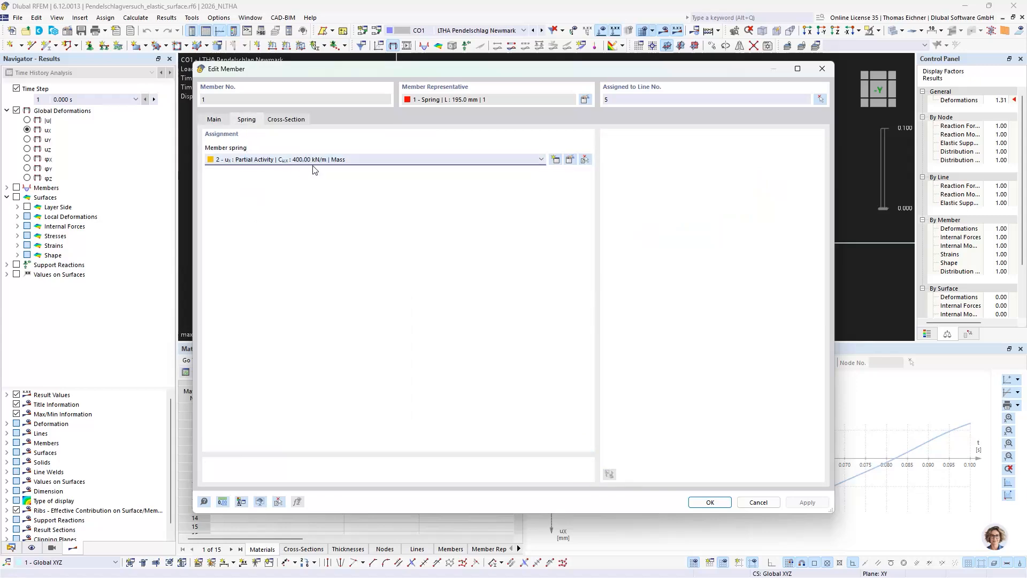
click(570, 160)
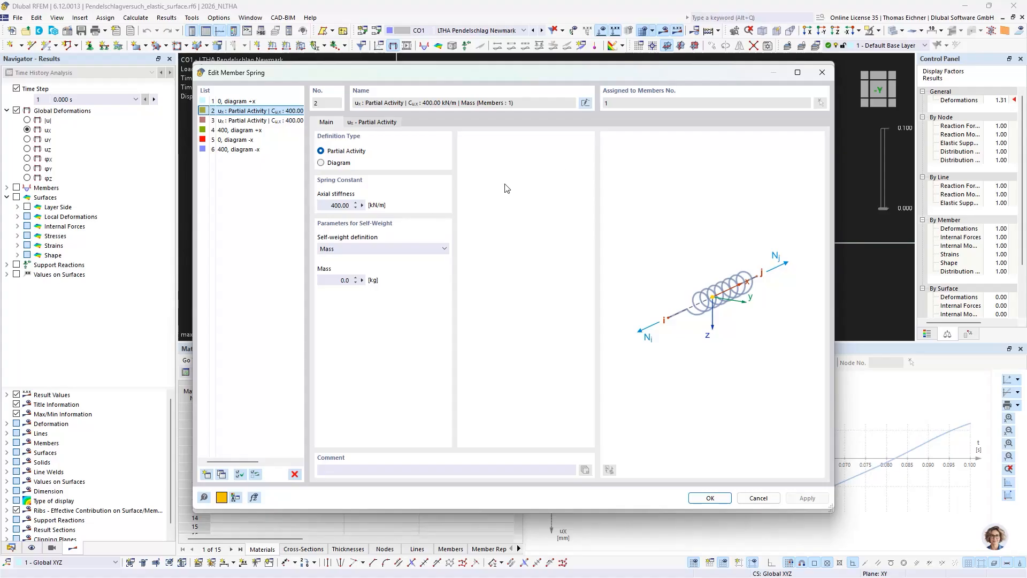
double_click(328, 204)
double_click(345, 280)
click(381, 122)
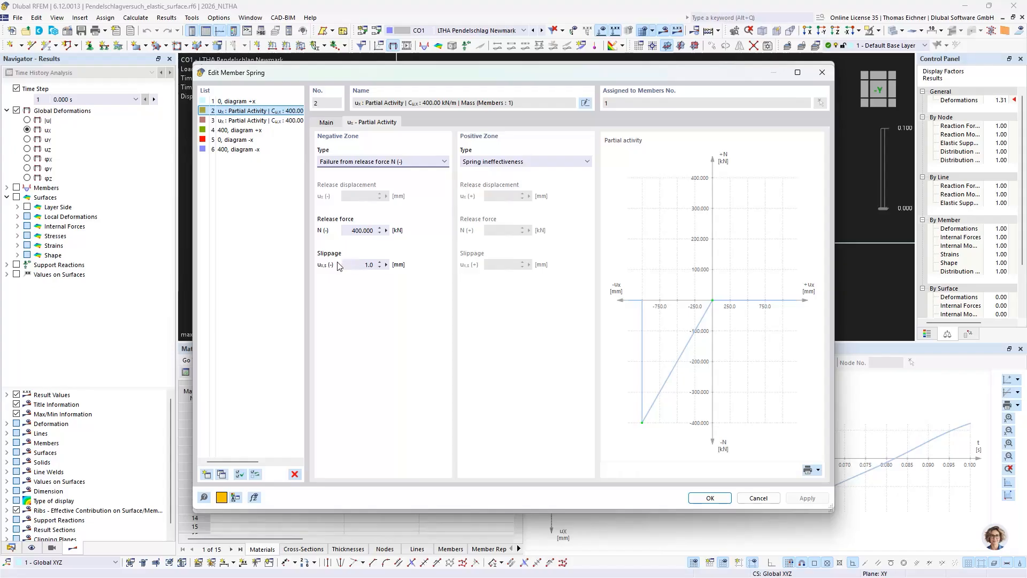
click(360, 265)
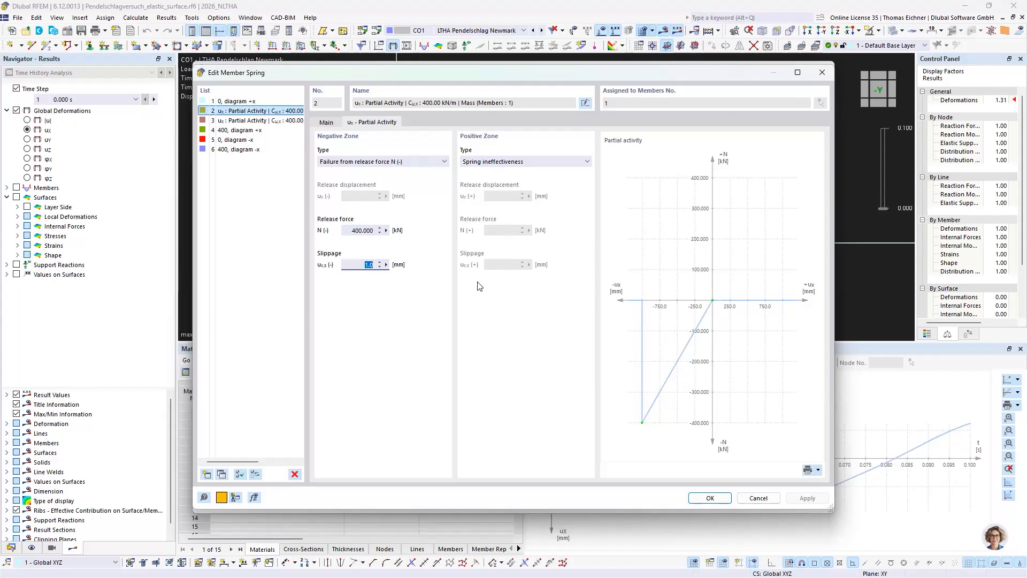
click(822, 72)
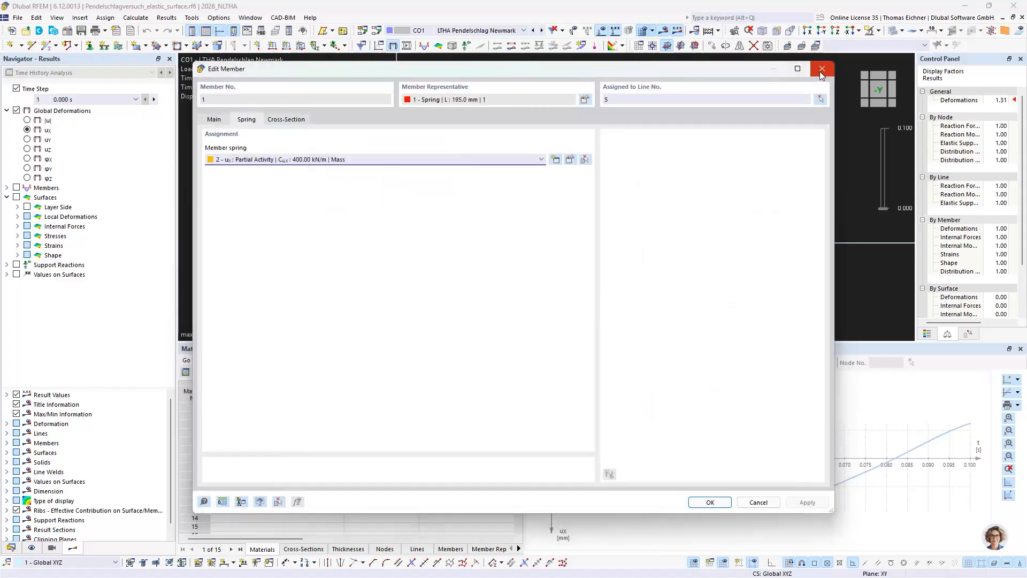
click(822, 70)
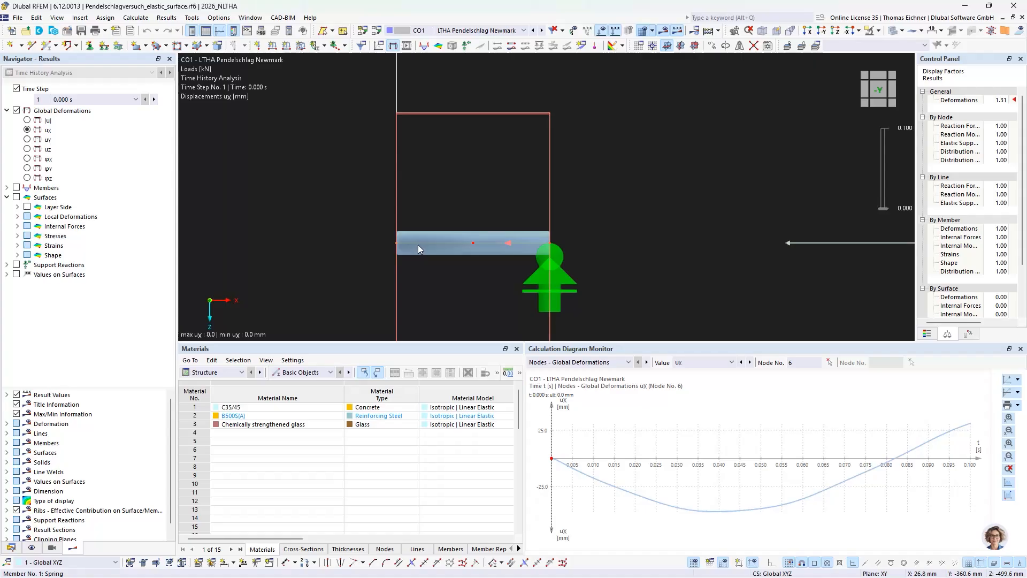
scroll(738, 264, down, 3)
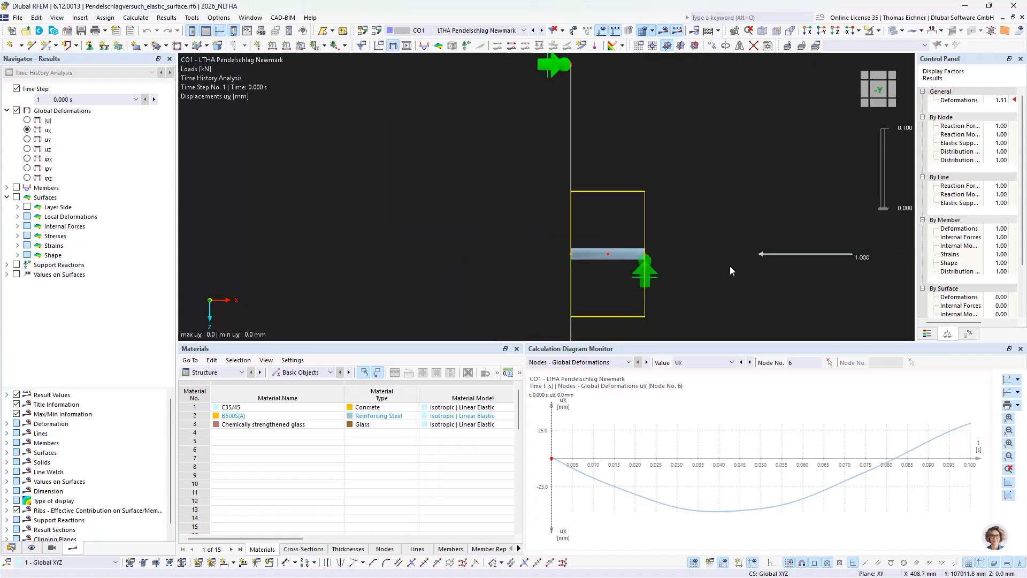
scroll(695, 257, down, 1)
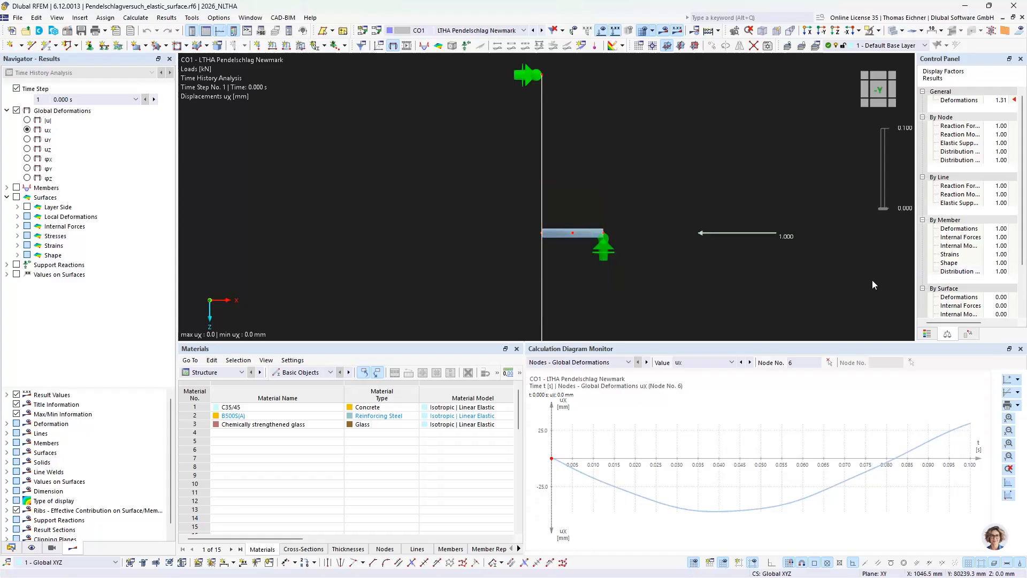
scroll(688, 278, down, 1)
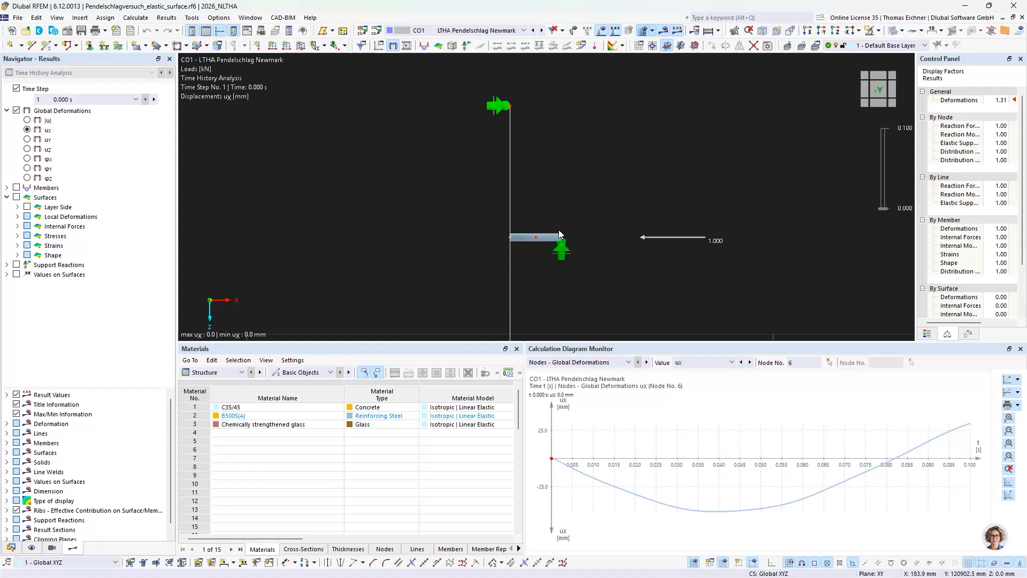
mouse_move(593, 170)
ctrl+middle_down()
mouse_move(644, 175)
mouse_move(590, 173)
mouse_move(583, 158)
ctrl+middle_up()
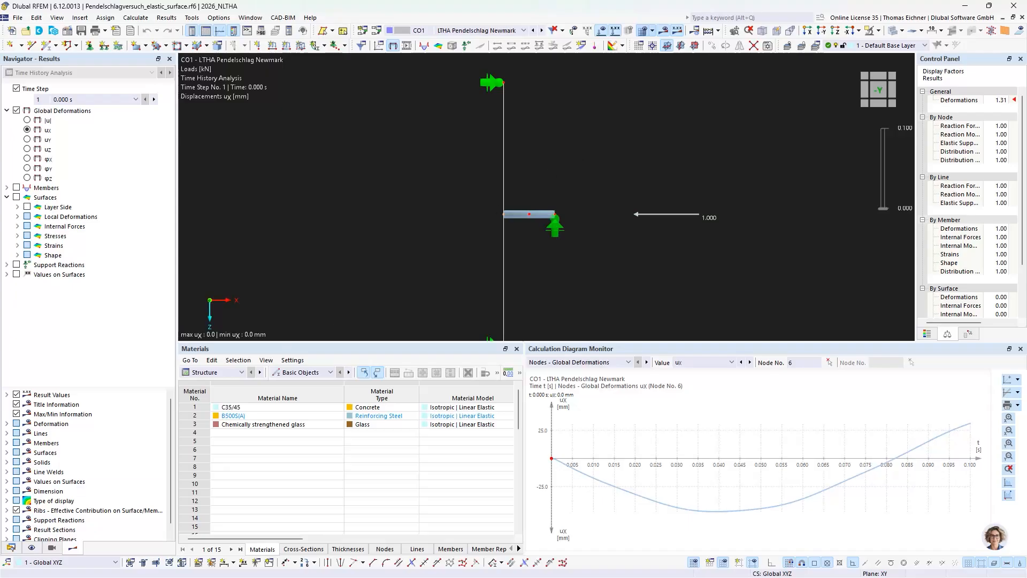
Step: List the model's calculation diagrams in the data navigator and check which load combinations are available
click(16, 549)
scroll(22, 417, down, 3)
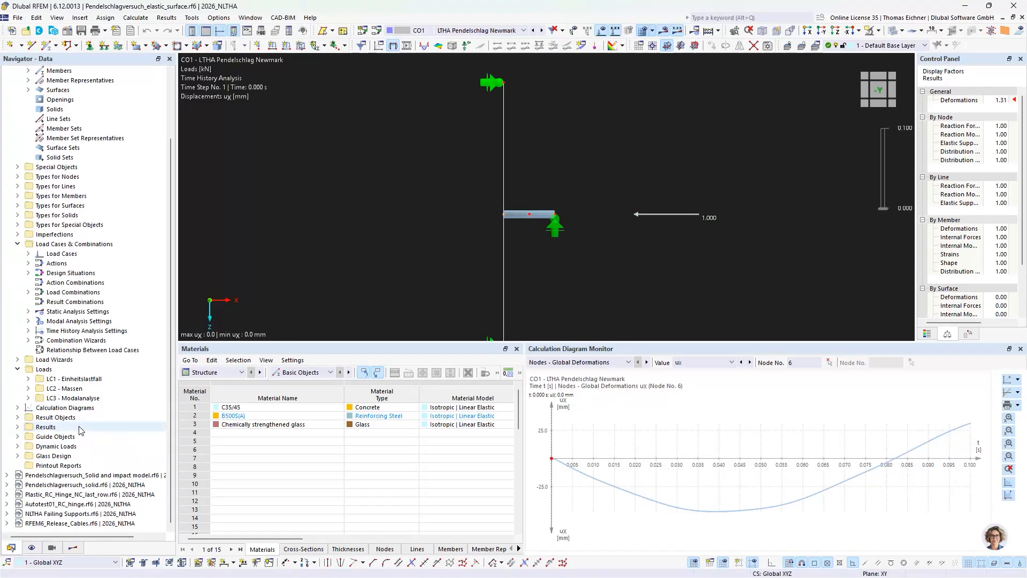
click(17, 408)
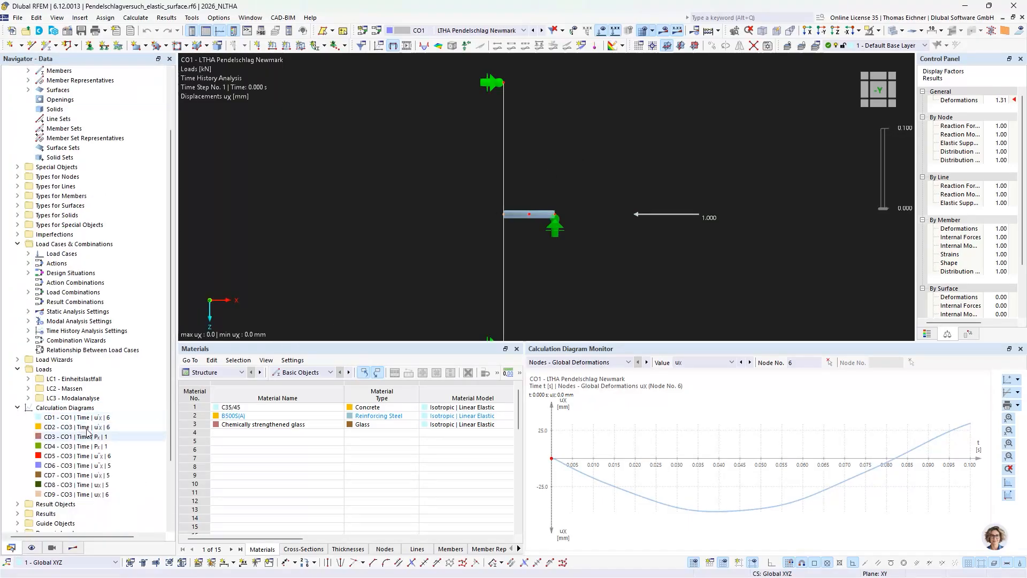
click(451, 31)
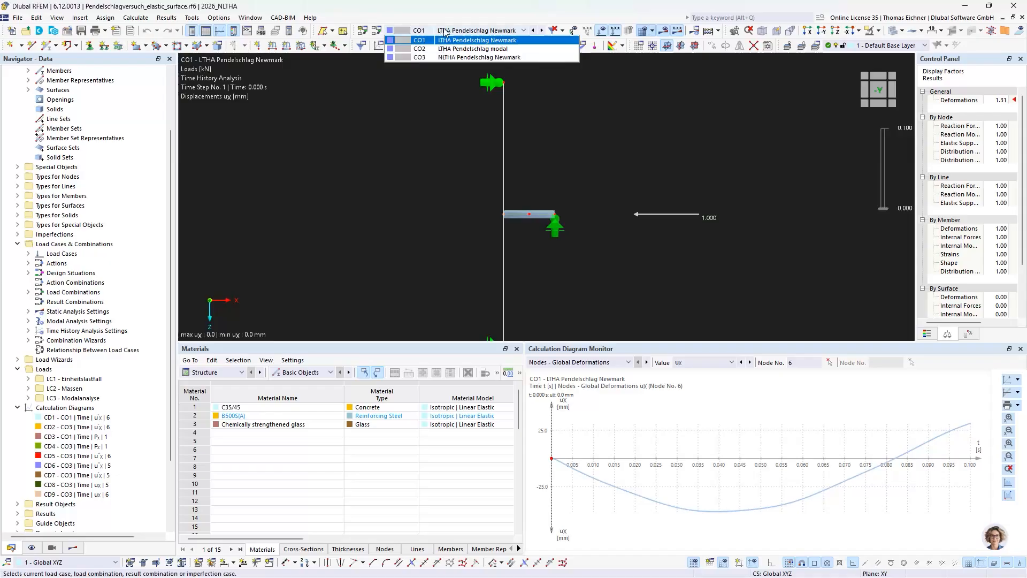
click(450, 32)
Step: Open the load cases and combinations and review the settings of load cases LC1 Einheitslastfall and LC2 Massen
click(377, 31)
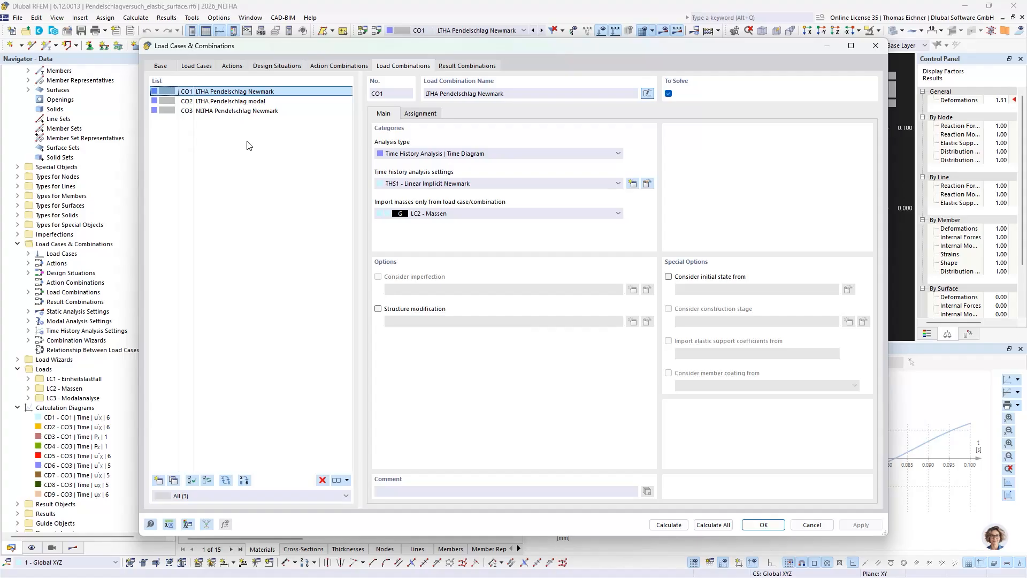
drag(222, 50, 229, 65)
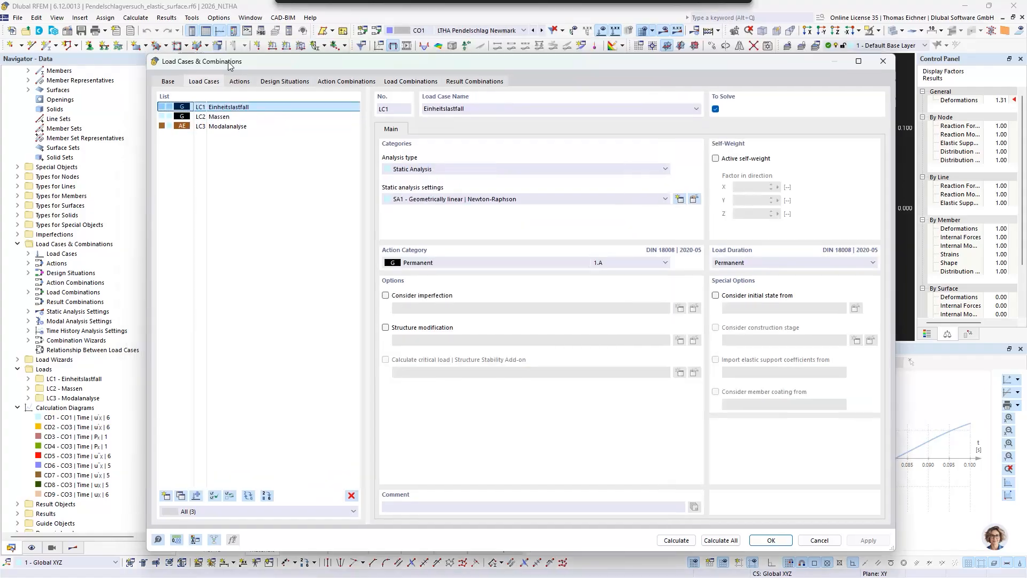
click(218, 117)
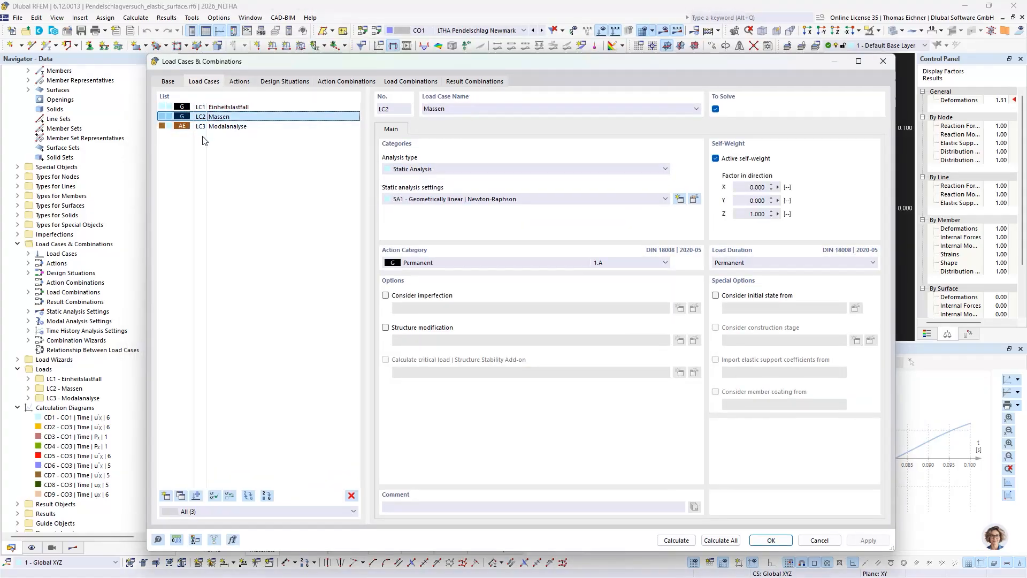
click(216, 107)
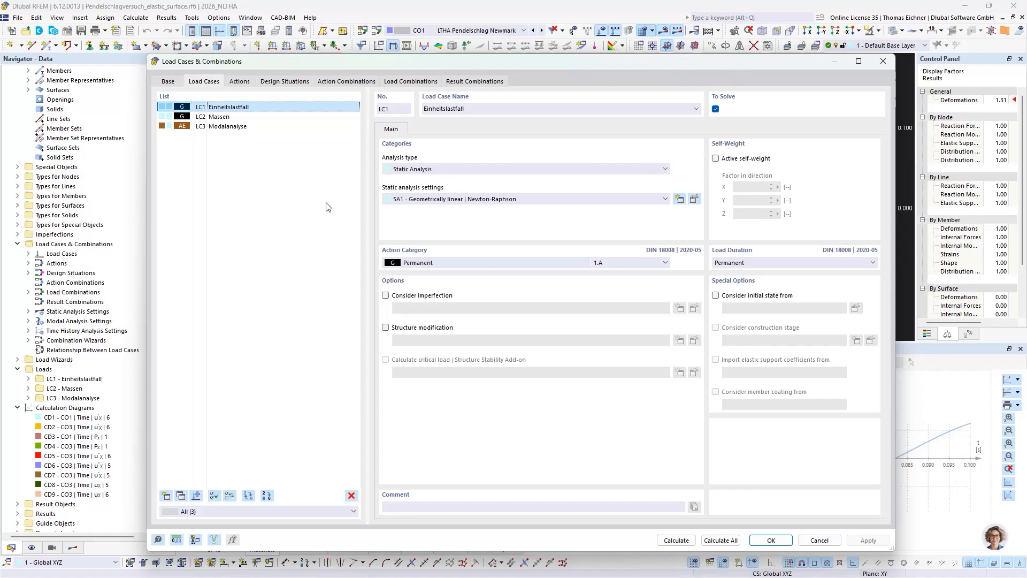
Step: Review which load case and time diagram are assigned to load combination CO1 LTHA Pendelschlag Newmark
click(406, 83)
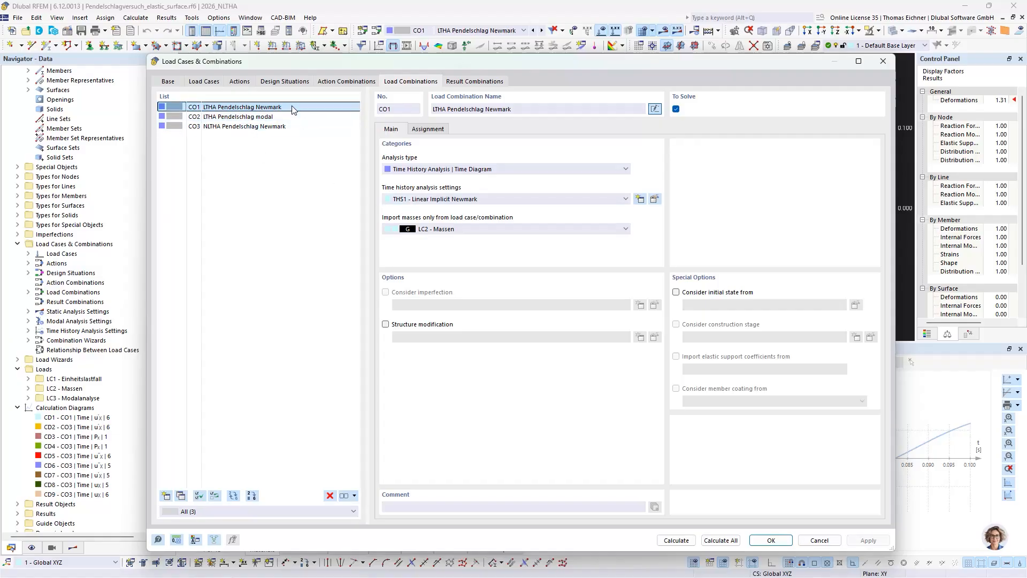
click(436, 130)
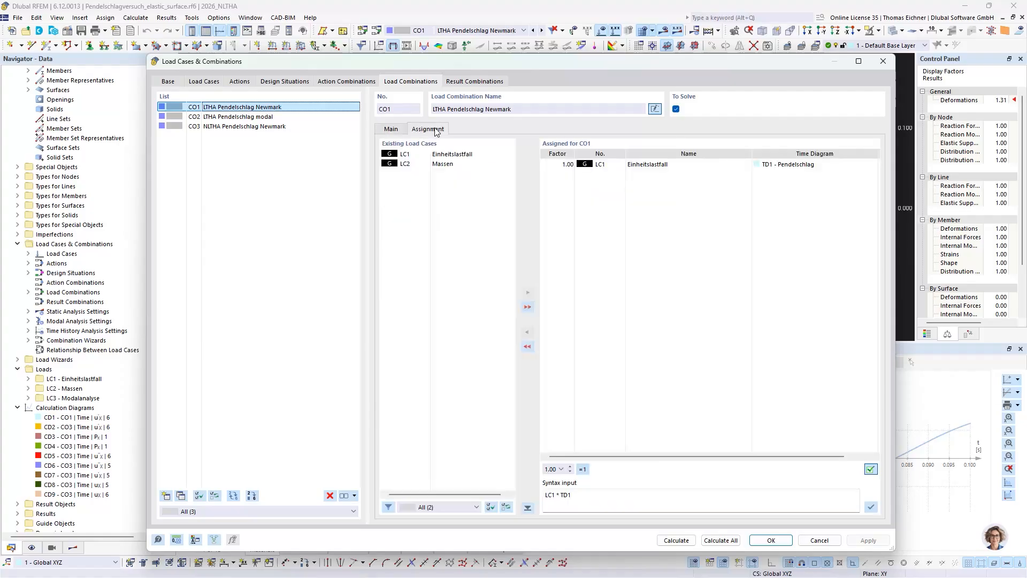
click(624, 165)
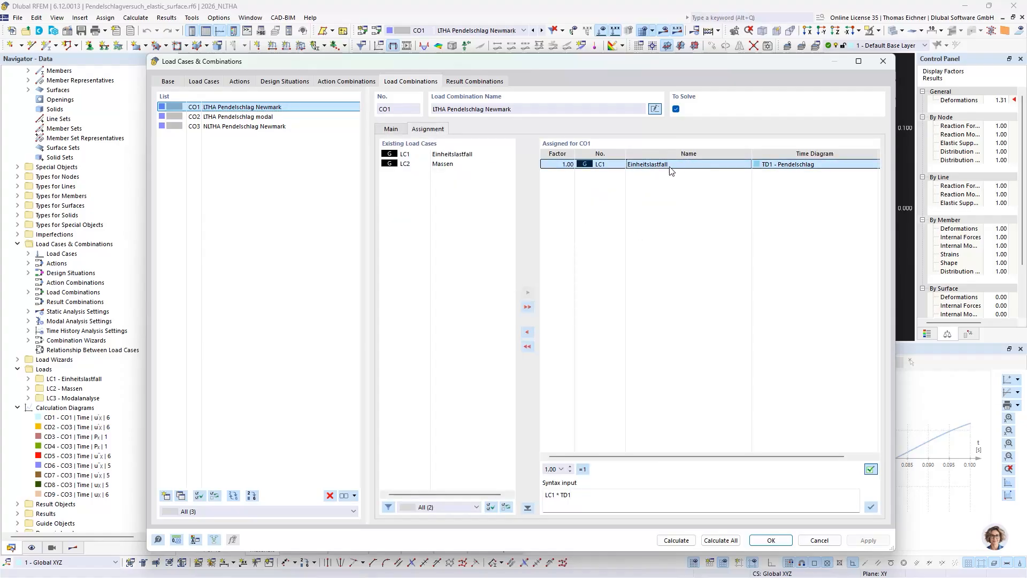
Step: Inspect the times and multipliers of time diagram TD1 - Pendelschlag and close it without changing any values
click(826, 164)
click(873, 165)
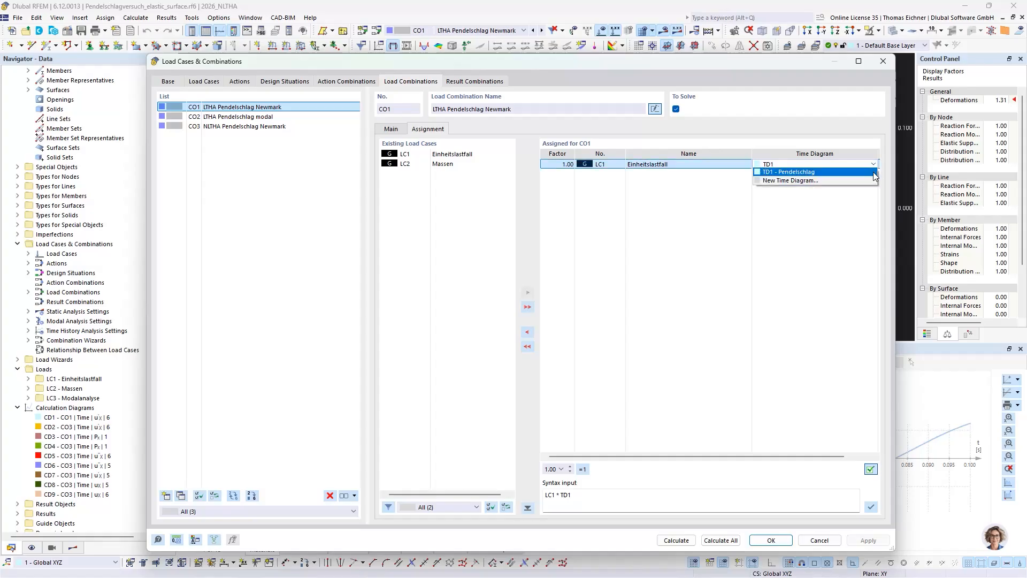
click(873, 172)
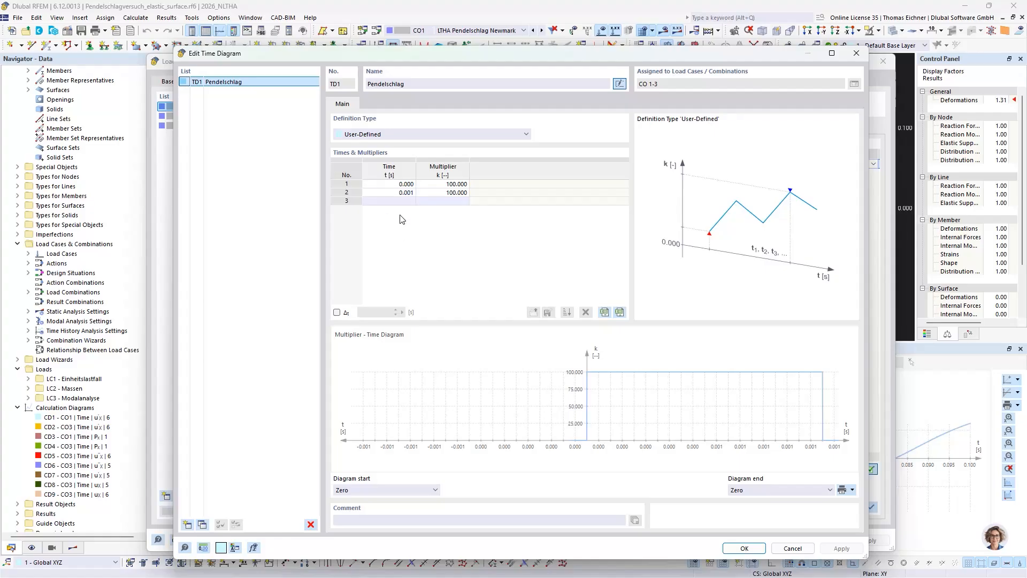
double_click(397, 194)
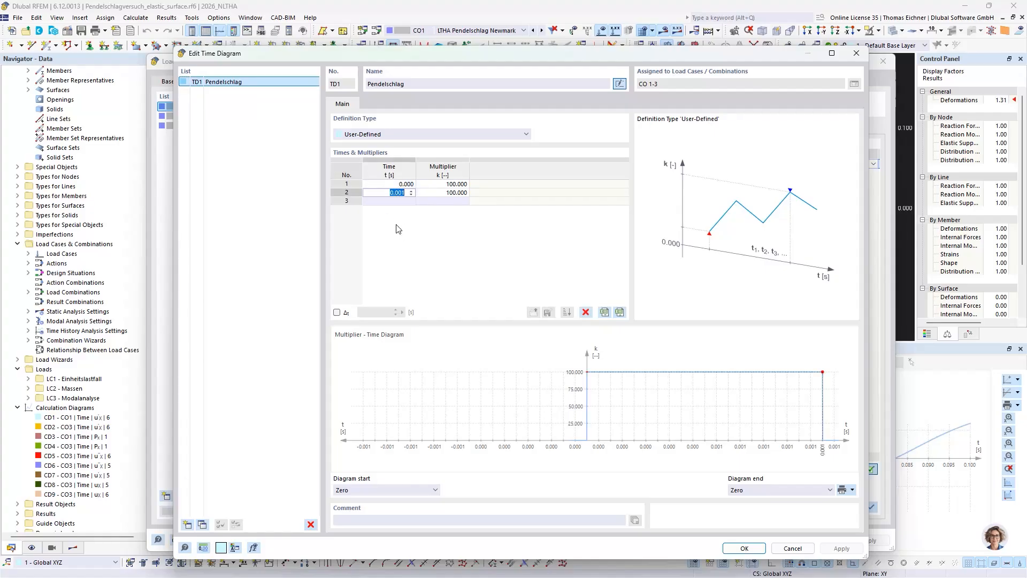
key(Tab)
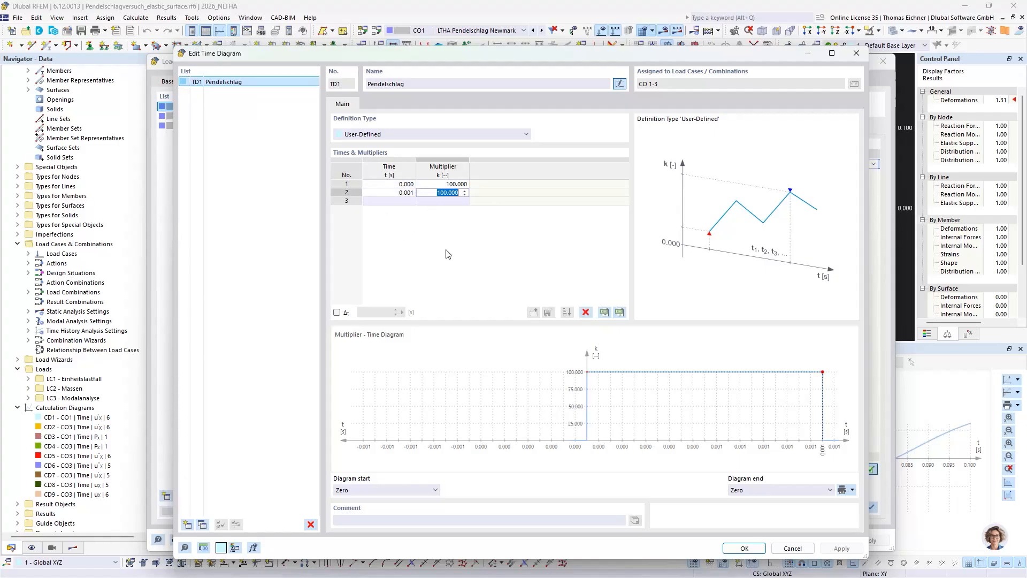
click(455, 261)
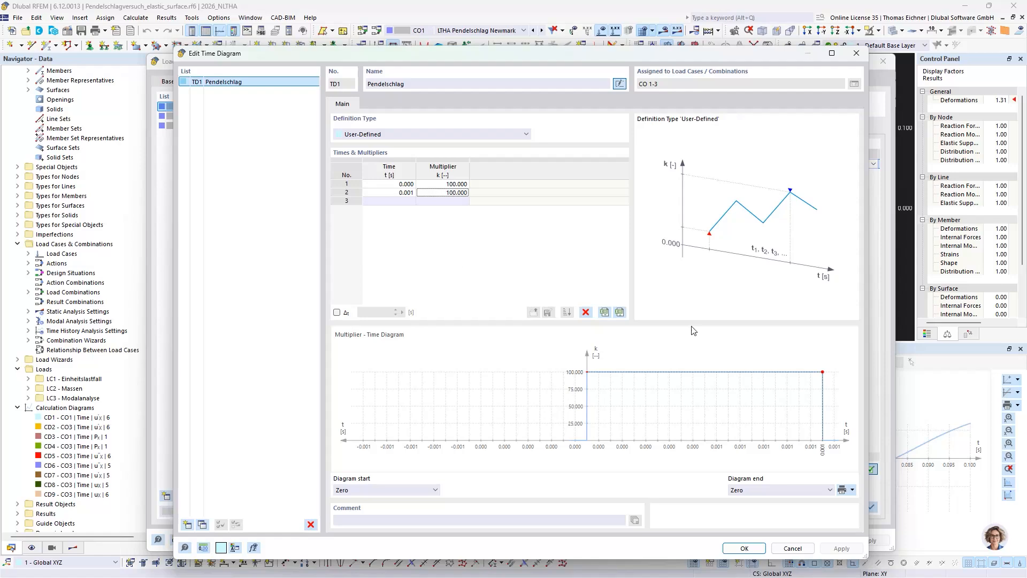
click(744, 548)
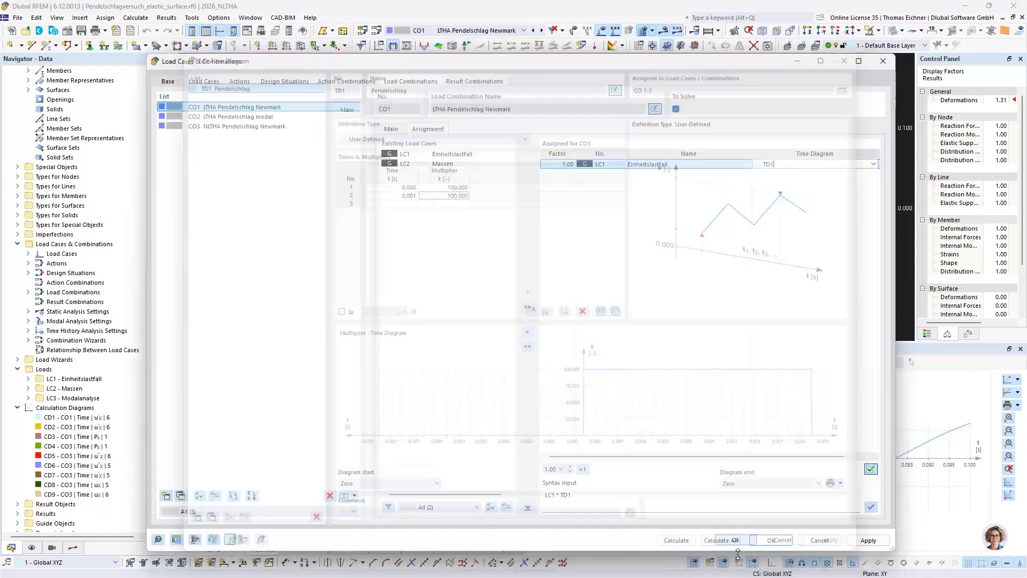
Step: Compare the analysis method and time steps of settings THS1 Linear Implicit Newmark and THS3 Nonlinear Implicit Newmark
click(395, 132)
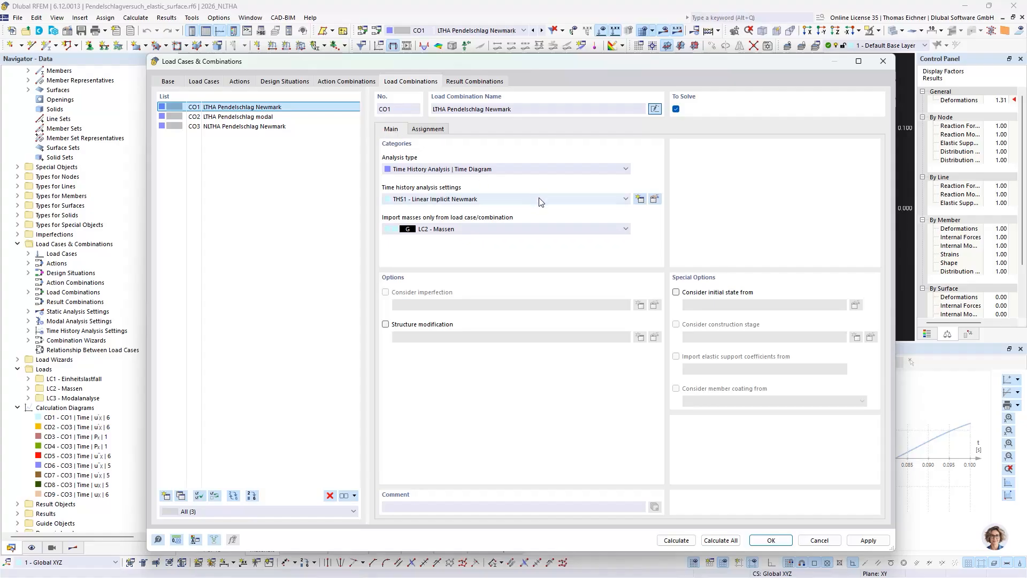
click(654, 199)
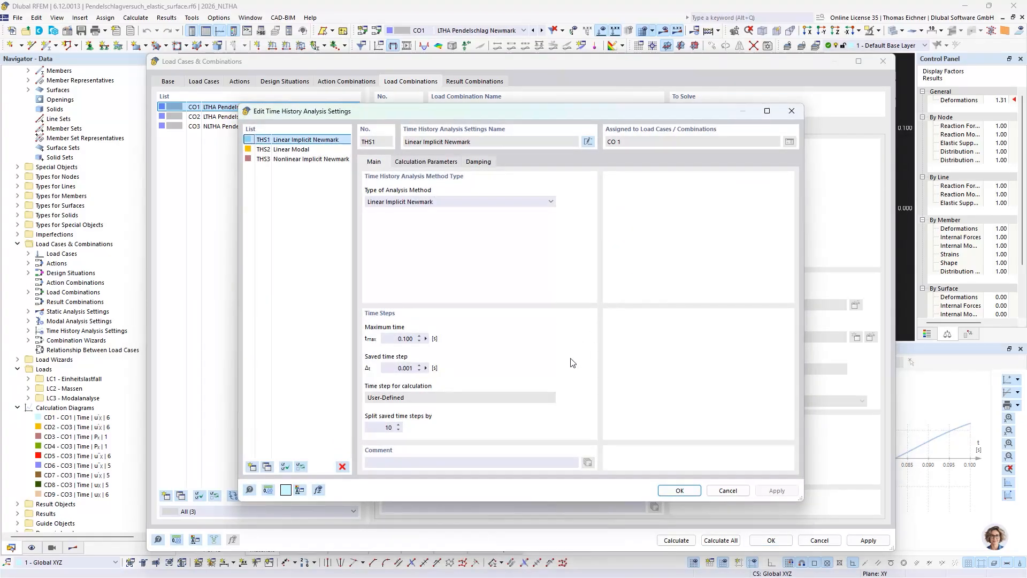
click(293, 160)
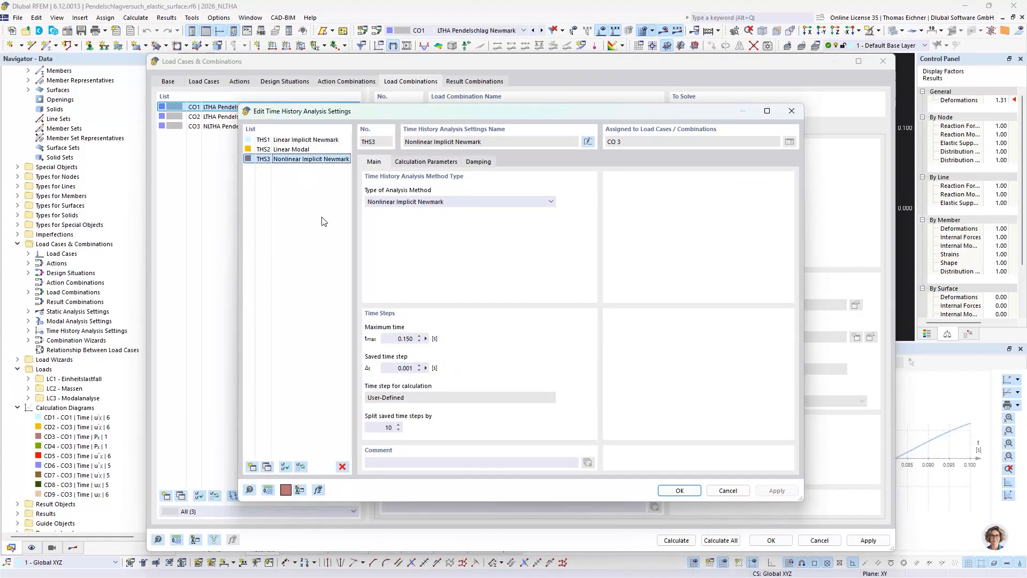
click(328, 140)
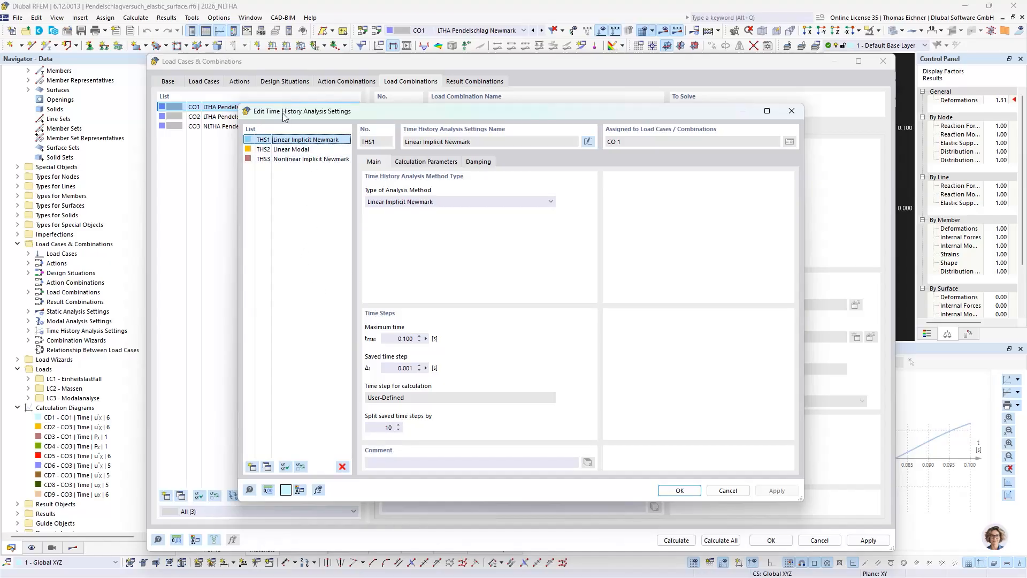
click(302, 159)
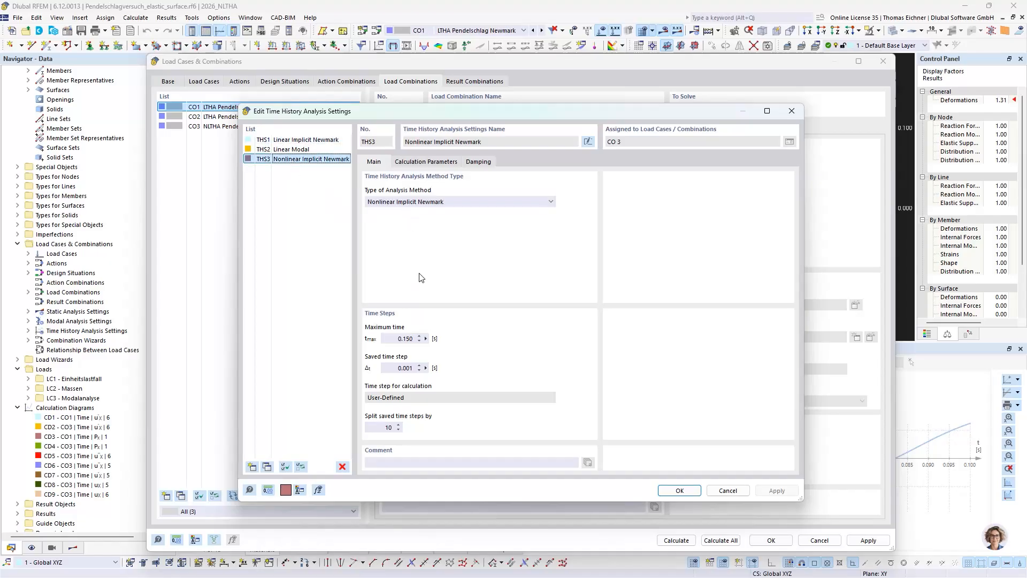
click(405, 338)
click(311, 141)
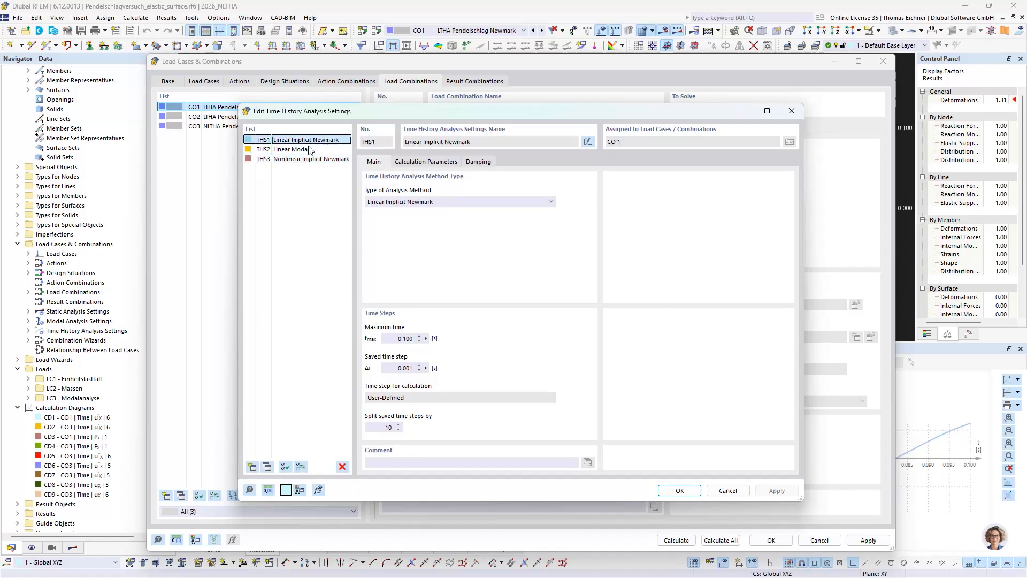
Step: Check the maximum time, saved time step and time step splitting of THS3 Nonlinear Implicit Newmark
click(316, 160)
click(398, 339)
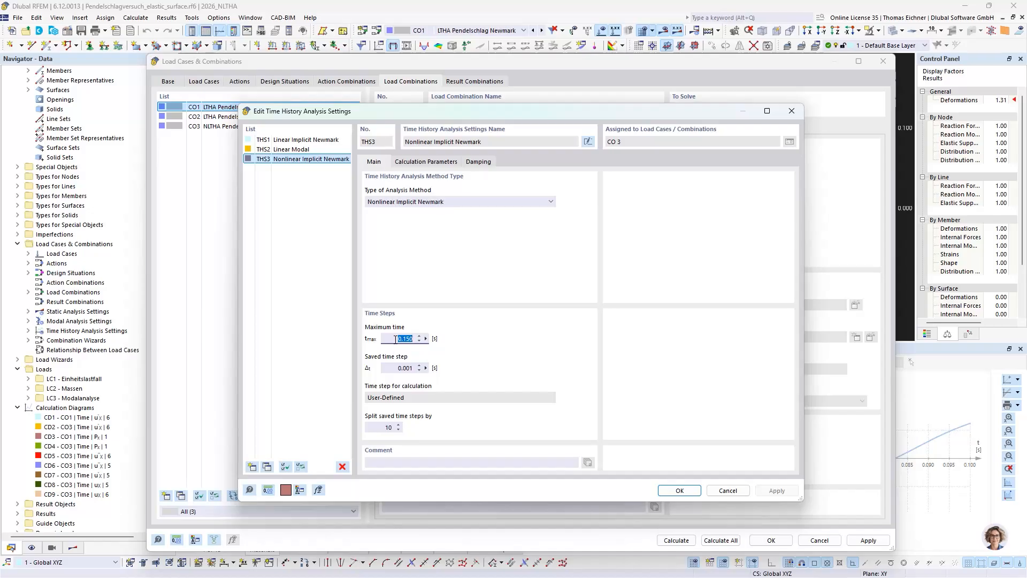
click(396, 369)
click(383, 426)
Step: Review the mass matrix settings and Rayleigh damping parameters of THS3 and close the time history analysis settings without changes
click(436, 161)
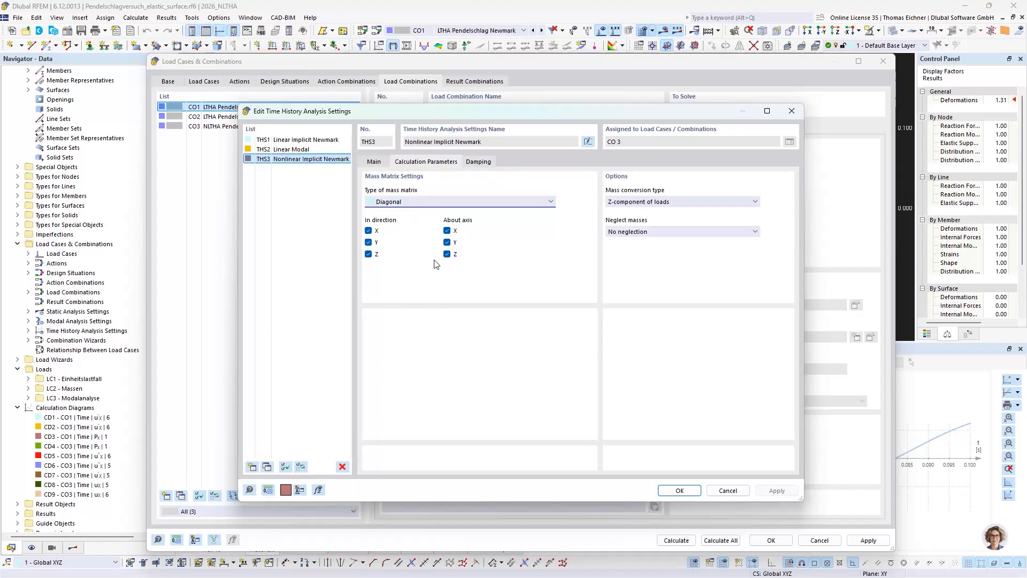
click(483, 163)
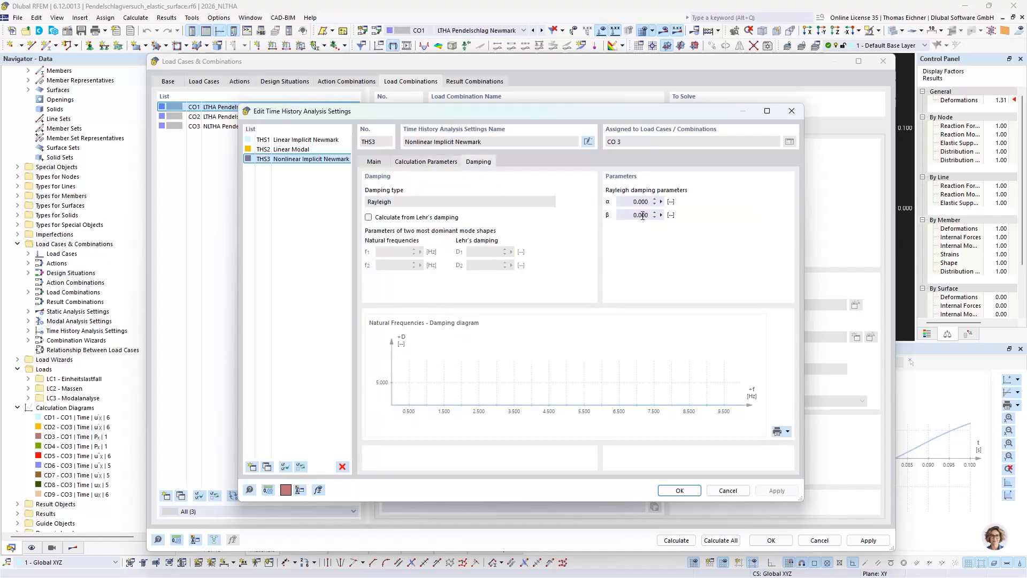
click(634, 202)
key(Tab)
key(shift+Tab)
click(681, 491)
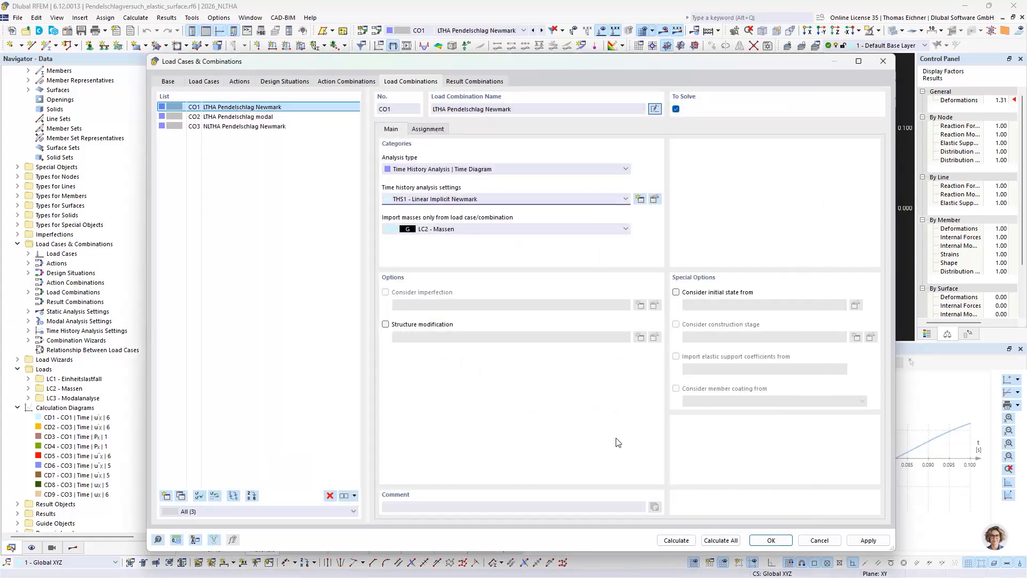
Step: Compare the time history settings and mass or modal import of CO3, CO2 and CO1, and close the load combinations
click(241, 117)
click(260, 127)
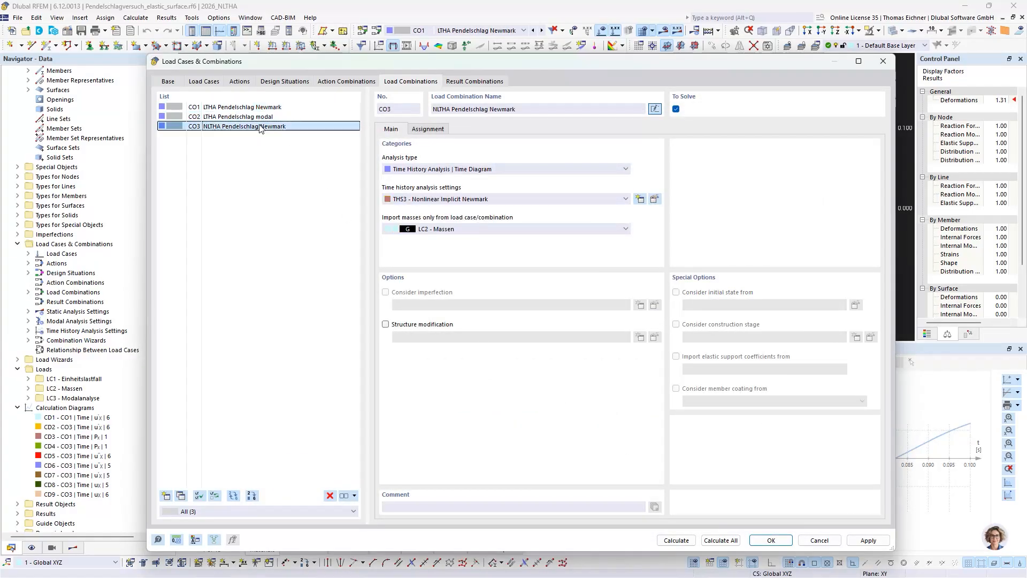
click(261, 121)
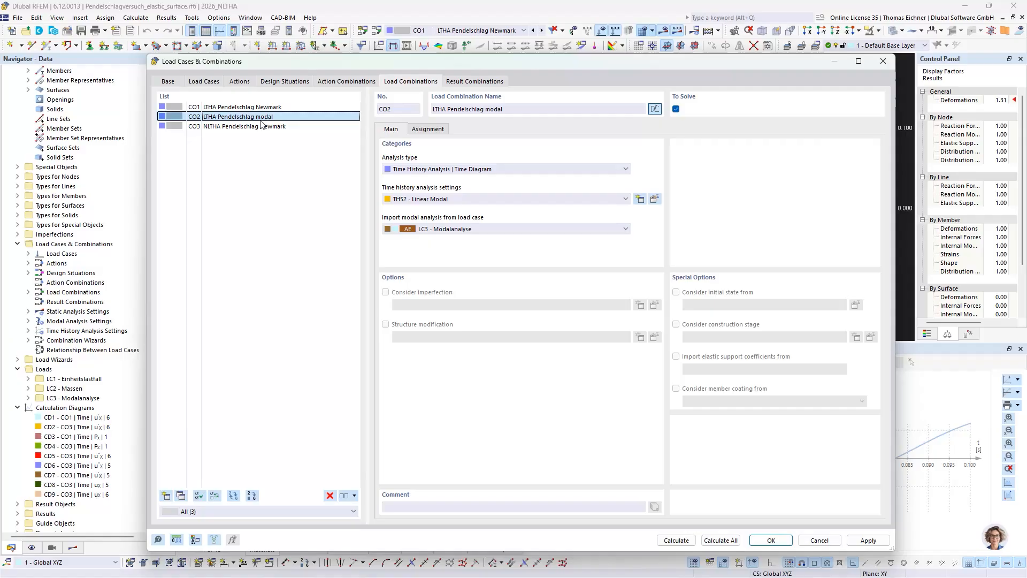
key(Up)
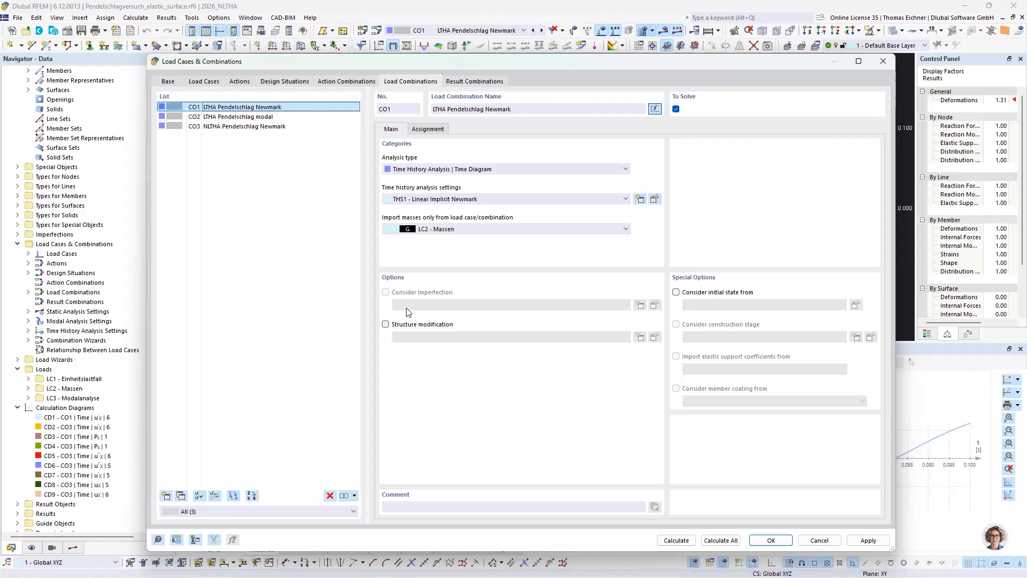
click(771, 540)
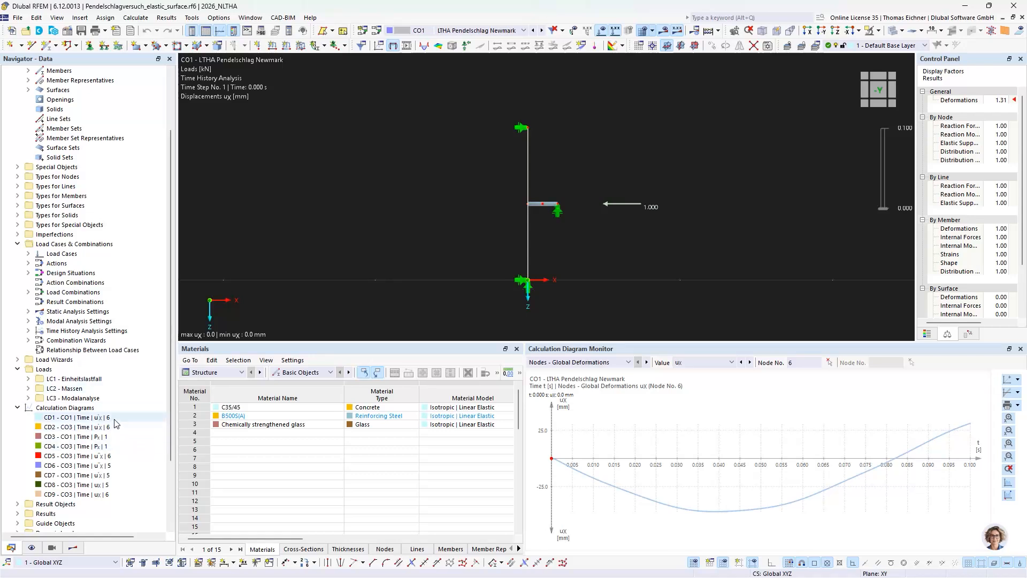
Step: Return to the results of CO1 and examine the displacement value plotted for node 6 and the node's location in the model
click(456, 31)
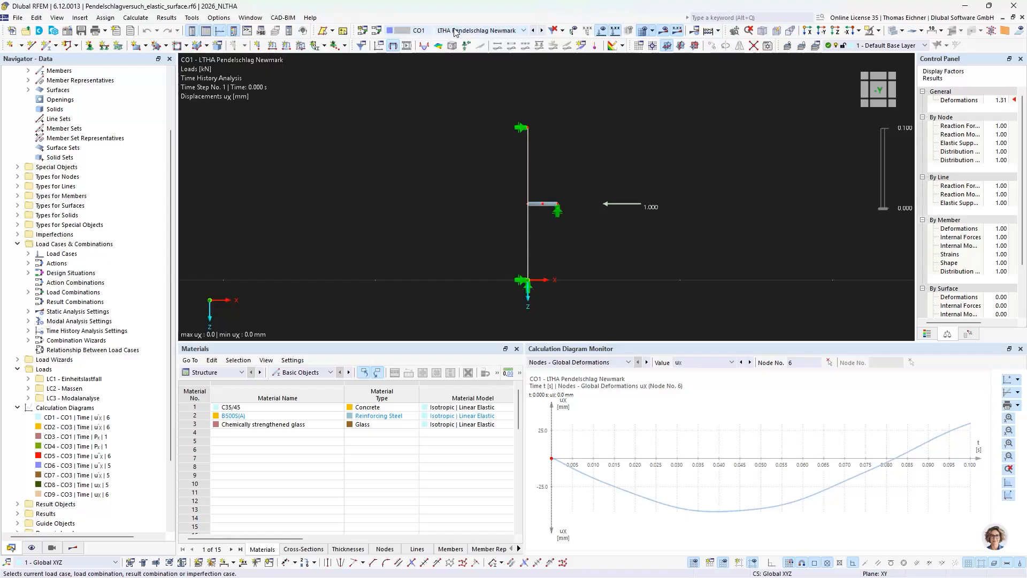
click(482, 74)
click(72, 547)
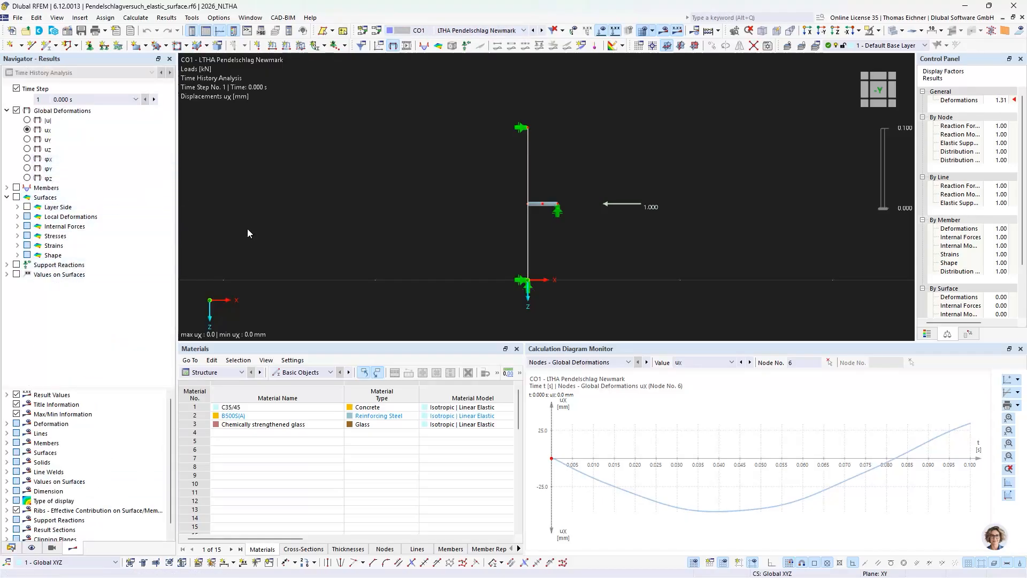
click(701, 363)
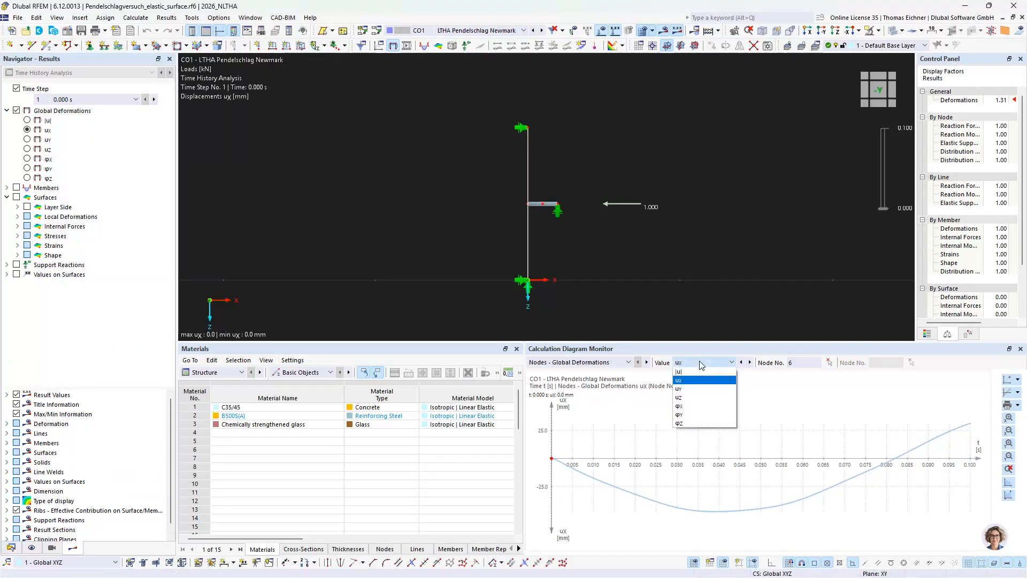
click(701, 364)
scroll(577, 271, up, 1)
middle_drag(648, 229, 581, 248)
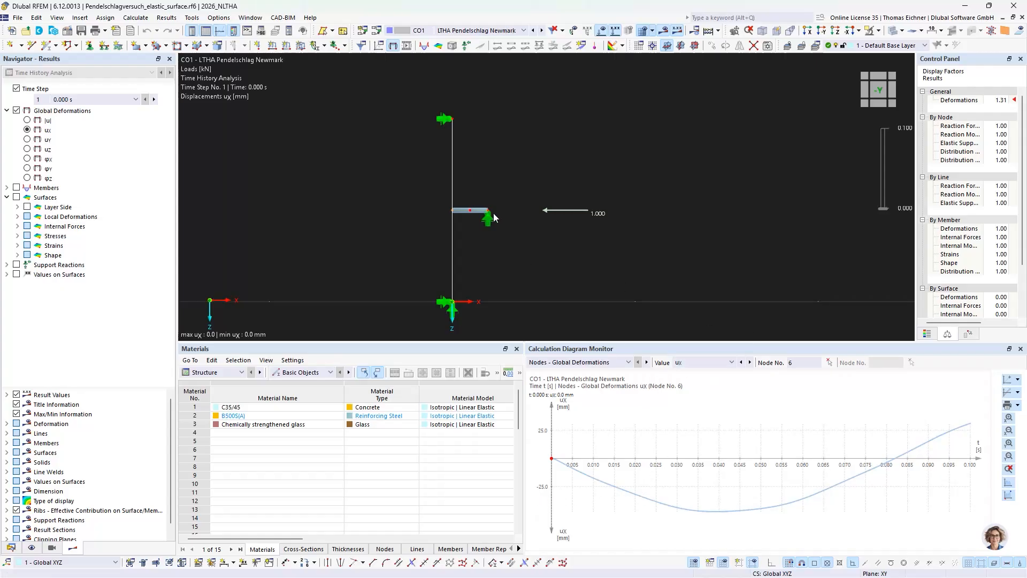
mouse_move(489, 214)
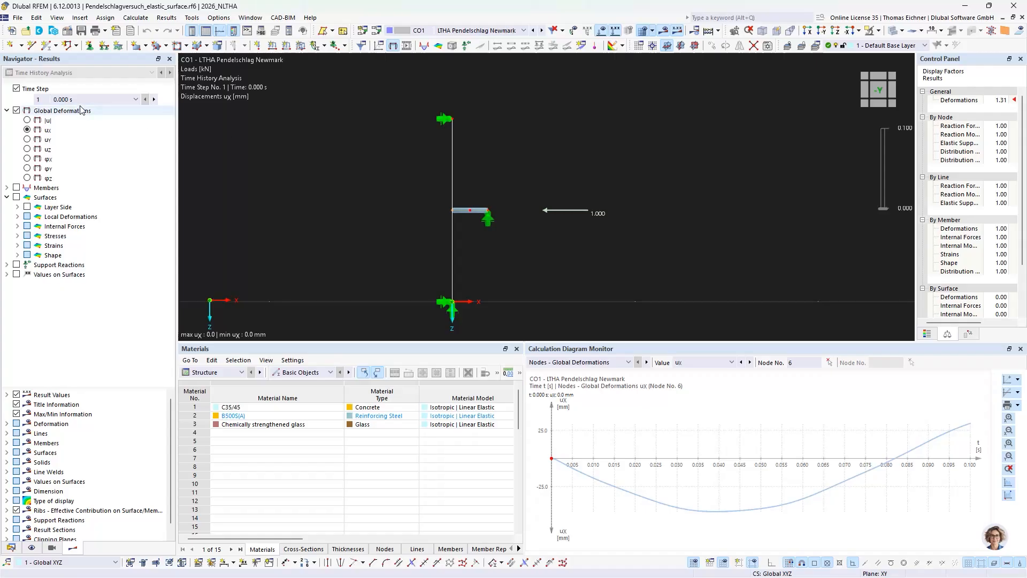
Step: Set the deformation display factor to 5.00 and animate the uX displacements of CO1 over the time steps
mouse_move(84, 105)
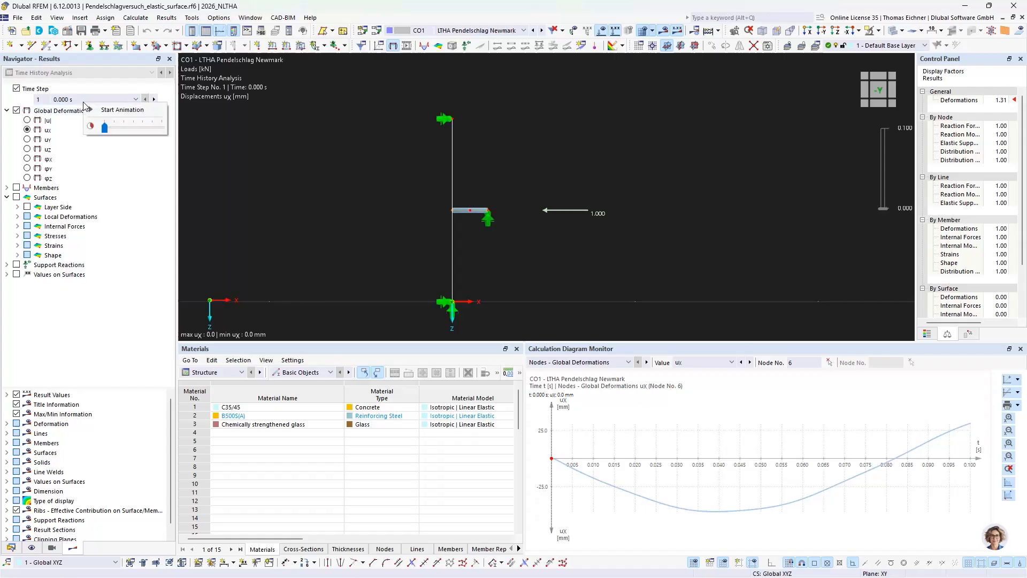
click(1000, 100)
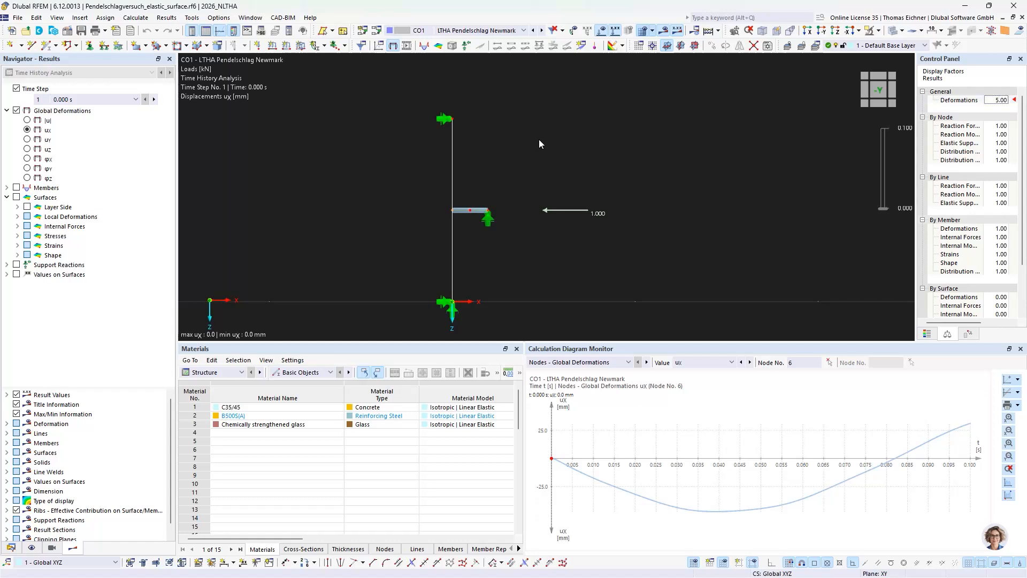
click(77, 109)
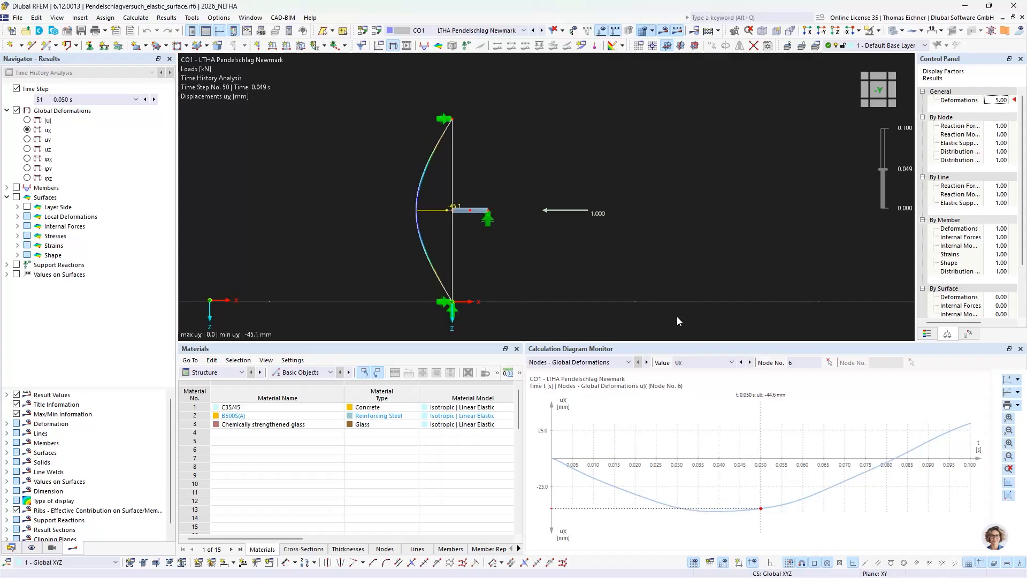
Step: Open calculation diagram CD1, defined for CO1 over time at node 6, to examine it
click(11, 547)
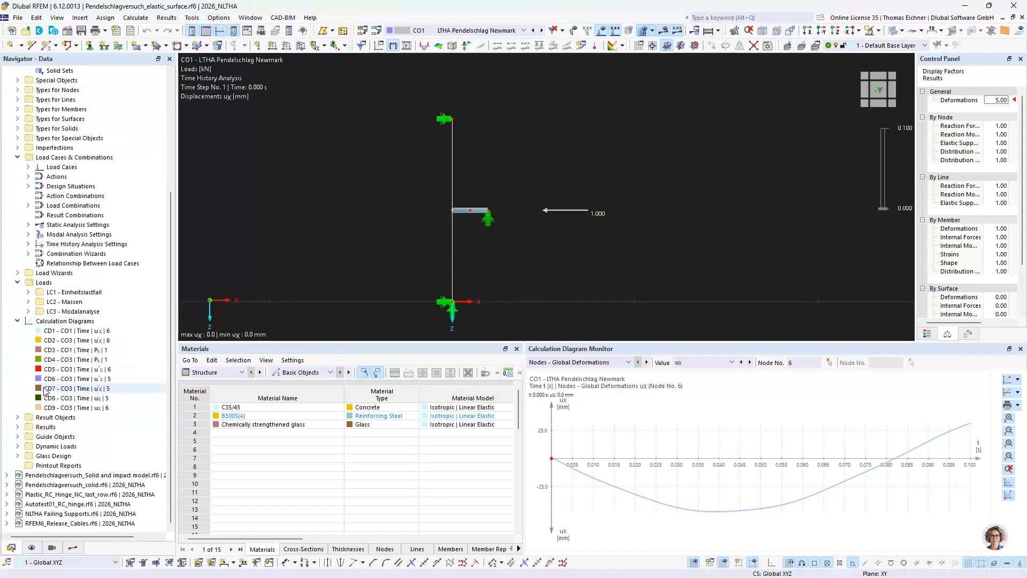
click(86, 333)
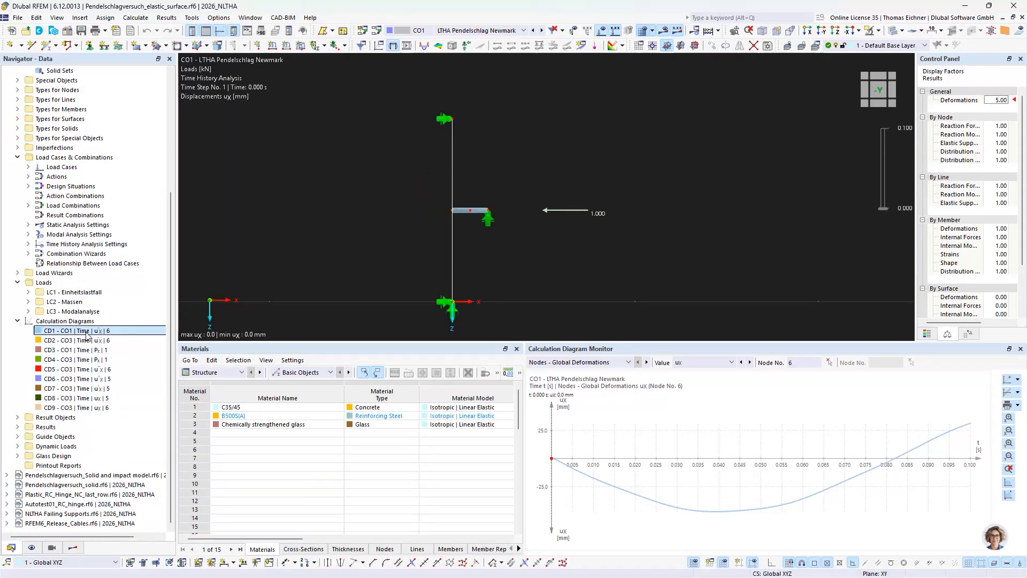
double_click(87, 336)
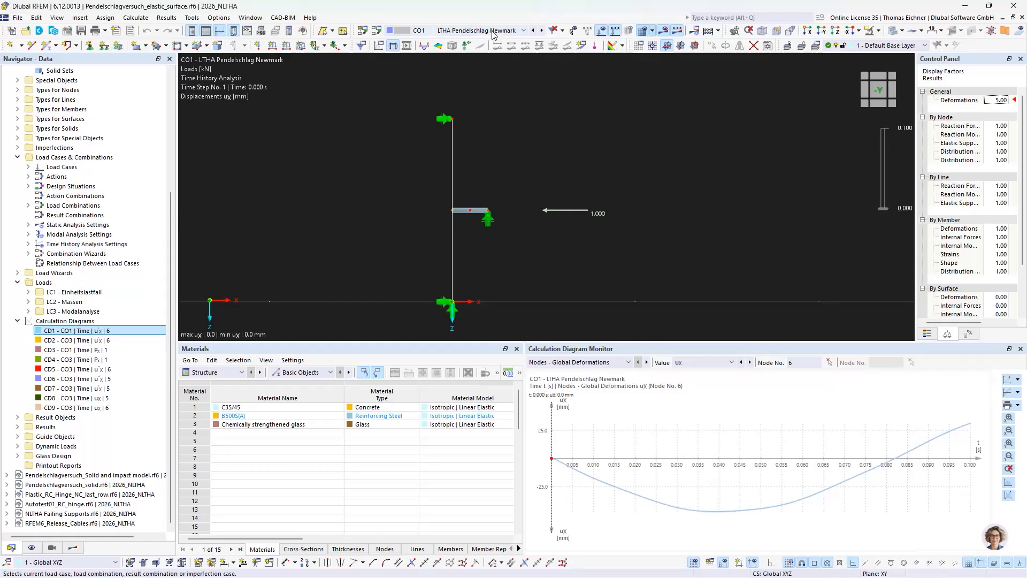
Step: Compare the uX displacement diagram of node 6 for CO3 with the one for CO2
click(523, 30)
click(496, 92)
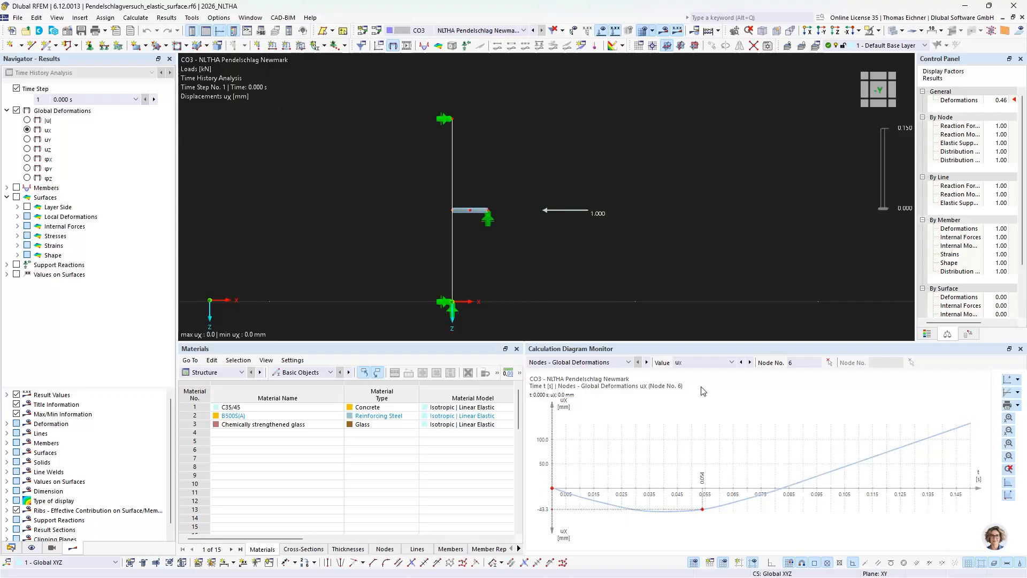
click(534, 31)
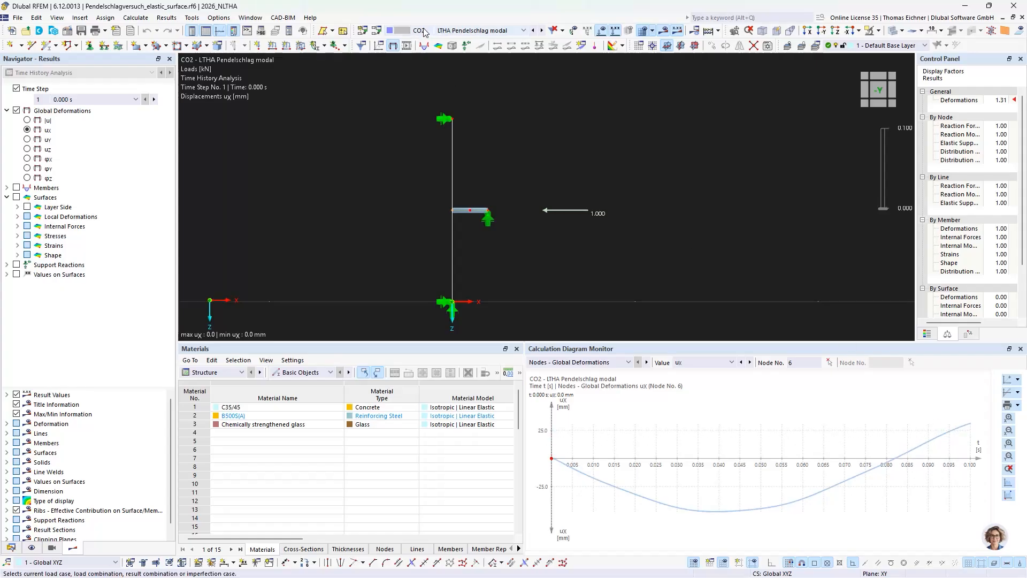
Step: Return to the CO3 results and start selecting another node in the model for the displacement diagram
click(481, 30)
click(482, 68)
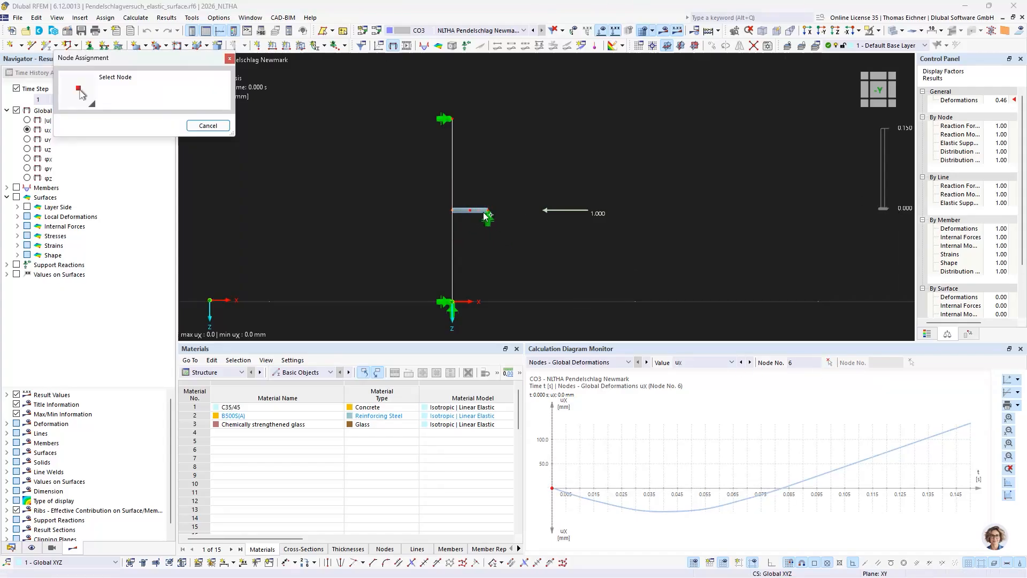
ctrl+middle_drag(531, 187, 550, 196)
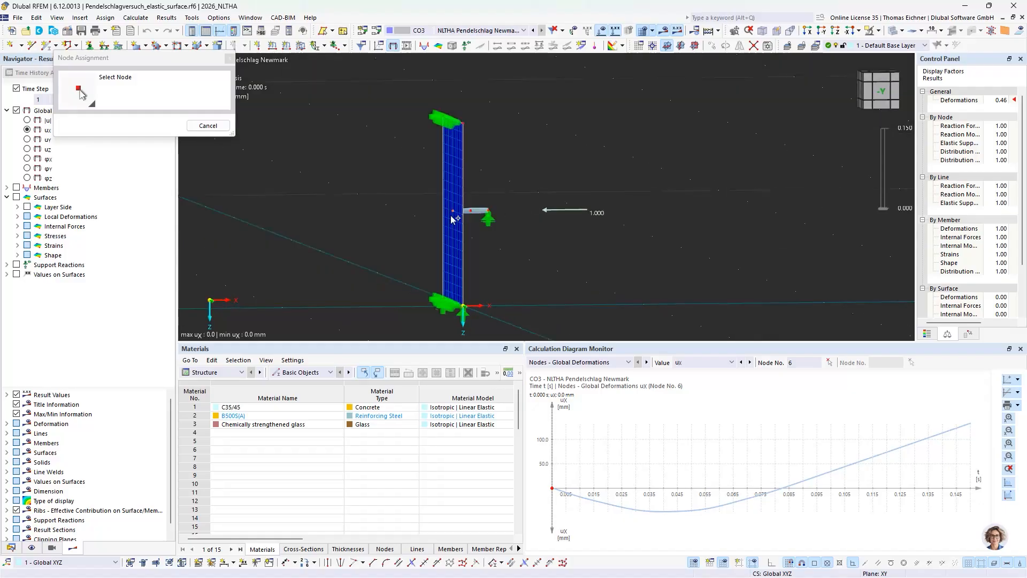
Step: Plot the ux deformation of node 5 at mid-pane over time and compare load combinations CO1 and CO3
click(453, 211)
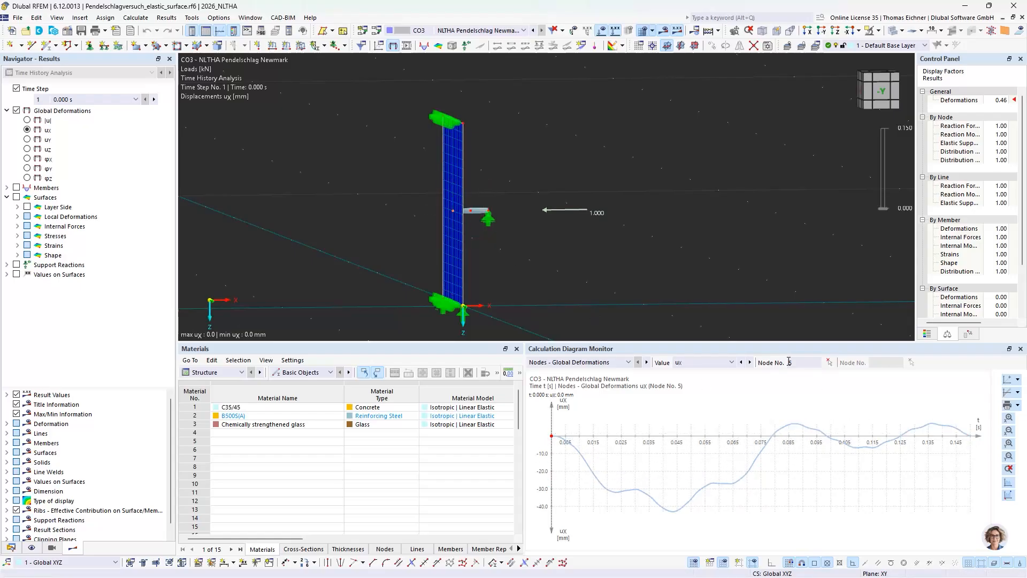
click(524, 31)
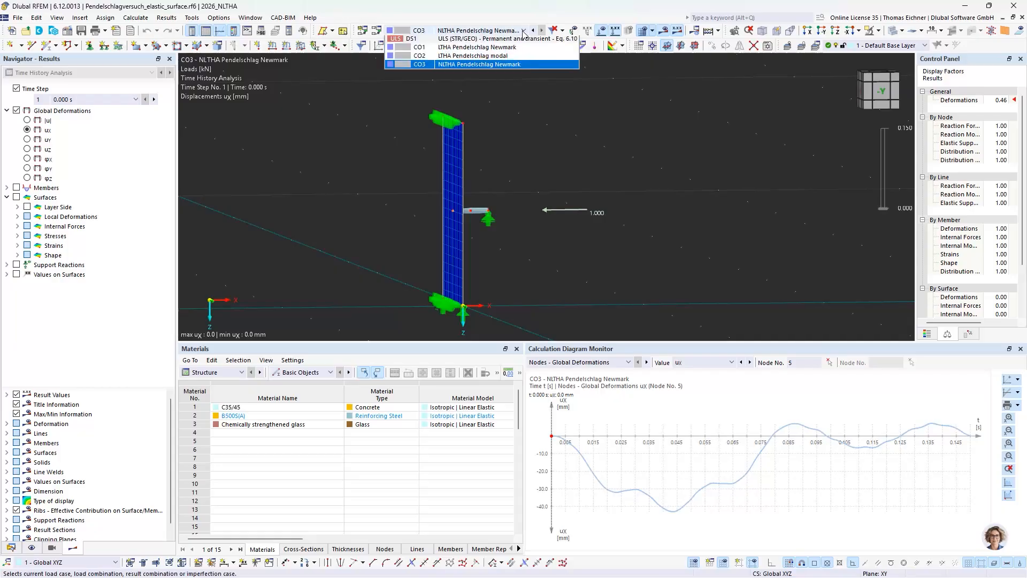
click(457, 78)
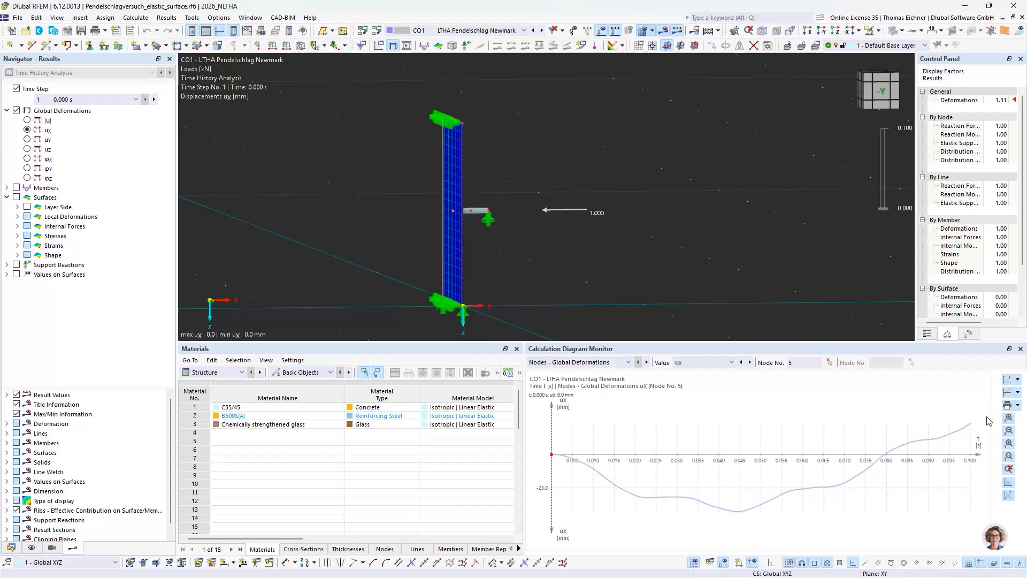
click(464, 30)
click(482, 94)
Step: Assign node 6 on the impactor to the calculation diagram, with the model viewed from the side
scroll(544, 213, down, 2)
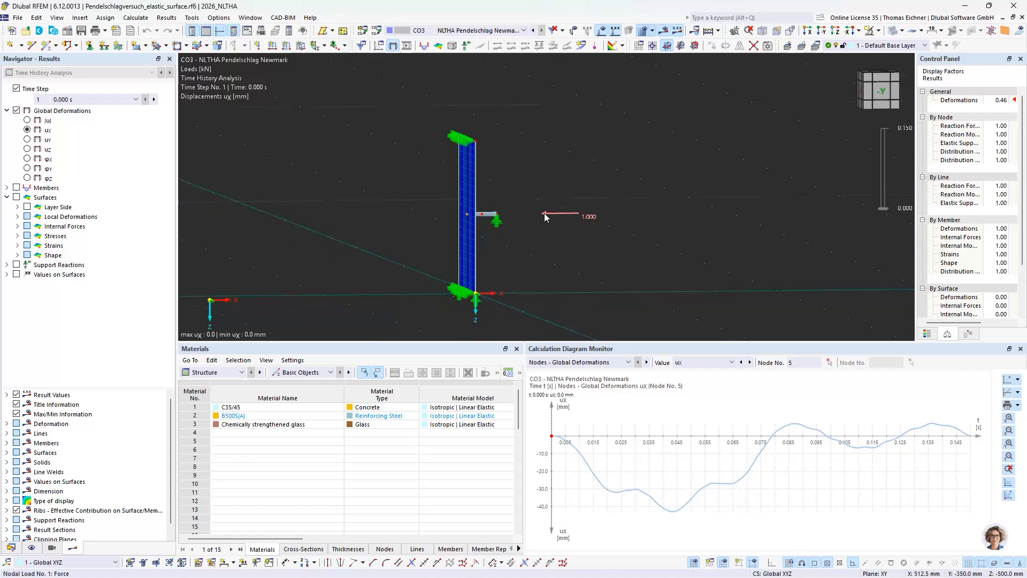
ctrl+middle_drag(649, 224, 643, 223)
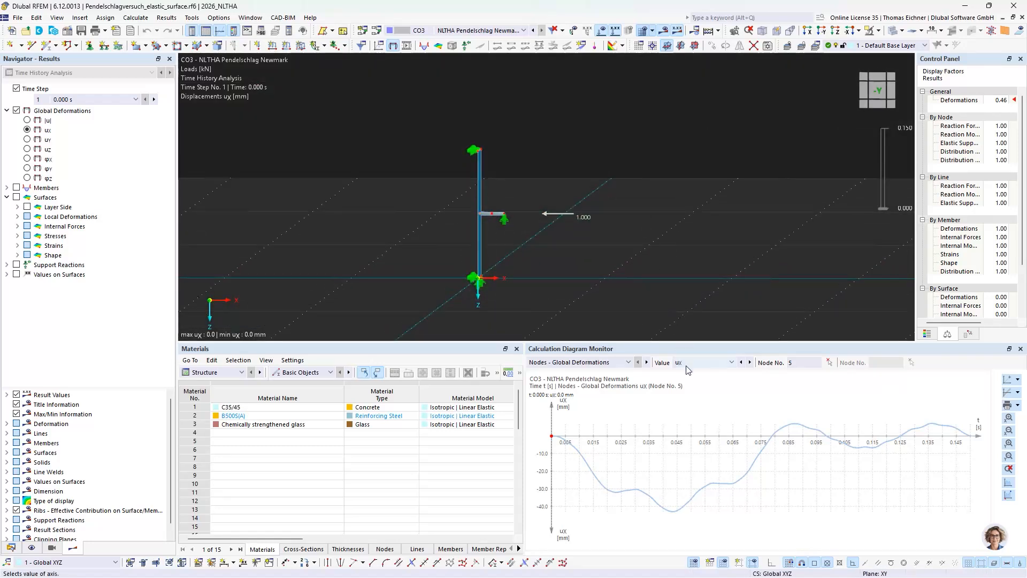
click(830, 363)
click(503, 213)
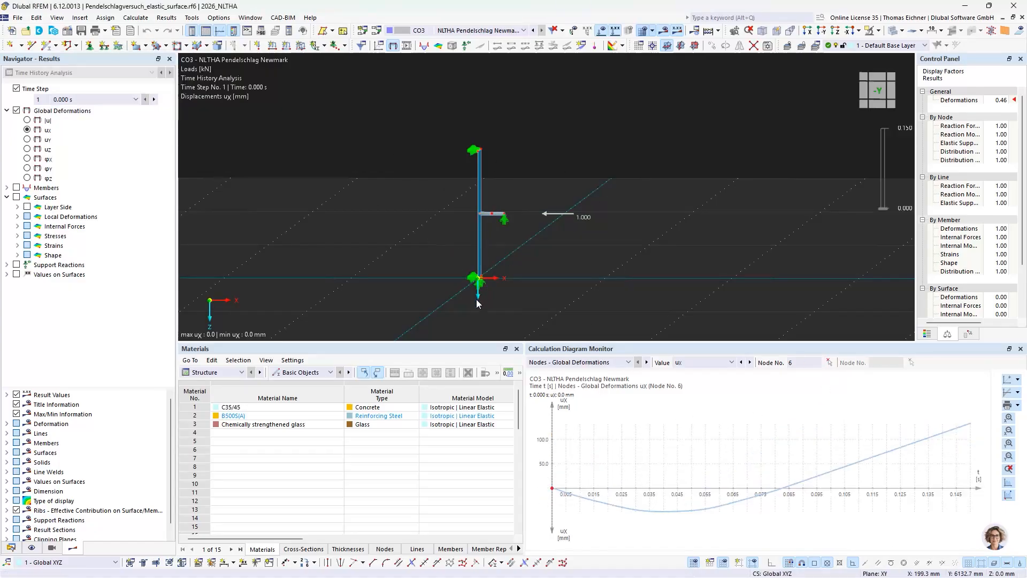
Step: Change the calculation diagram to Nodes - Velocities and plot the x-direction velocity of node 6
click(730, 363)
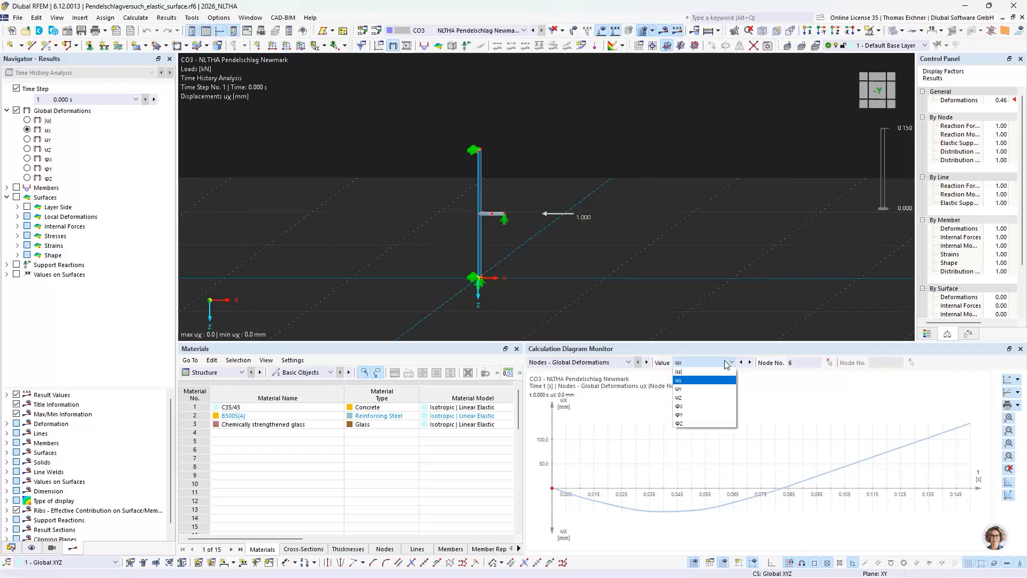
click(691, 370)
click(603, 363)
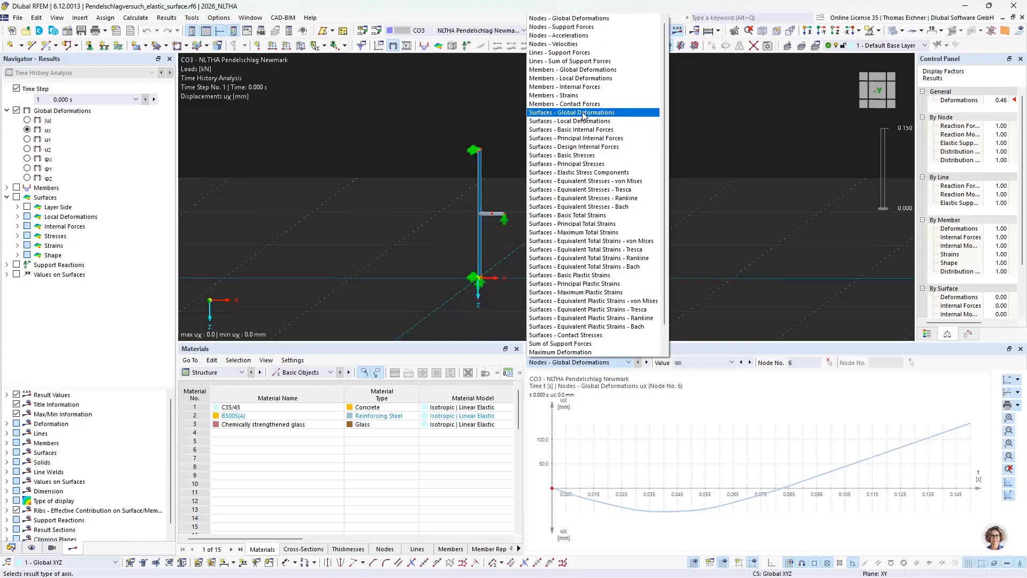
click(569, 44)
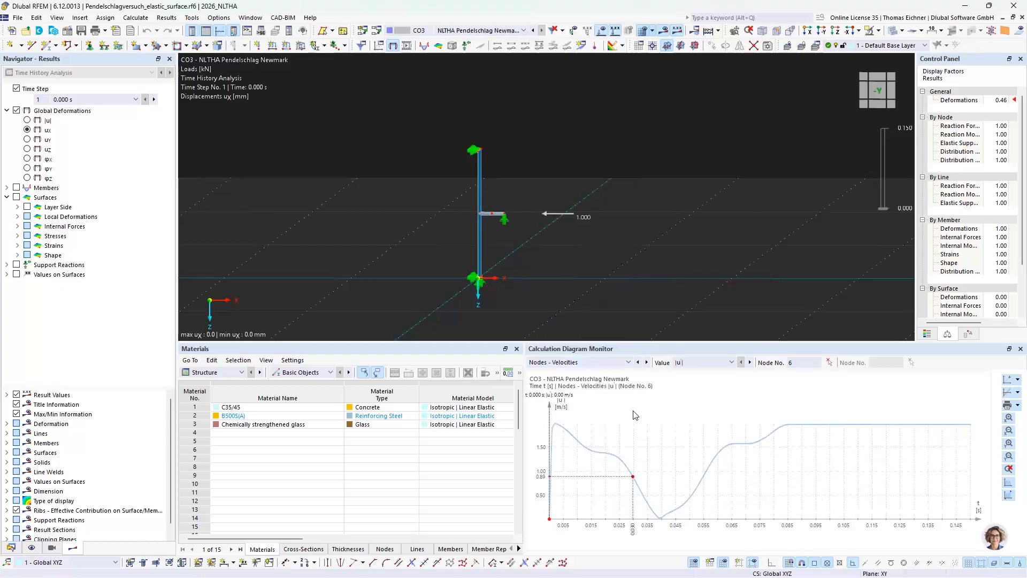
click(731, 362)
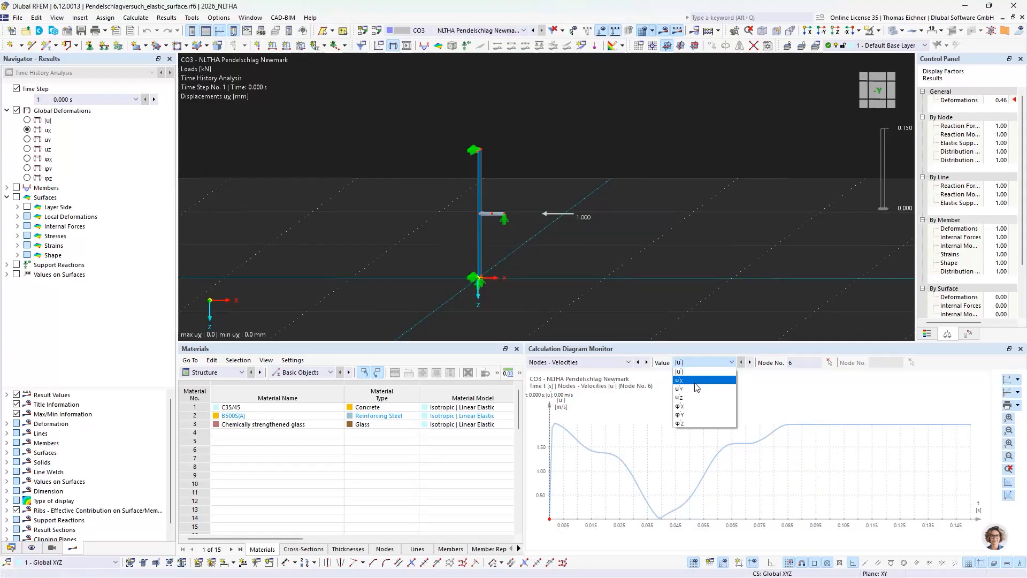
click(734, 381)
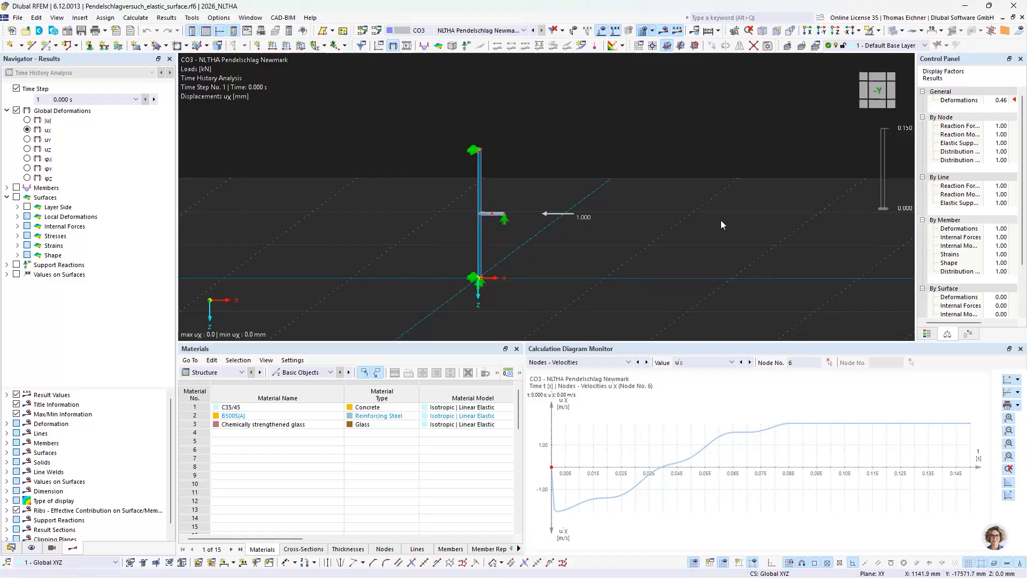
Step: Set the general deformation display factor to 5.00 and start the time step animation
right_click(70, 96)
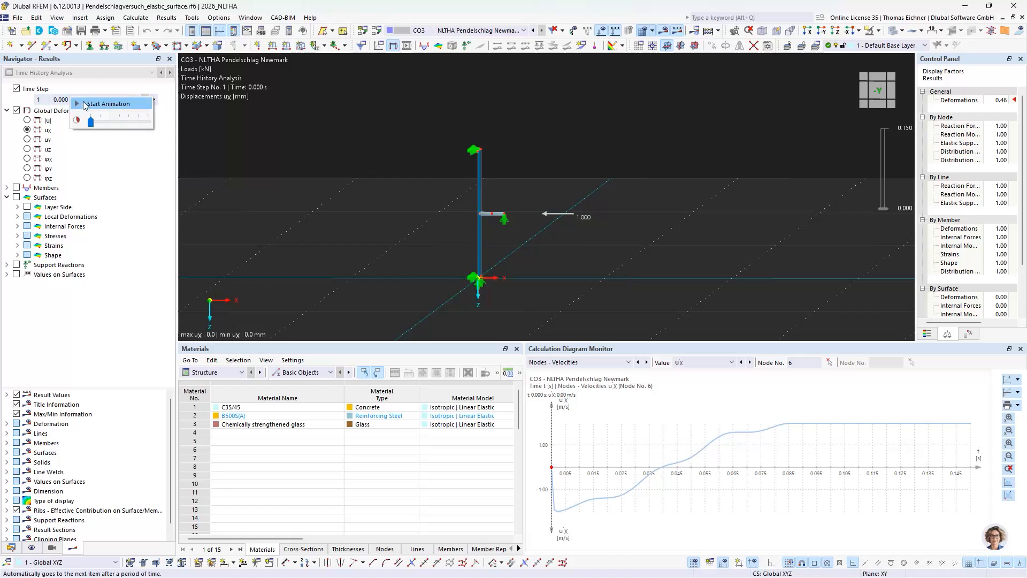
click(1001, 99)
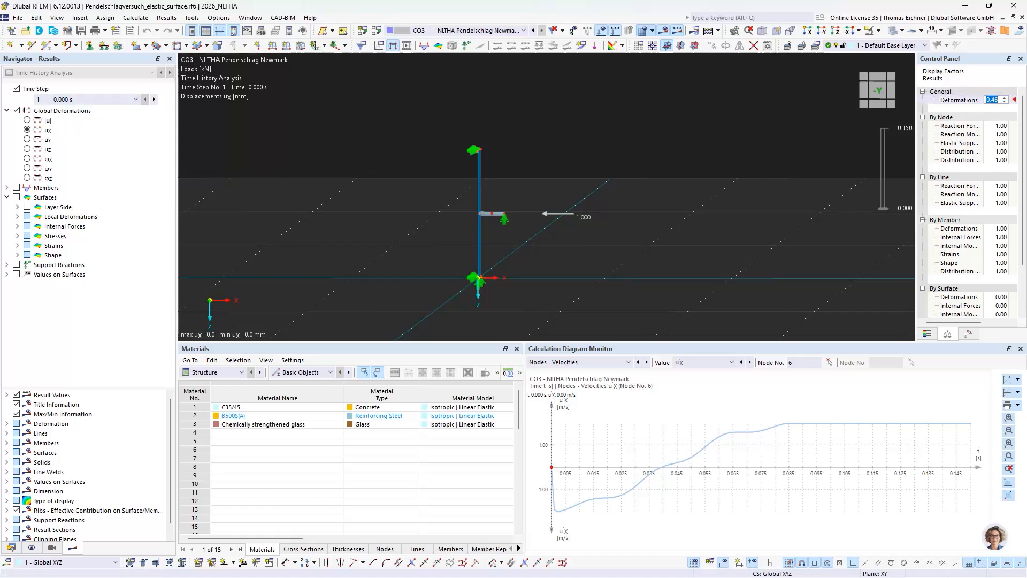
key(Return)
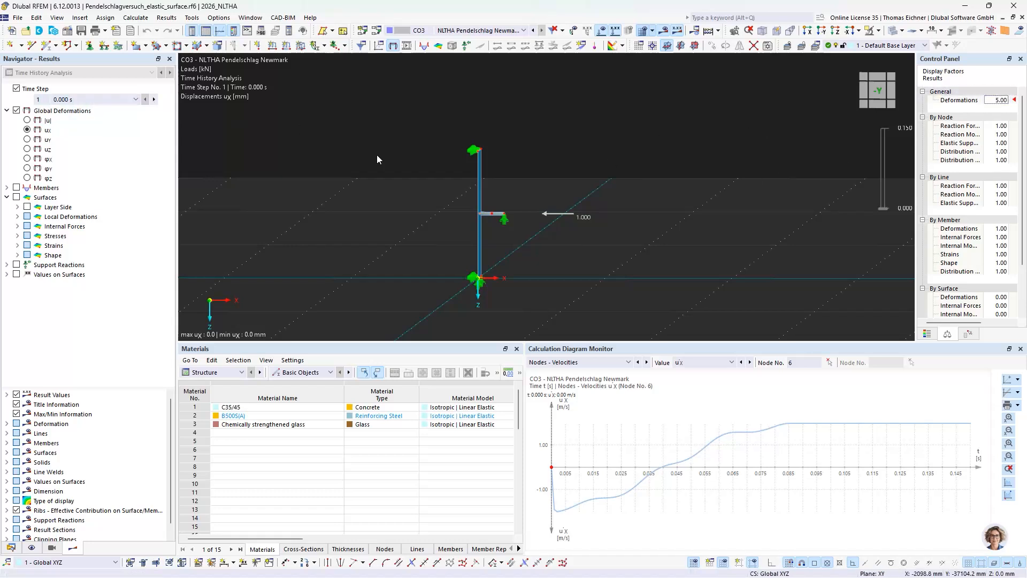
right_click(96, 104)
click(102, 107)
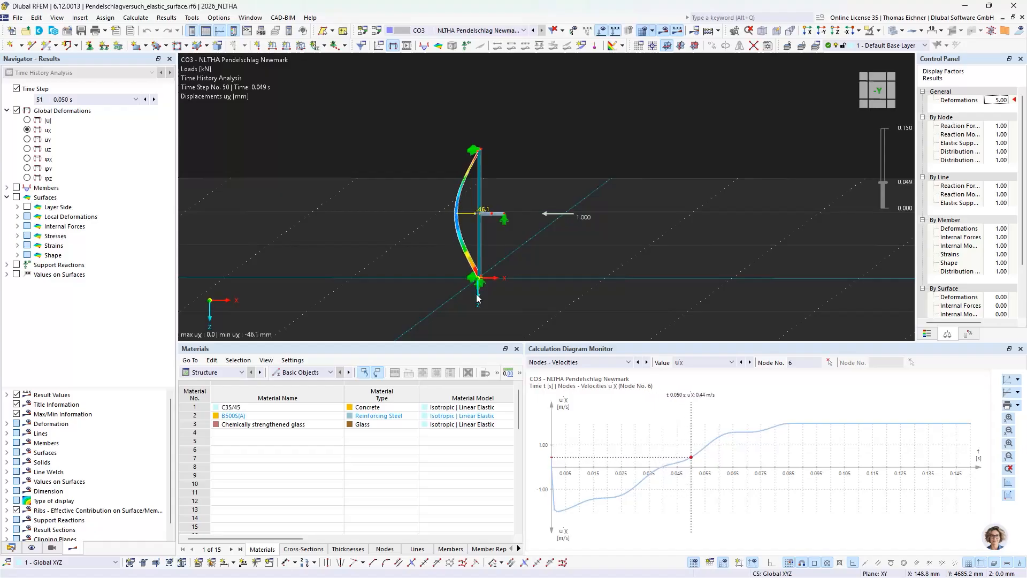
Step: Replay the time step animation with an adjusted animation time step, watch the impact and rebound, and stop it
right_click(110, 103)
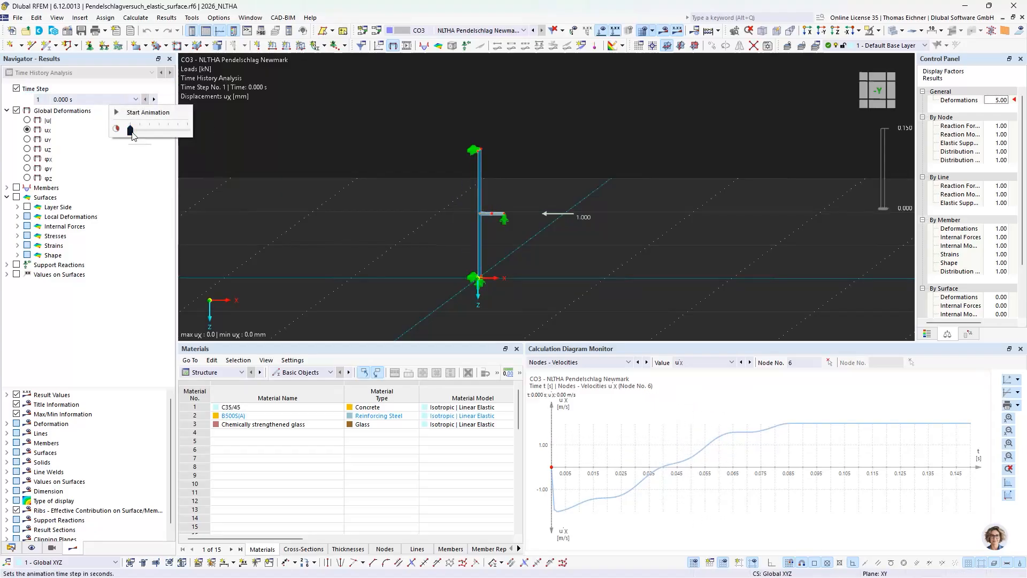
click(125, 113)
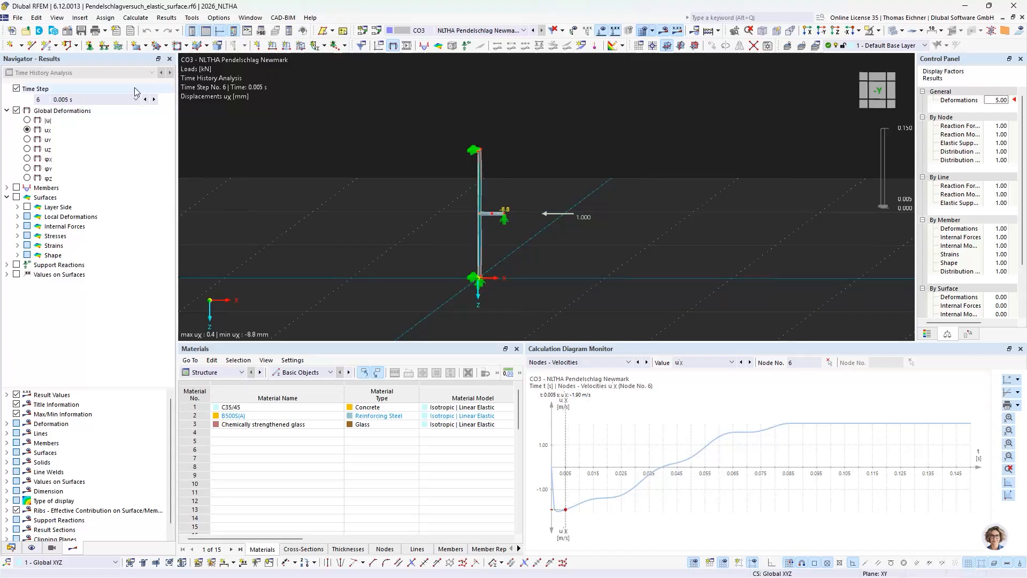
click(83, 102)
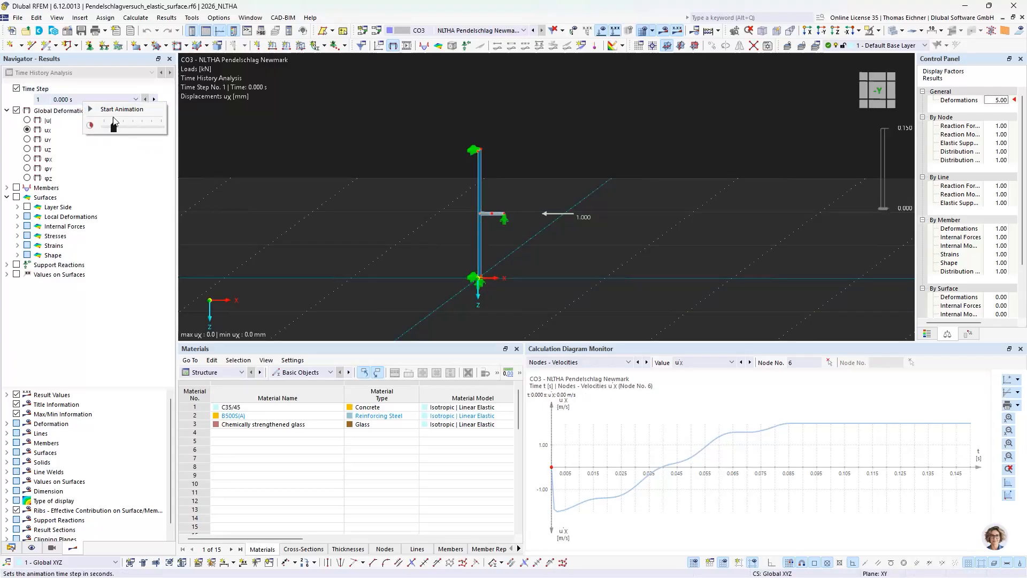
click(114, 109)
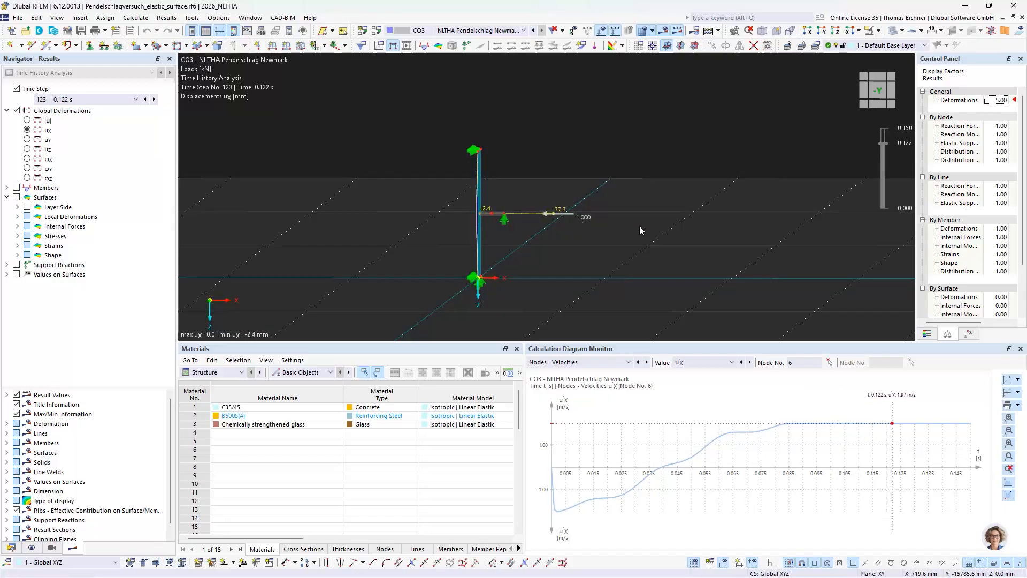
key(Escape)
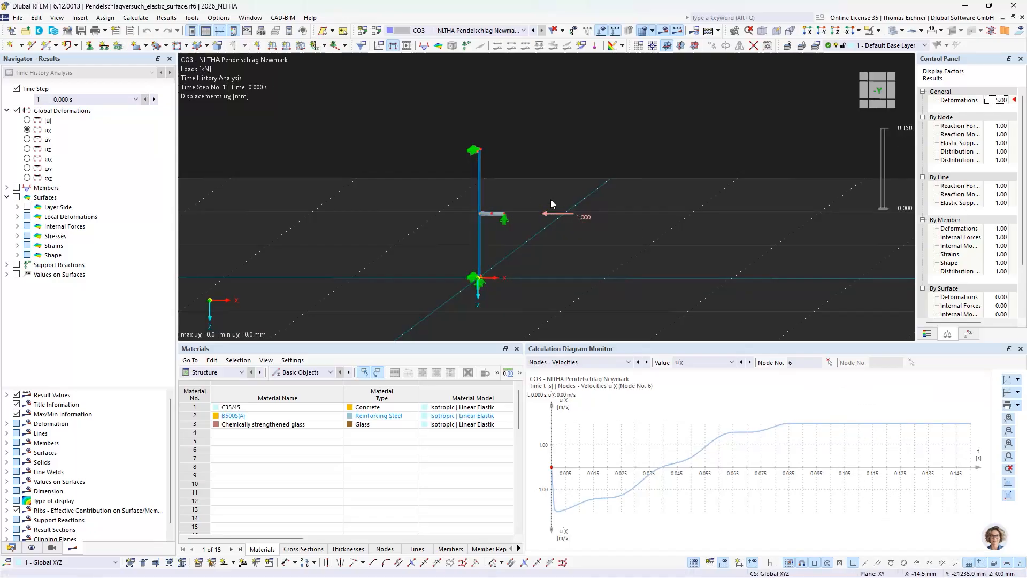
Step: Collapse the elastic surface model in the data tree and switch to the model Pendelschlagversuch_solid.rf6
click(10, 547)
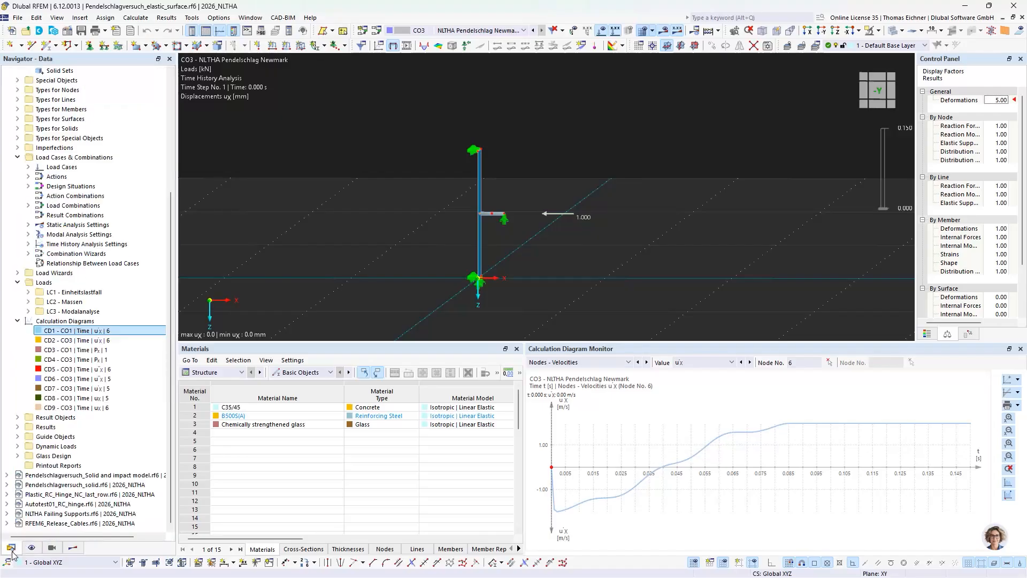
scroll(86, 351, up, 6)
click(7, 80)
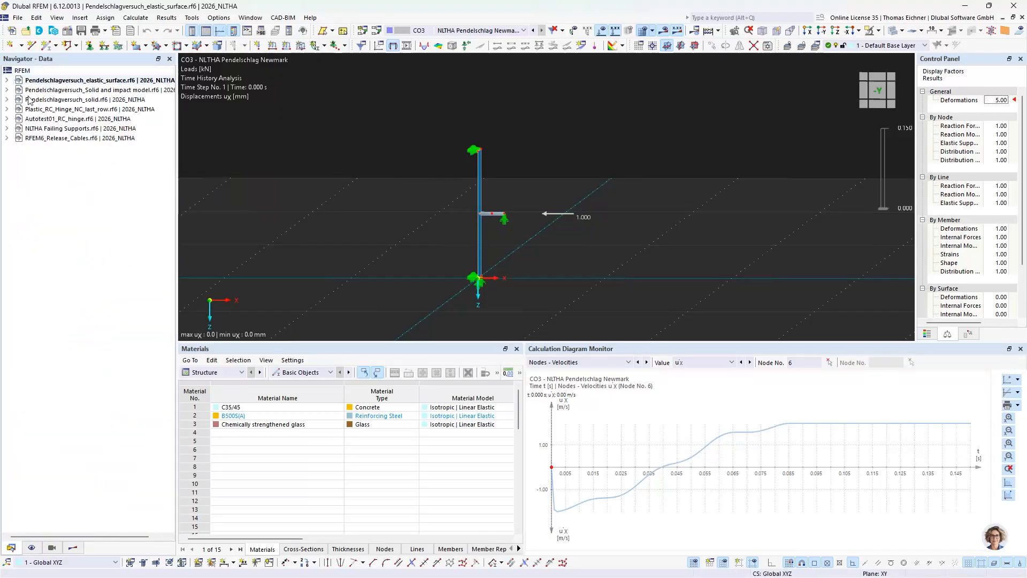
click(132, 102)
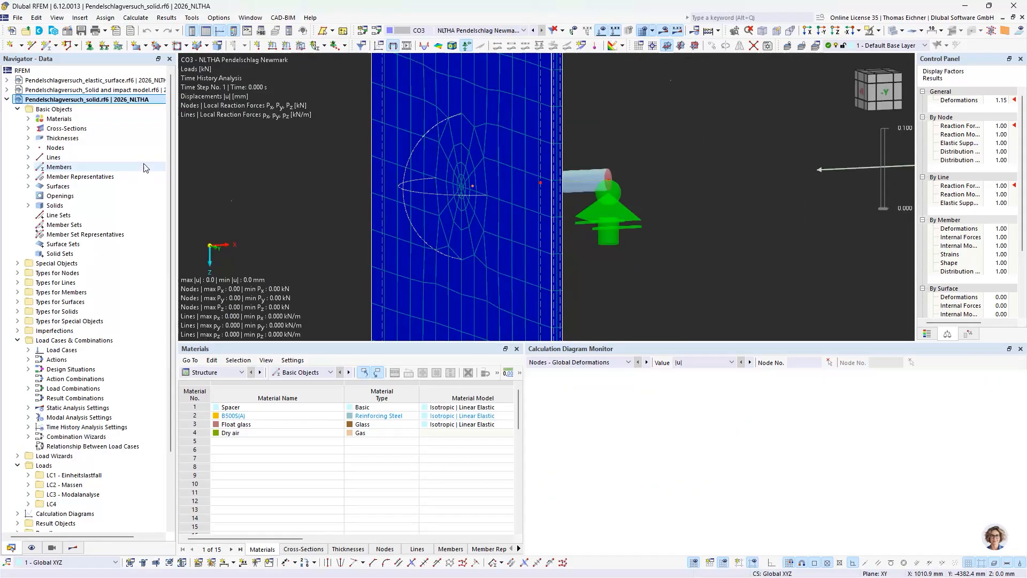
Step: Examine the whole solid glass pane and the nodal supports at its lower corners
scroll(687, 169, down, 4)
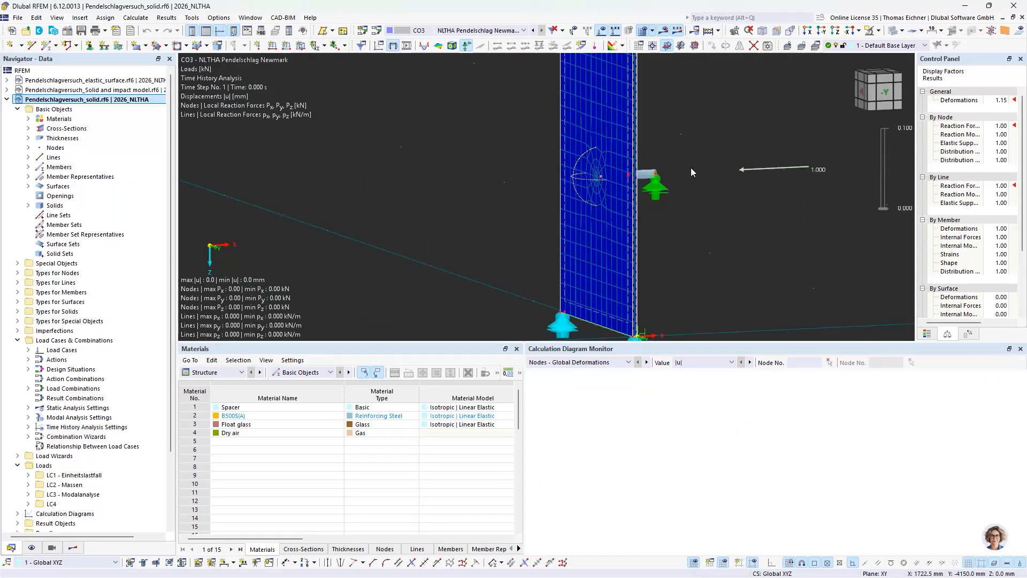
scroll(692, 168, down, 3)
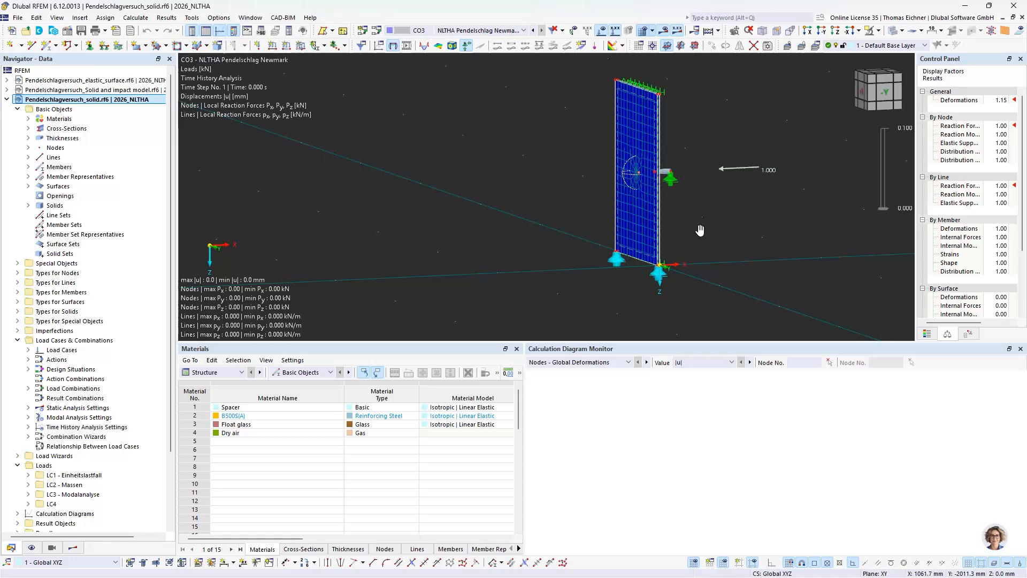
middle_drag(700, 230, 659, 273)
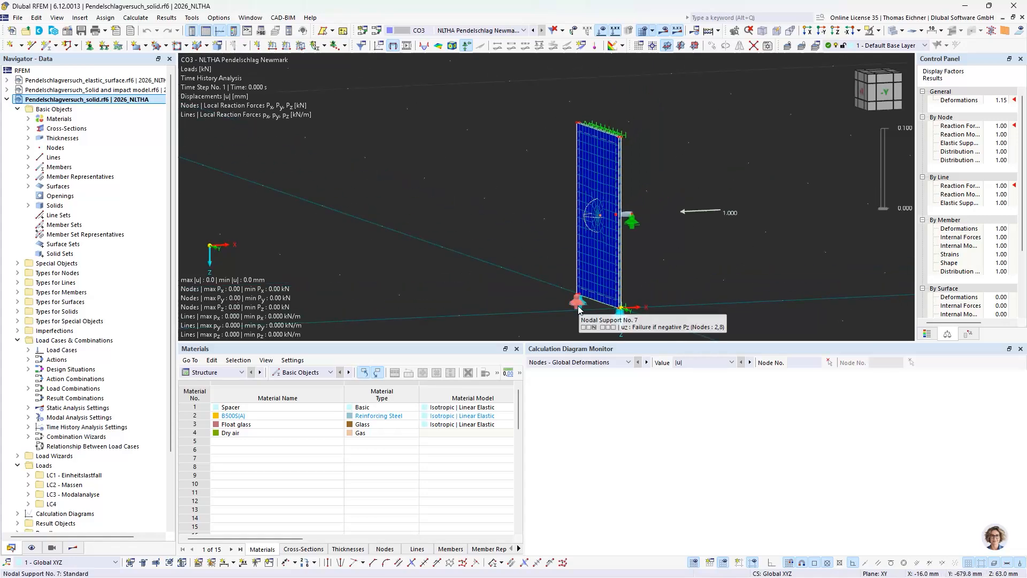
scroll(580, 311, up, 5)
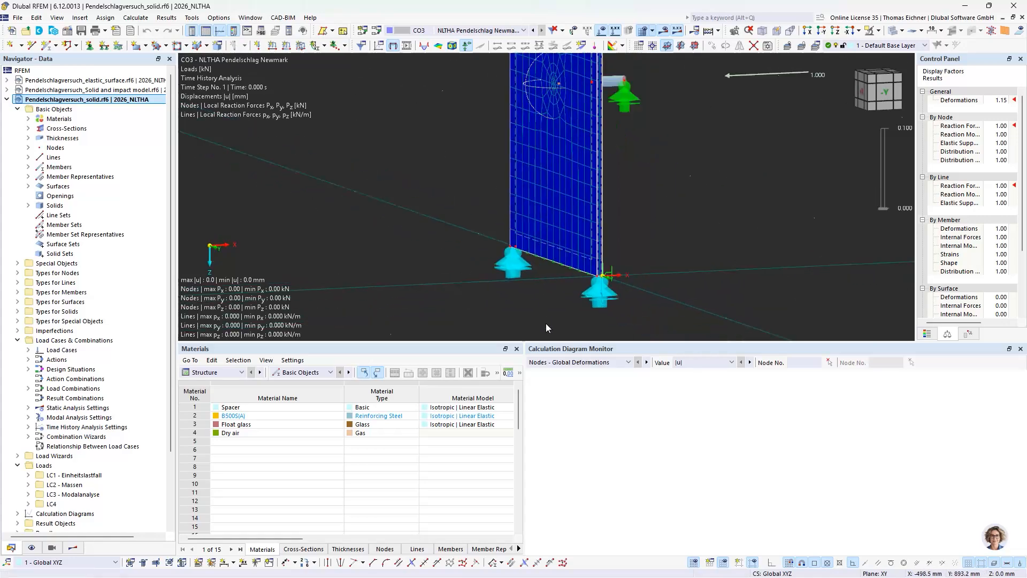
scroll(548, 257, down, 4)
middle_drag(617, 165, 619, 253)
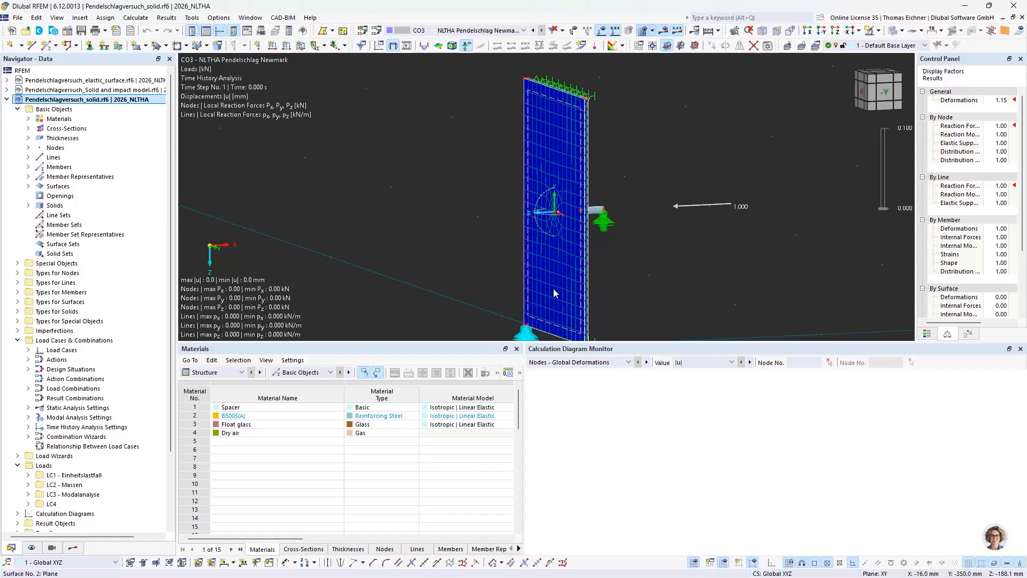
scroll(645, 295, down, 1)
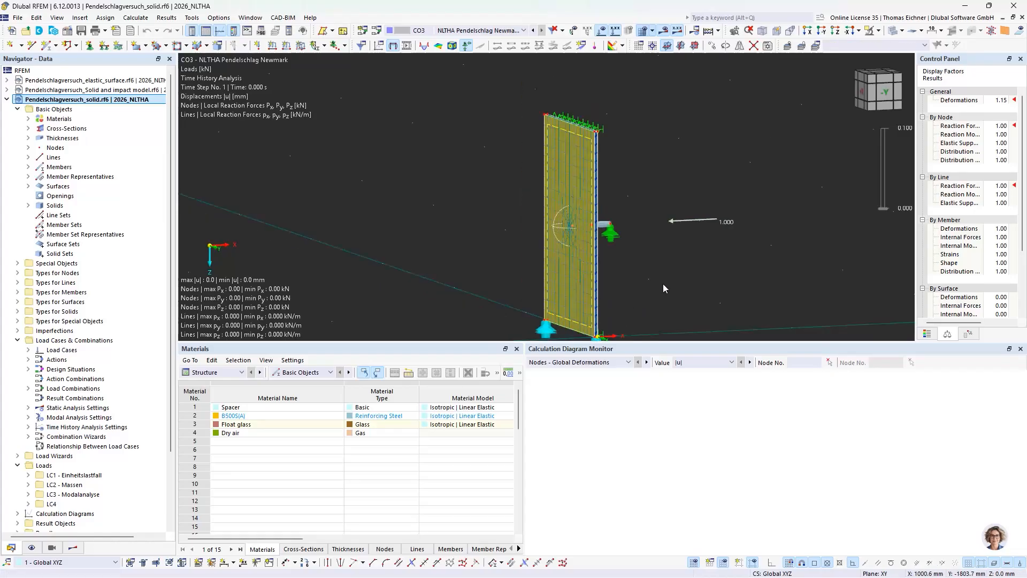
Step: Examine the pane's side profile, the impactor connection and the circular mesh refinement at the impact point
ctrl+middle_drag(662, 284, 573, 304)
ctrl+middle_drag(659, 304, 693, 275)
mouse_move(569, 219)
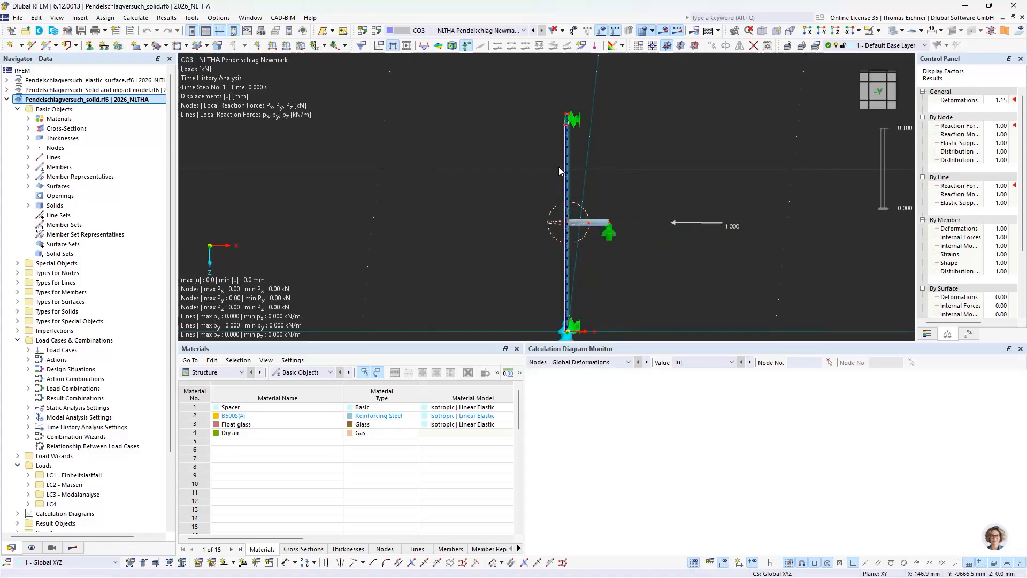
ctrl+middle_drag(666, 171, 612, 213)
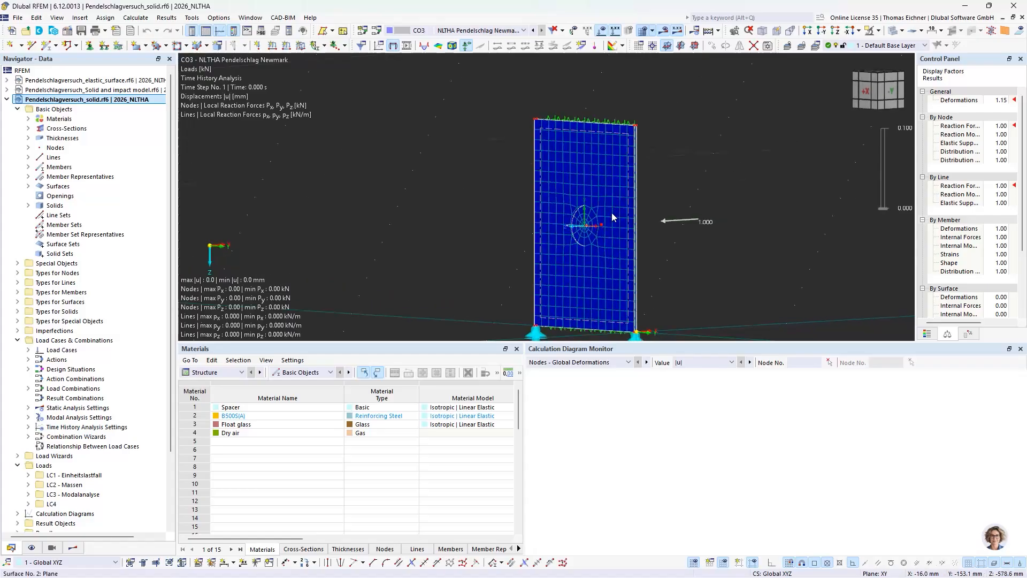
scroll(612, 213, up, 3)
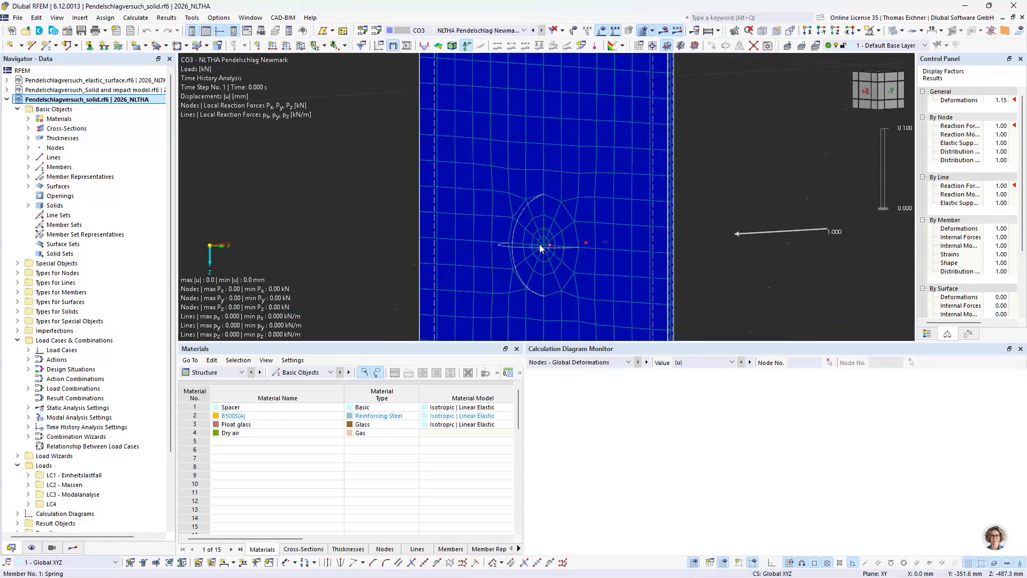
scroll(539, 247, down, 2)
scroll(539, 247, up, 3)
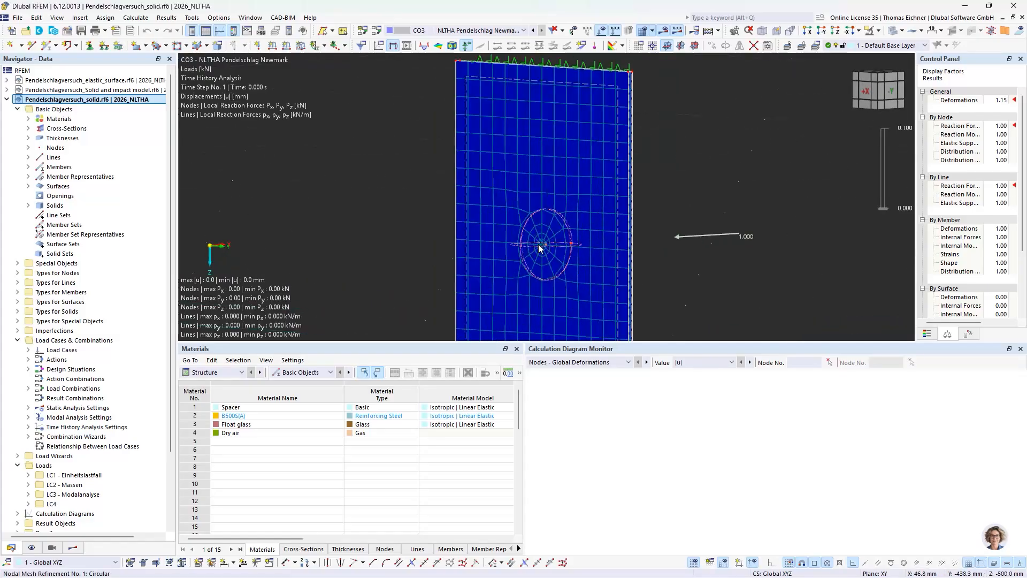
scroll(537, 247, down, 2)
scroll(538, 247, down, 4)
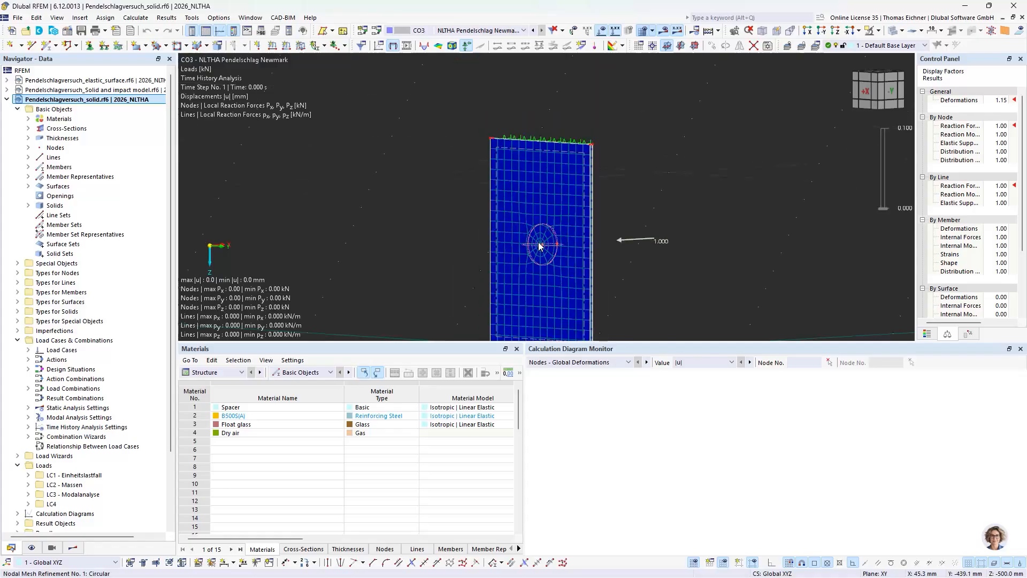
ctrl+middle_drag(616, 199, 498, 214)
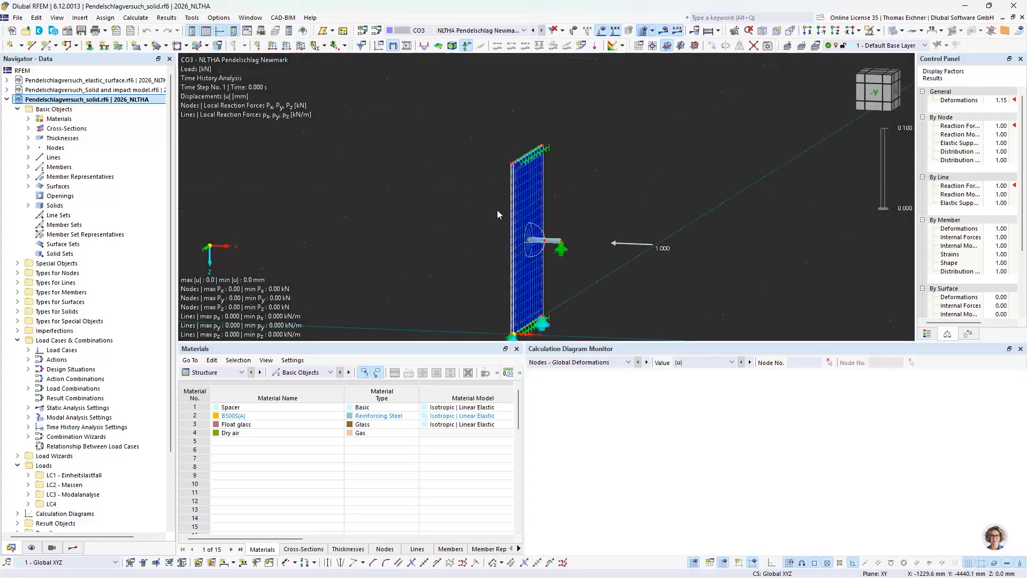
Step: Plot the X-direction nodal velocity over time for the node at the impactor's outer end in the calculation diagram
ctrl+middle_drag(617, 202, 655, 190)
click(487, 30)
click(488, 34)
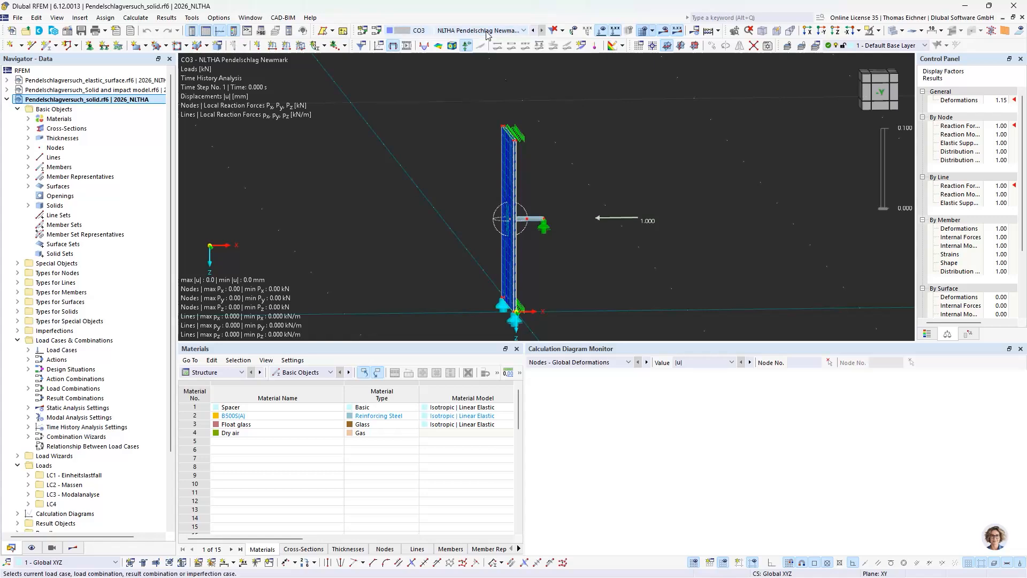
ctrl+middle_drag(672, 135, 665, 133)
click(629, 362)
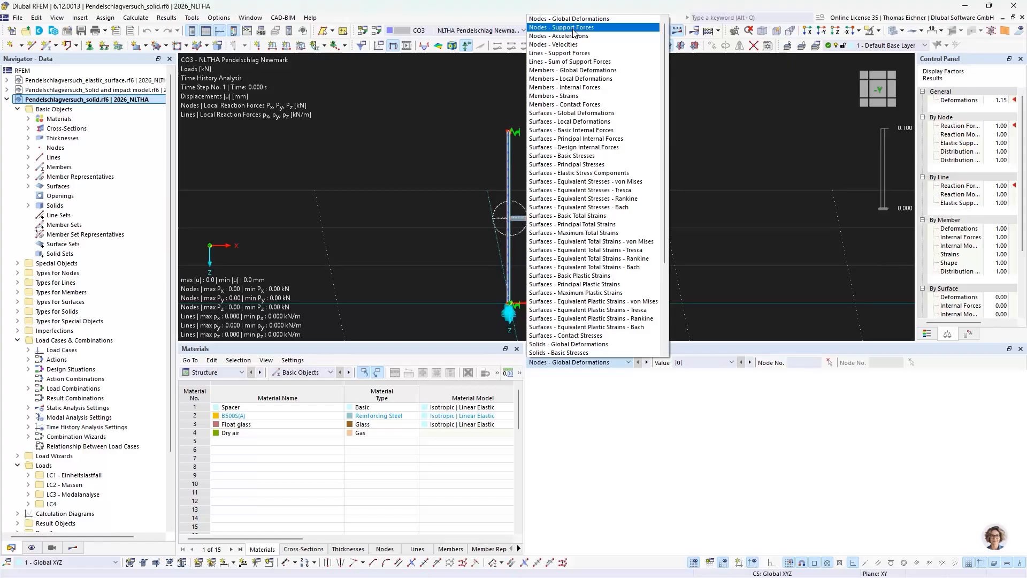
click(565, 44)
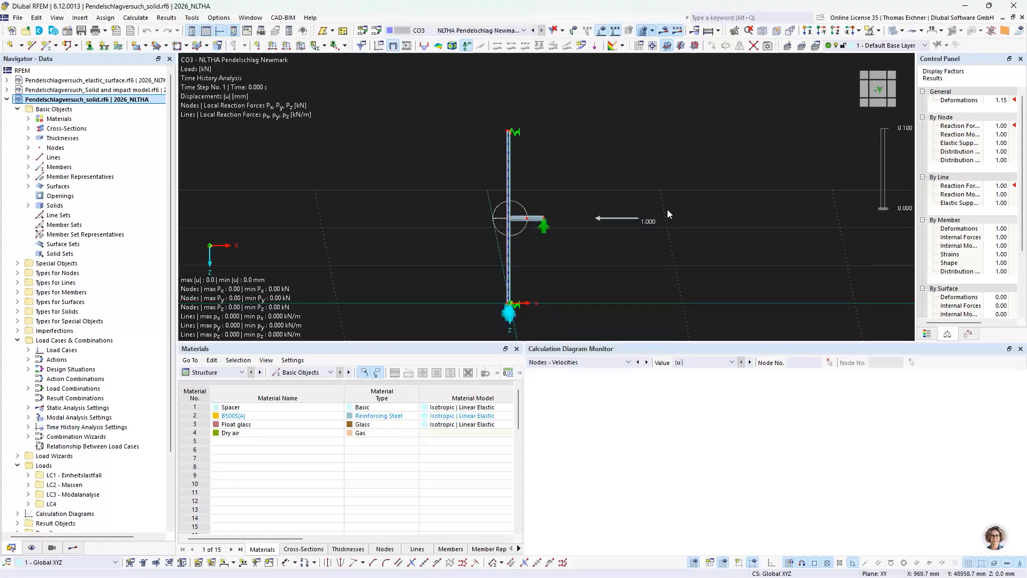
click(702, 362)
click(699, 381)
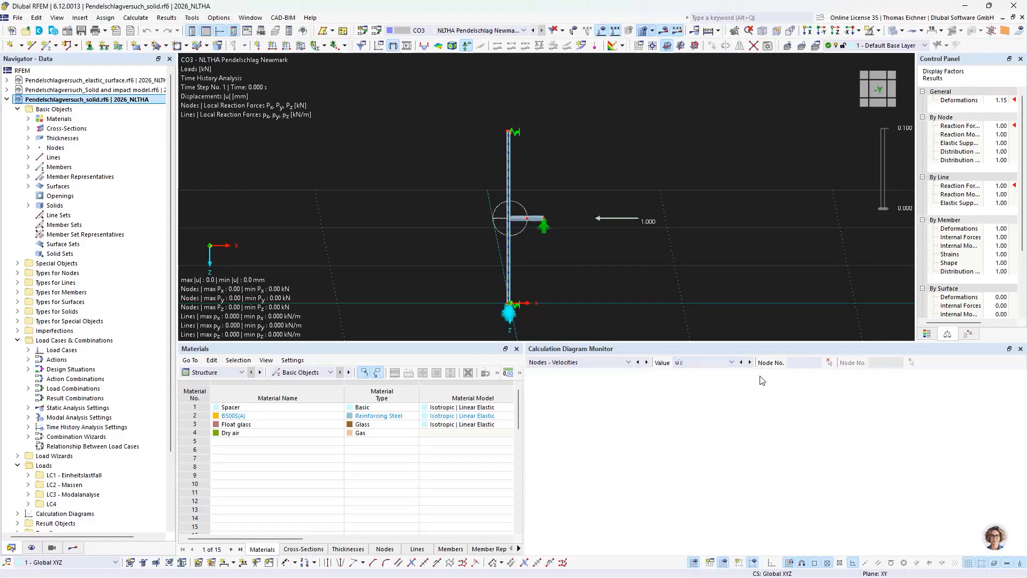
click(543, 219)
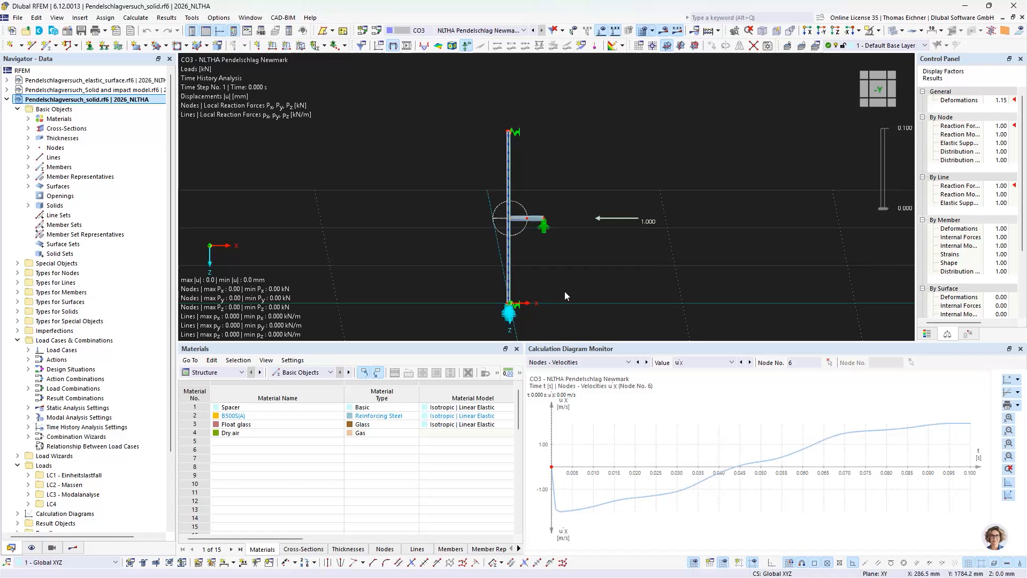
Step: Show the time step results of the time history analysis and close the calculation diagram
click(74, 548)
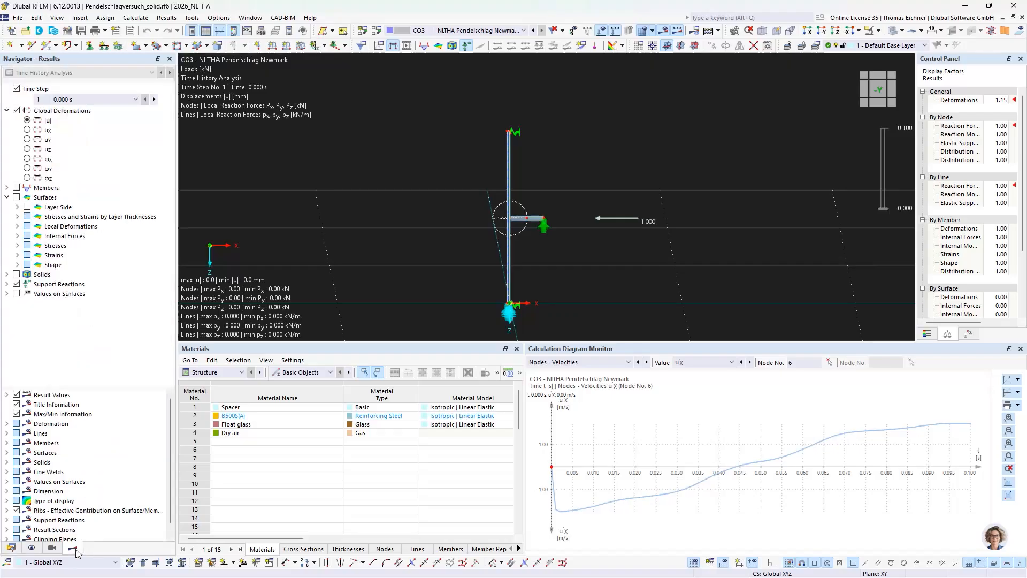
right_click(68, 101)
click(119, 128)
click(1020, 349)
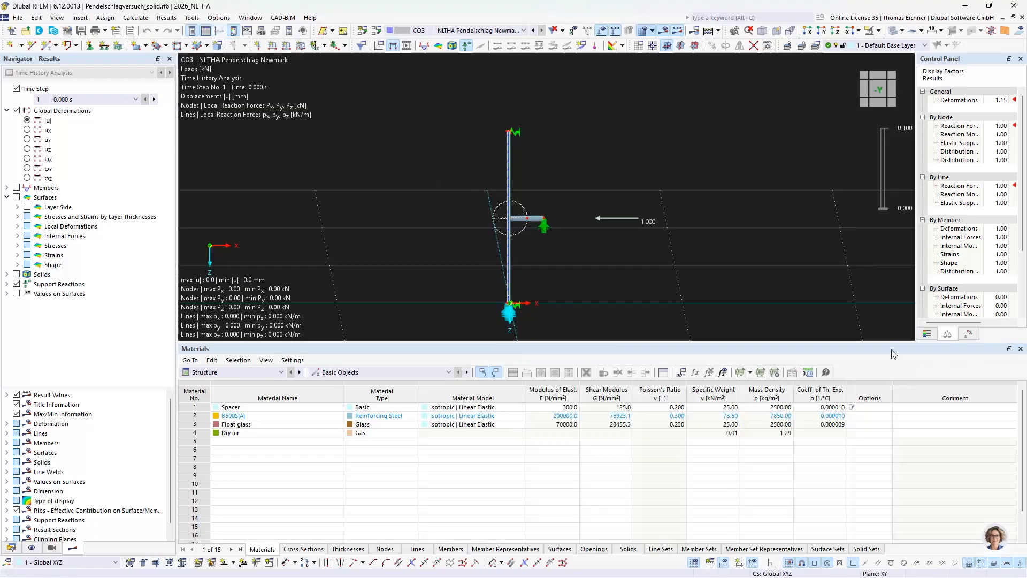
Step: List the calculation errors and warnings and read the descriptions for the lines, surfaces, solid and load combination
click(209, 373)
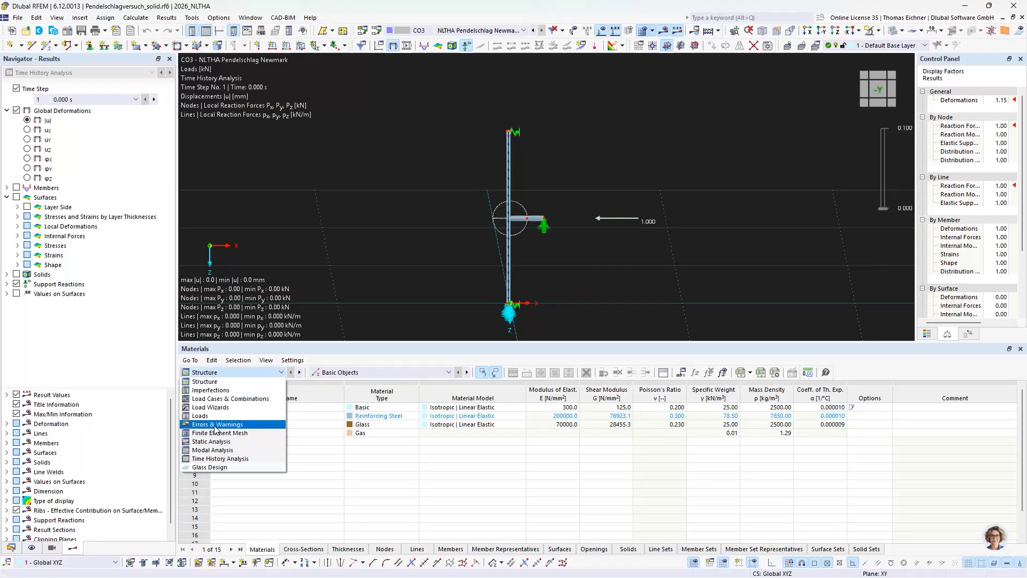
click(216, 425)
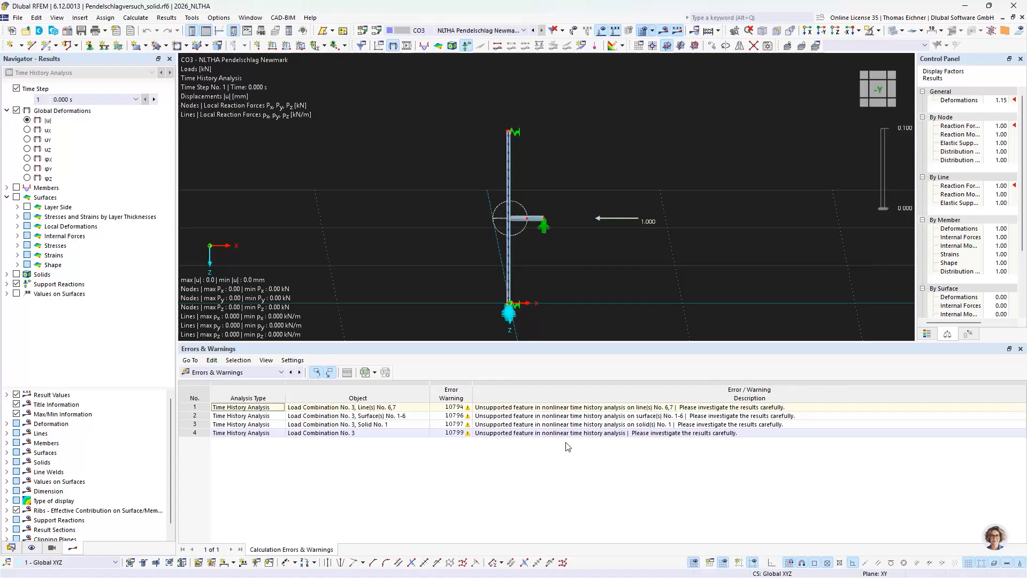
click(499, 408)
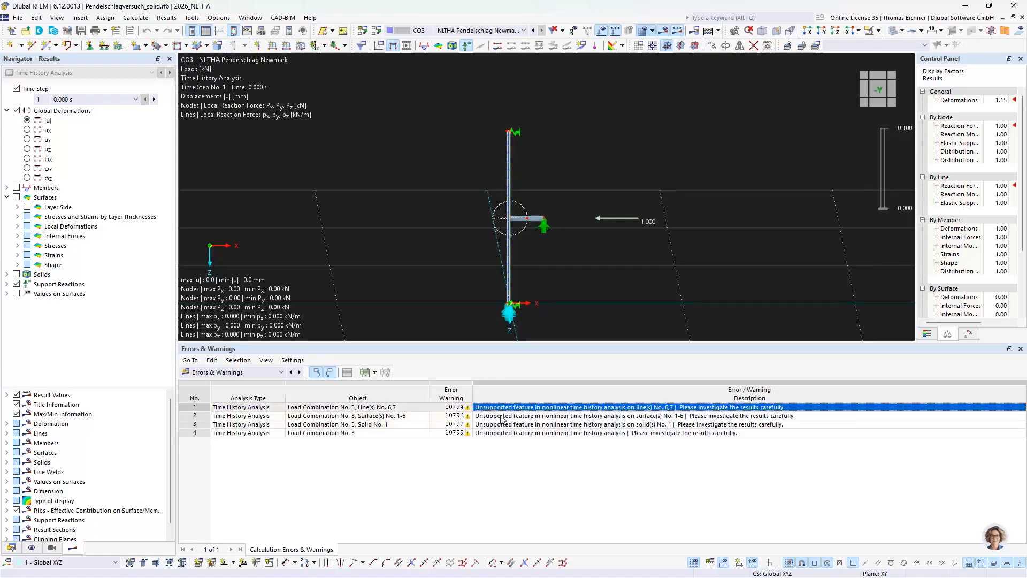
click(502, 416)
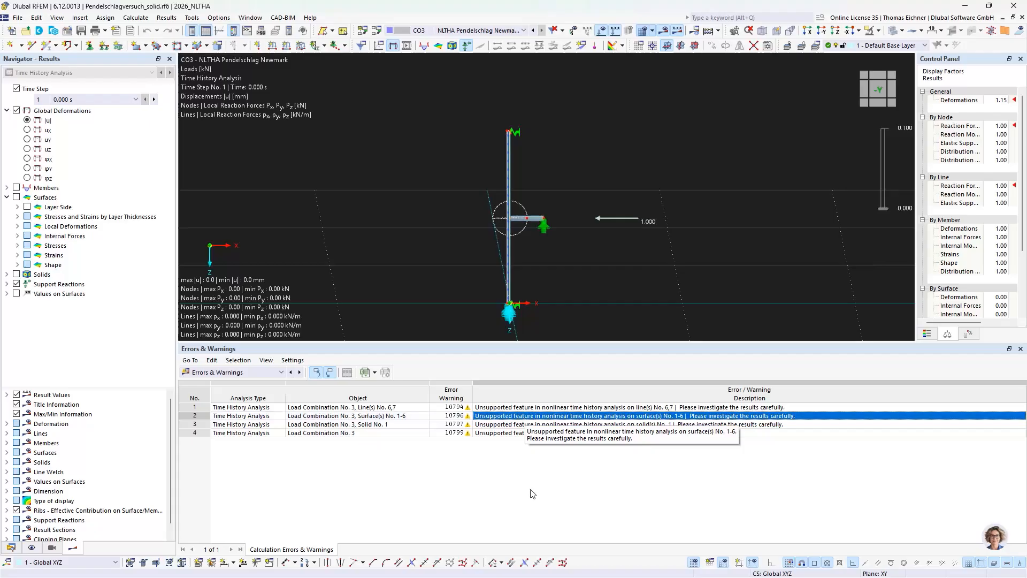
click(512, 514)
click(511, 434)
click(519, 424)
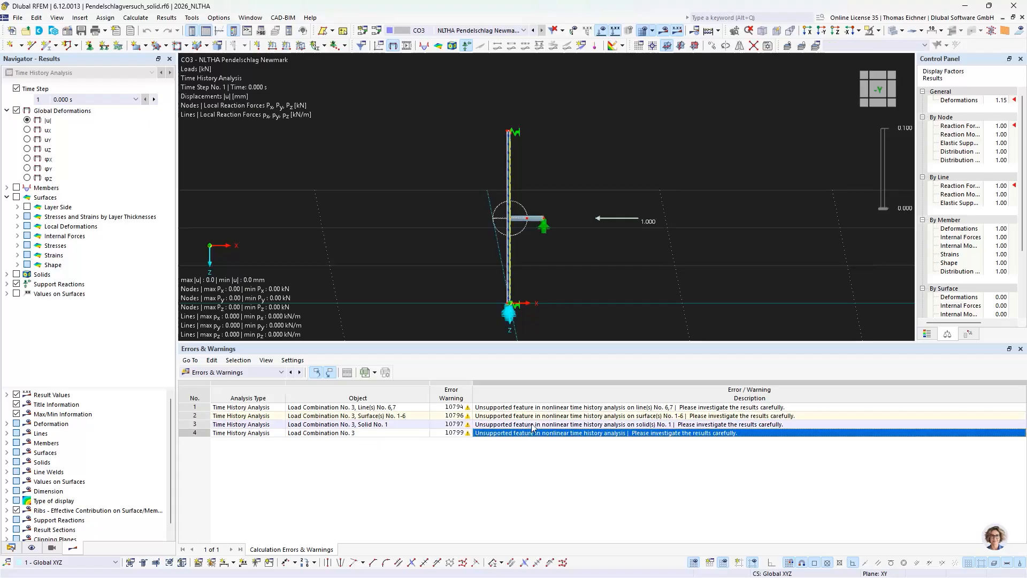
click(529, 416)
click(535, 408)
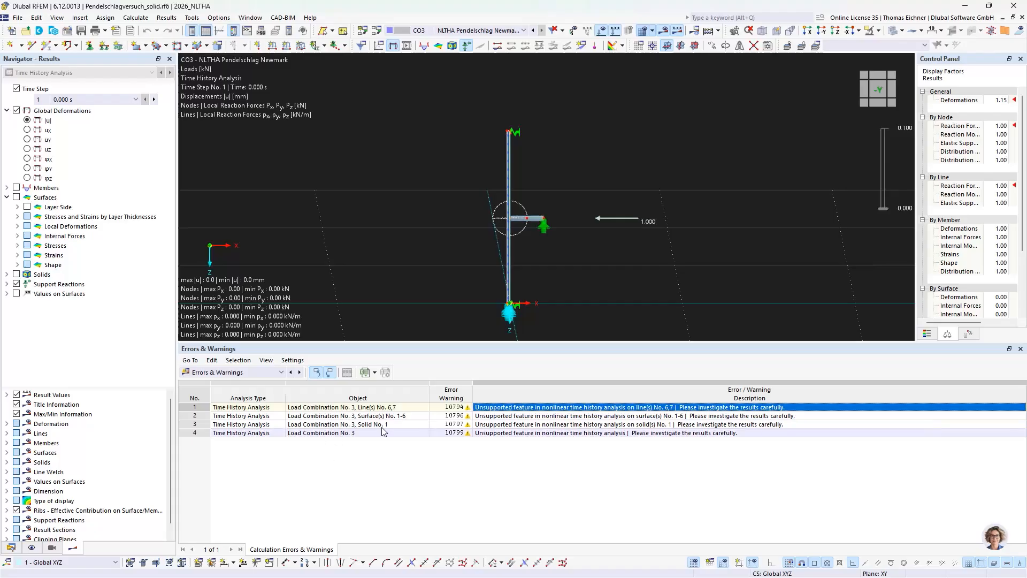
Step: Check which objects the warnings refer to, comparing the line, solid and load combination entries
click(405, 411)
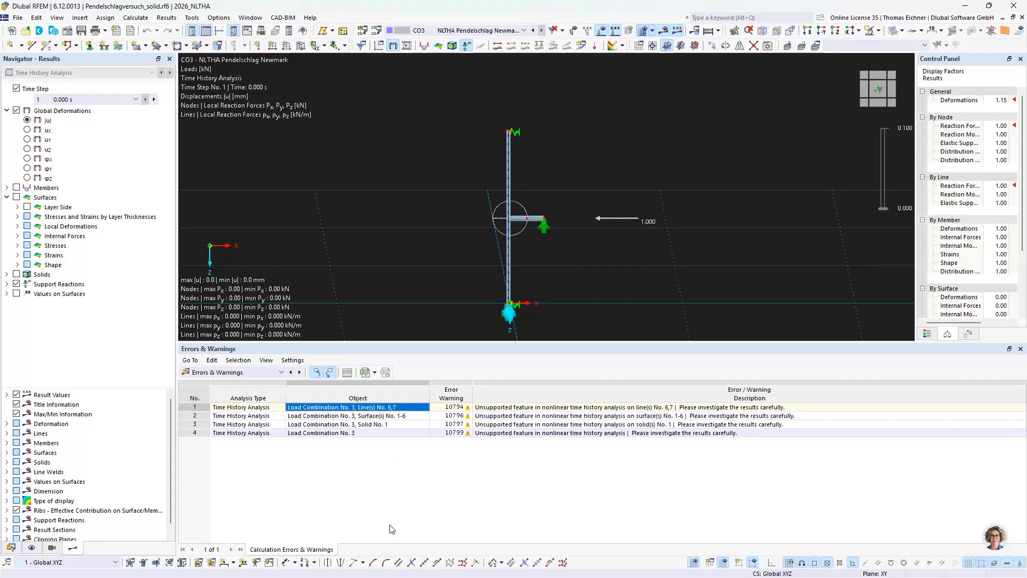
click(395, 480)
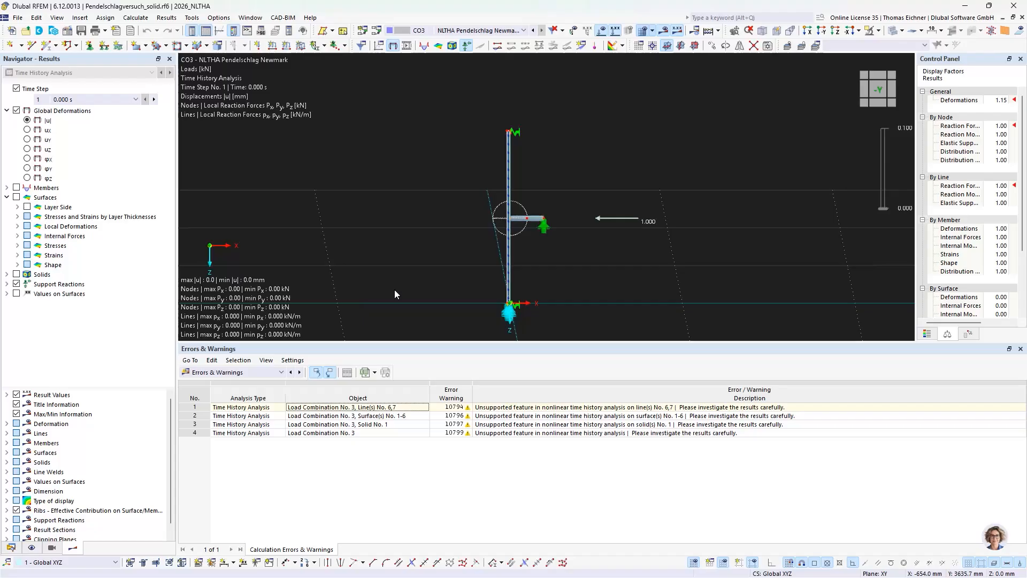
click(493, 425)
click(493, 433)
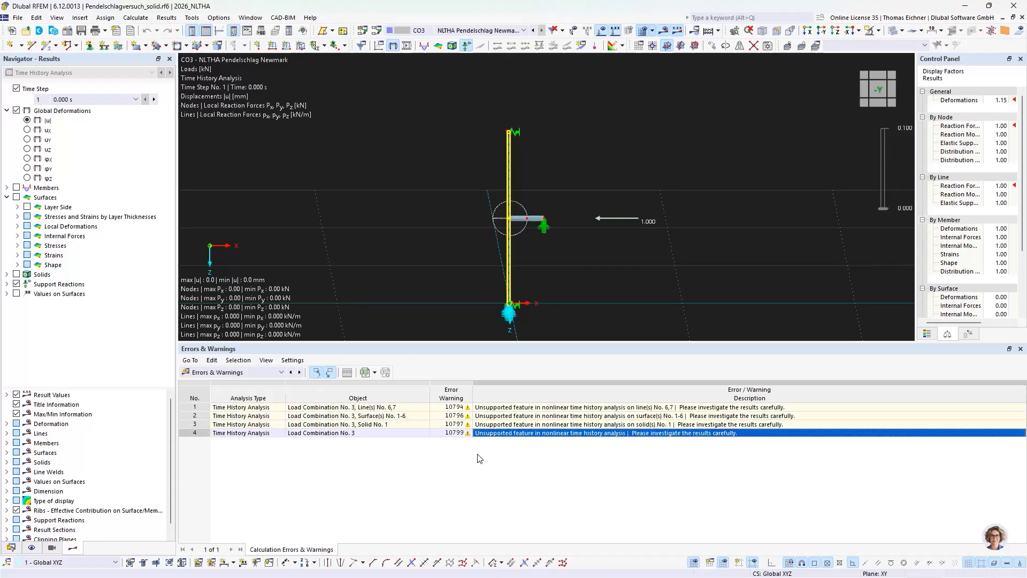
click(478, 458)
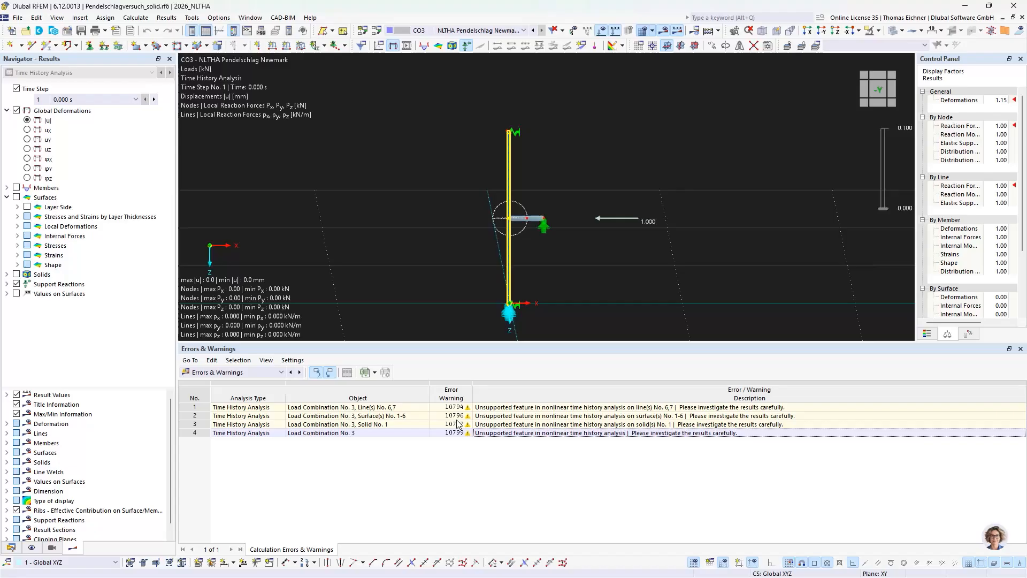
Step: Shrink the warnings table to enlarge the model view and recheck the warning descriptions for the lines and solid
drag(455, 342, 398, 382)
click(418, 345)
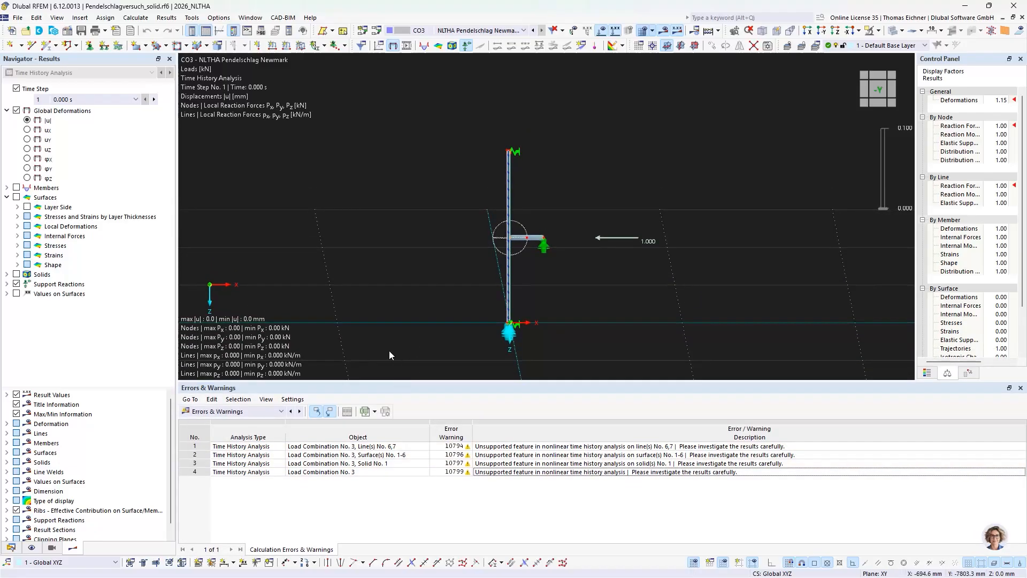
click(484, 446)
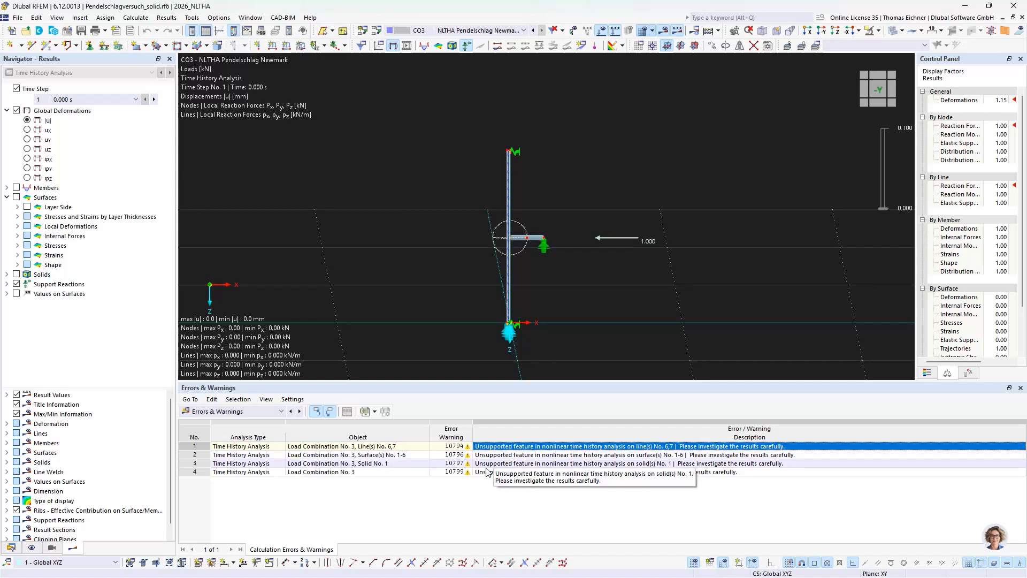
click(485, 481)
click(485, 473)
click(487, 465)
click(492, 478)
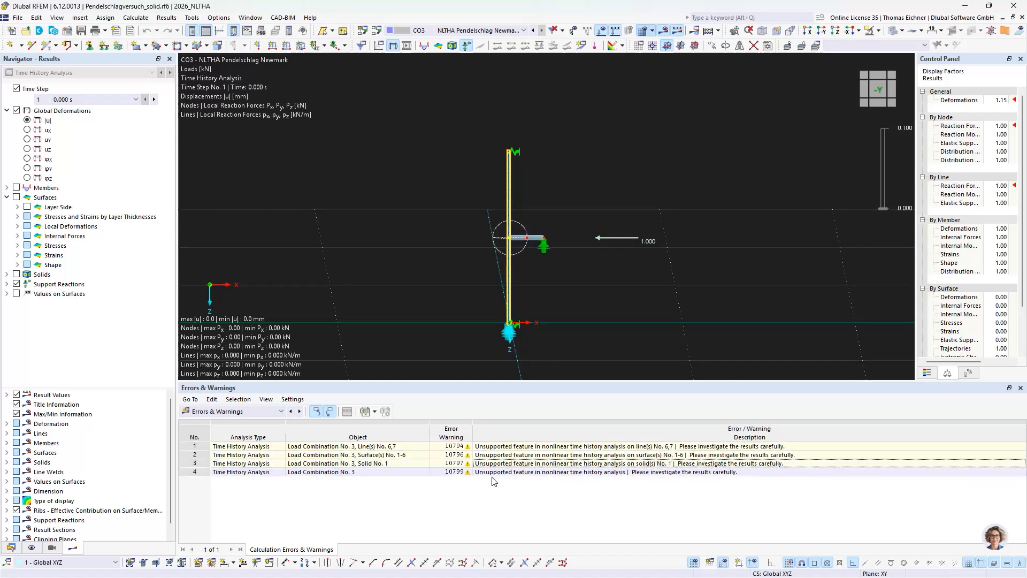
click(490, 473)
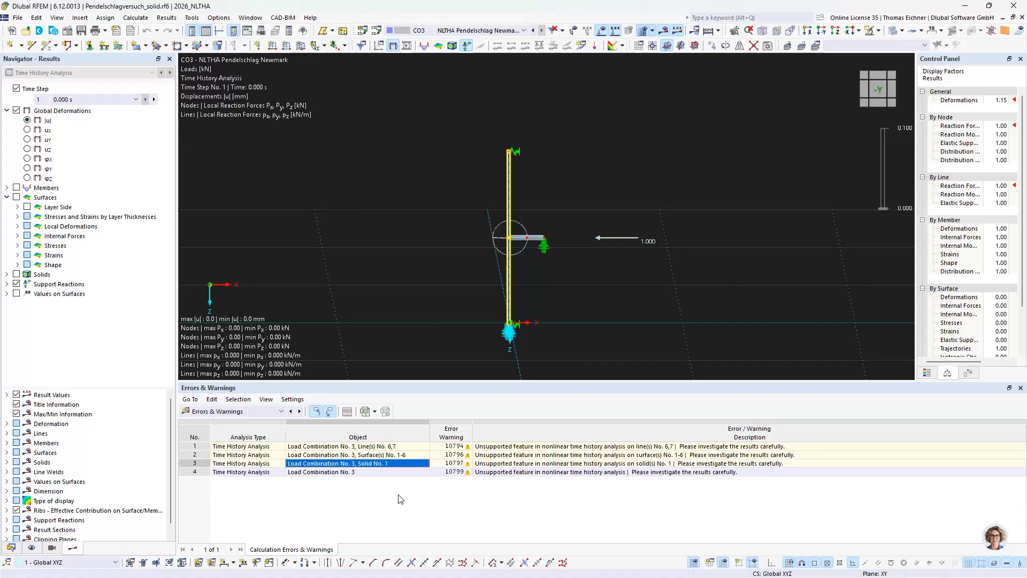
Step: Locate the lines, surfaces 1-6 and solid 1 named in the warnings on the glass pane model
click(402, 455)
click(395, 449)
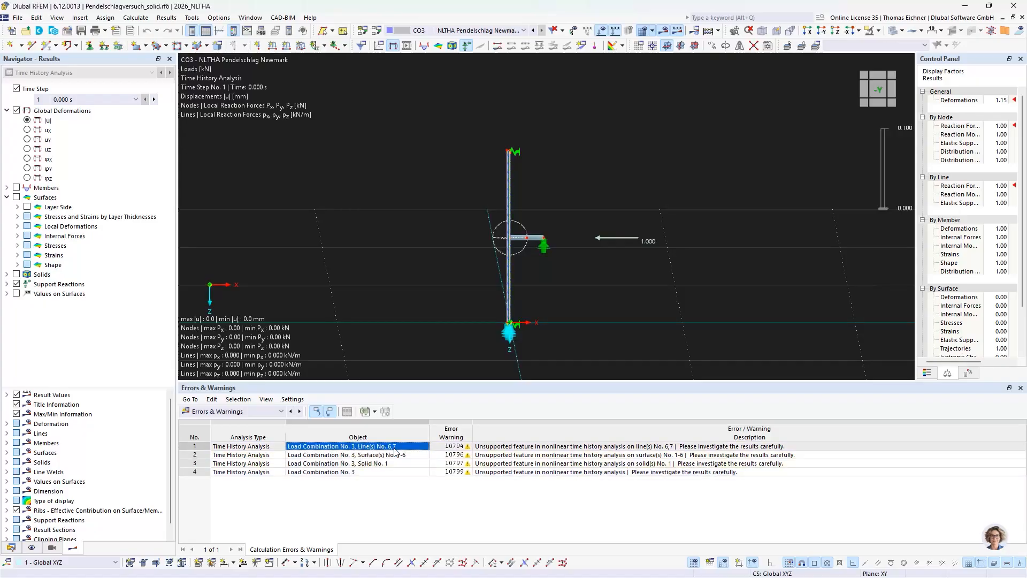
click(361, 456)
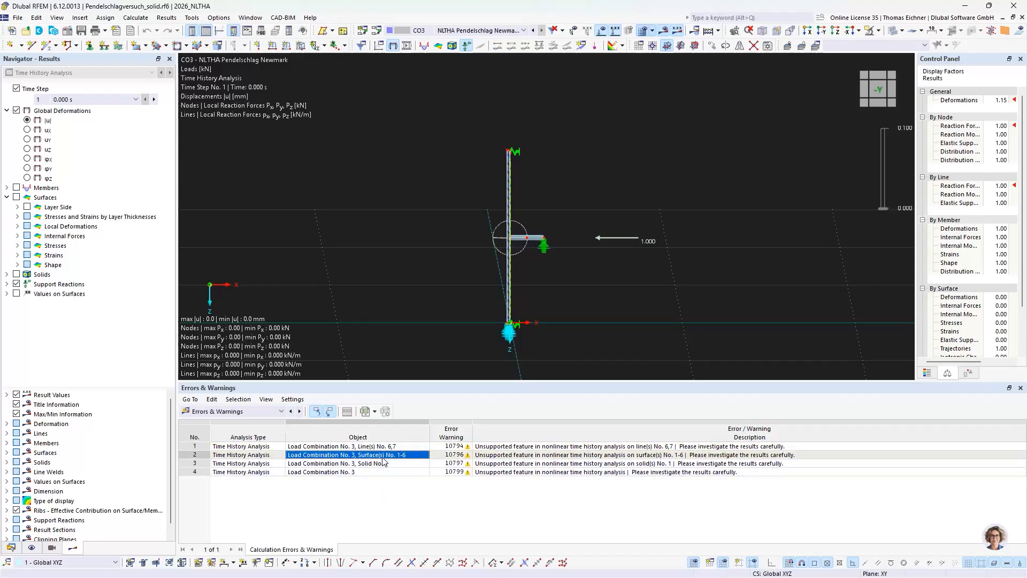
click(380, 464)
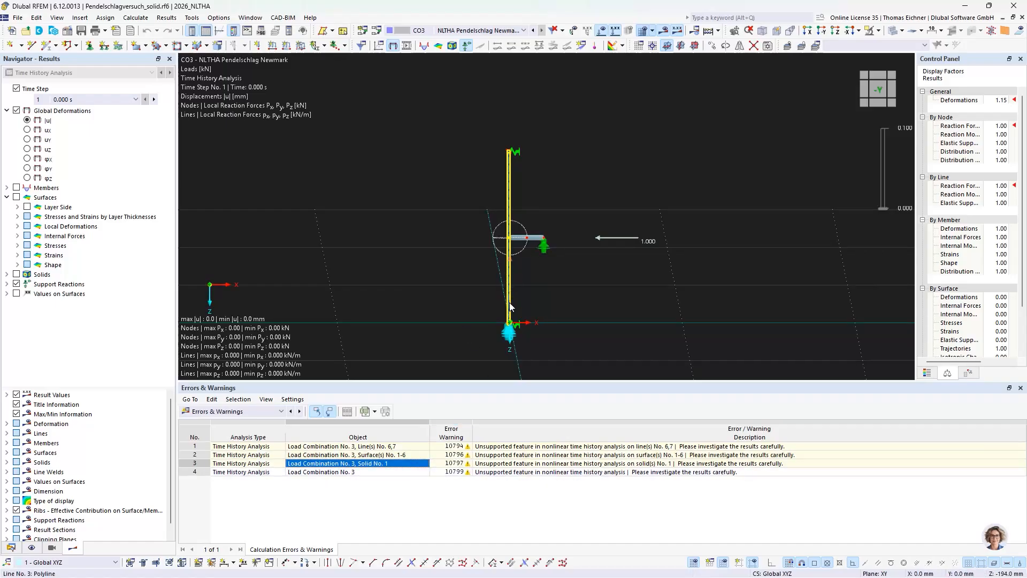
click(457, 328)
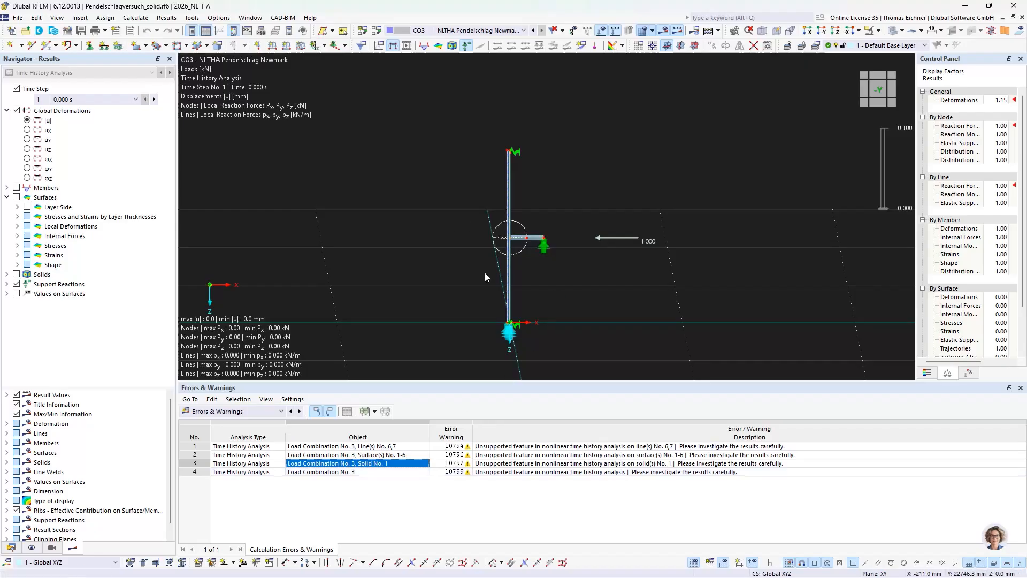
ctrl+middle_drag(451, 277, 469, 282)
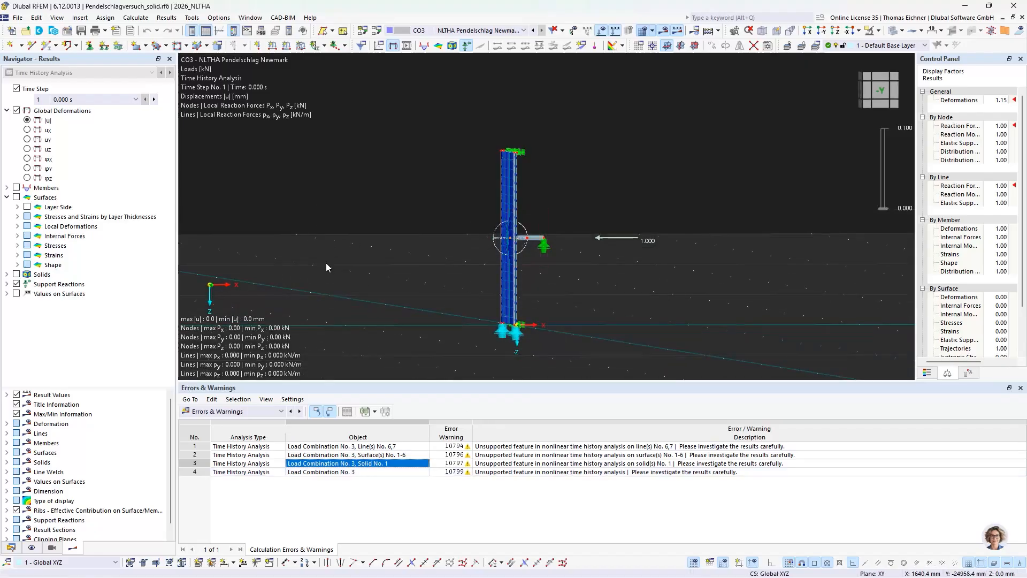
Step: Check the load combination warning against the add-ons activated in the model's base data, then close the base data unchanged
click(362, 472)
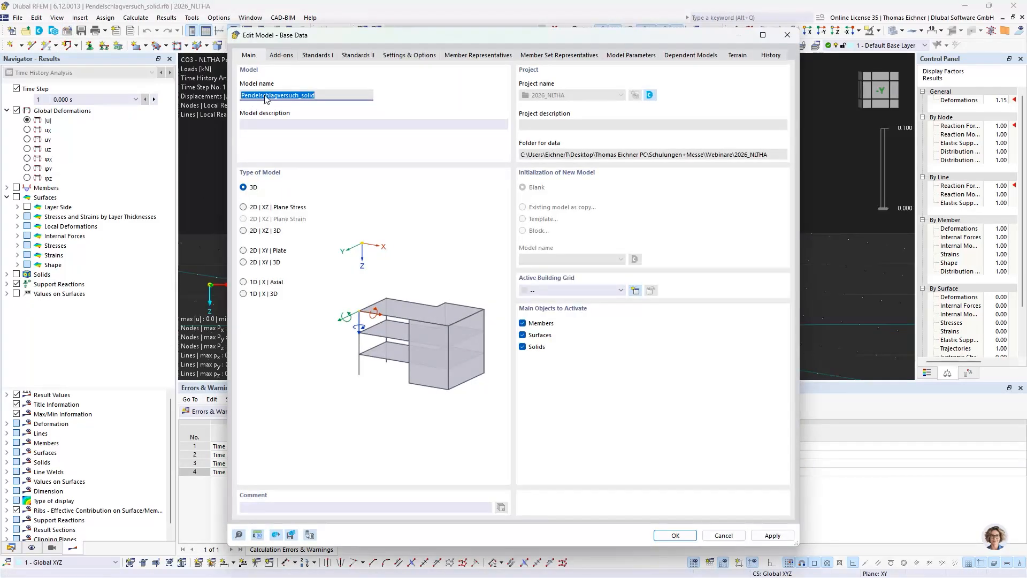
click(281, 55)
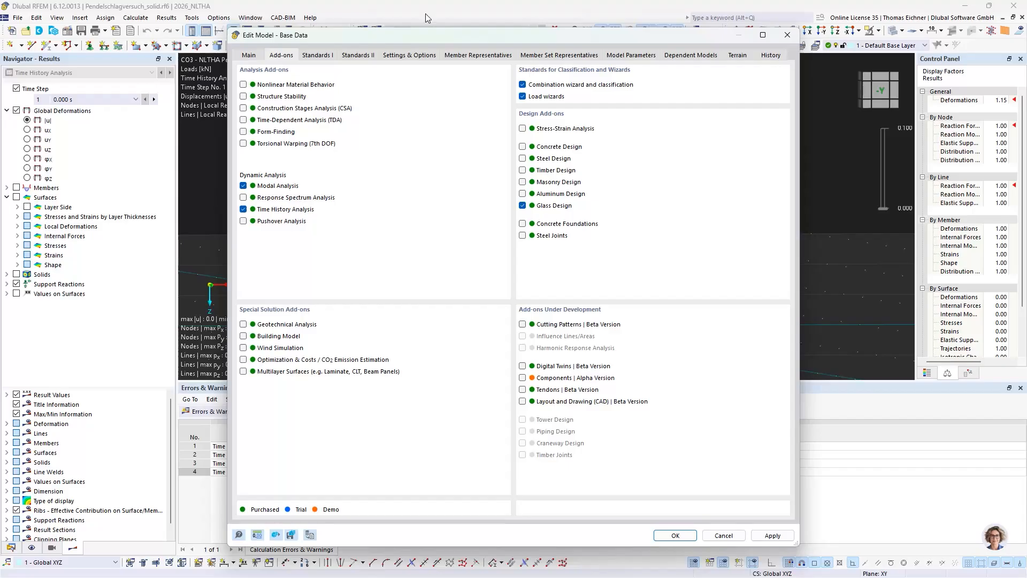
click(788, 42)
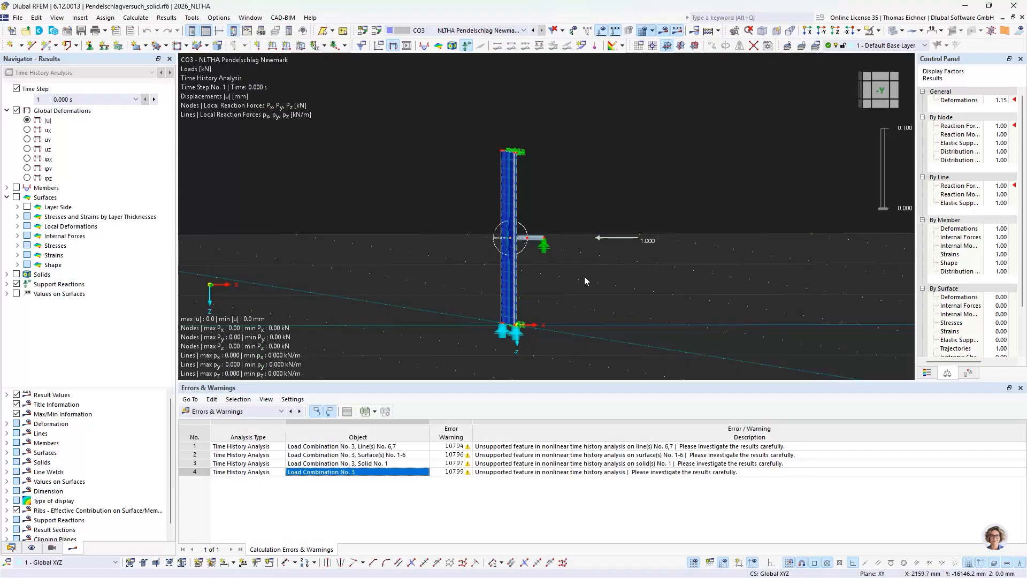
Step: Collapse the solid model in the data tree and switch to Pendelschlagversuch_Solid and impact model.rf6, ignoring all assertion errors
scroll(585, 276, down, 2)
scroll(434, 280, up, 1)
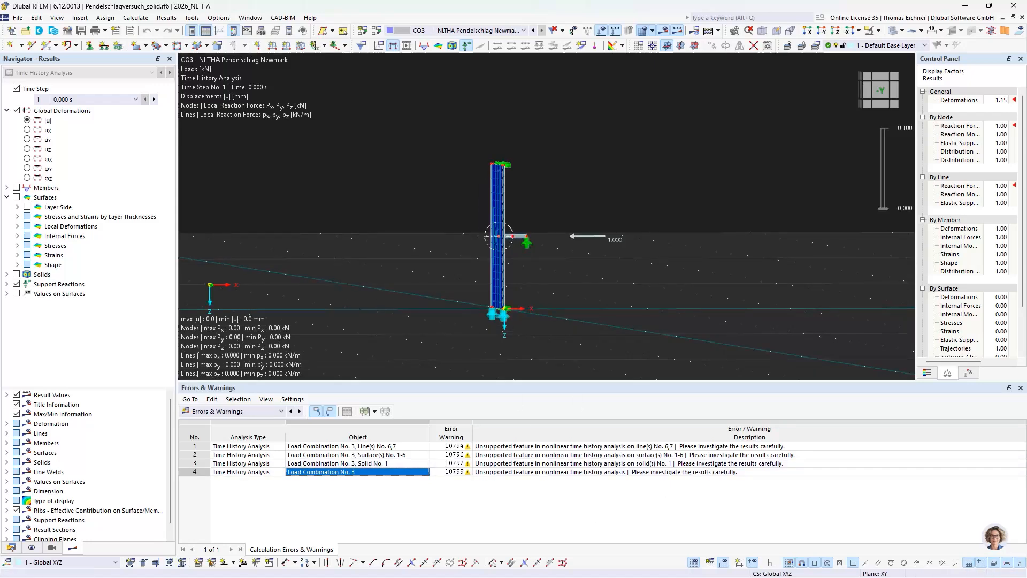
click(16, 549)
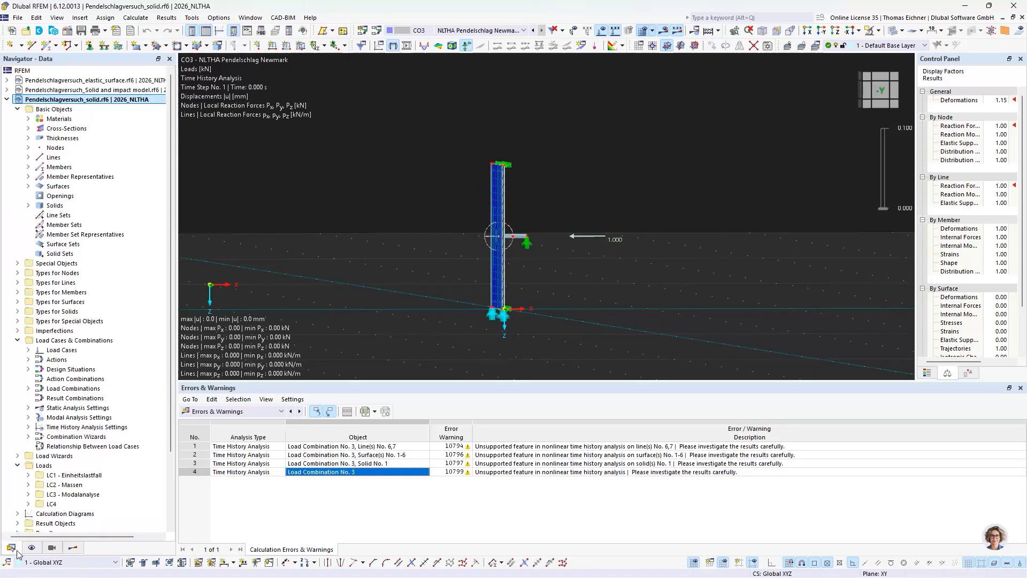
click(7, 100)
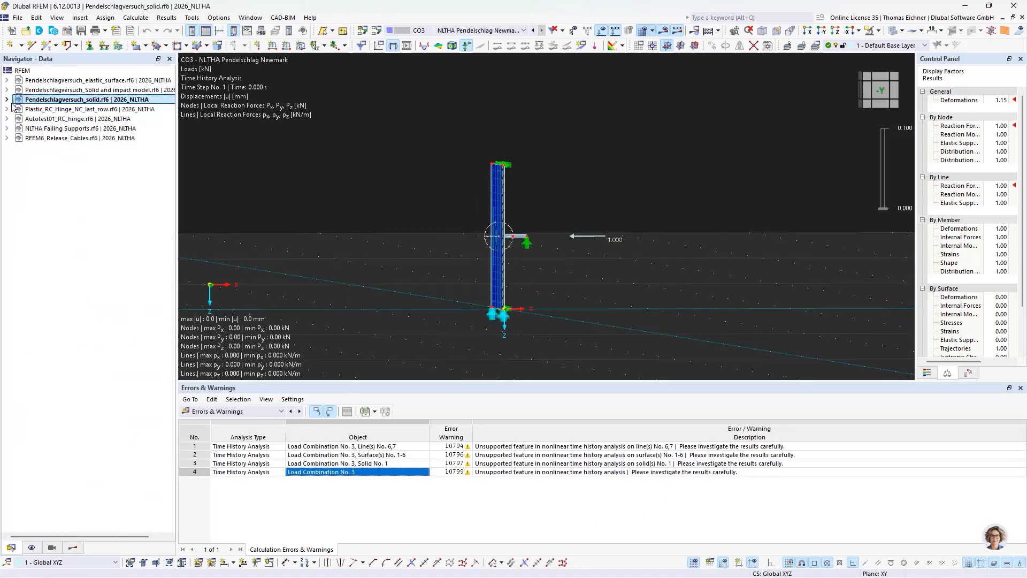
click(116, 90)
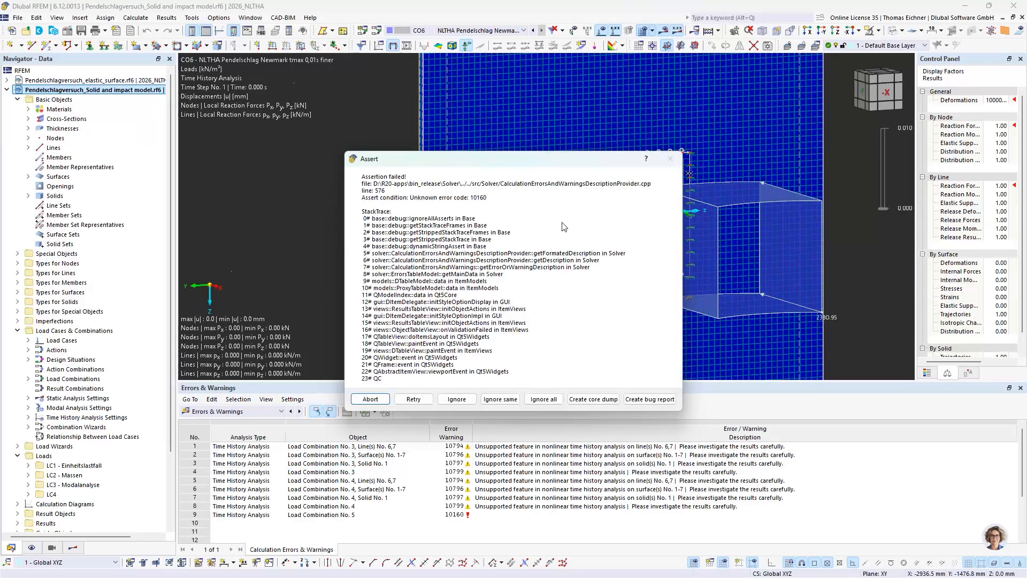
click(540, 402)
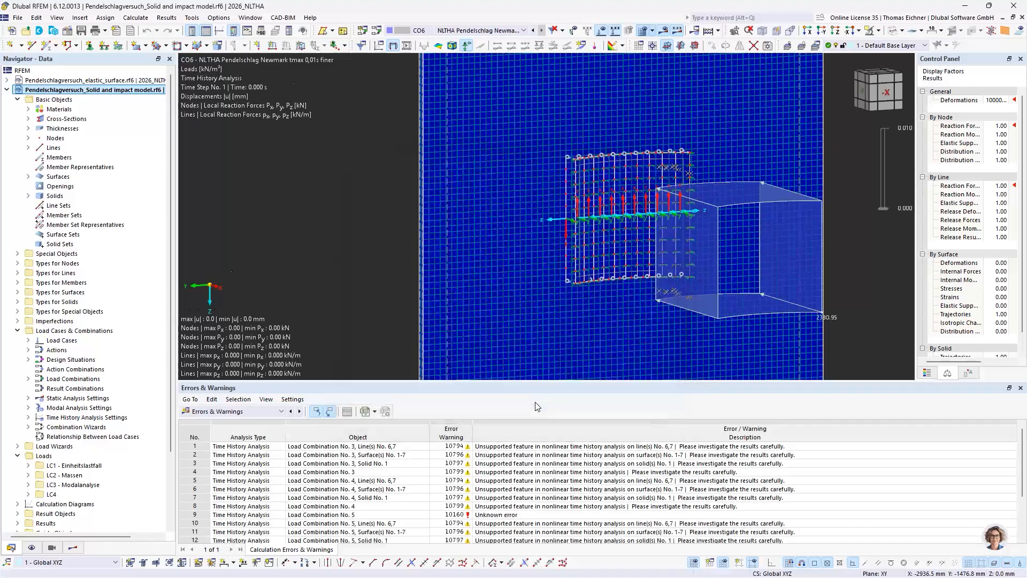
scroll(329, 185, down, 5)
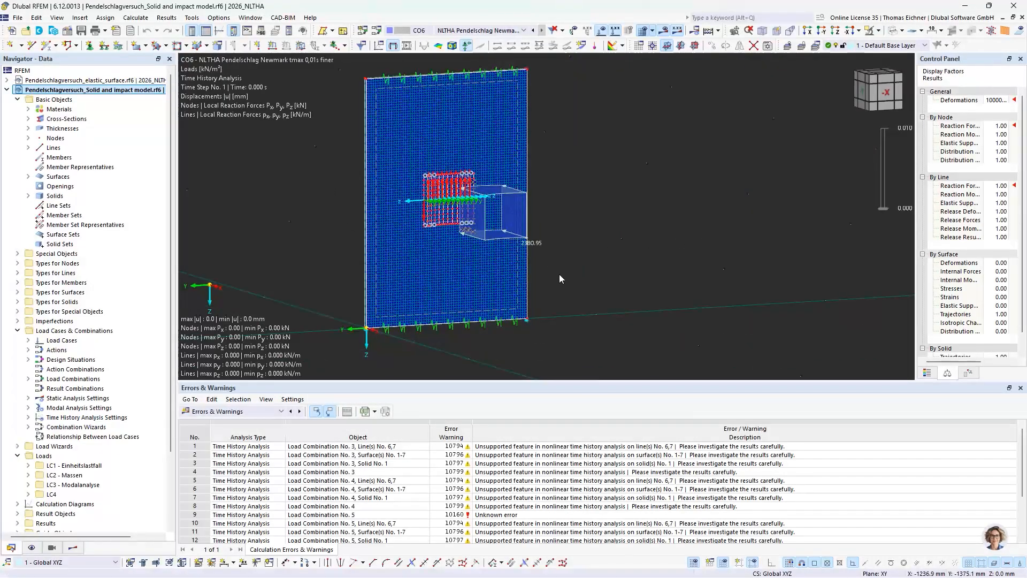
Step: Inspect the line-to-line rigid link 10 and its line hinge at the curved impact surface, then close it unchanged
ctrl+middle_drag(560, 273, 682, 241)
scroll(513, 203, up, 4)
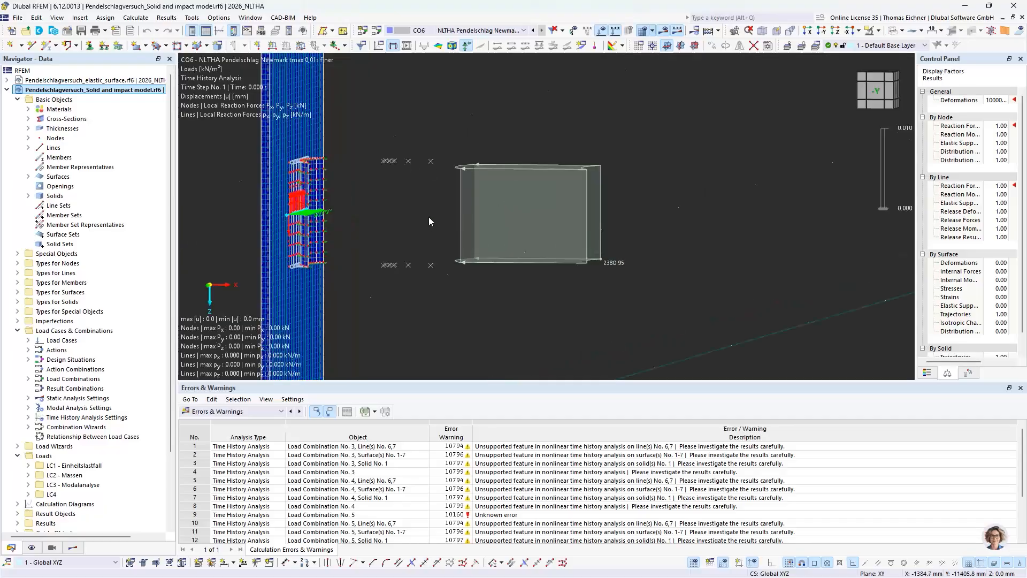
middle_drag(473, 185, 505, 220)
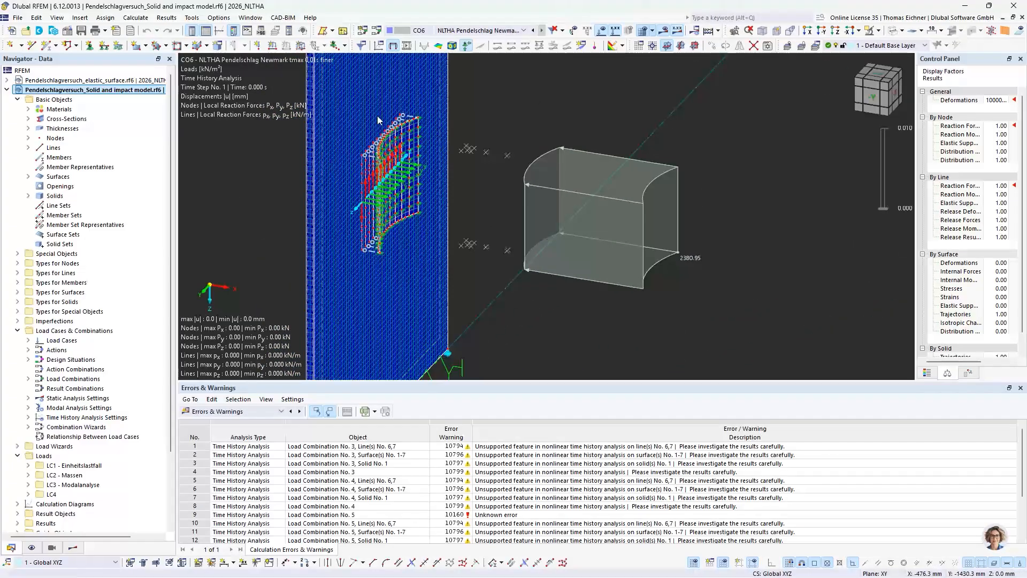
scroll(351, 161, up, 5)
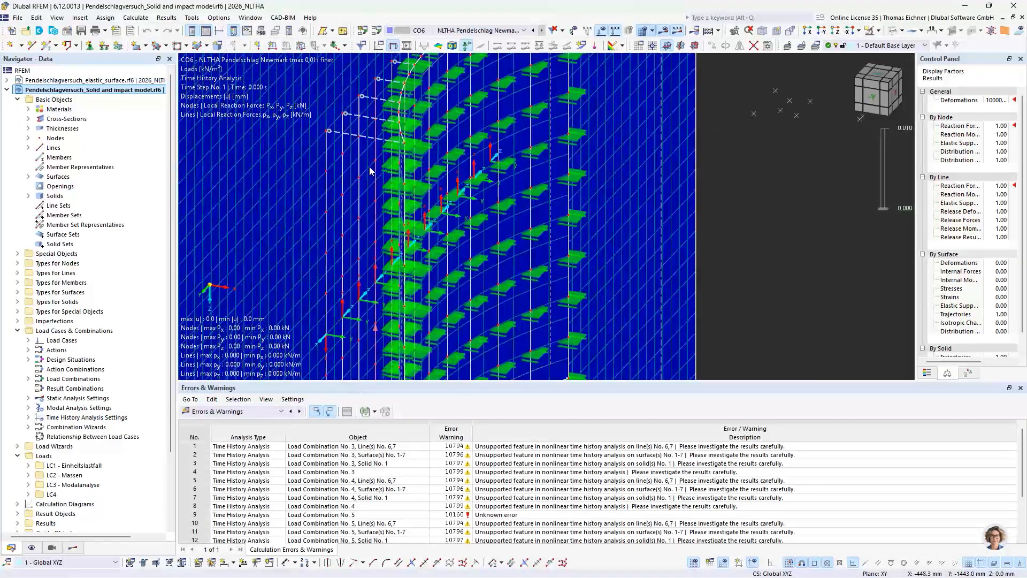
scroll(366, 143, down, 2)
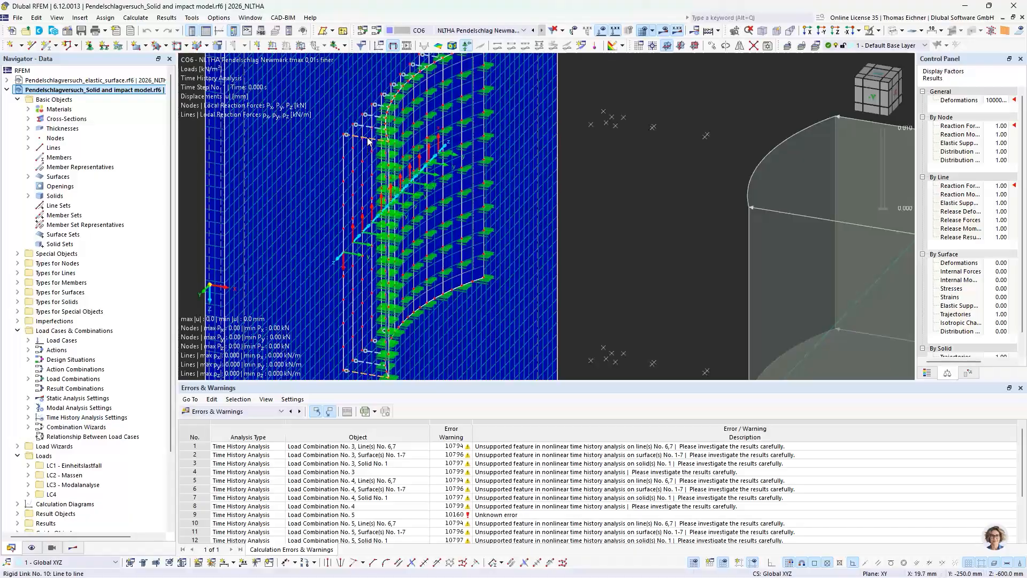
double_click(368, 142)
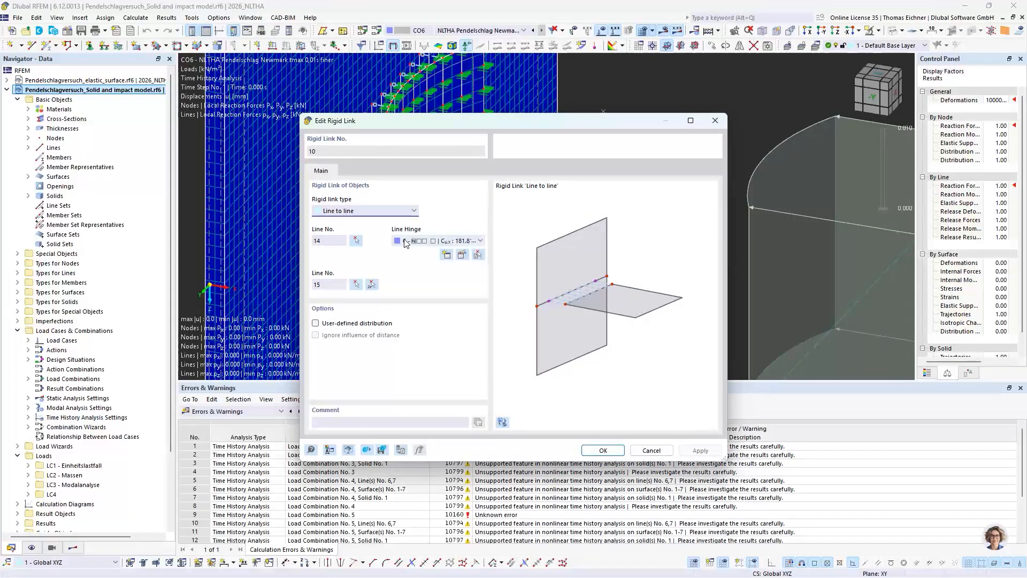
drag(320, 122, 504, 113)
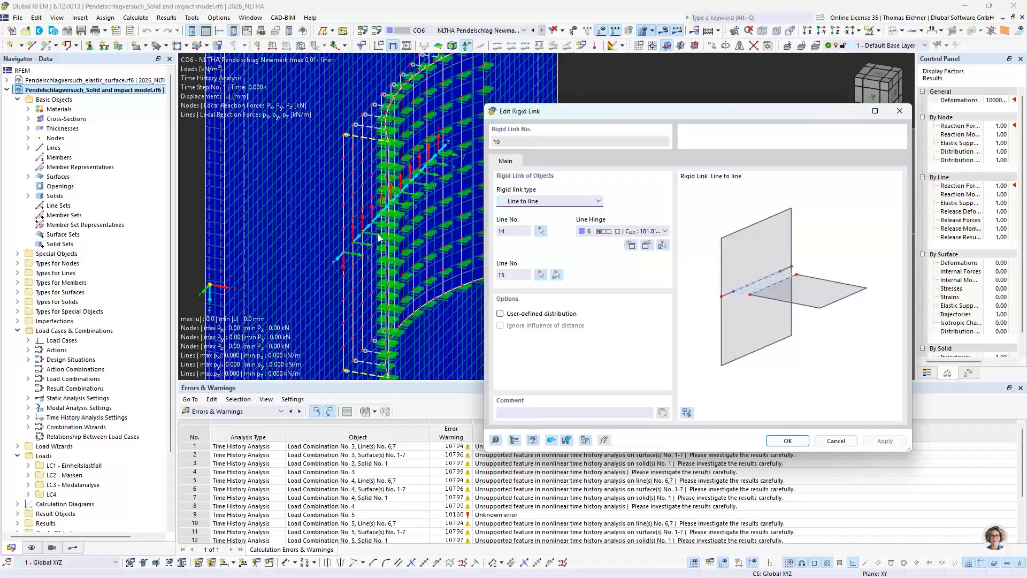
click(908, 112)
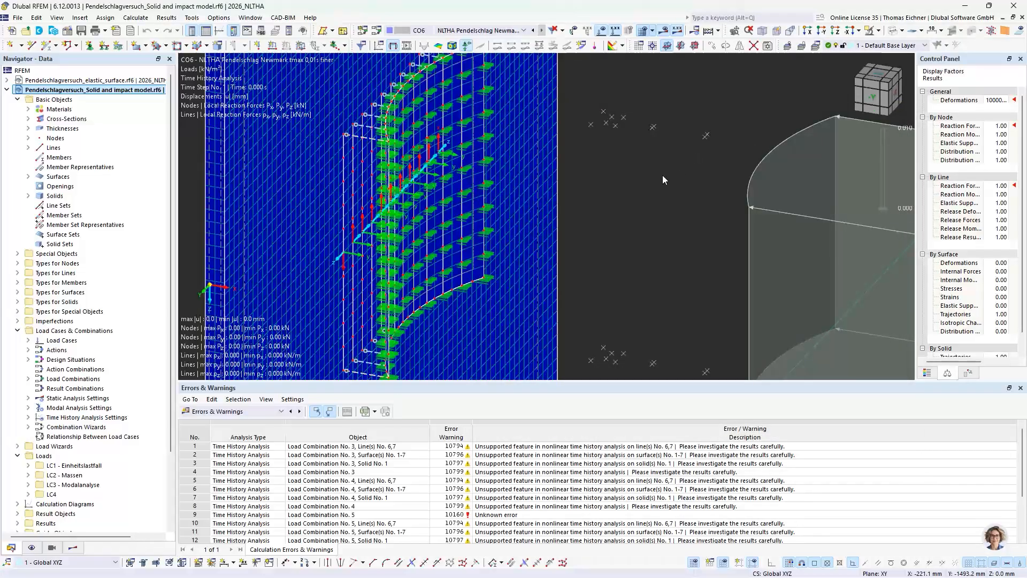
Step: Examine the rigid links and nodal support of the curved impact surface, including its position relative to the glass pane and pendulum solid
middle_drag(664, 178, 567, 180)
scroll(532, 149, down, 1)
scroll(566, 160, down, 1)
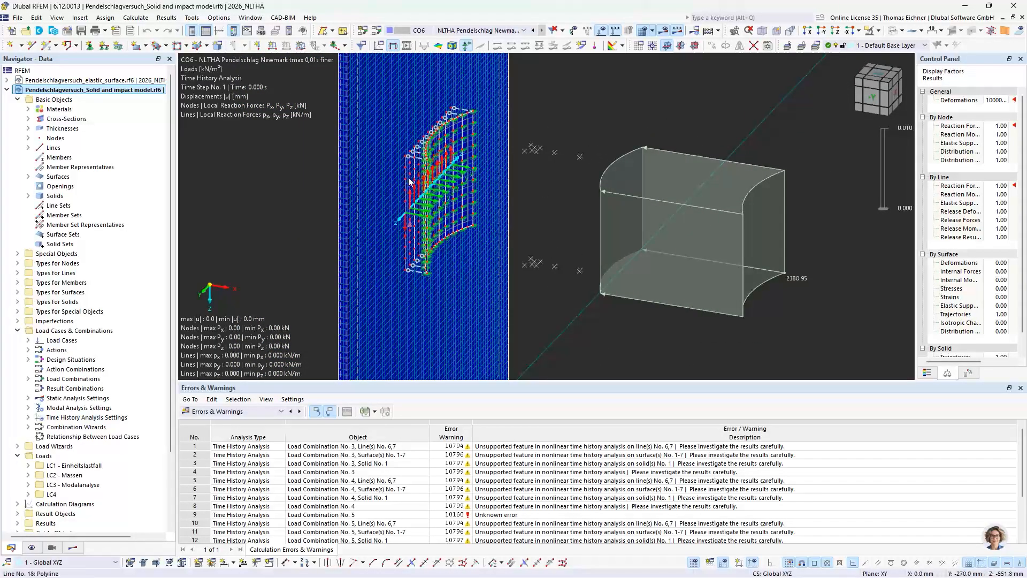
scroll(406, 182, up, 3)
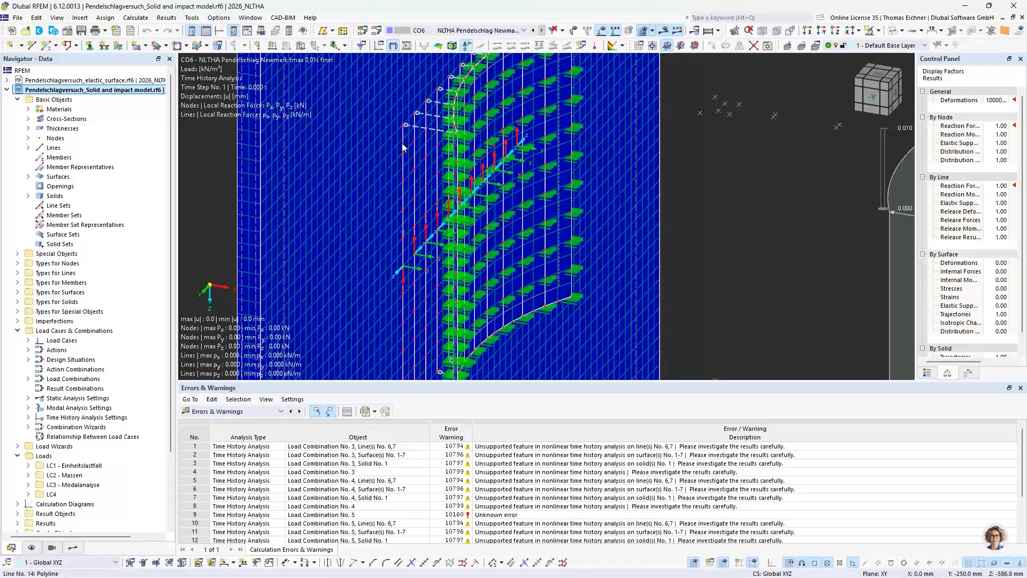
scroll(402, 148, up, 3)
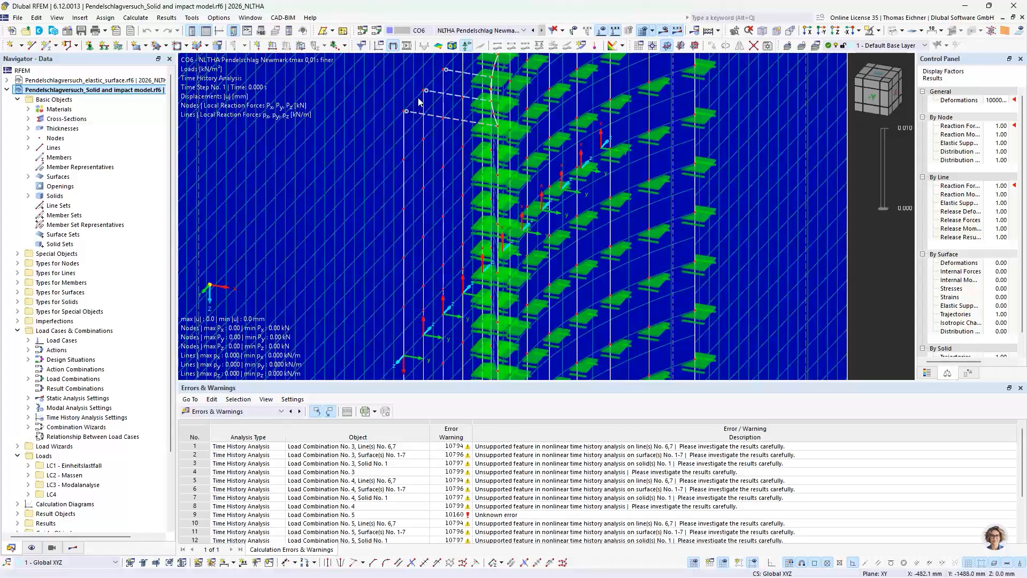
scroll(411, 111, down, 2)
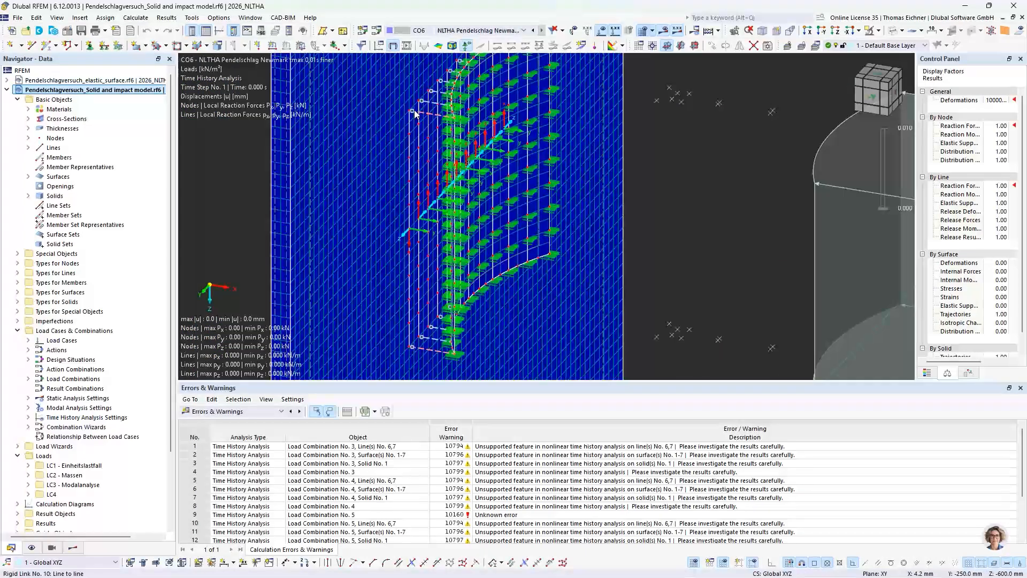
scroll(415, 113, down, 2)
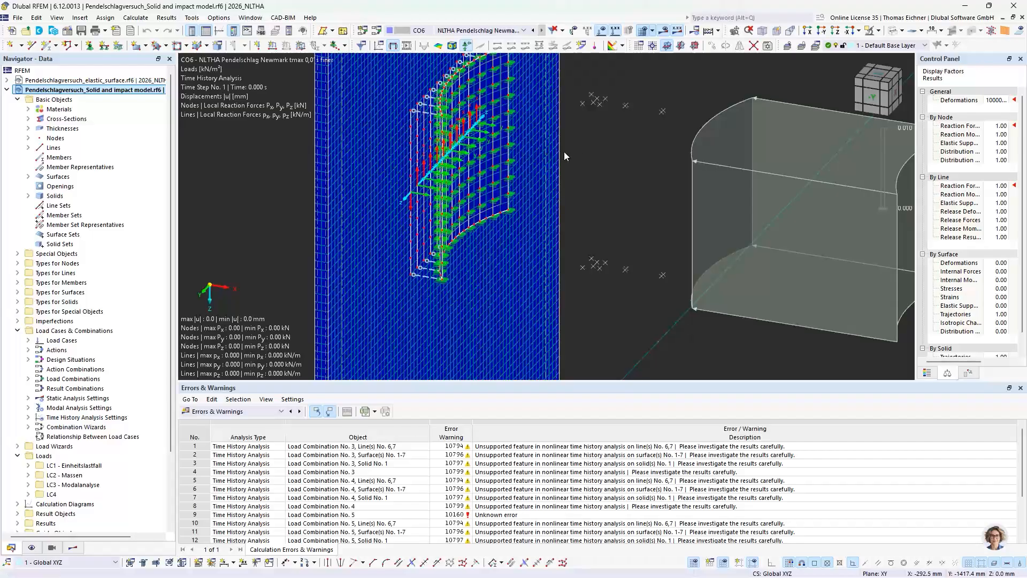
middle_drag(610, 140, 574, 152)
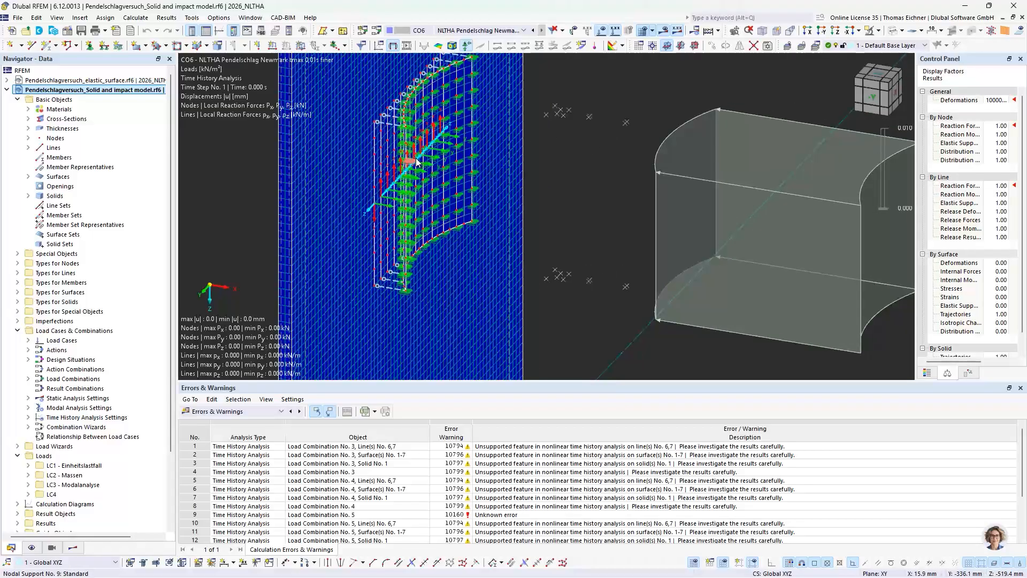
scroll(417, 162, down, 3)
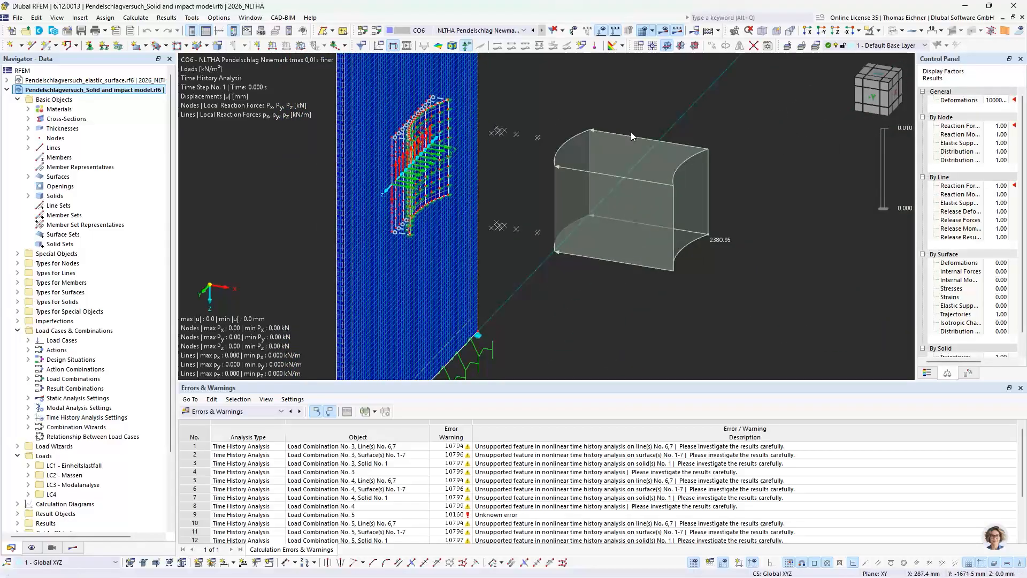
Step: Collapse the solid and impact model in the data tree and switch to the RSTAB model NLTHA Mit FEMA356 Gelenken.rs9
click(7, 90)
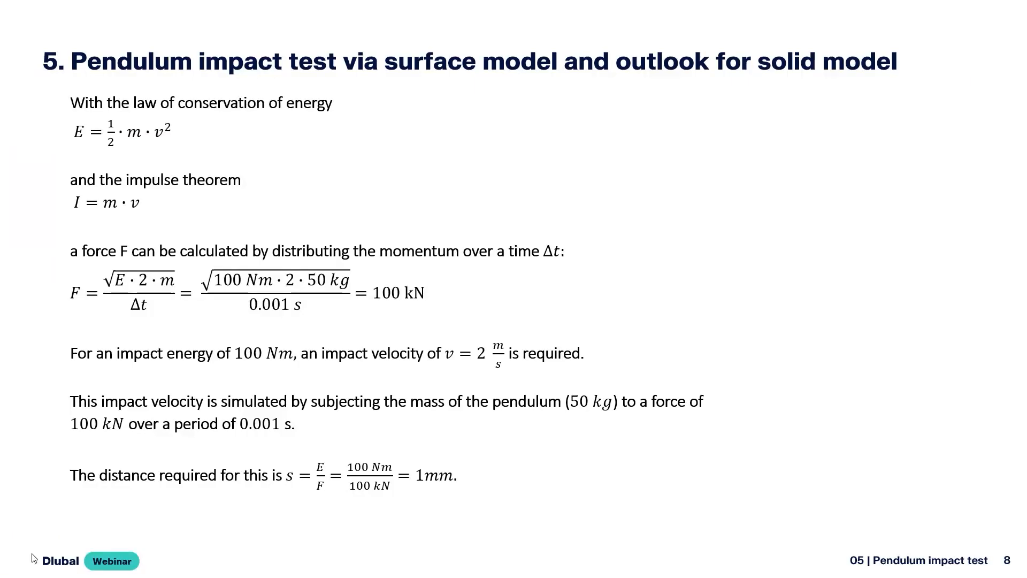
click(281, 431)
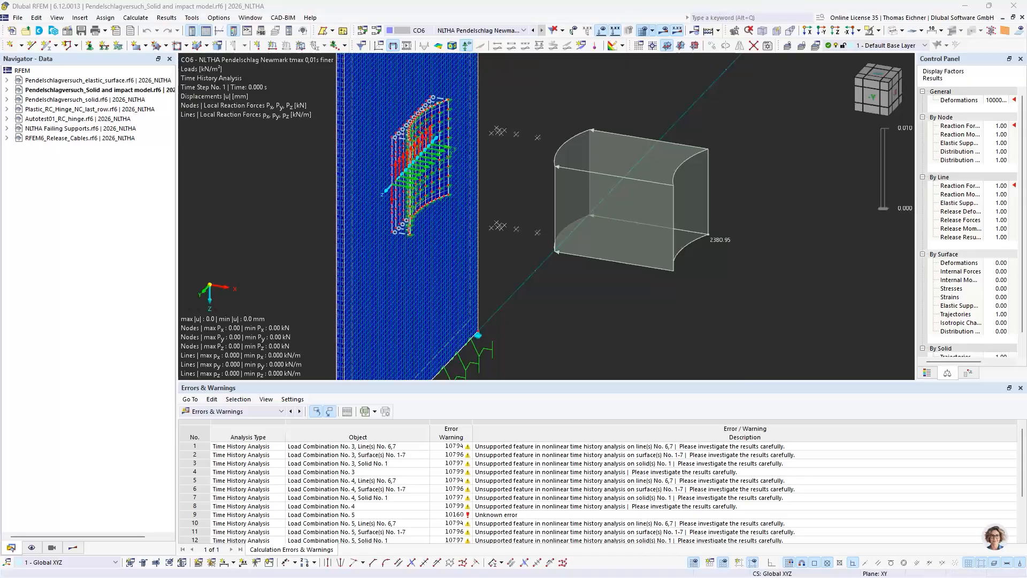
drag(556, 577, 535, 2)
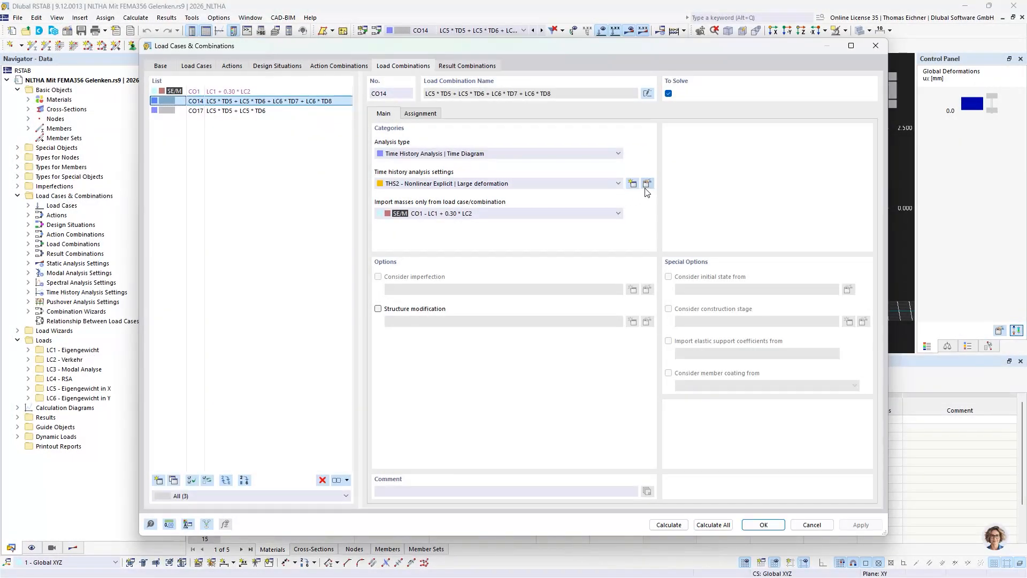
Step: Review the analysis method types available in CO14's time history settings THS2, then close the settings and load combinations unchanged
click(646, 187)
click(473, 188)
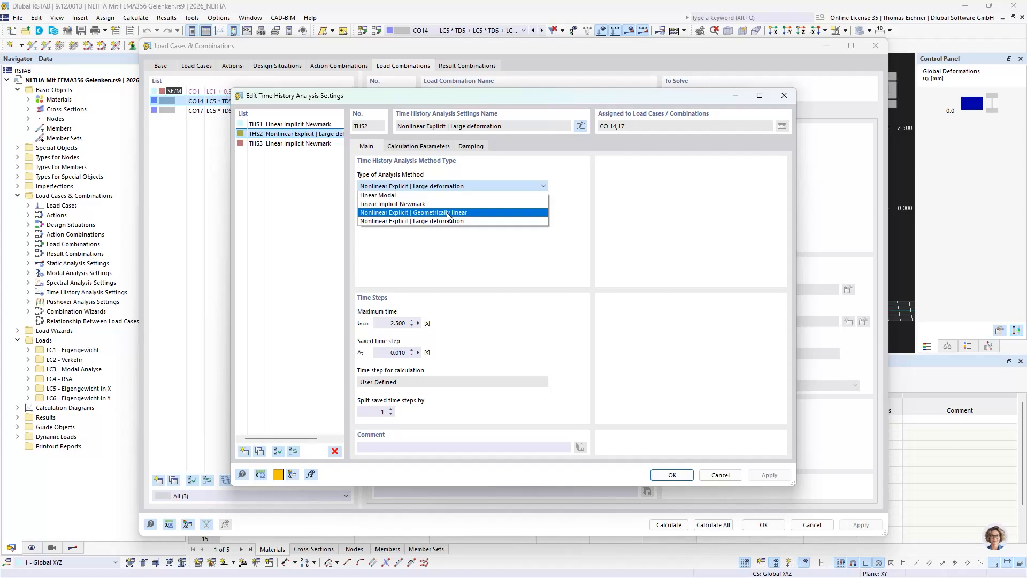
click(427, 247)
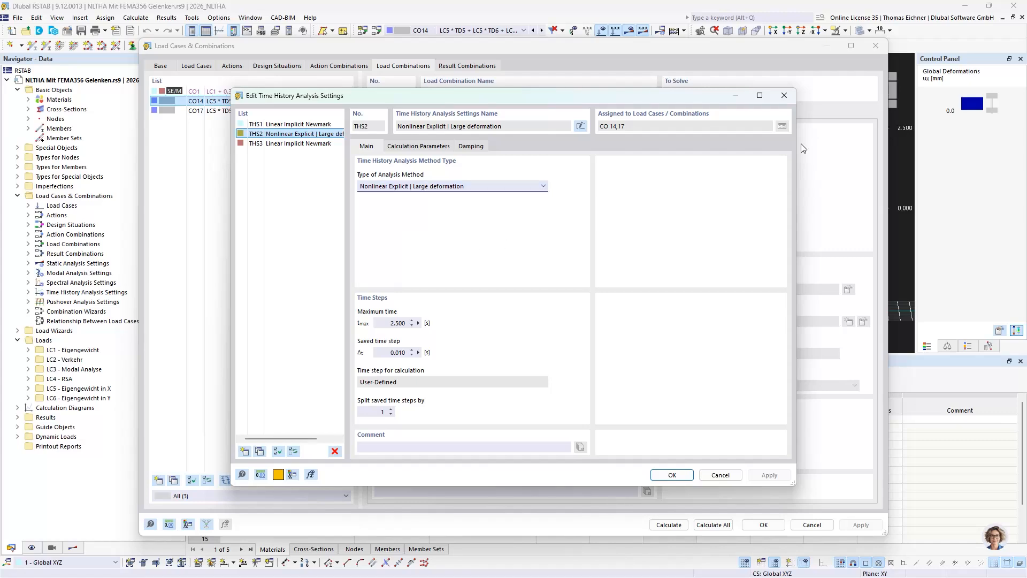
click(784, 96)
click(875, 46)
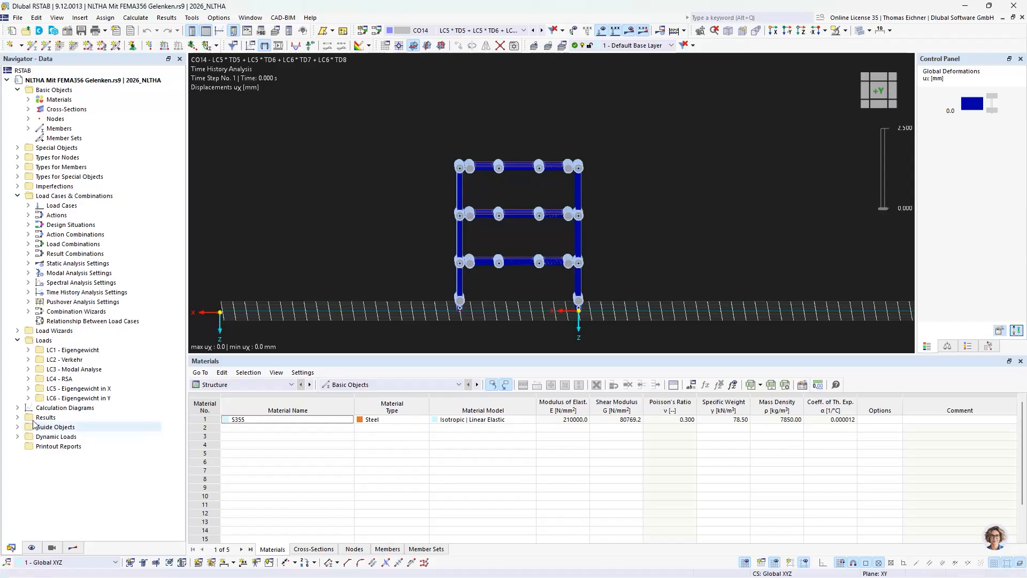
Step: List the frame model's calculation diagrams in the data tree and view the hinges on its beams and columns
click(18, 408)
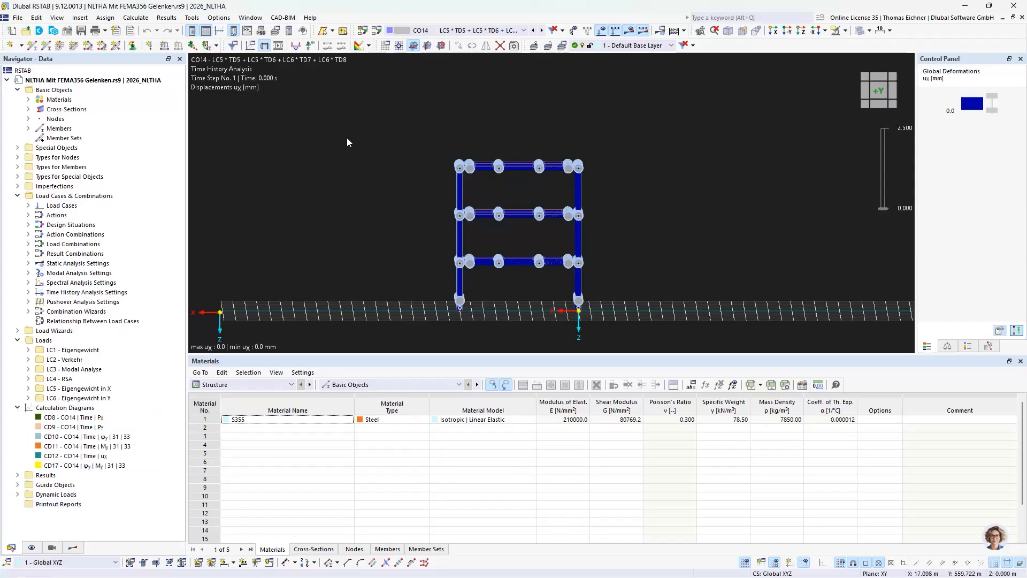
scroll(526, 291, up, 4)
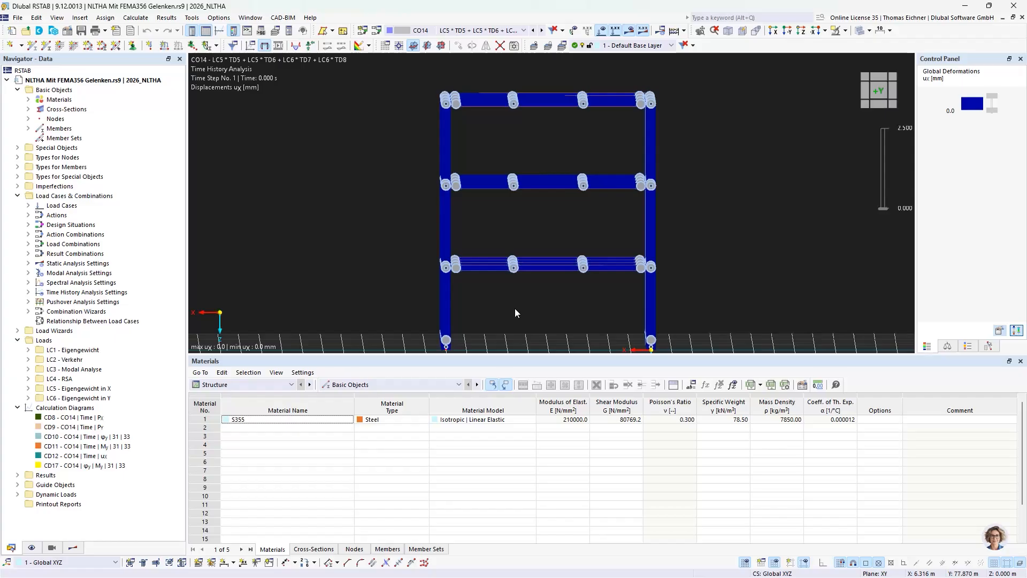
scroll(514, 308, down, 2)
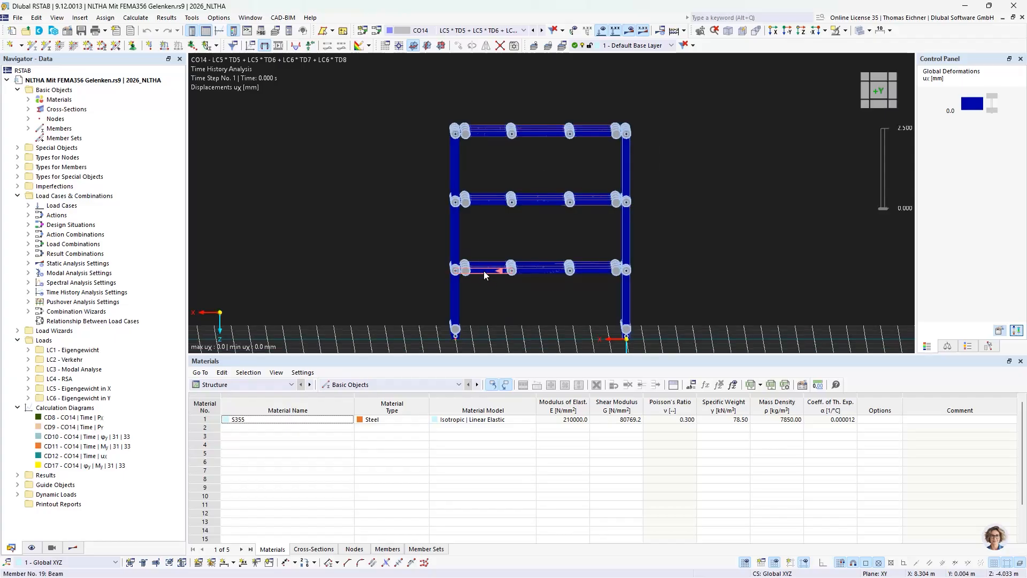
Step: Check the main data of lowest-storey beam 19 and the settings of load combination CO14, leaving both unchanged
mouse_move(481, 275)
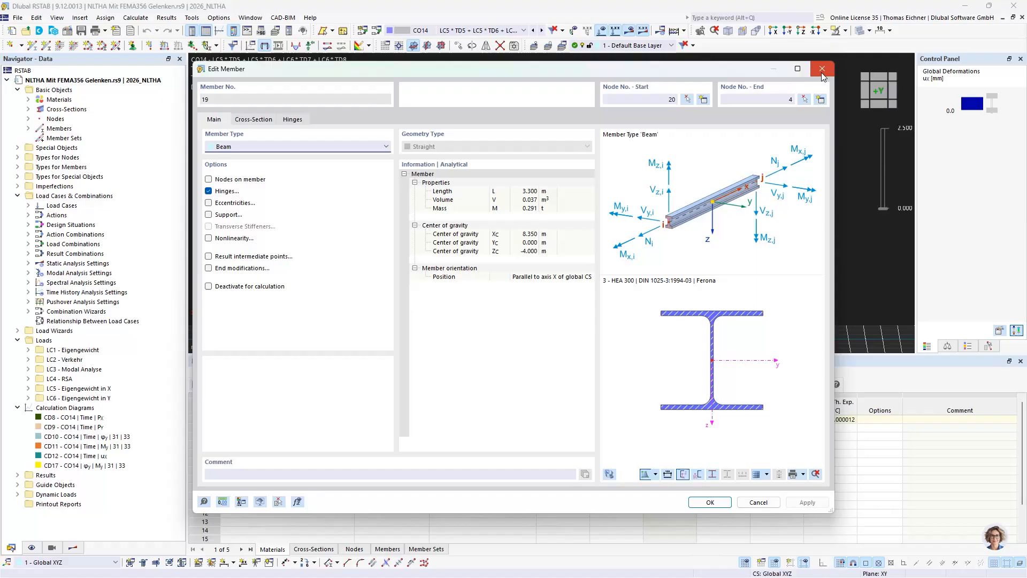
click(823, 69)
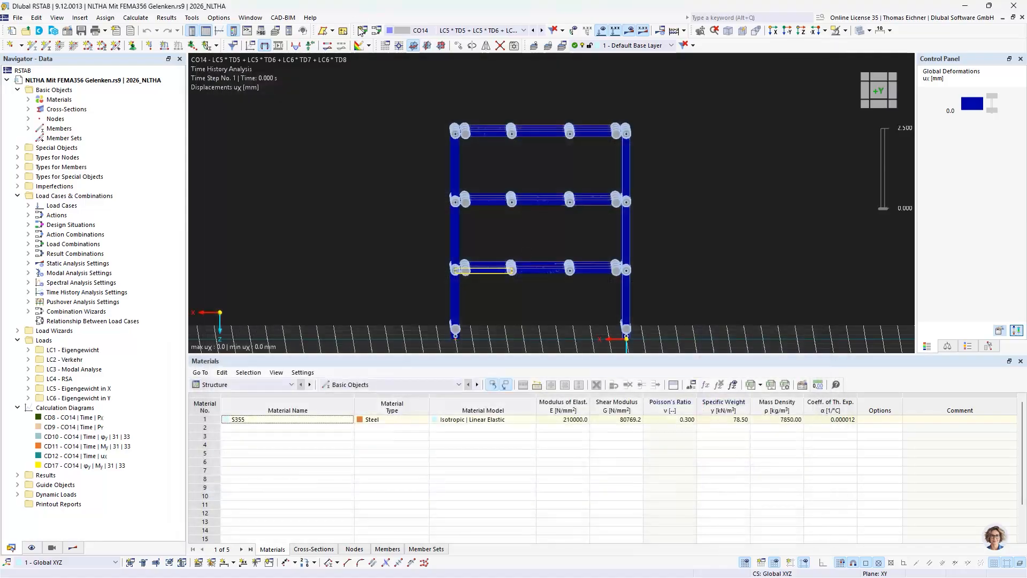
click(362, 30)
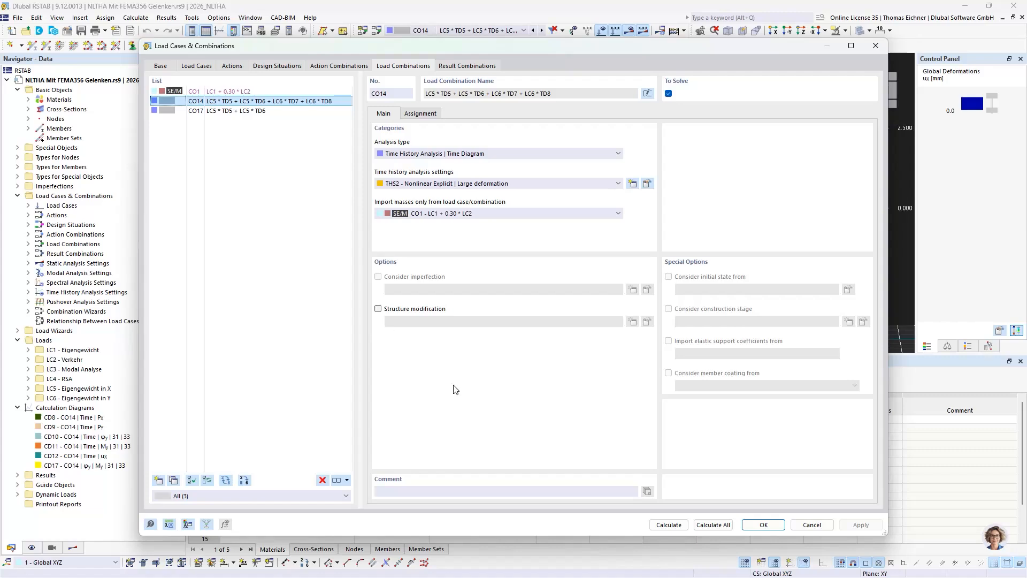
click(875, 46)
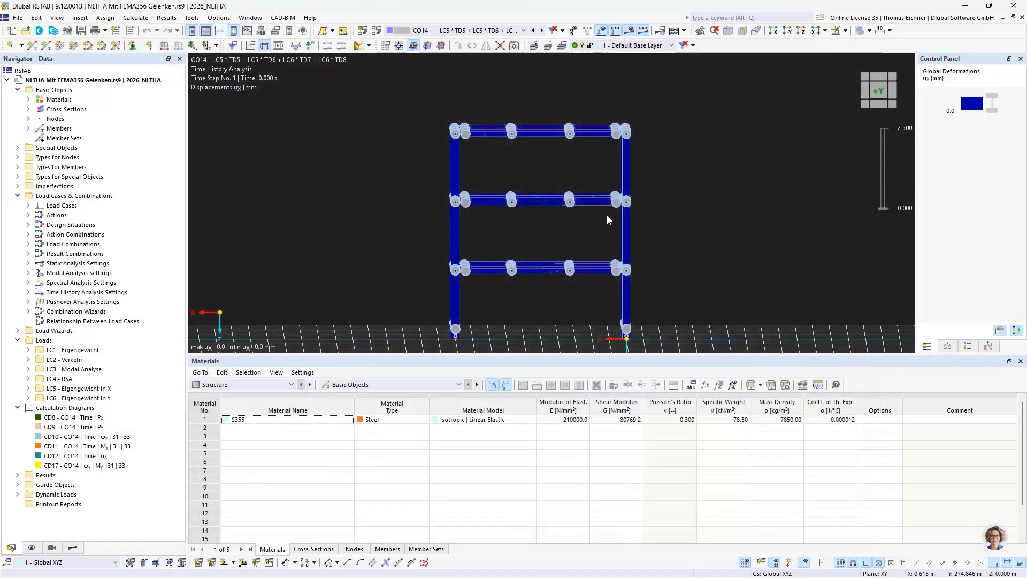
Step: Open the end hinge of lowest-storey beam 19 and review the φy nonlinearity types, keeping Plastic | FEMA 356 | Rigid
scroll(461, 263, up, 3)
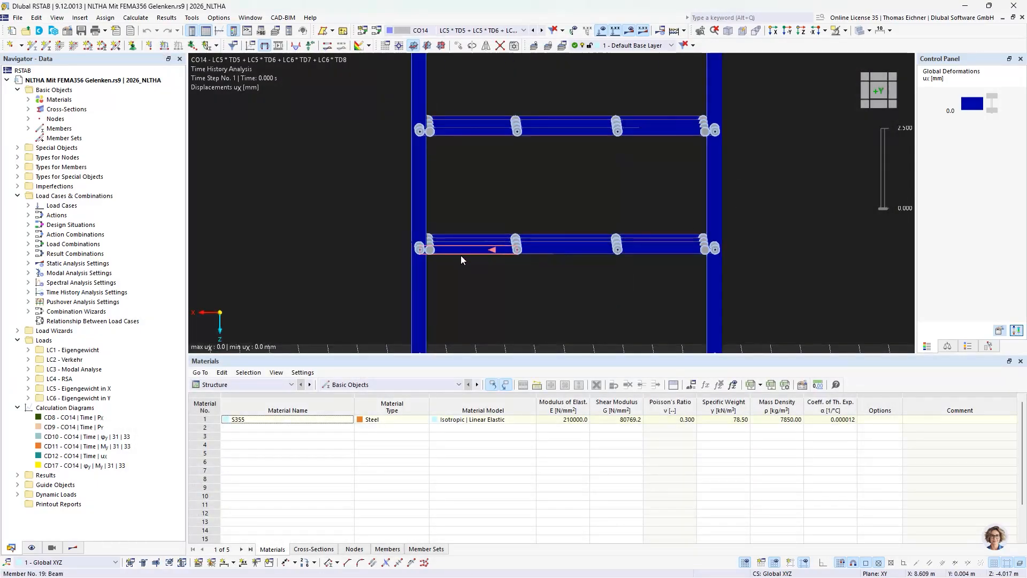
double_click(470, 282)
click(292, 118)
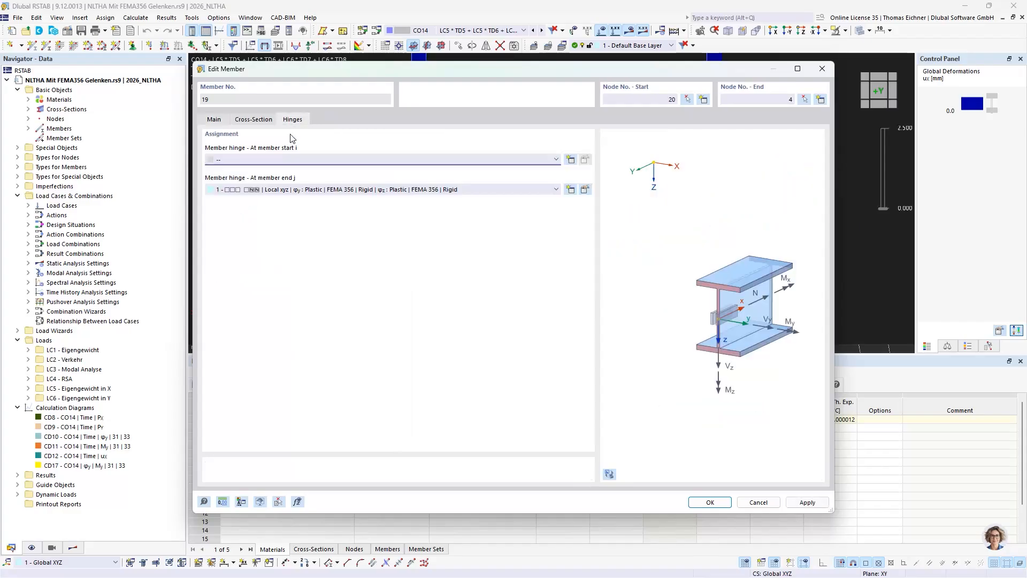
click(586, 190)
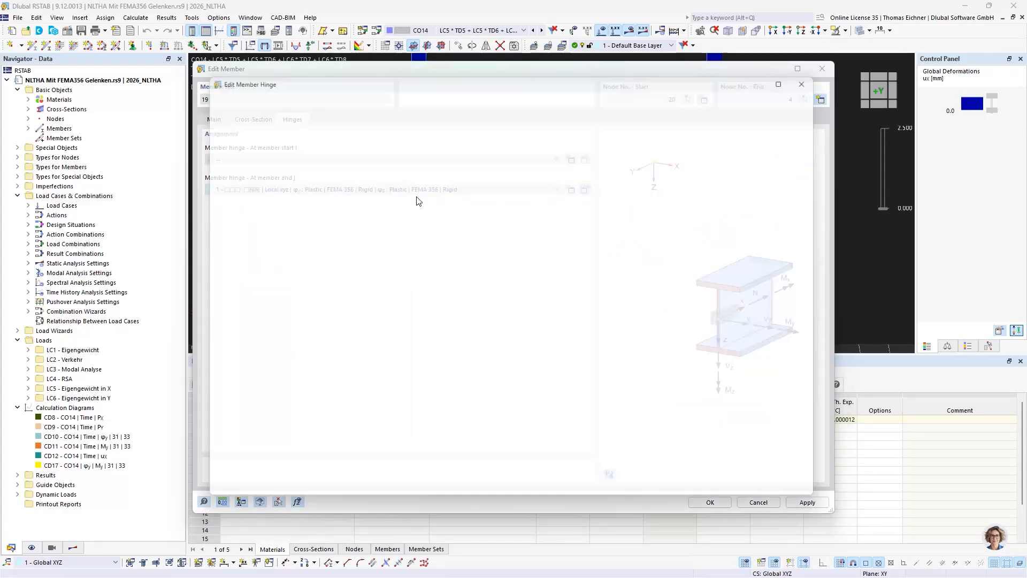
click(572, 377)
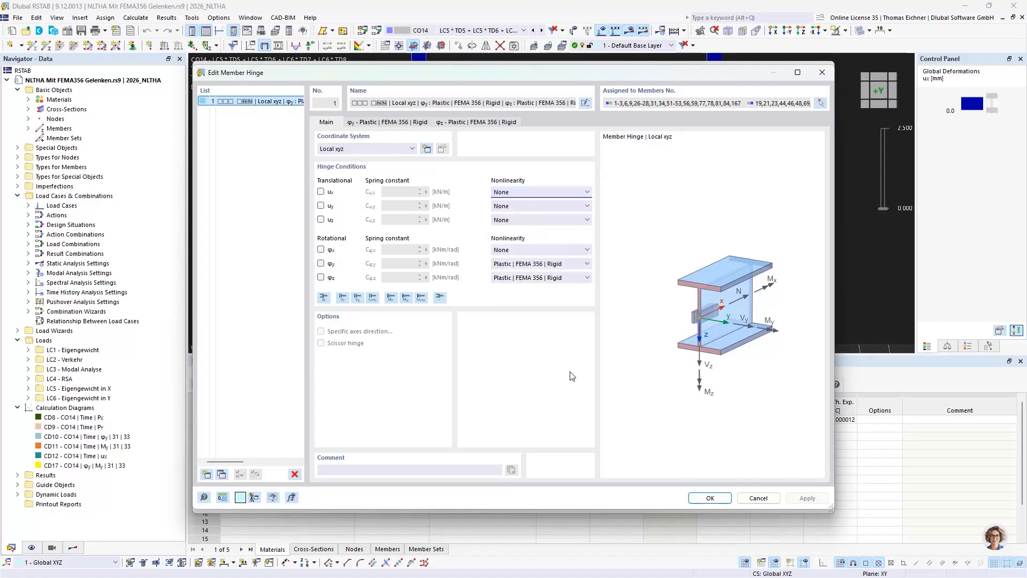
click(555, 264)
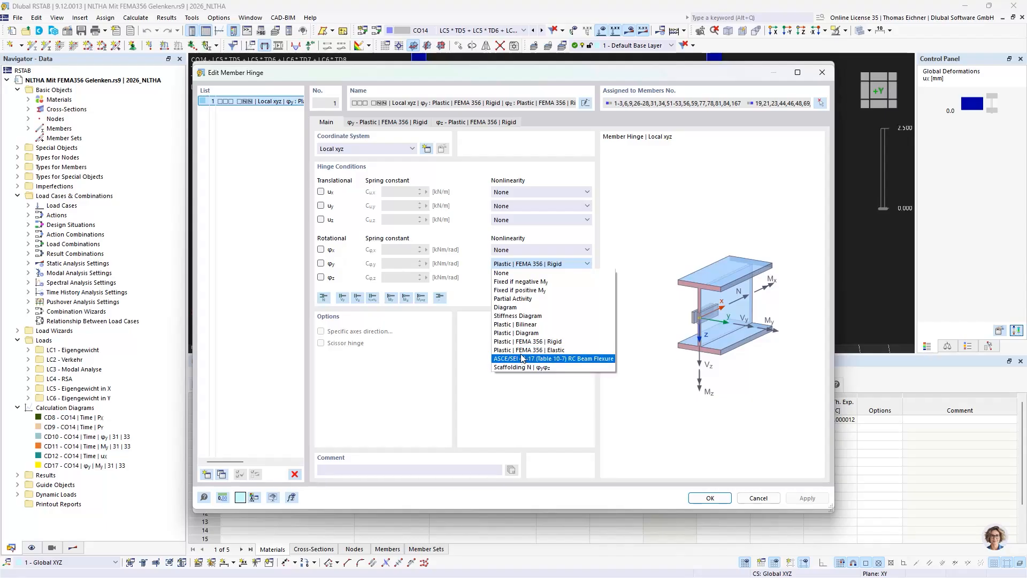
click(543, 265)
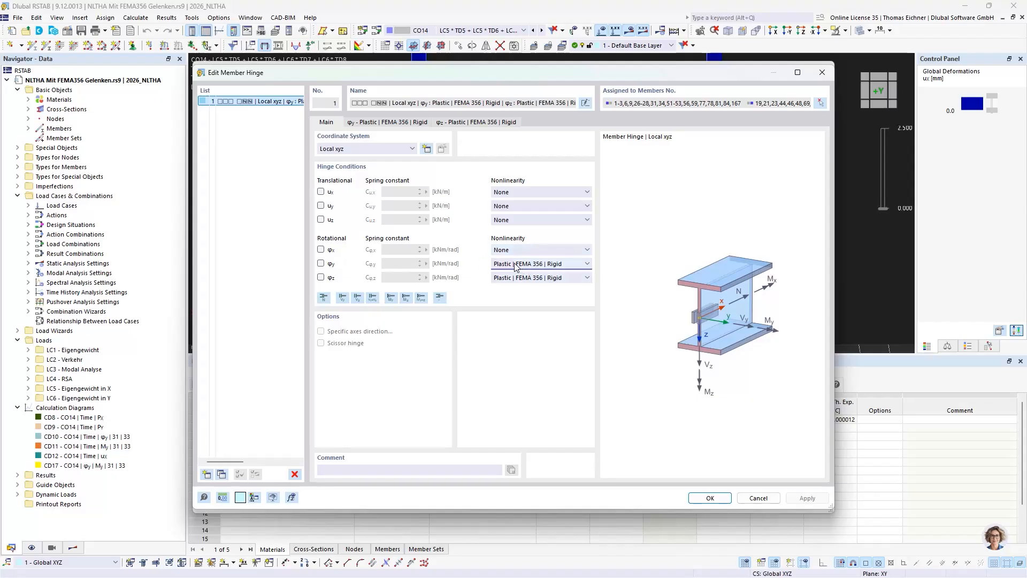
Step: Review the φz plastic diagram and acceptance criteria of the member hinge and activate user-defined diagram values
click(454, 123)
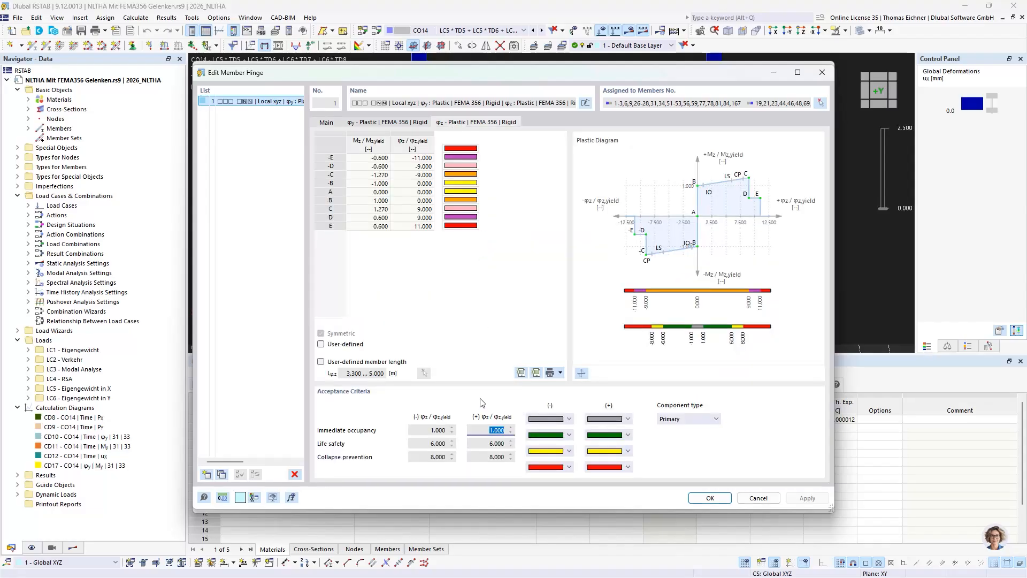
click(443, 459)
click(321, 345)
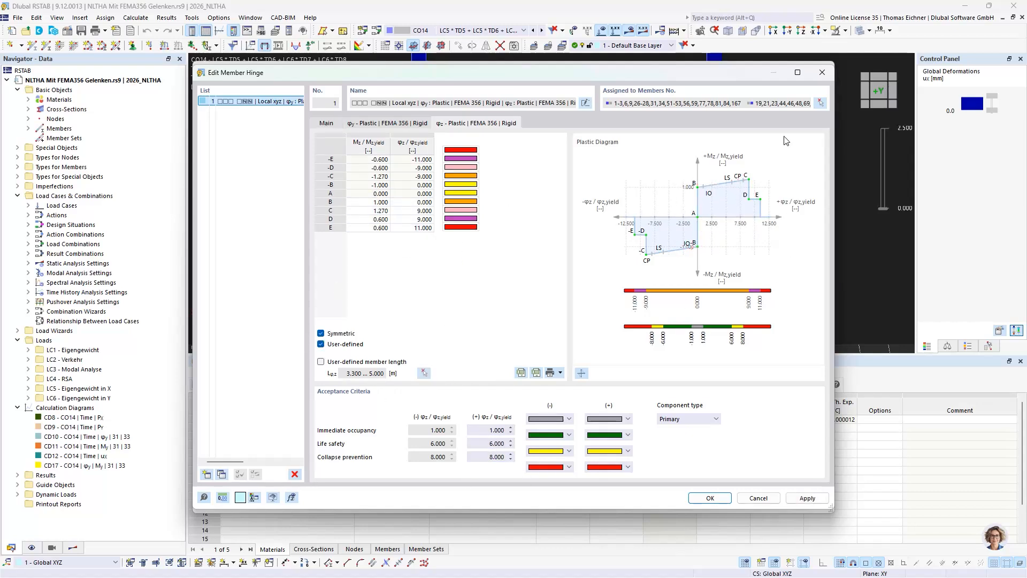
Step: Discard the member hinge changes, leave member 19 unchanged, and show the result options for the whole frame
click(821, 74)
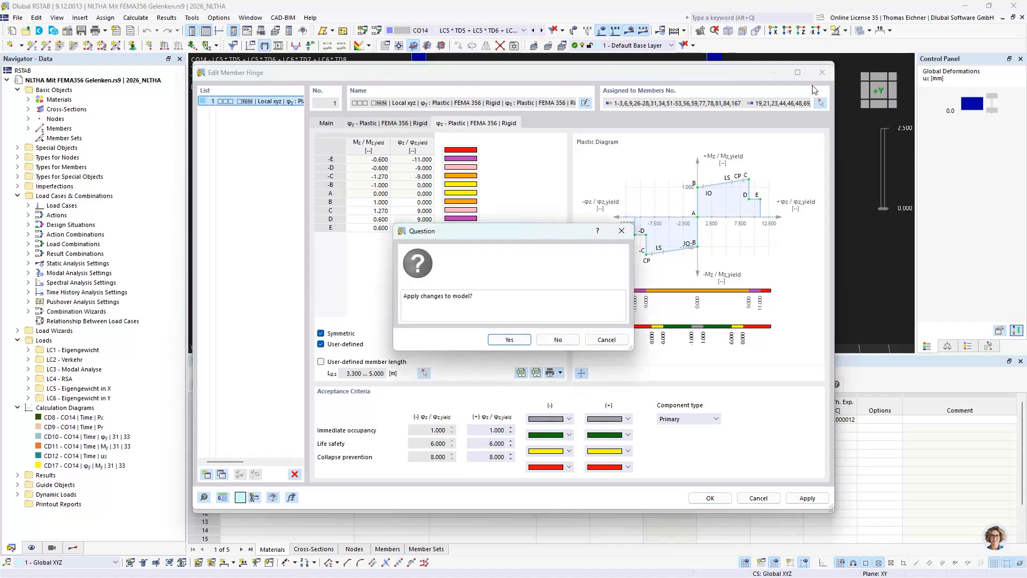
click(558, 340)
click(757, 503)
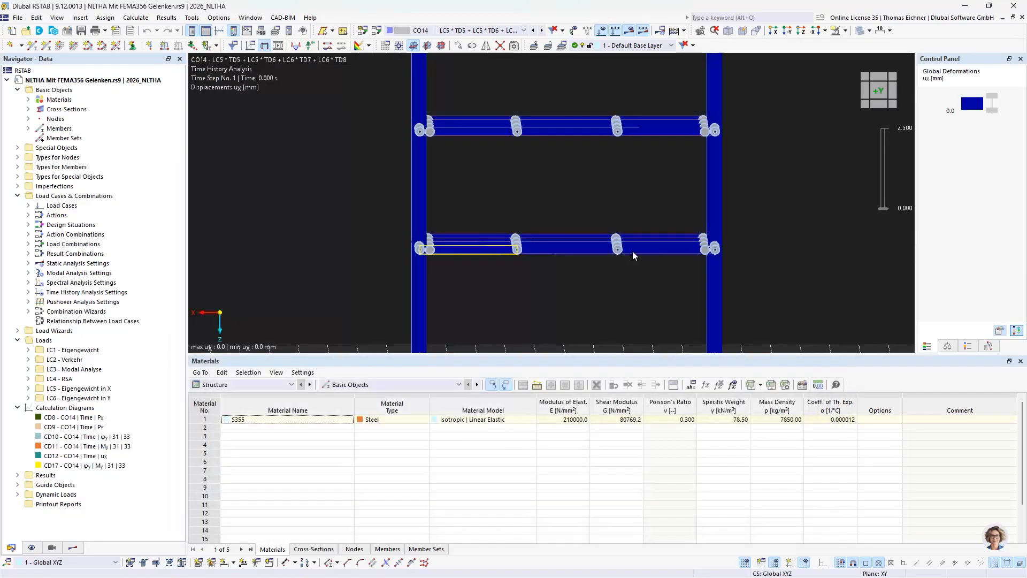
scroll(746, 278, down, 5)
middle_drag(746, 277, 532, 299)
scroll(628, 314, up, 3)
click(72, 548)
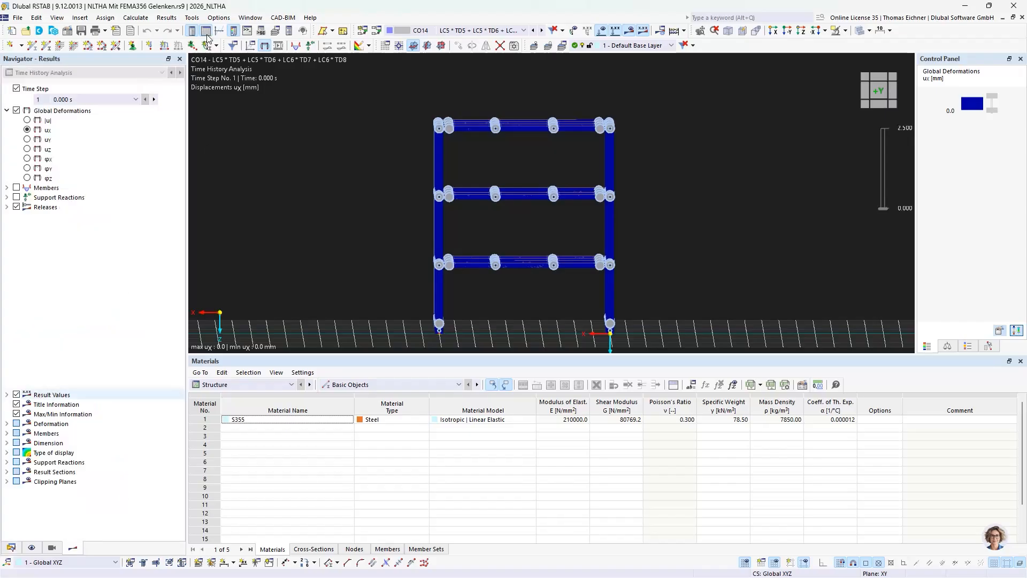
Step: Open the load cases and combinations and check the modal analysis settings of load case LC3 Modal Analyse
click(453, 31)
click(455, 32)
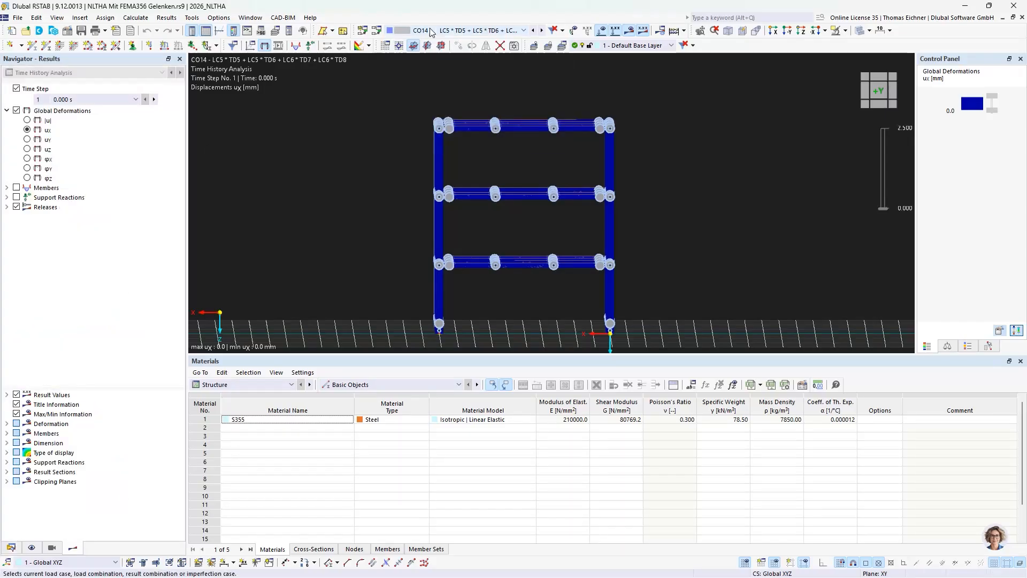
click(377, 31)
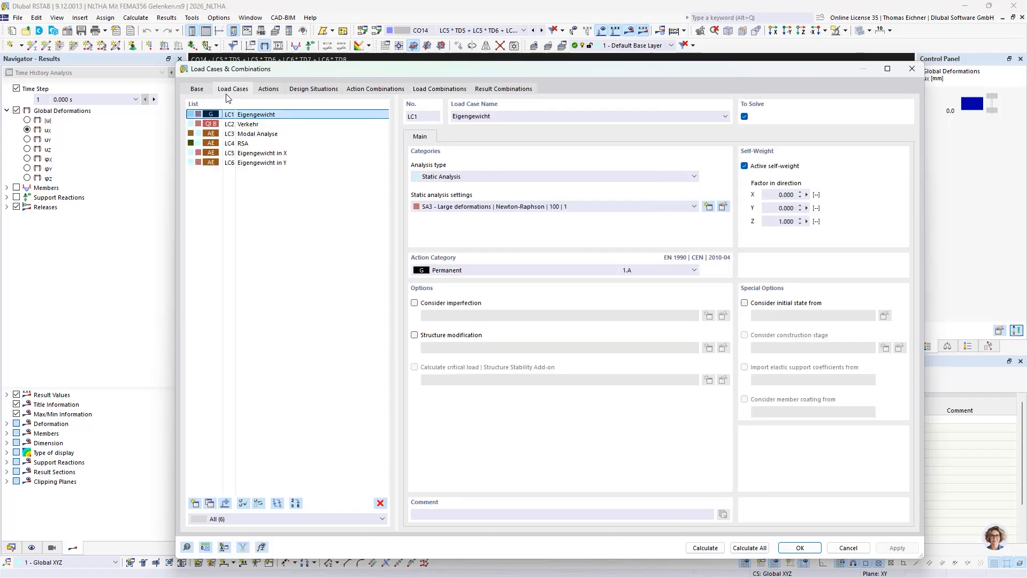
click(240, 133)
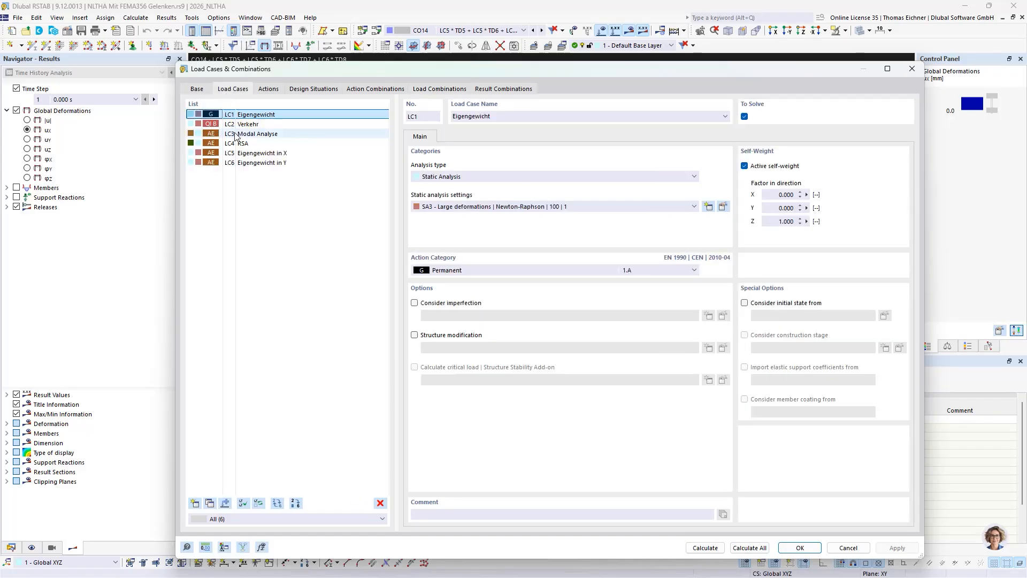
Step: Examine the natural periods, accelerations and effective modal mass factors of the activated modes 1, 2, 4 and 11 in load case LC4 RSA
click(261, 143)
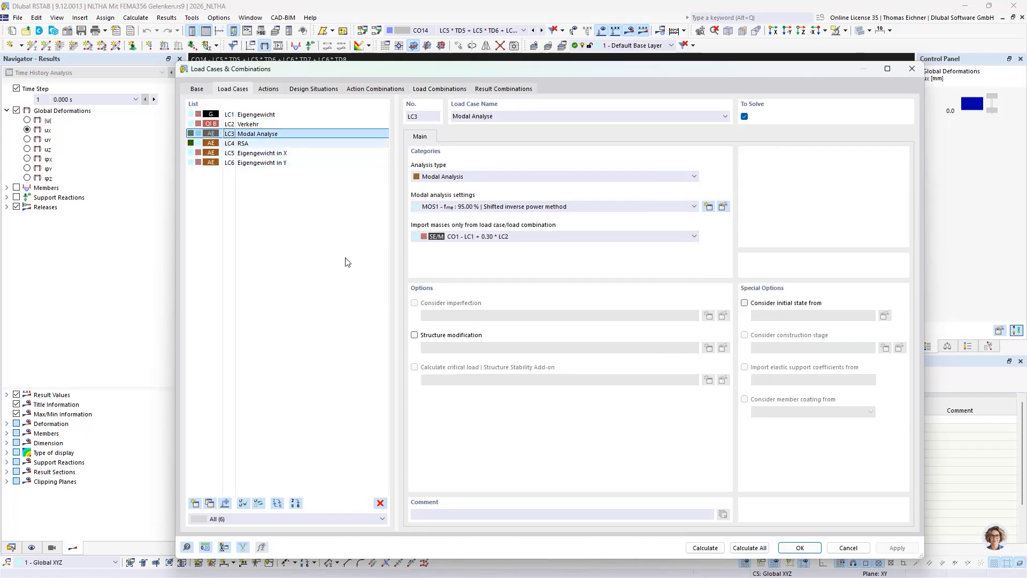
click(530, 137)
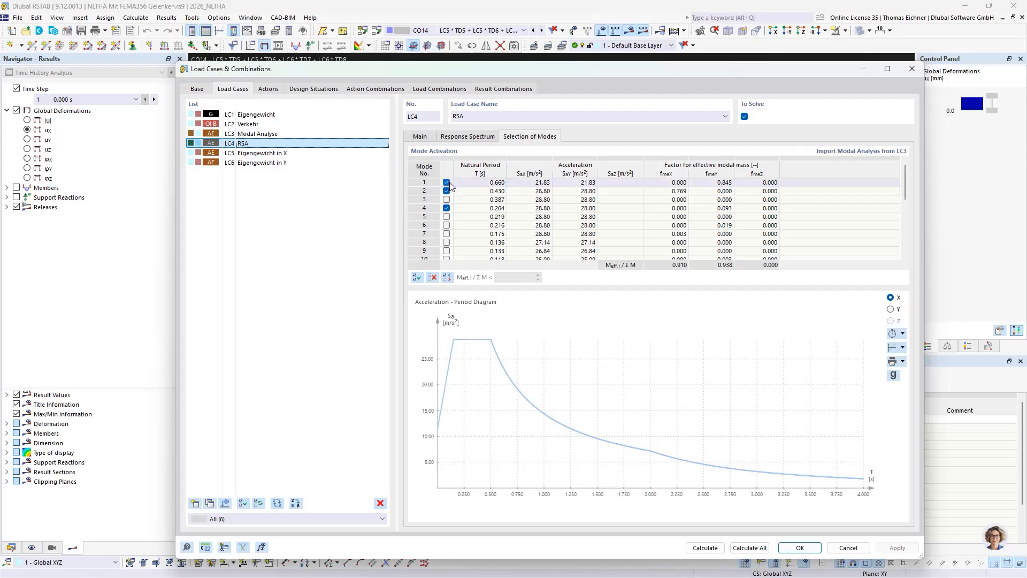
click(666, 191)
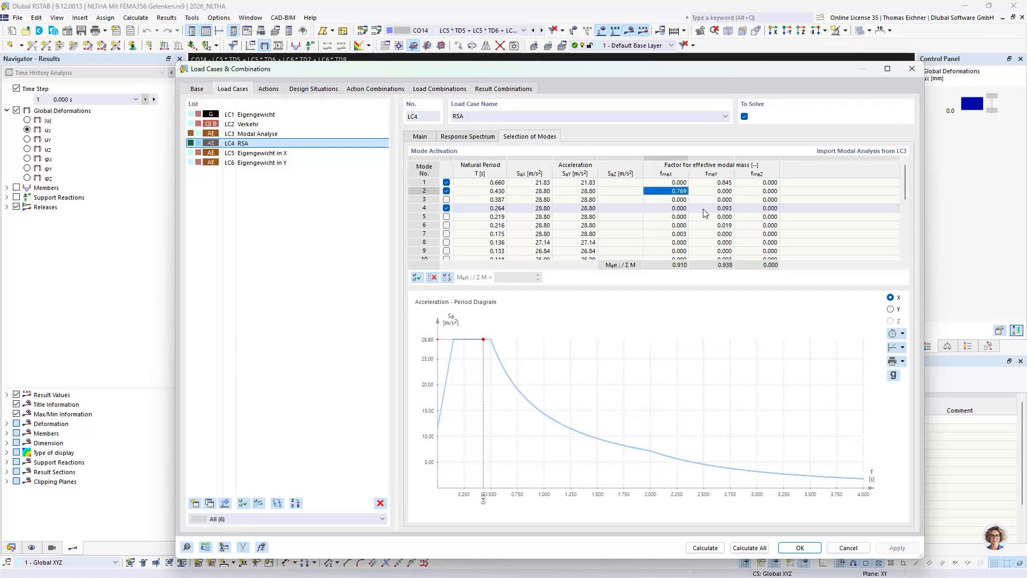
click(713, 183)
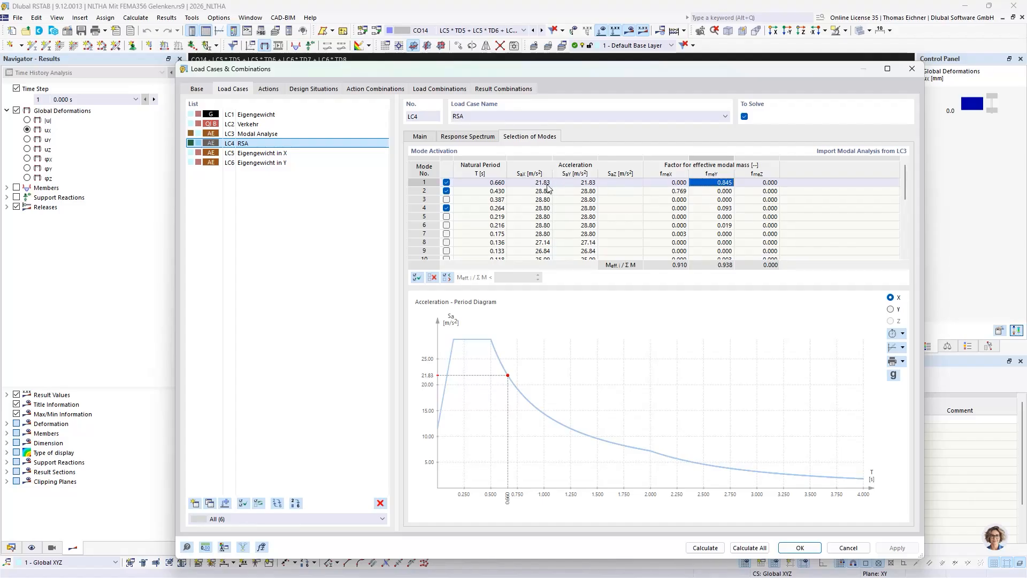
click(498, 184)
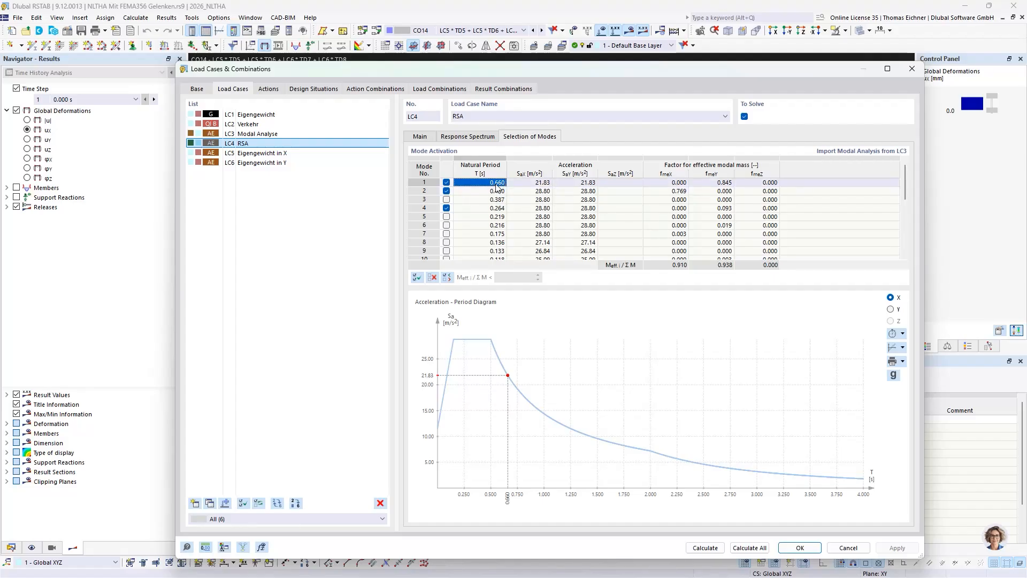
scroll(497, 187, down, 1)
click(446, 242)
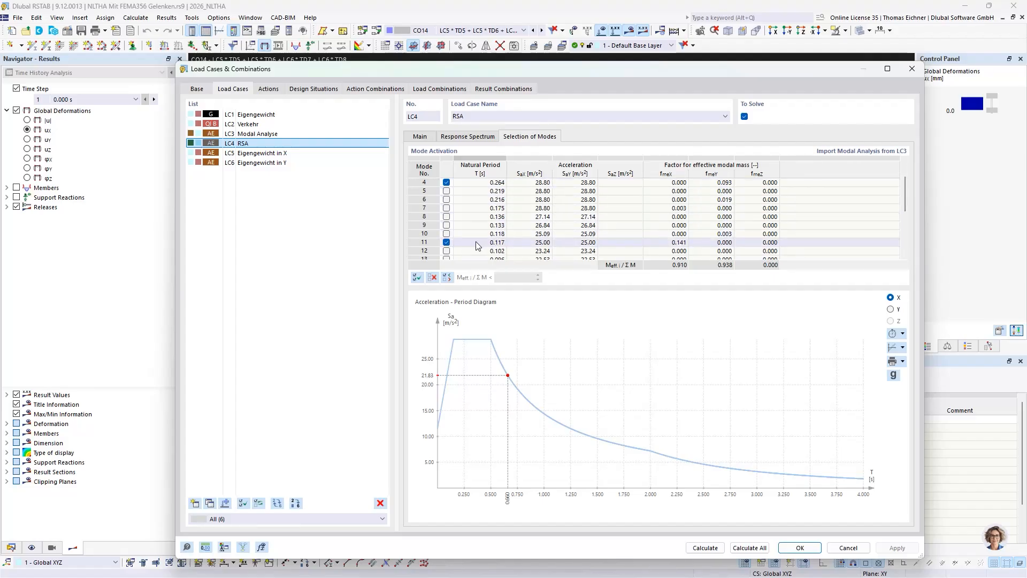
scroll(482, 238, up, 1)
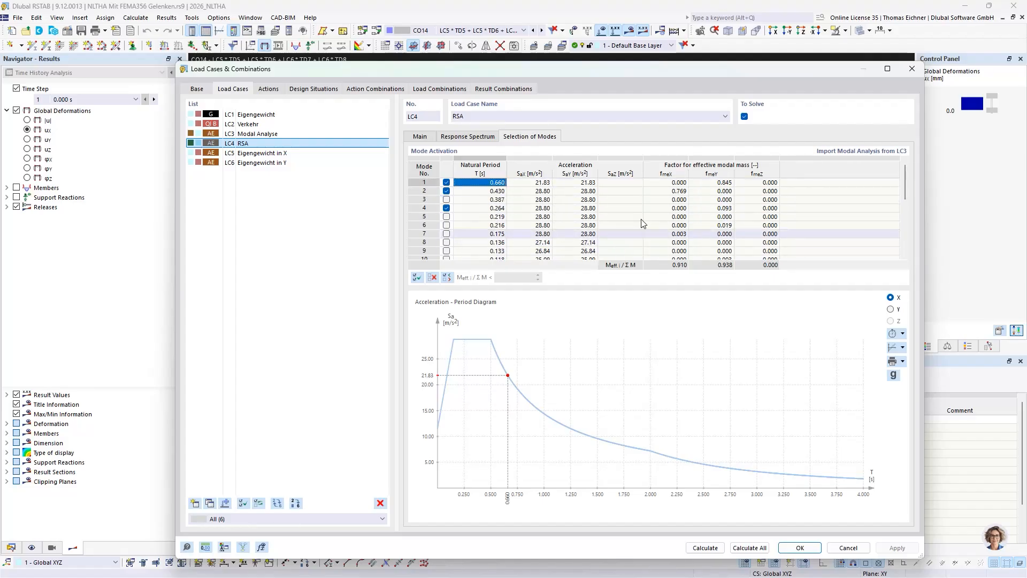
click(728, 208)
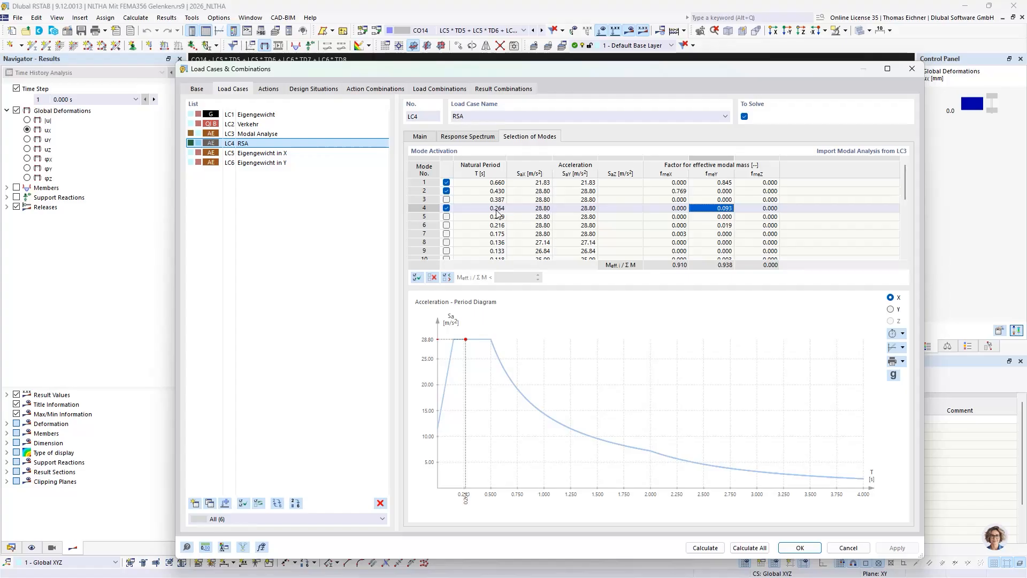
Step: Review the load cases LC5 and LC6 and the time diagrams TD5 to TD8 assigned to load combination CO14
click(439, 89)
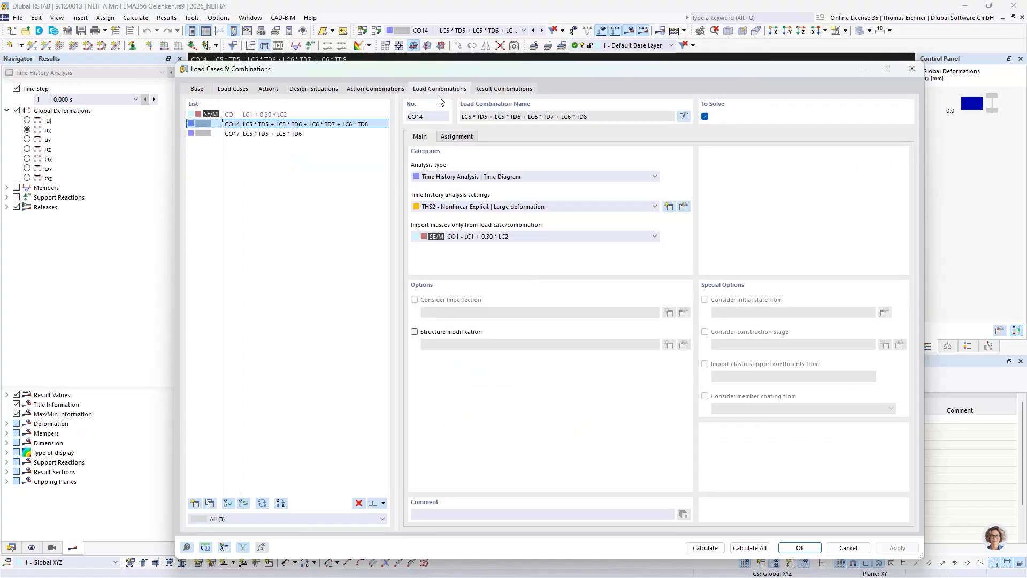
click(457, 138)
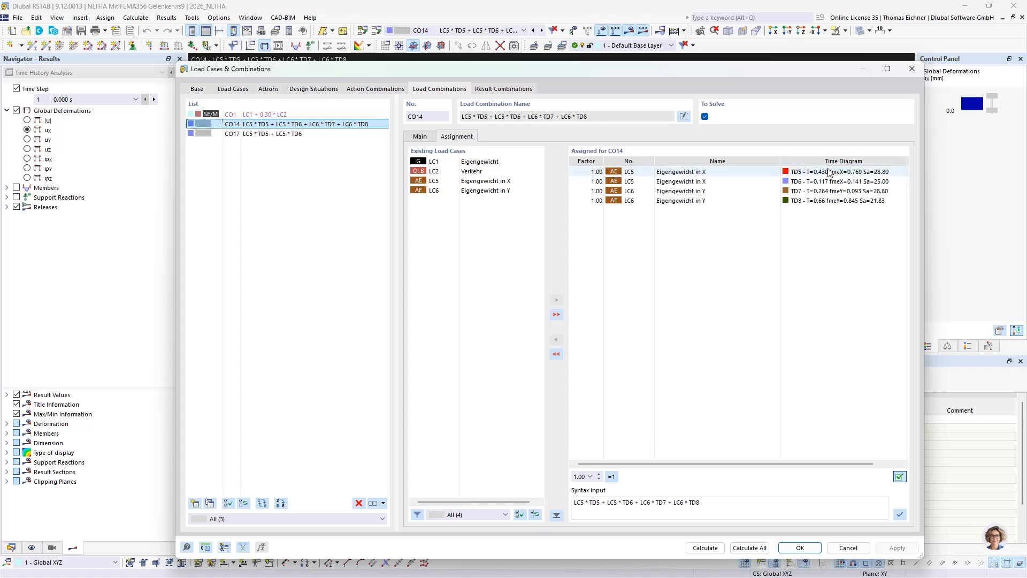
click(679, 172)
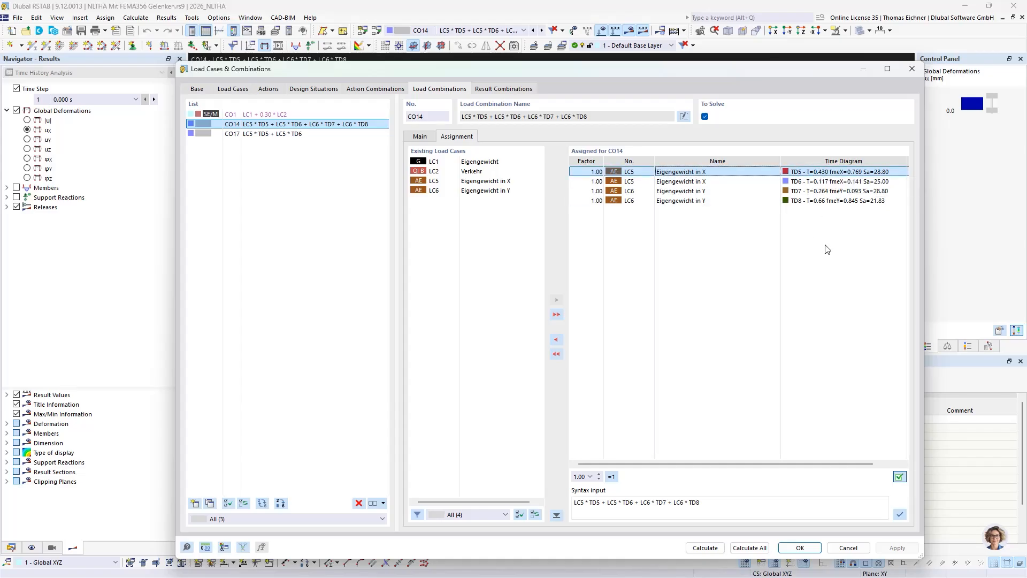
click(856, 204)
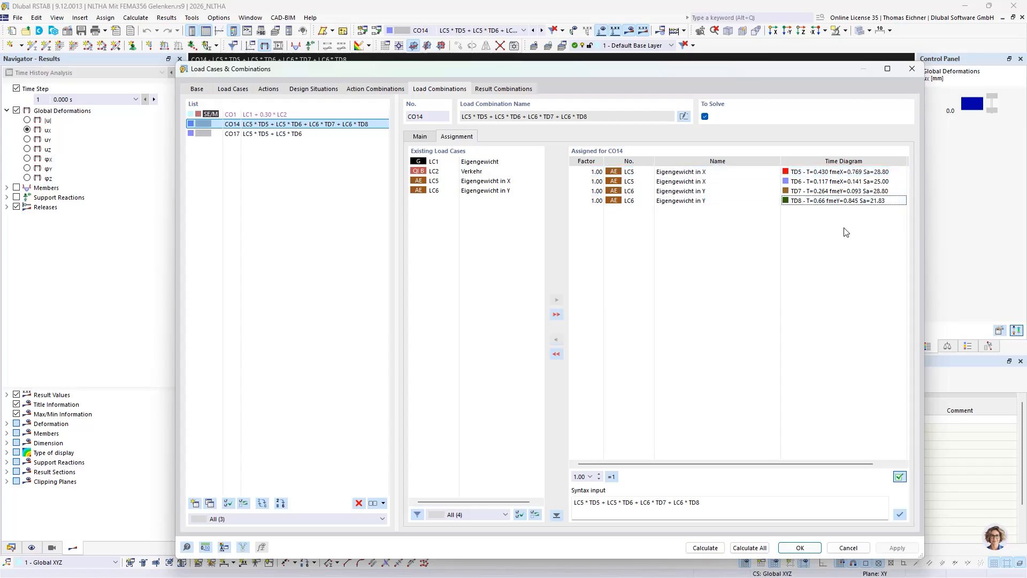
click(824, 172)
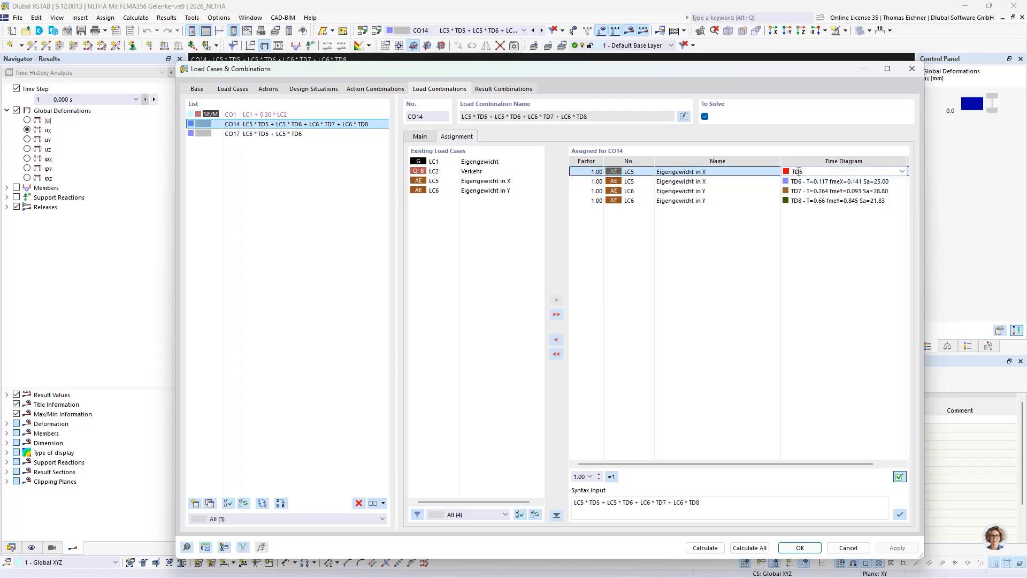
click(780, 239)
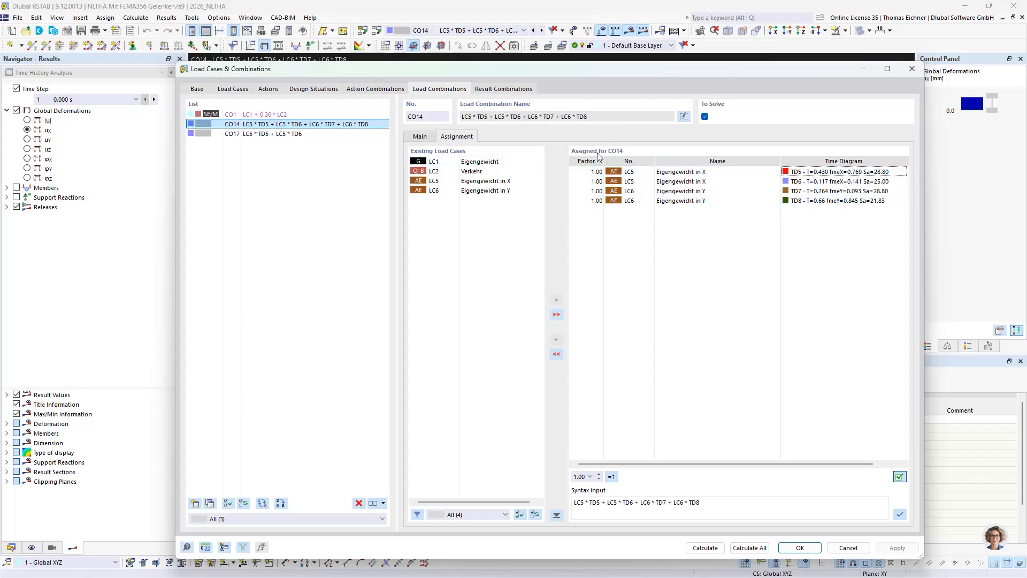
Step: Check the main analysis data of load case LC4 RSA and the main data of result combination RC1
drag(642, 68, 654, 64)
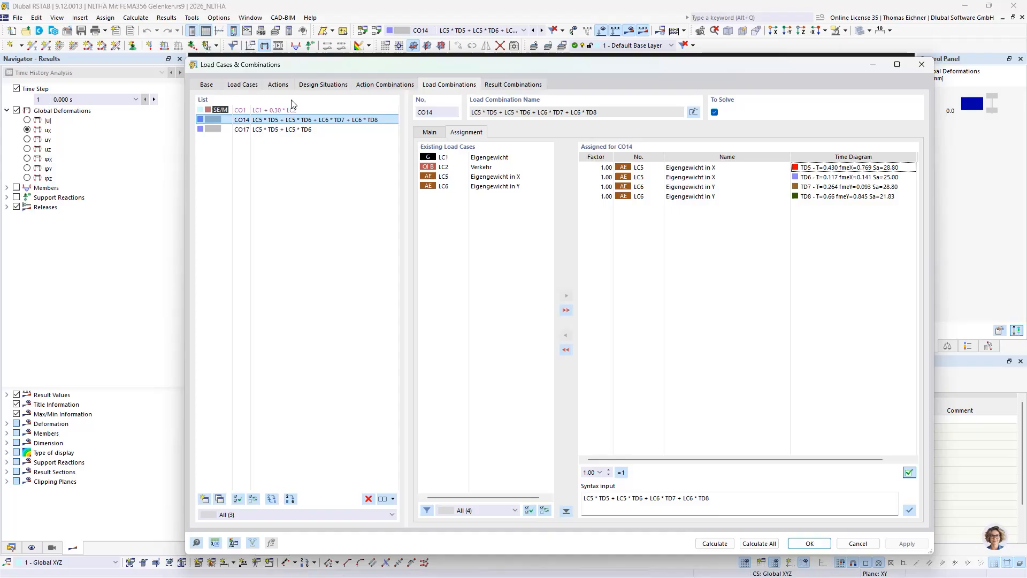
click(240, 89)
click(433, 133)
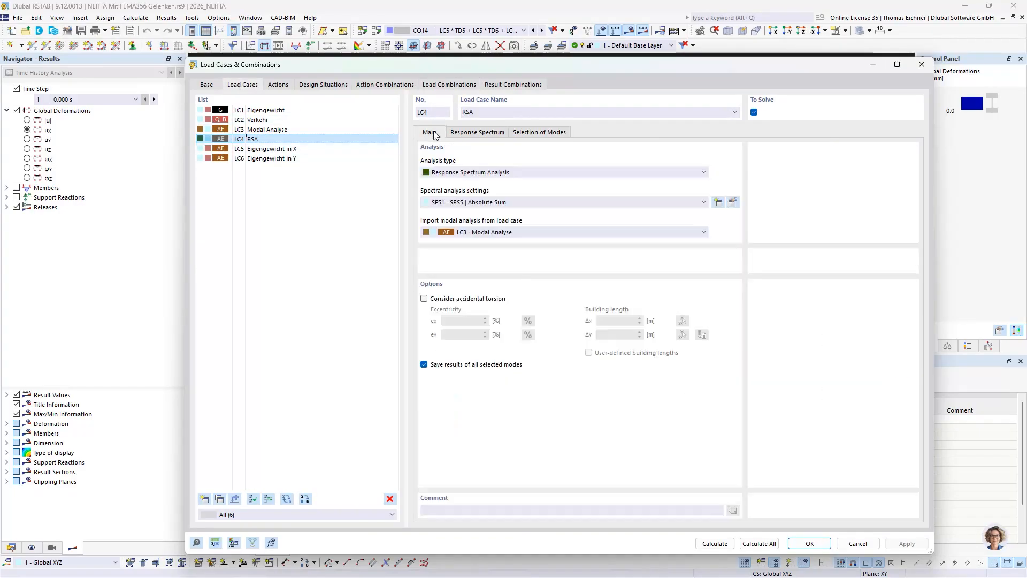
click(504, 86)
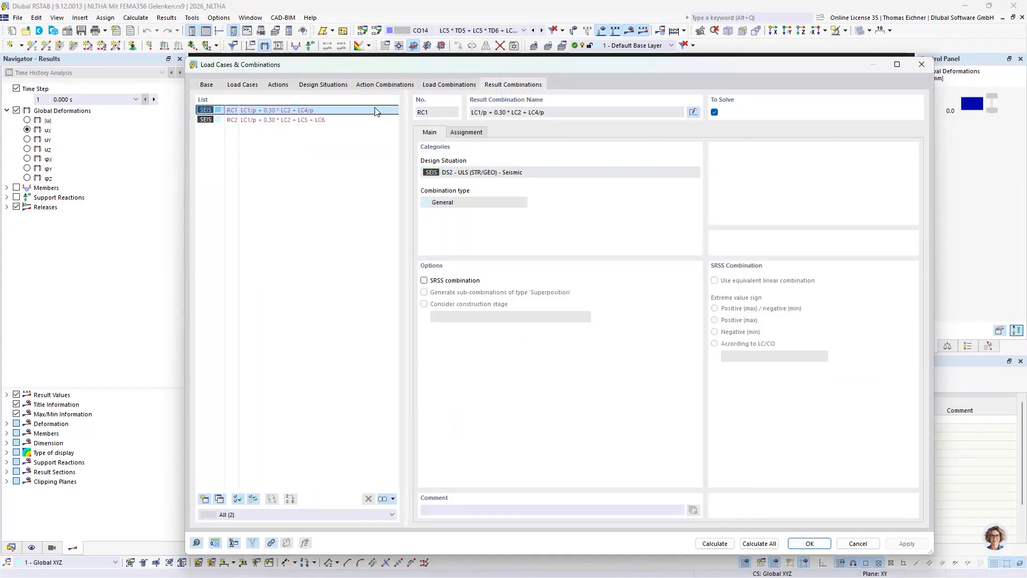
Step: Recheck the time diagram assignment of load combination CO14 and close the load case and combination data
click(432, 86)
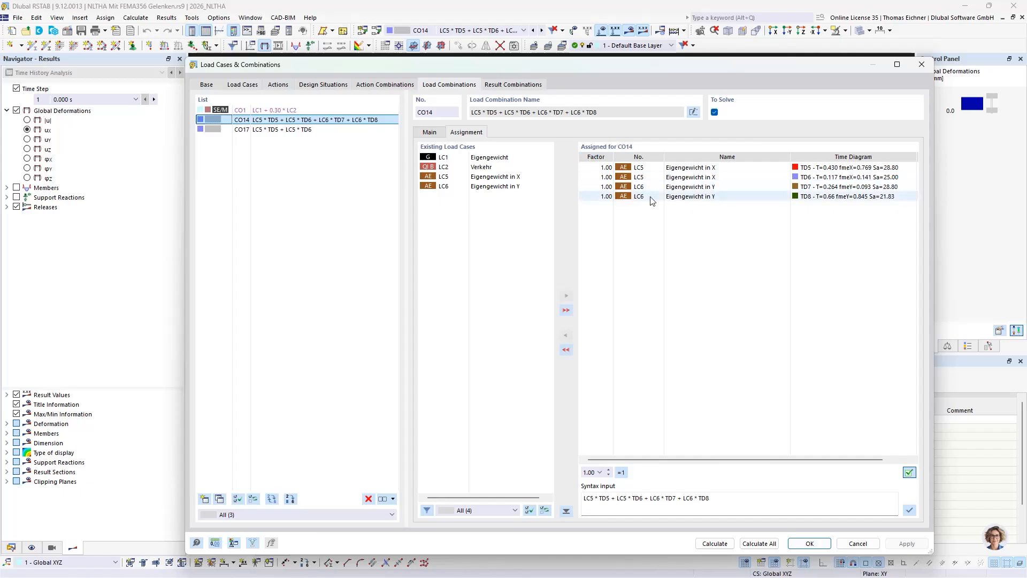
click(713, 307)
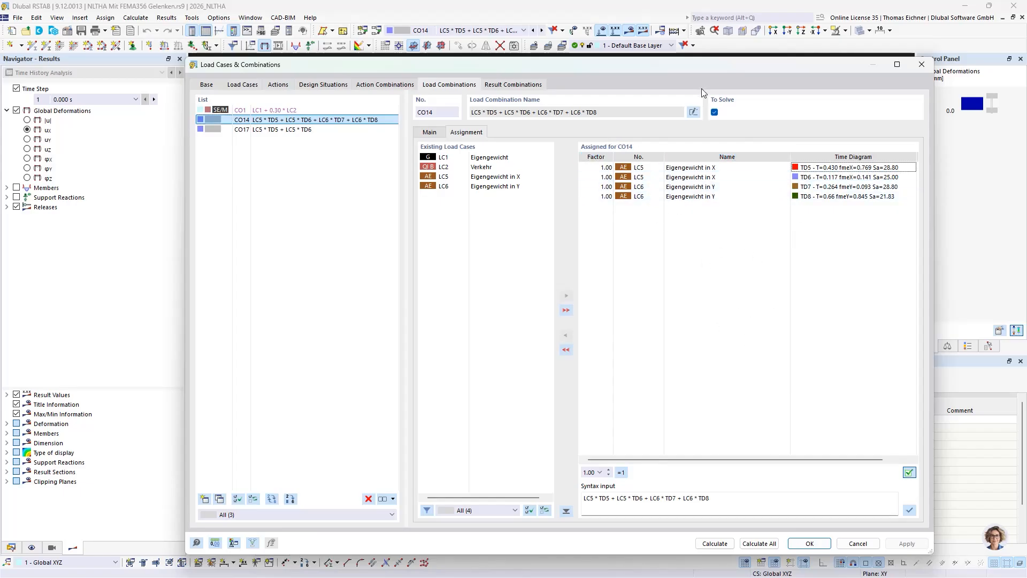
drag(705, 64, 660, 59)
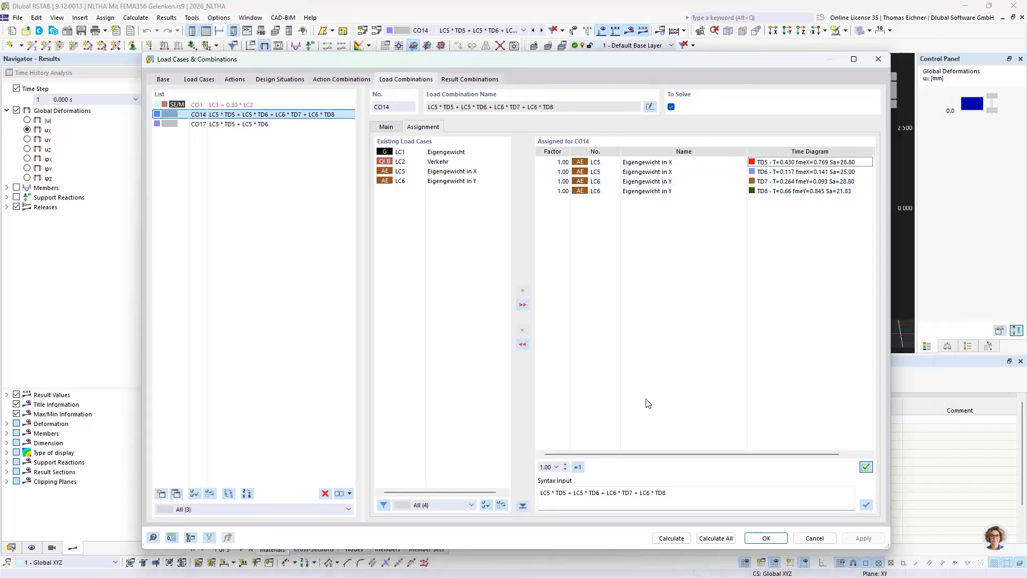
click(761, 539)
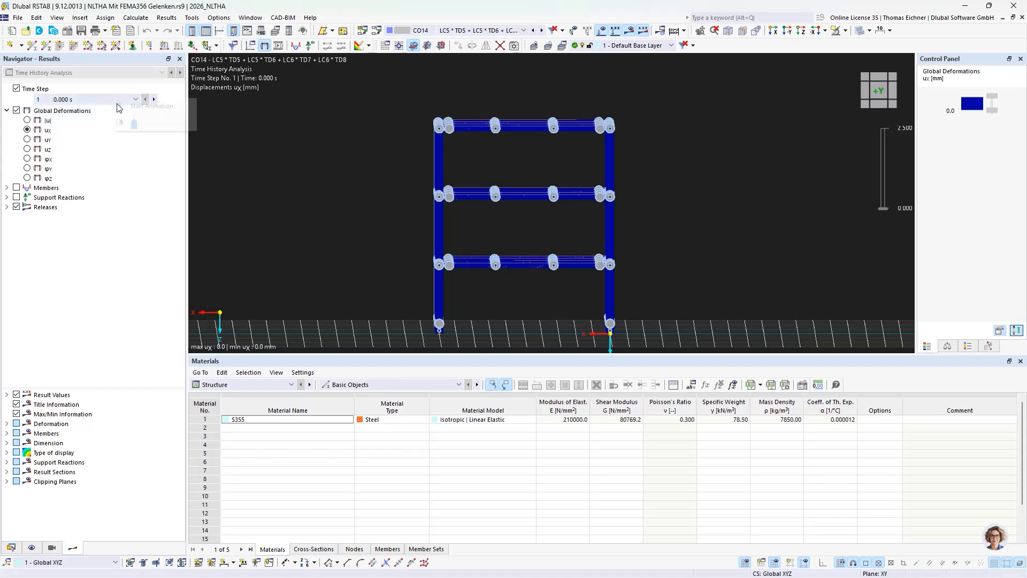
Step: Run through the CO14 time steps to view the frame's ux displacements and hinge states, then return to the result options
click(154, 99)
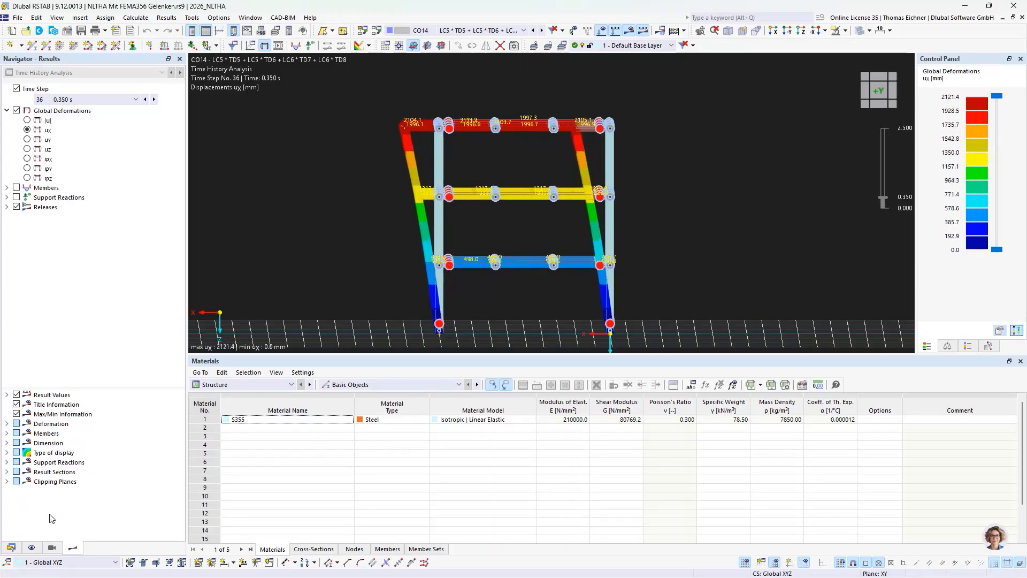
click(32, 548)
click(73, 548)
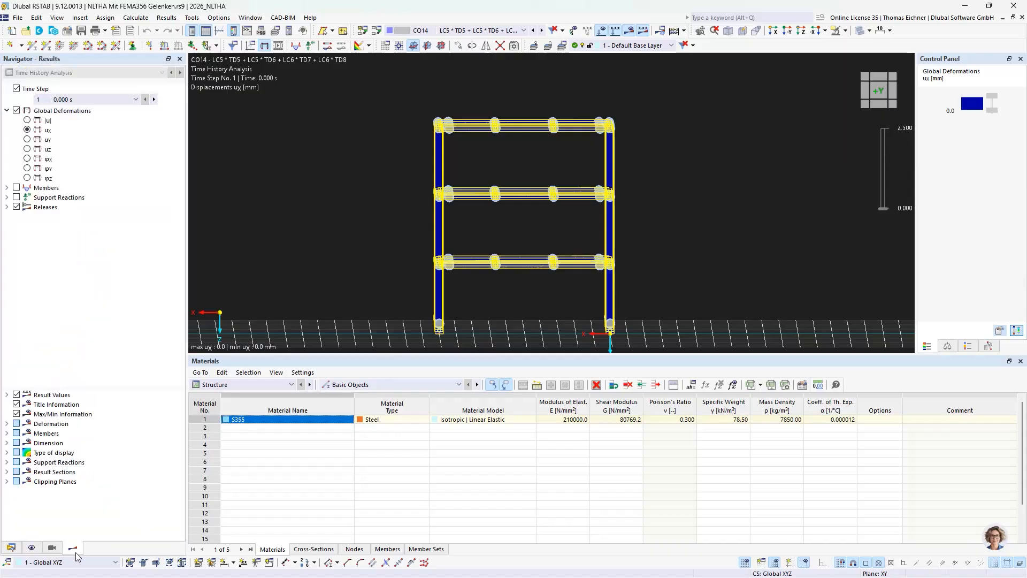
Step: Set the plastic hinge results under the releases to display by Diagram Zone instead of Acceptance Criteria
click(7, 207)
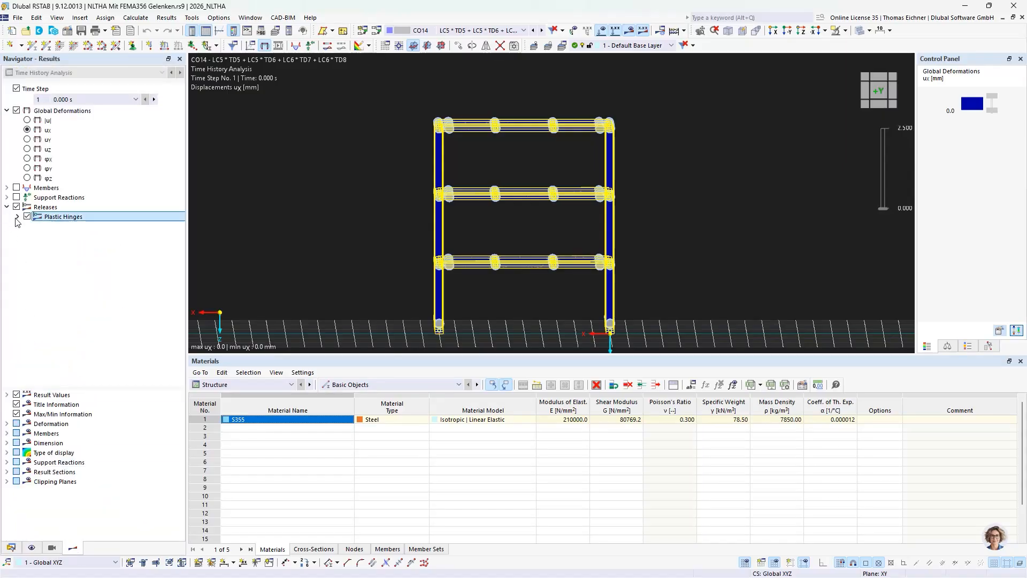
click(17, 216)
click(38, 235)
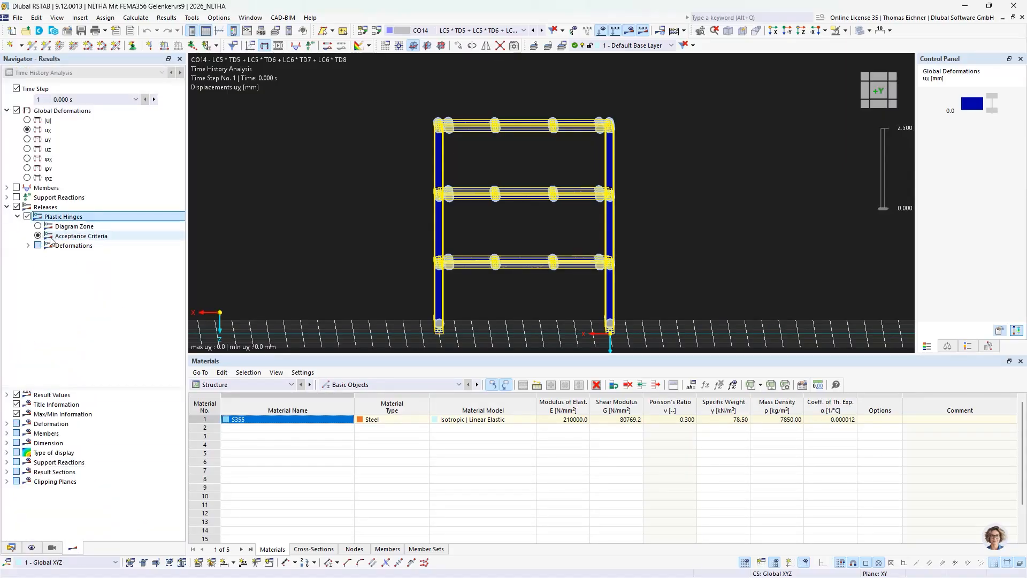
click(37, 226)
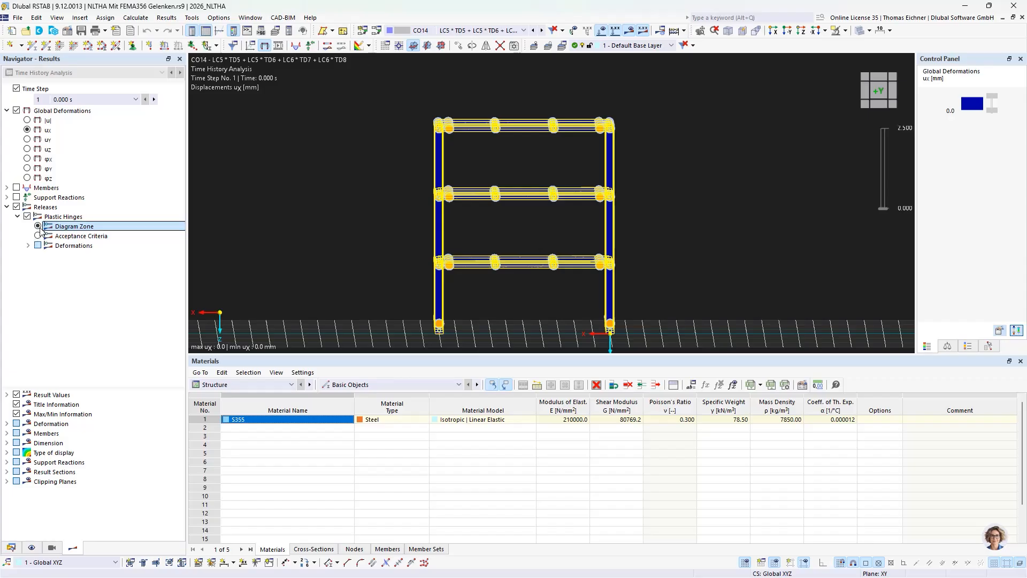
Step: Check the φz FEMA 356 plastic hinge diagram assigned to the end of beam member 19, and close the member data
double_click(467, 264)
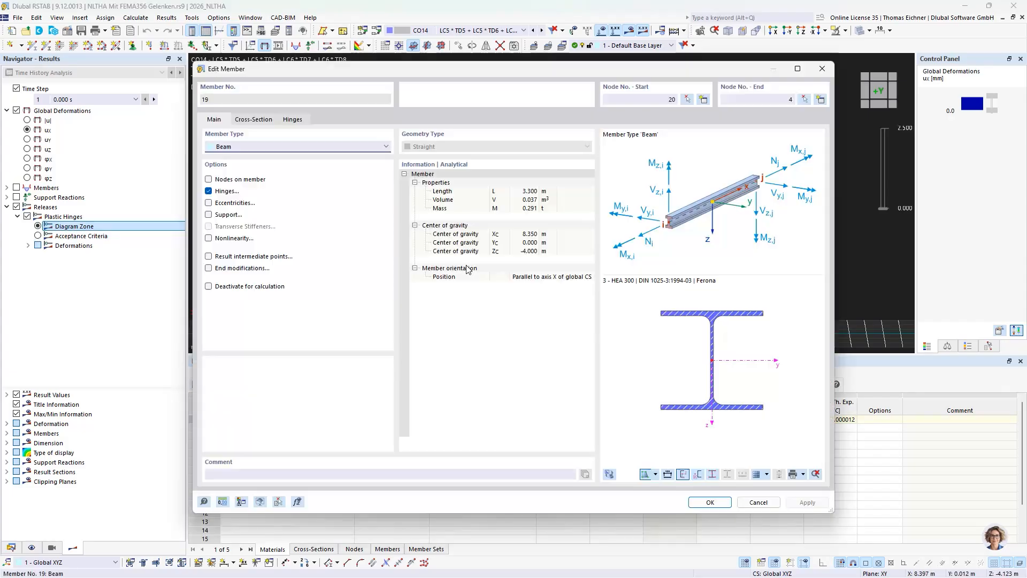
click(293, 119)
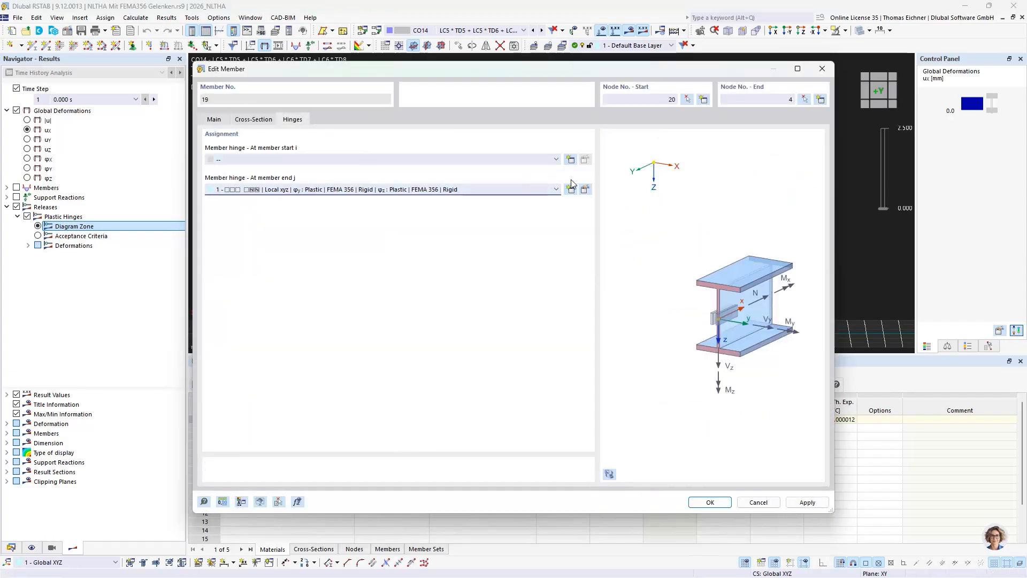
click(585, 188)
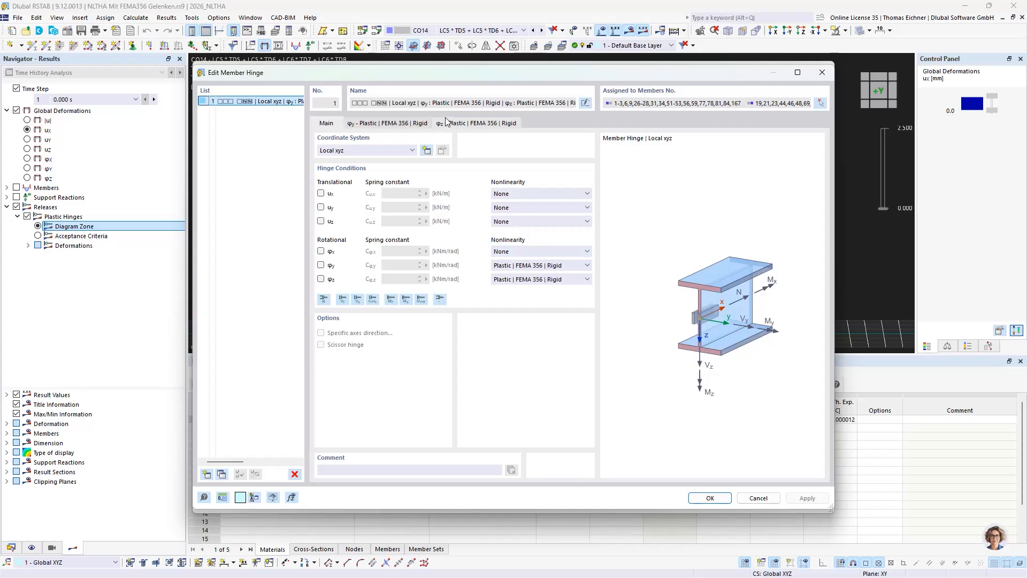
click(466, 123)
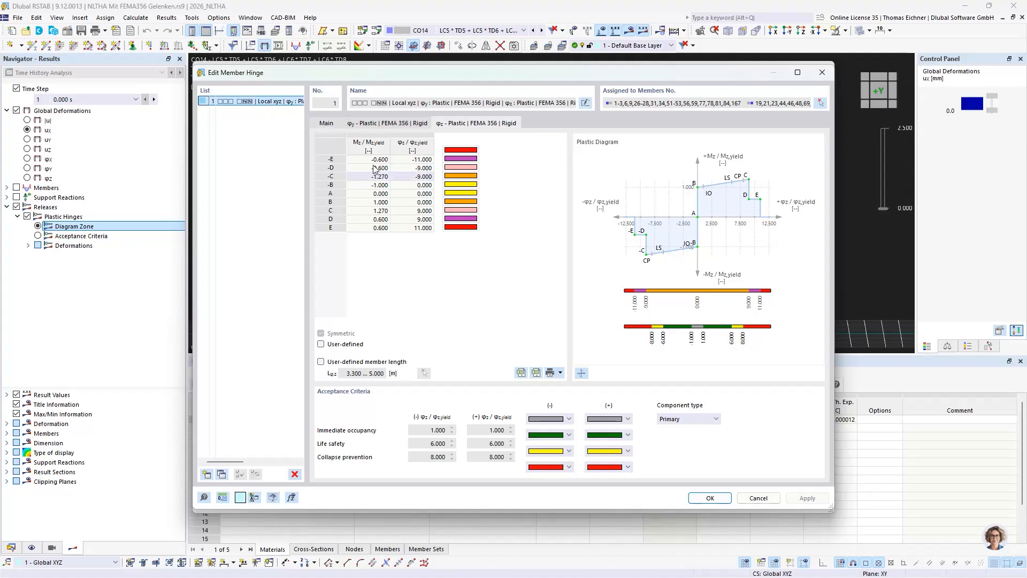
click(808, 78)
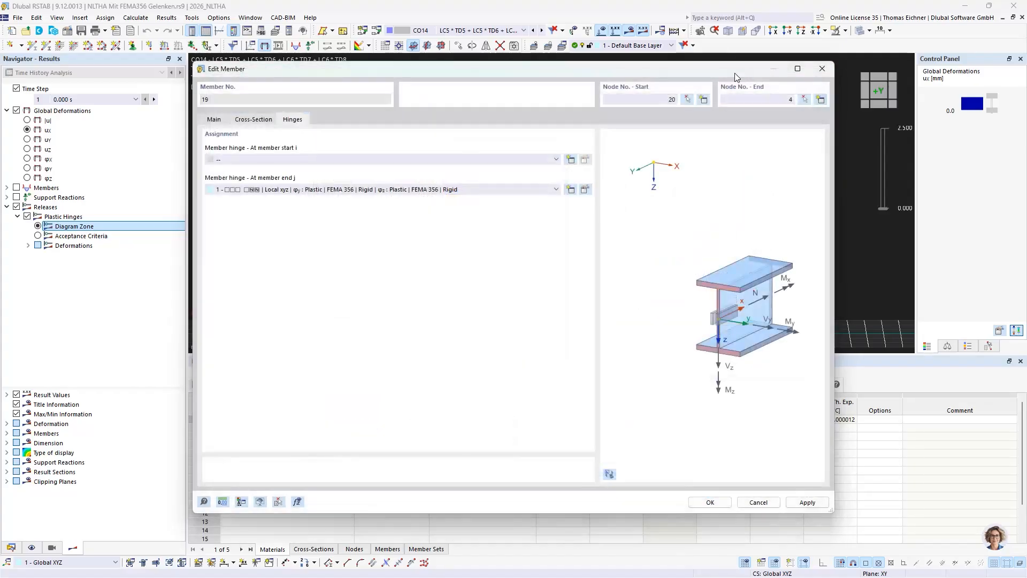
click(836, 85)
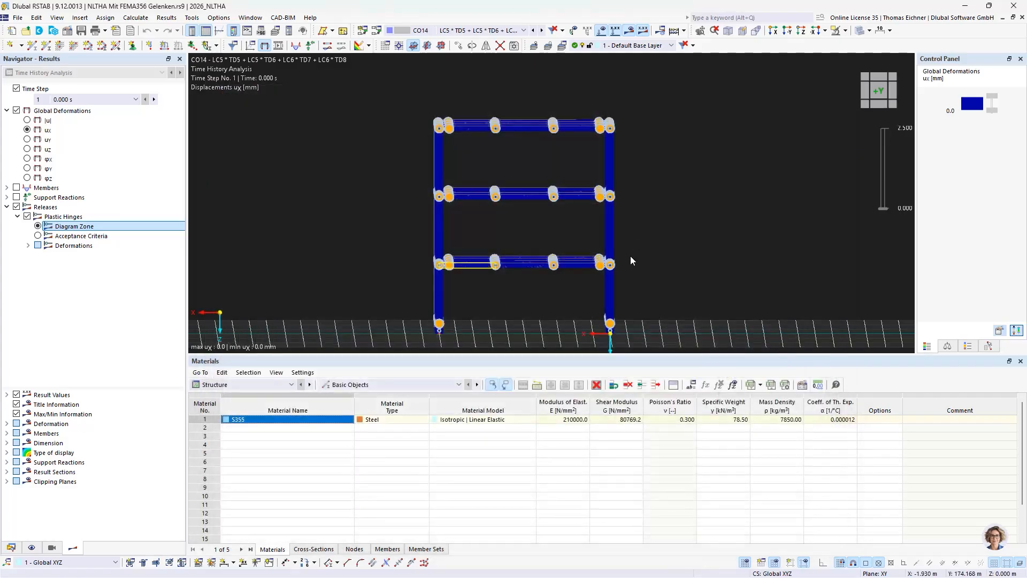
Step: Animate the CO14 time steps with the hinge diagram zones, and set the displayed time step to no. 39 at 0.380 s
right_click(86, 98)
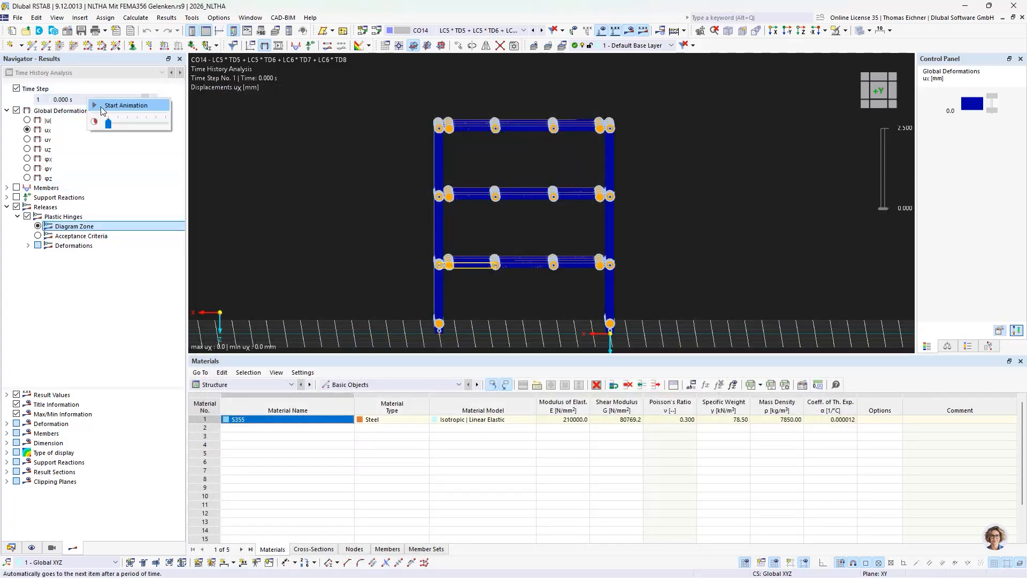
click(105, 107)
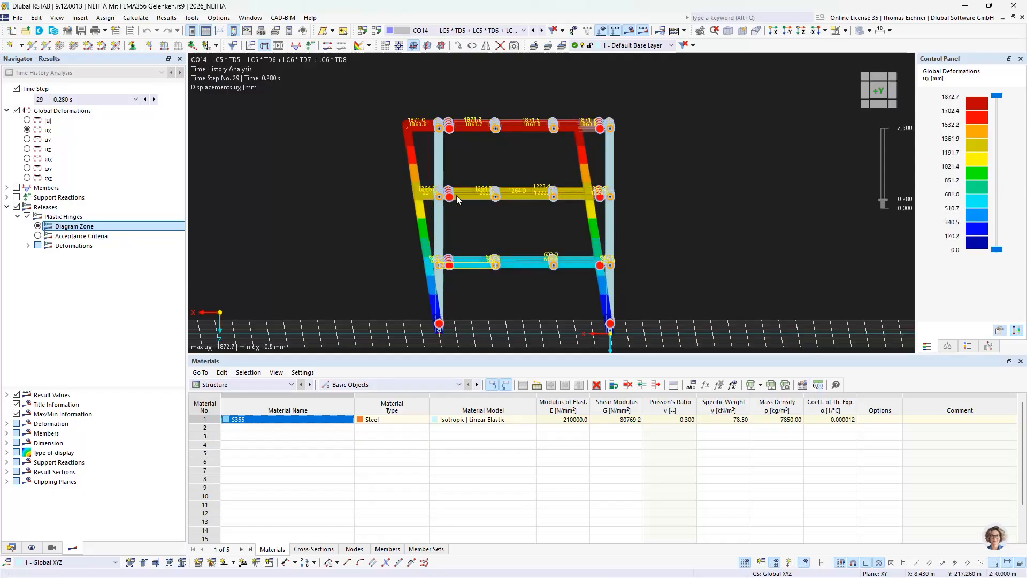
click(97, 99)
scroll(78, 270, up, 4)
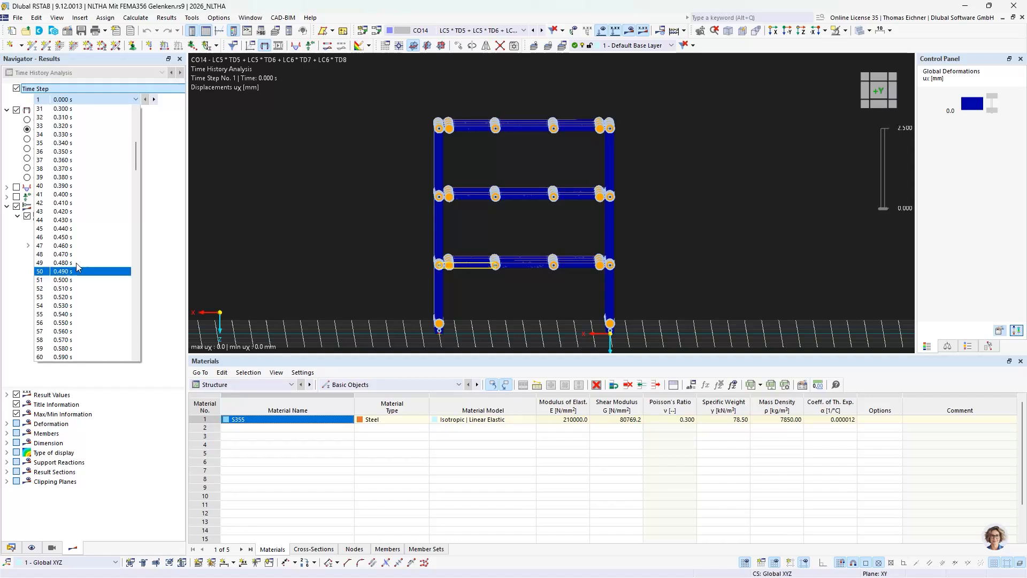
click(70, 177)
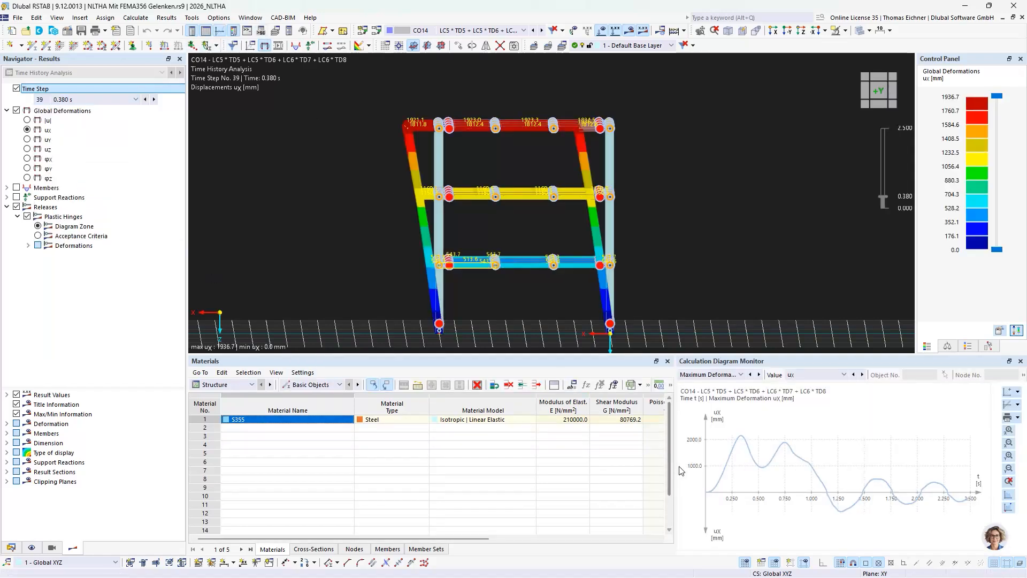
Step: Widen the Calculation Diagram Monitor and examine the animated frame deformation and hinge states from several viewing angles
drag(673, 459, 507, 459)
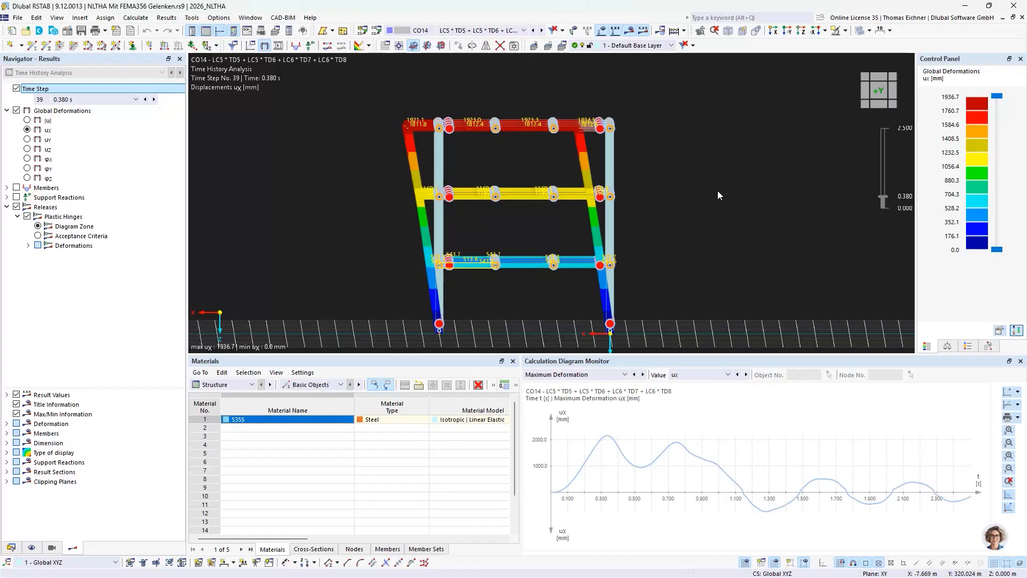
ctrl+middle_drag(683, 194, 699, 215)
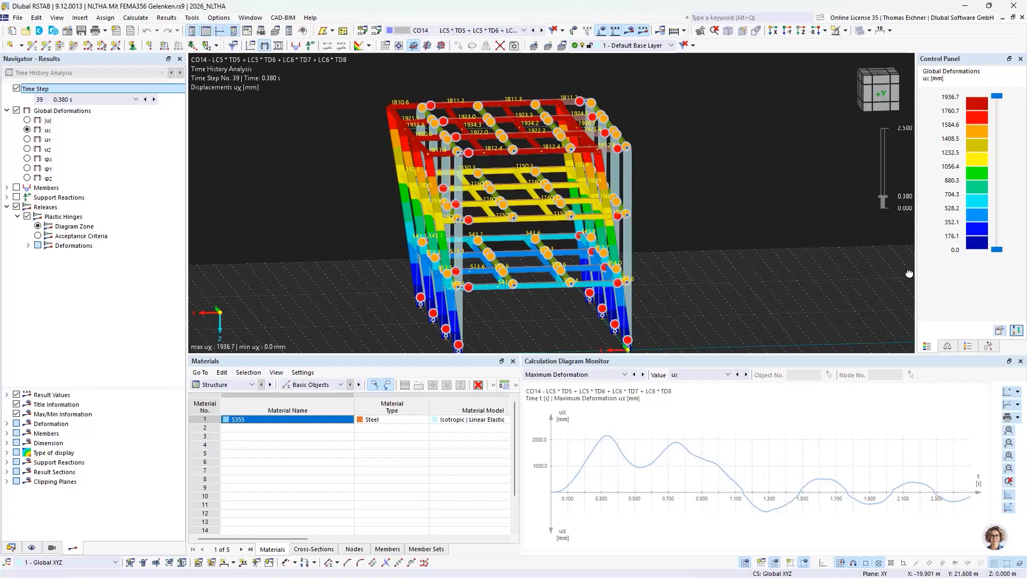
ctrl+middle_drag(907, 273, 896, 277)
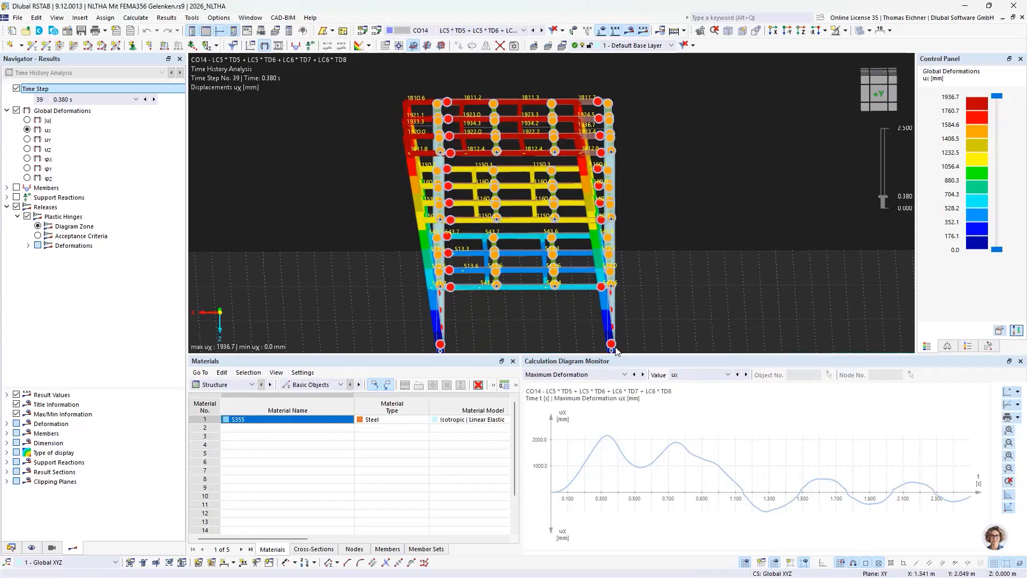
ctrl+middle_drag(618, 304, 644, 220)
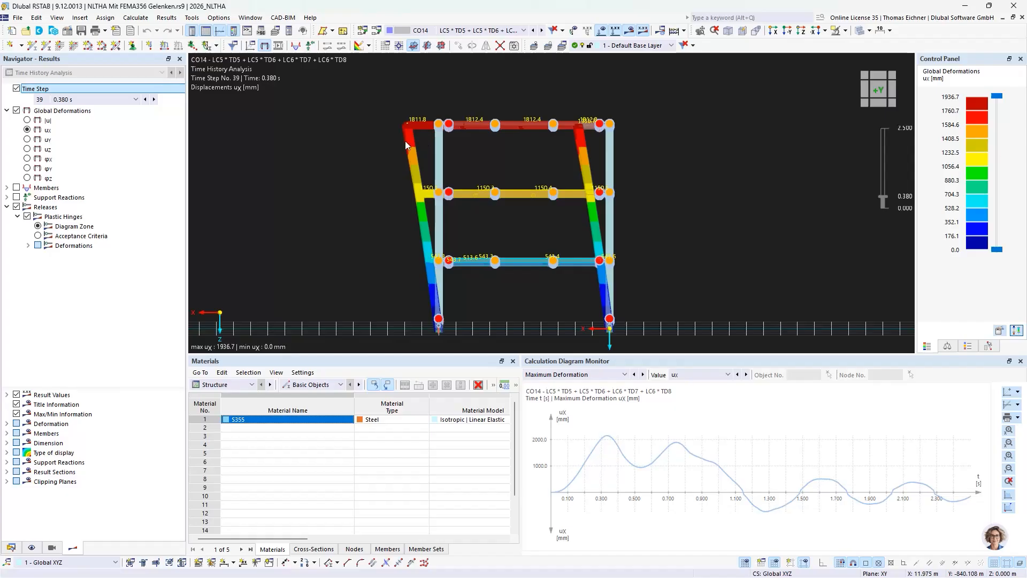
scroll(408, 149, down, 1)
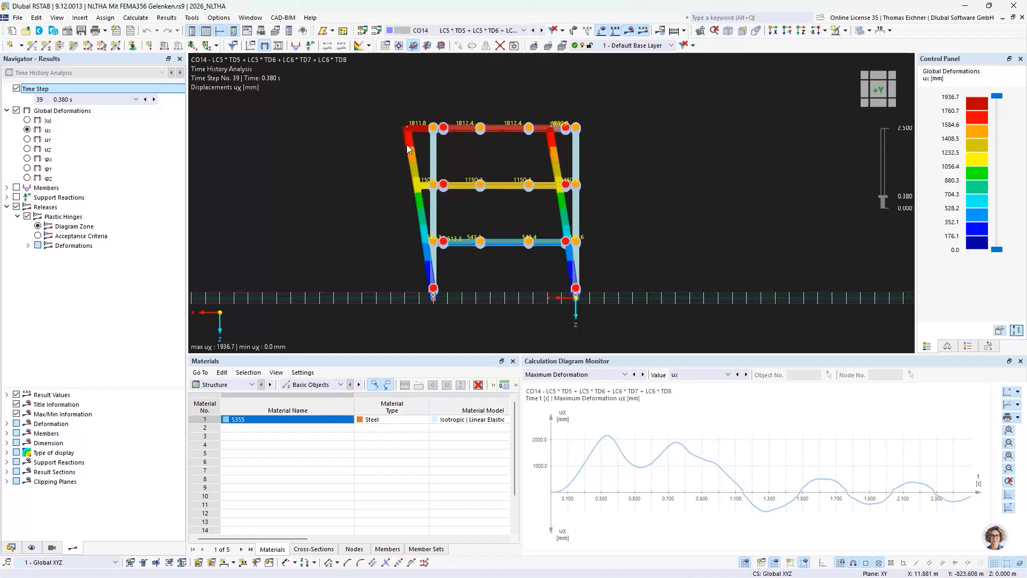
ctrl+middle_drag(387, 158, 390, 169)
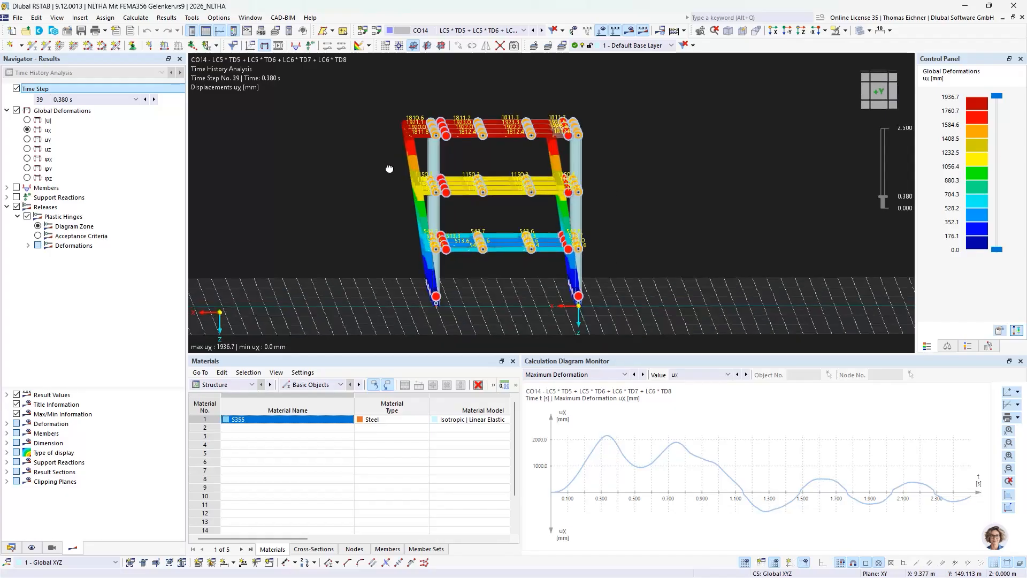
right_click(105, 101)
click(126, 112)
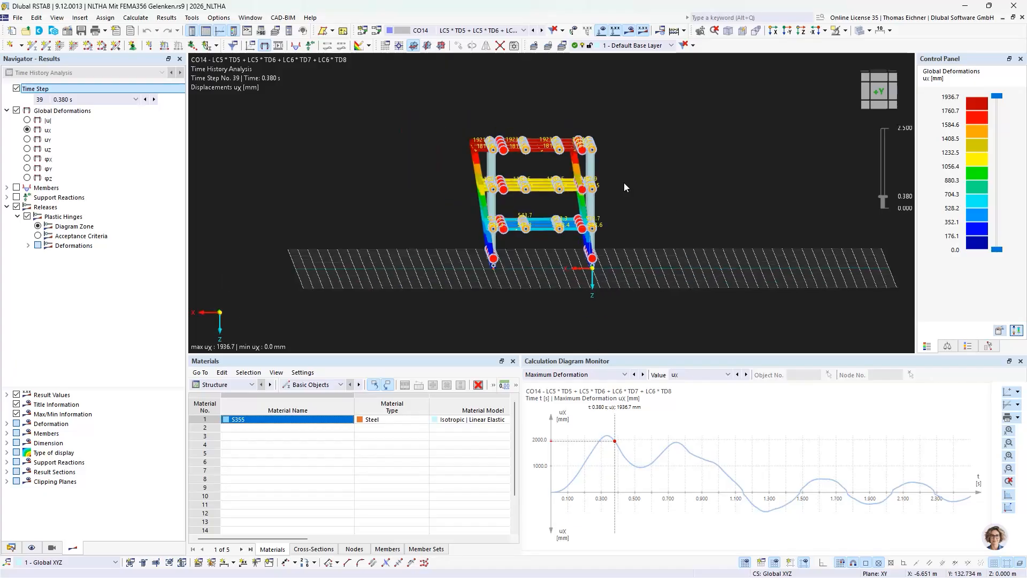
click(482, 31)
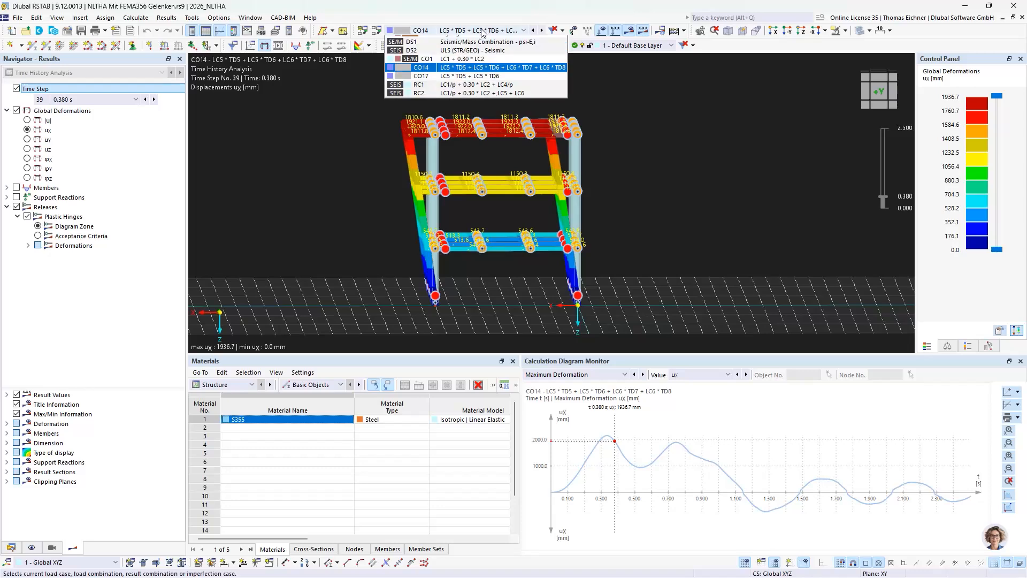
click(482, 31)
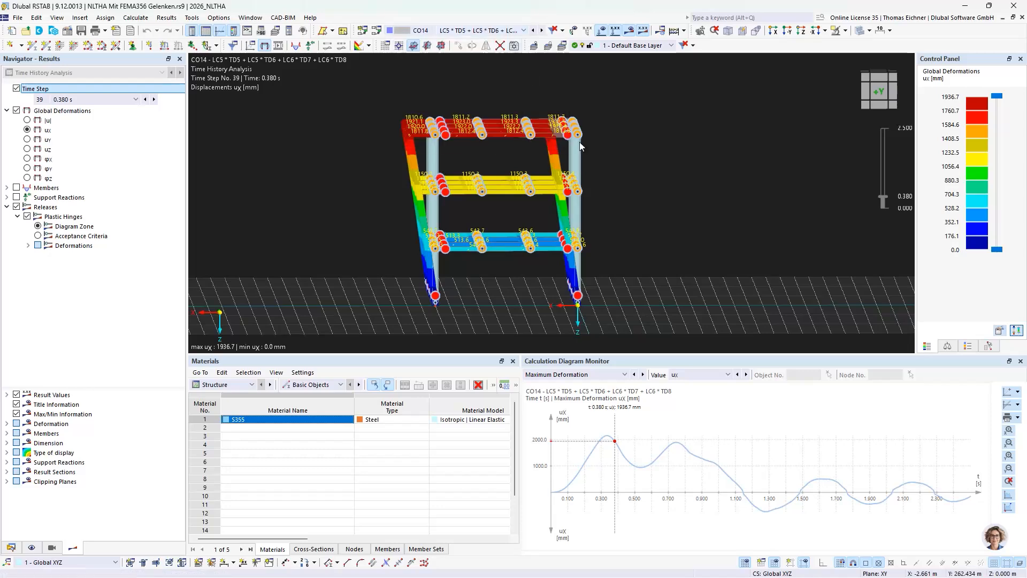
Step: Review the CO14 calculation diagrams CD12, CD17 and CD11 for maximum deformation, hinge hysteresis and hinge moment over time
click(11, 548)
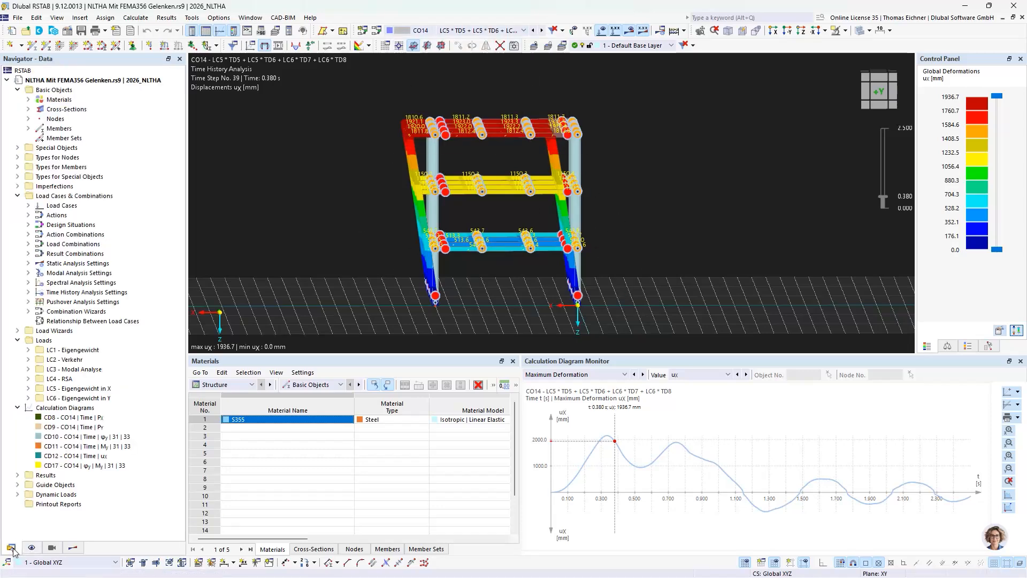
double_click(81, 456)
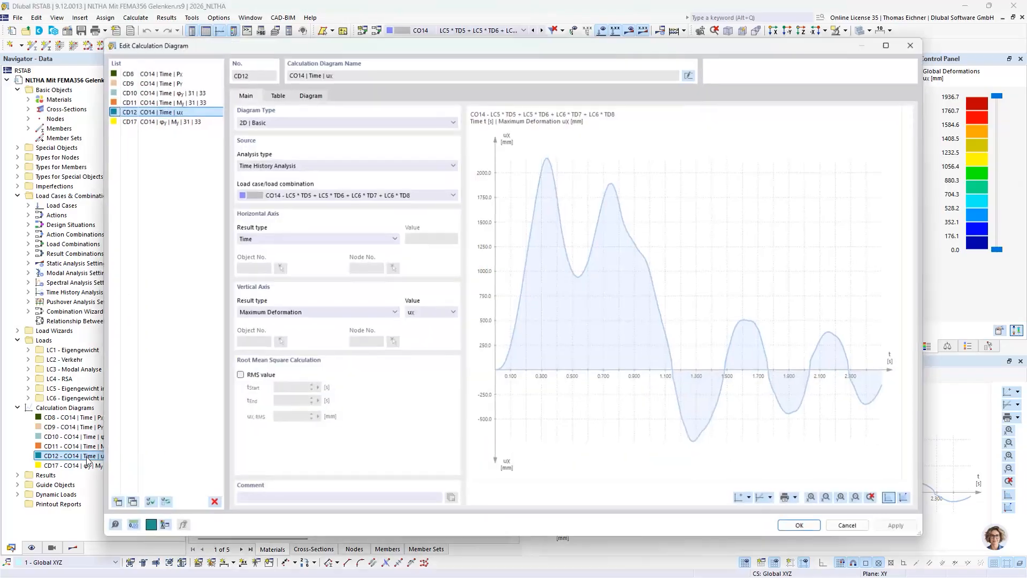
click(160, 120)
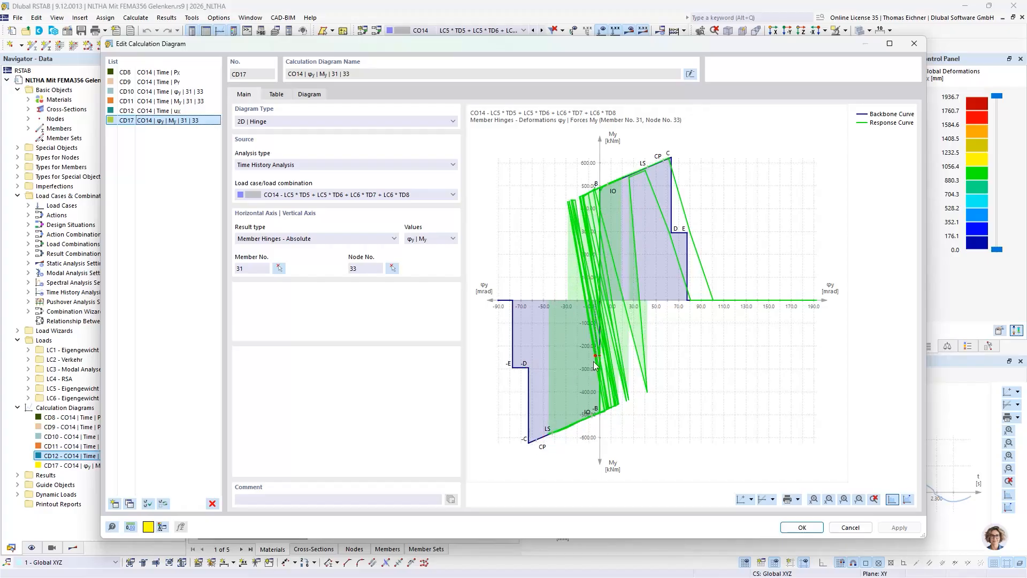
click(186, 101)
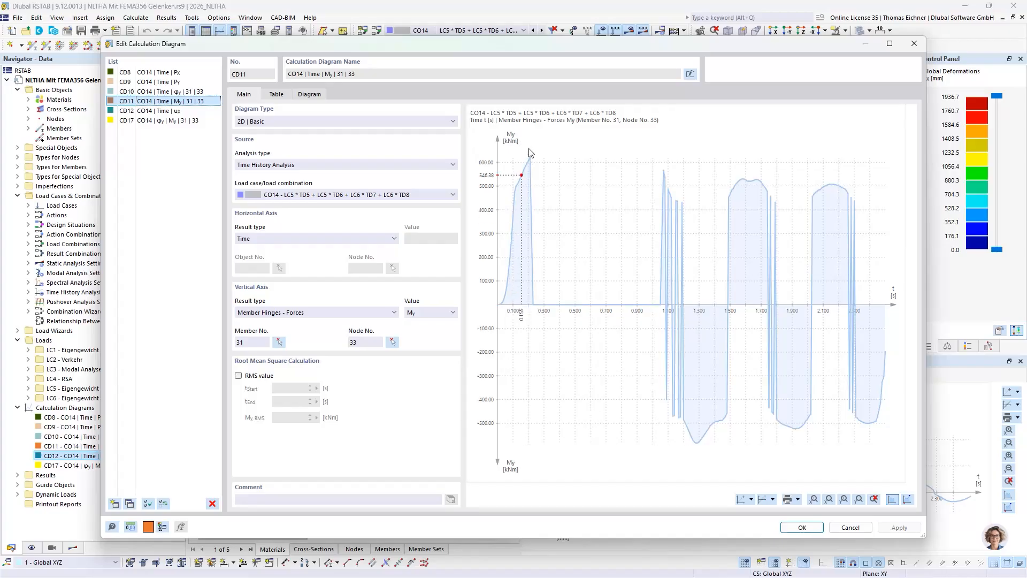
click(913, 43)
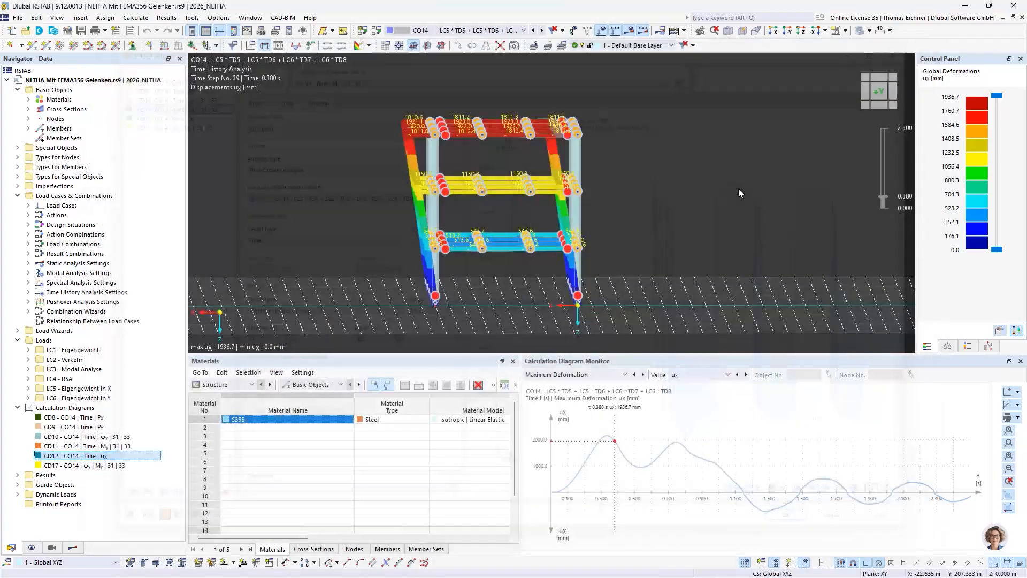
Step: Show the Time History Analysis results by member in the table with the Local Plastic Deformation Ratios
click(239, 385)
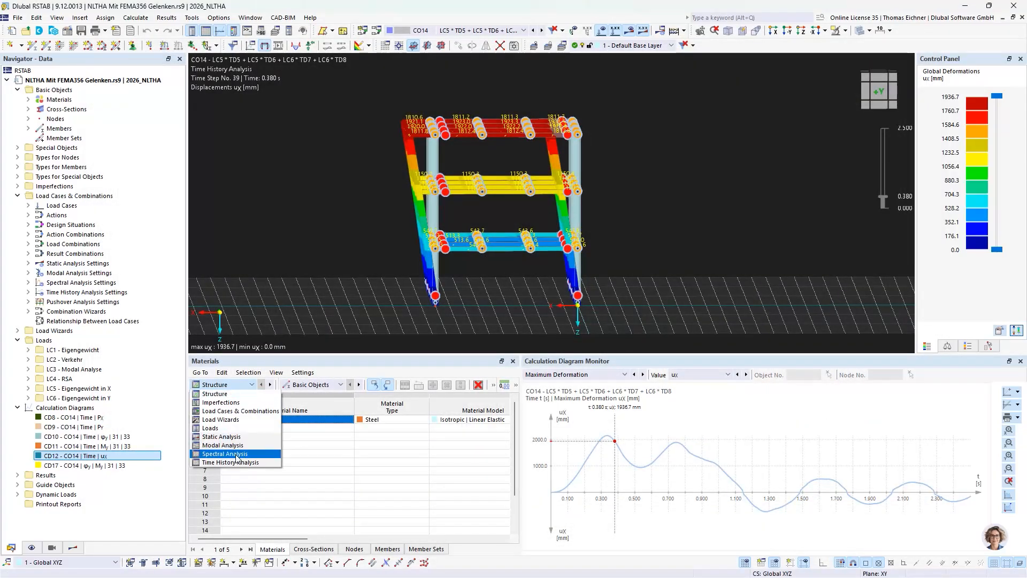
click(234, 461)
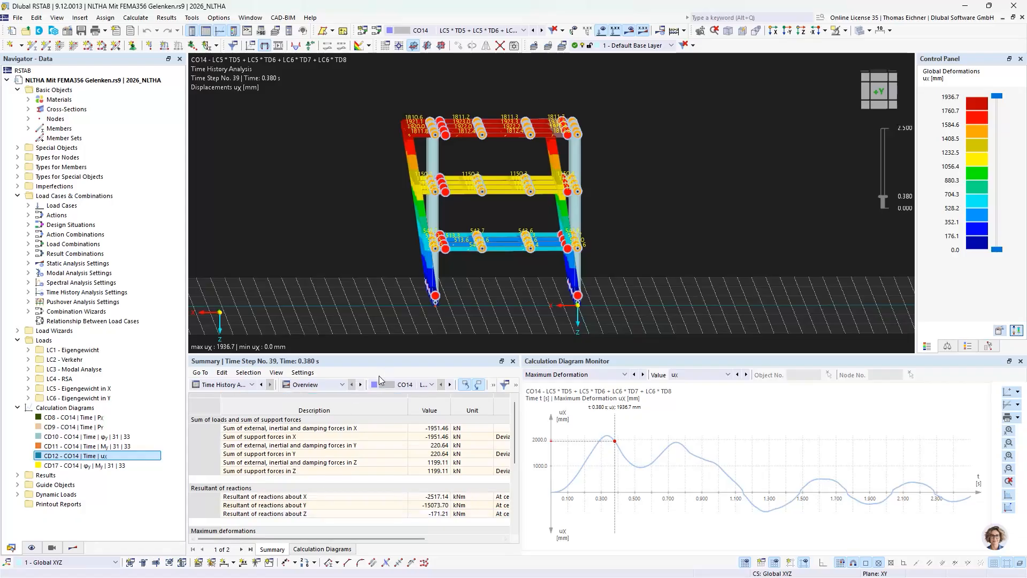
click(321, 384)
click(320, 412)
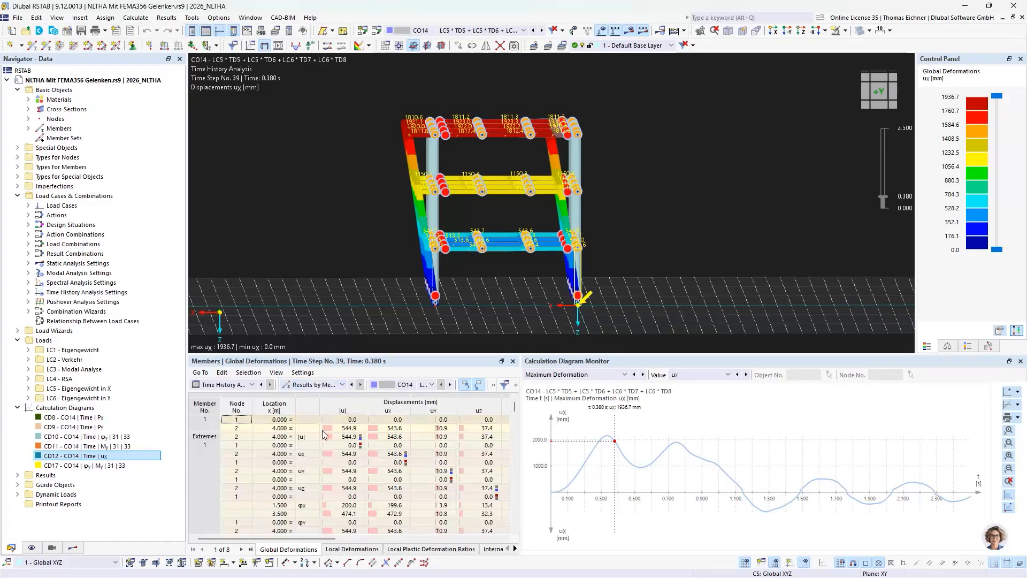
click(401, 549)
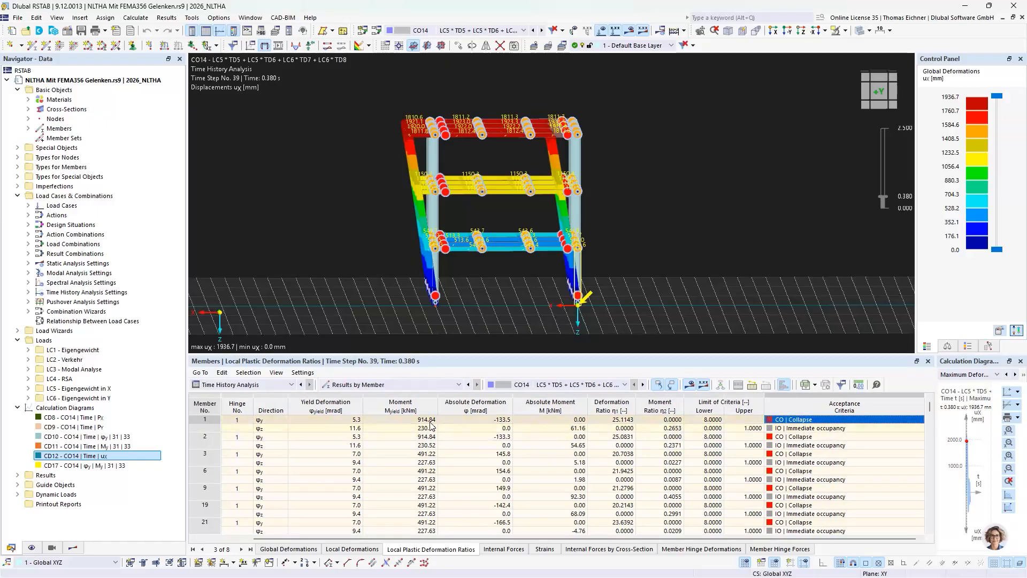
Step: Go through the members' plastic deformation ratios, limit criteria and acceptance criteria down to member 46, locating the hinges in the frame
click(423, 437)
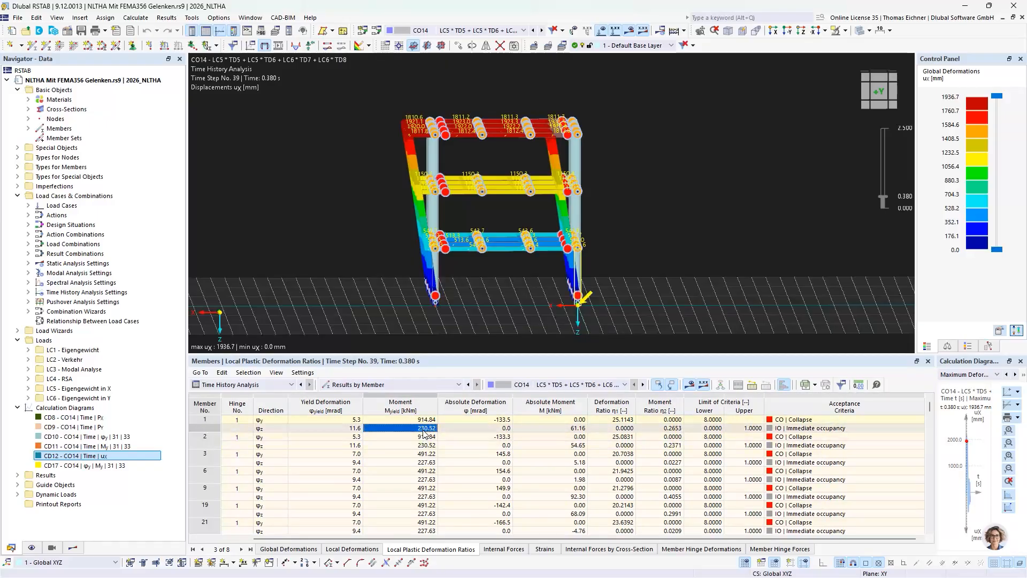
key(Down)
key(Down)
key(Down)
key(Down)
key(Down)
key(Down)
key(Down)
key(Down)
key(Down)
key(Down)
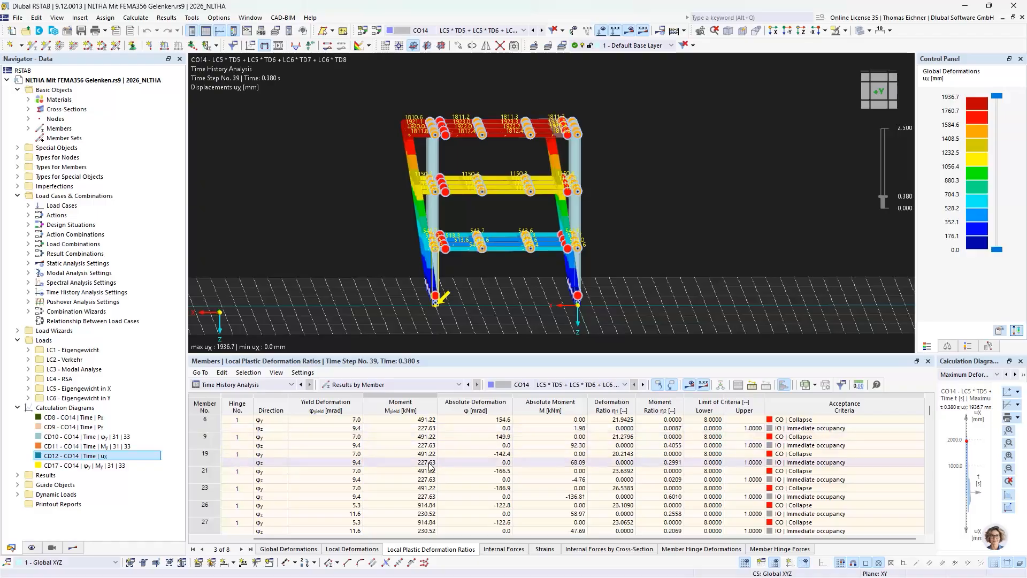
click(424, 455)
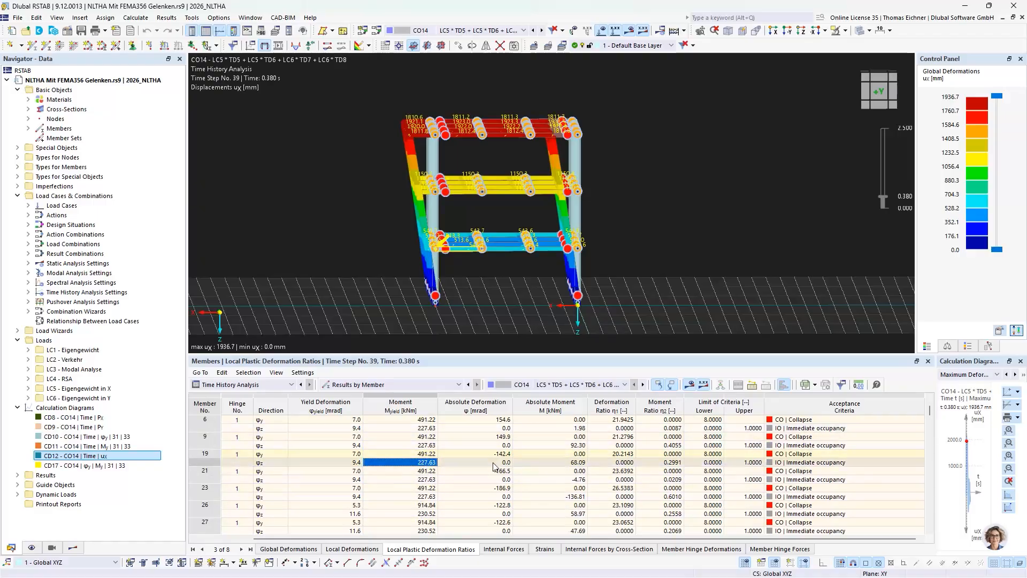
click(753, 456)
key(Down)
key(Down)
key(Down)
key(Down)
key(Down)
key(Down)
key(Down)
key(Down)
key(Down)
key(Down)
key(Down)
key(Down)
key(Down)
key(Down)
key(Down)
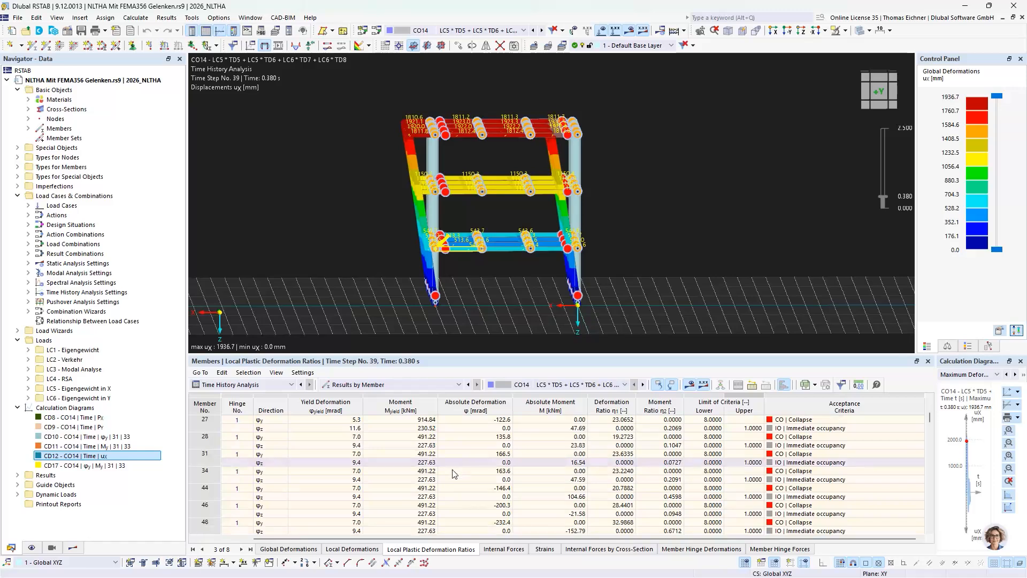
click(428, 480)
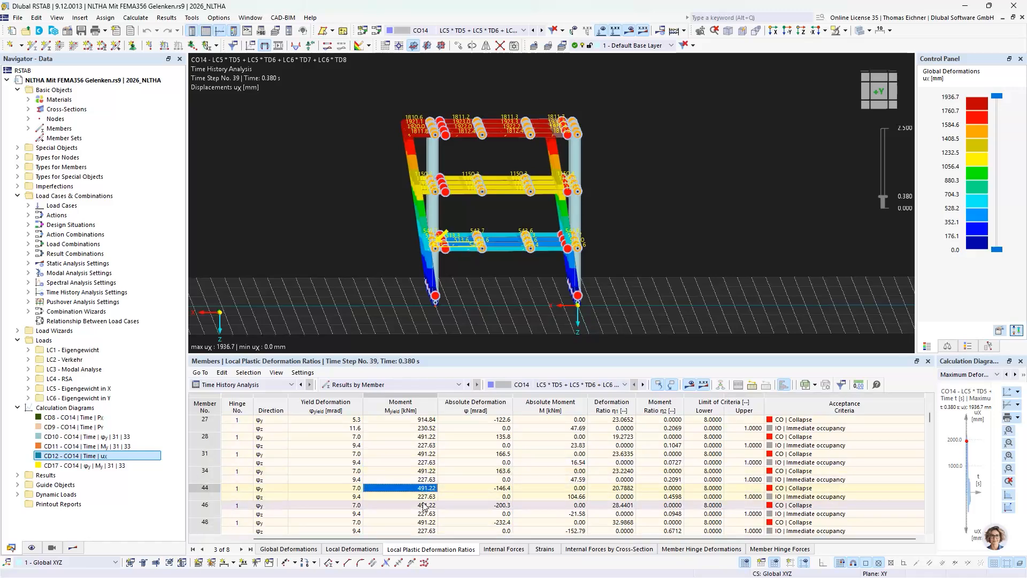
click(424, 507)
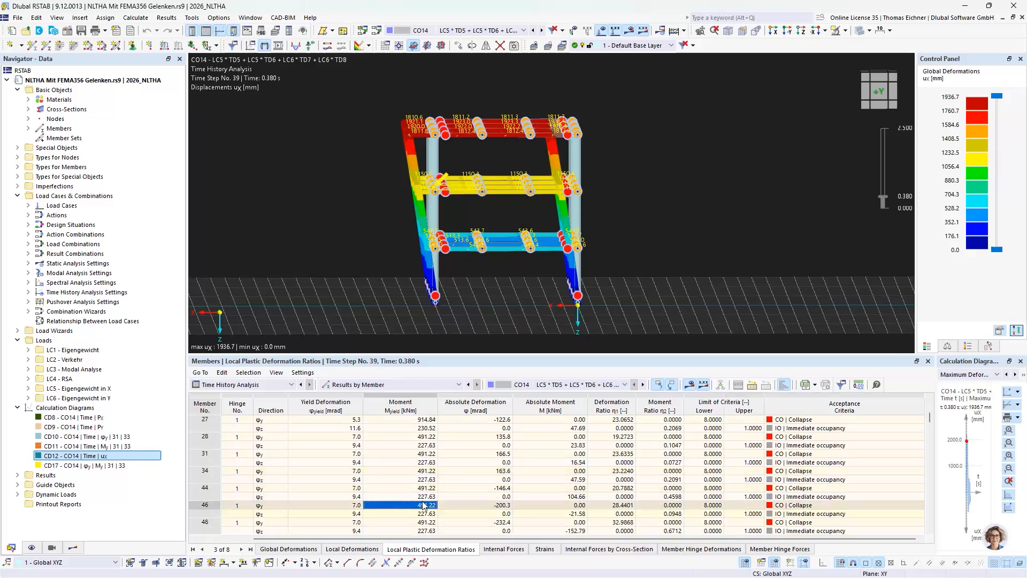
Step: Return to the result options and advance the displayed results to time step 40 at 0.390 s
click(73, 548)
click(155, 100)
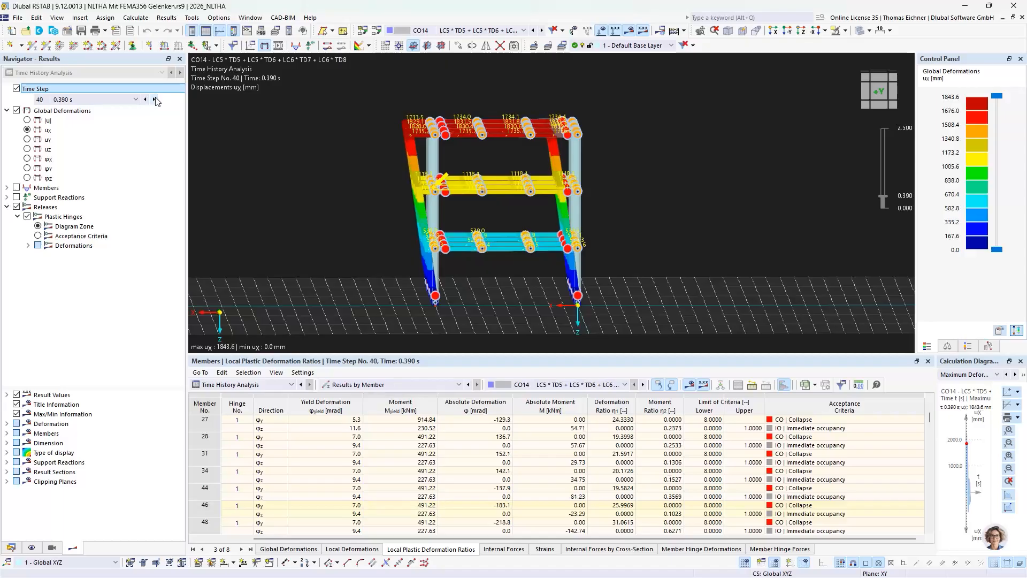
Step: Advance the displayed results to time step 47 at 0.460 s and widen the calculation diagram monitor beside the results table
click(155, 100)
click(156, 100)
click(155, 100)
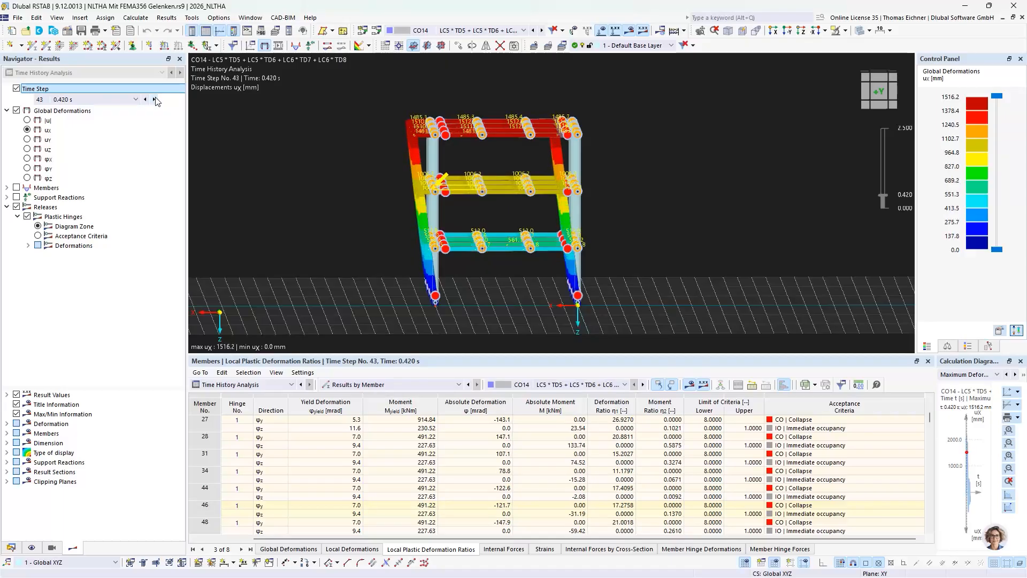
click(155, 100)
click(155, 100)
click(155, 100)
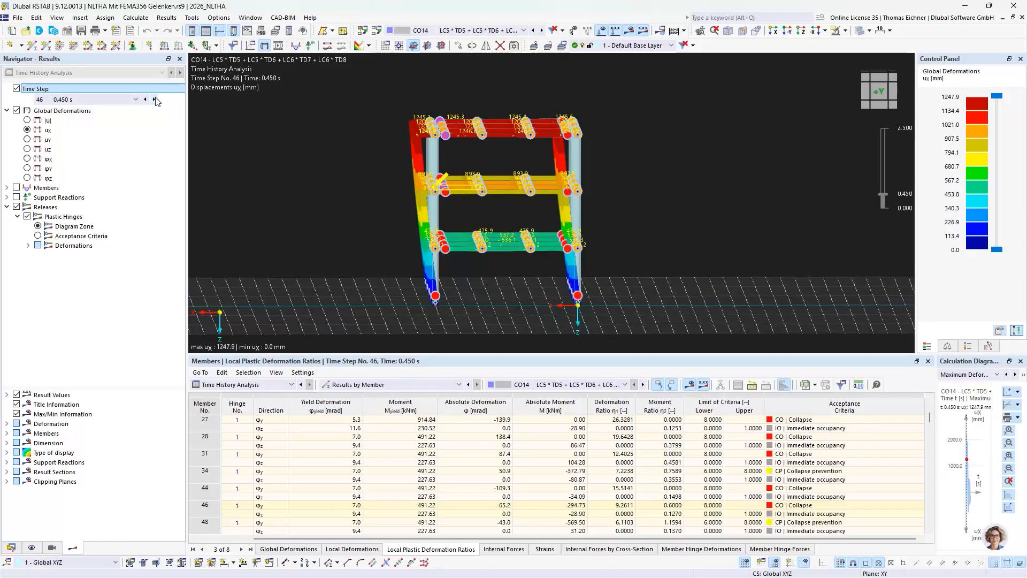
click(155, 100)
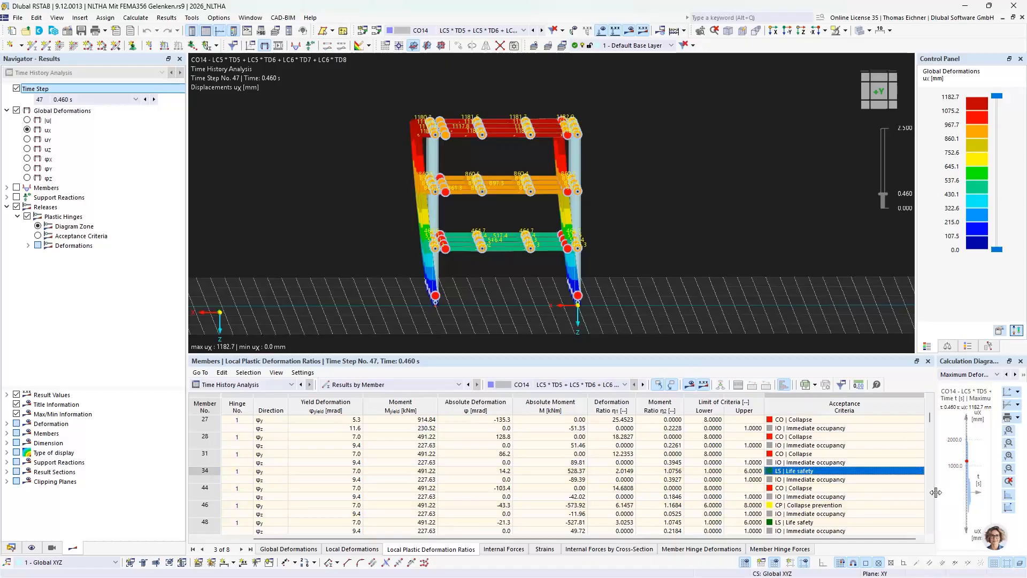
drag(936, 493, 708, 495)
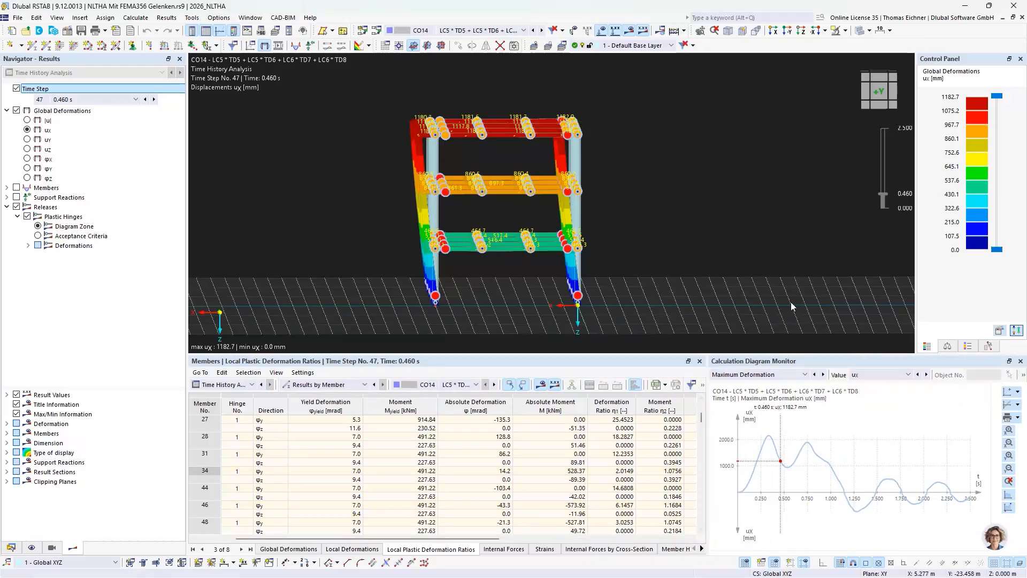
Step: Switch to RFEM and activate the model Plastic_RC_Hinge_NC_last_row.rf6, bringing its column into view
click(971, 9)
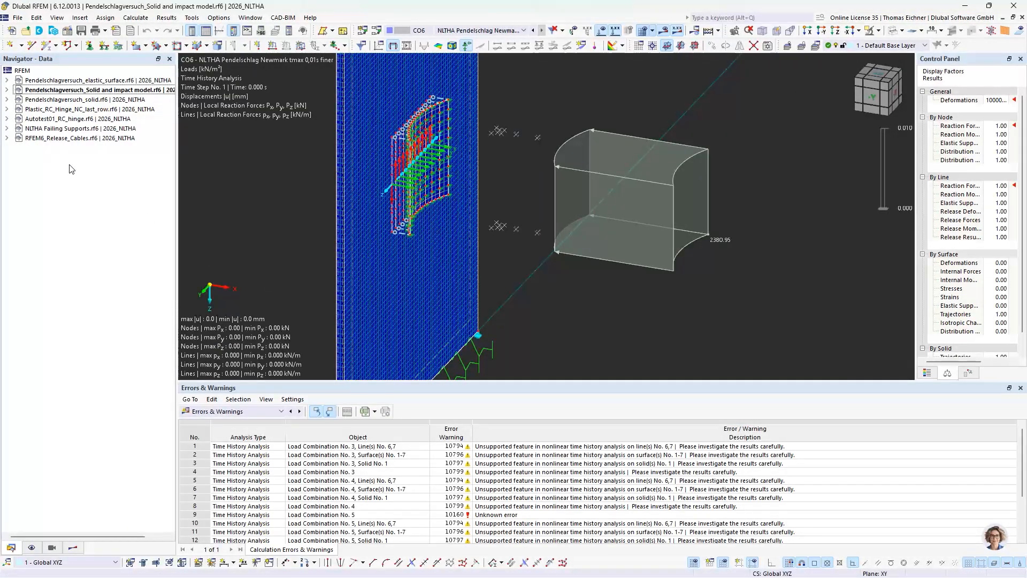
click(63, 120)
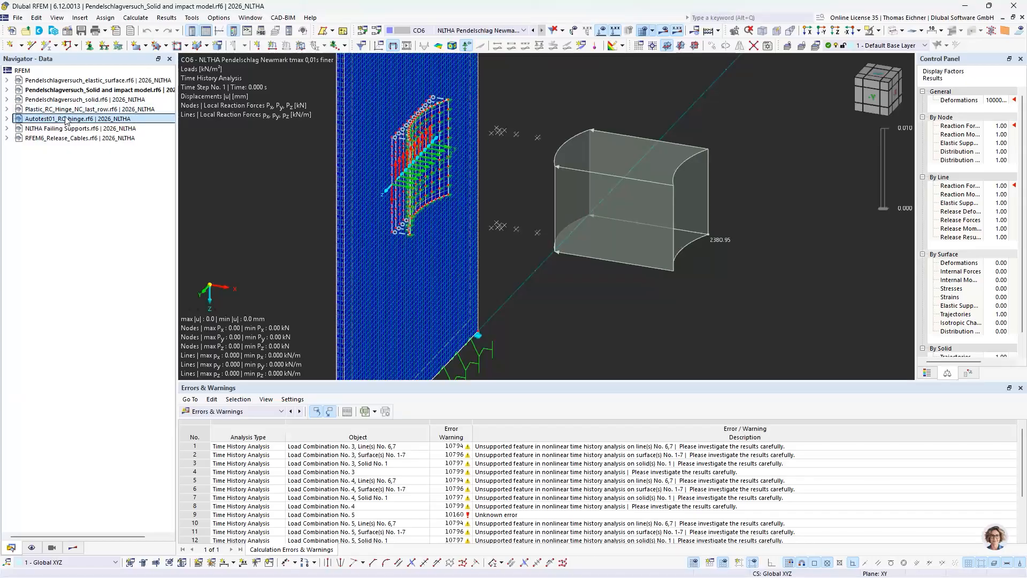
click(73, 110)
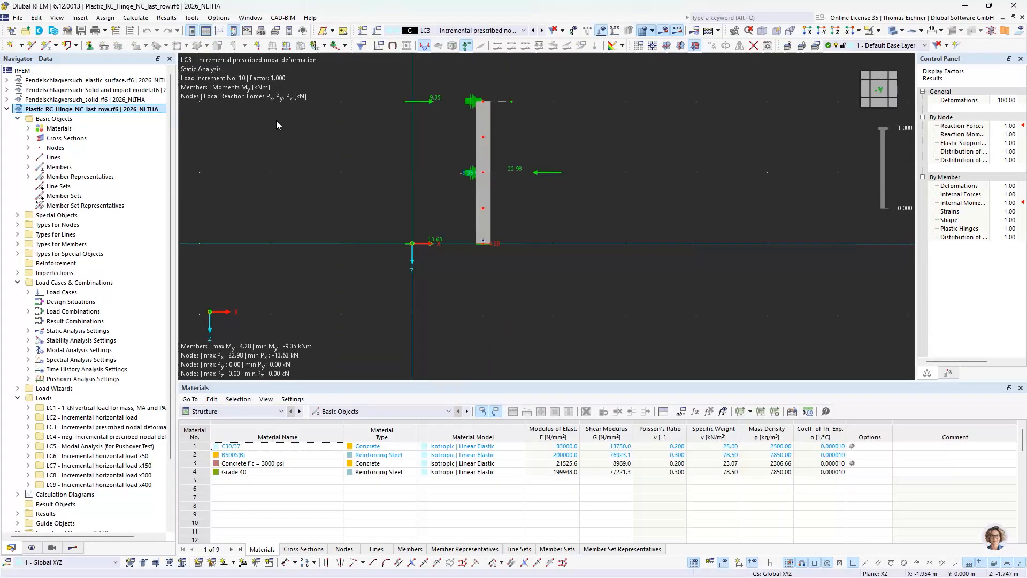
middle_drag(277, 120, 365, 217)
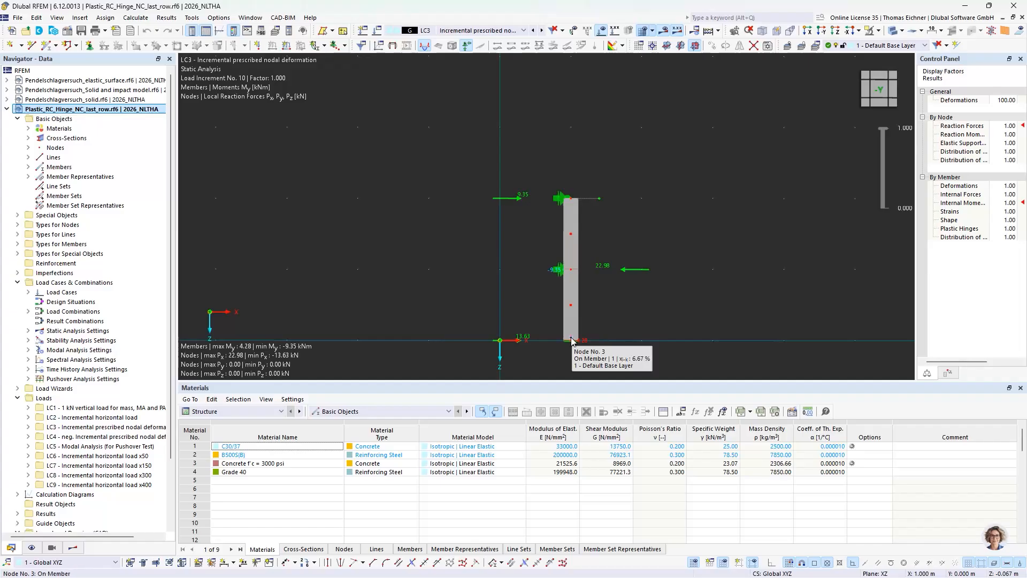
middle_drag(446, 285, 429, 253)
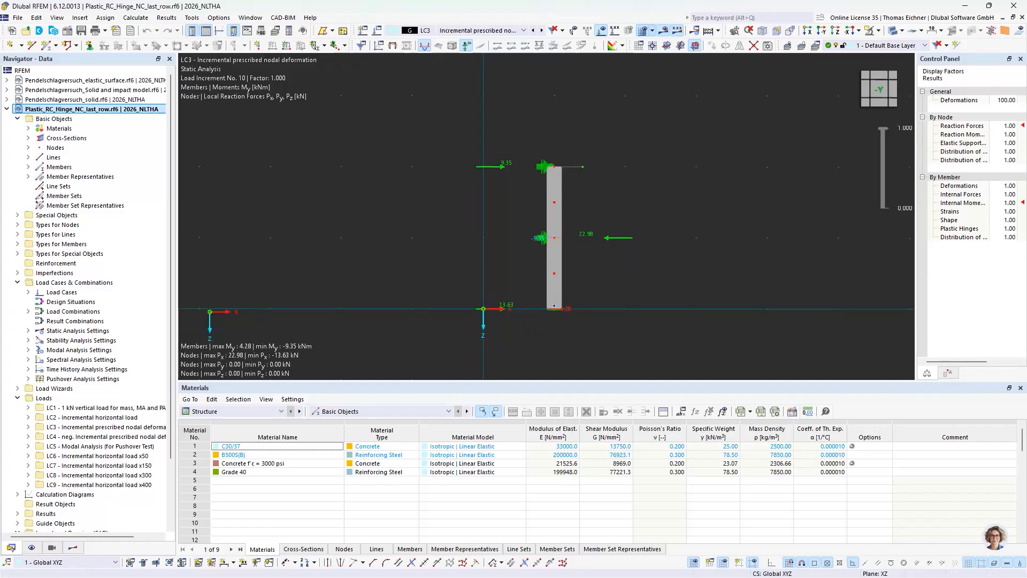
Step: Examine calculation diagram CD1 of LC2, comparing the hinge moment My over rotation φy with the column model, and close it
scroll(70, 527, down, 3)
double_click(49, 456)
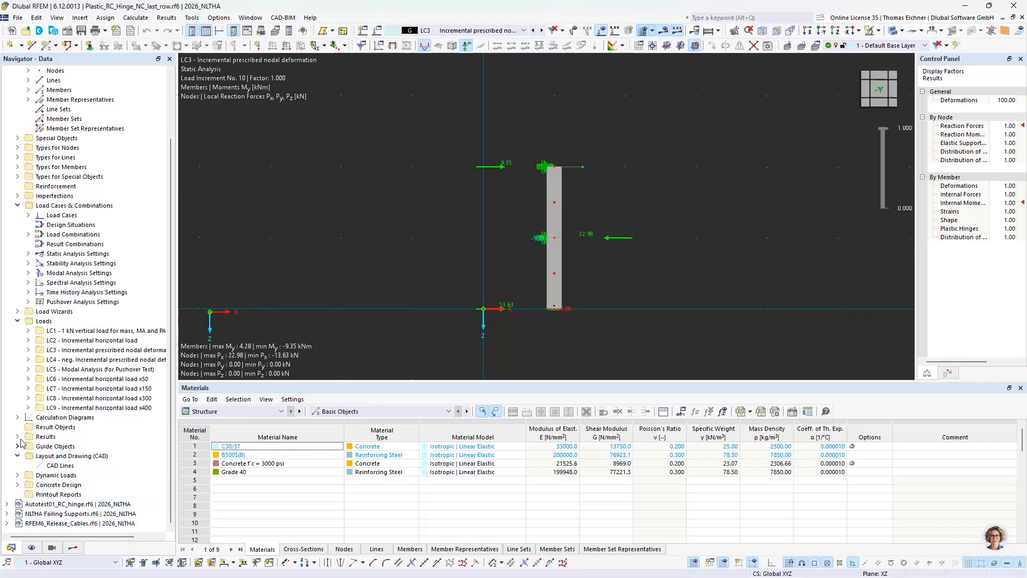
click(18, 417)
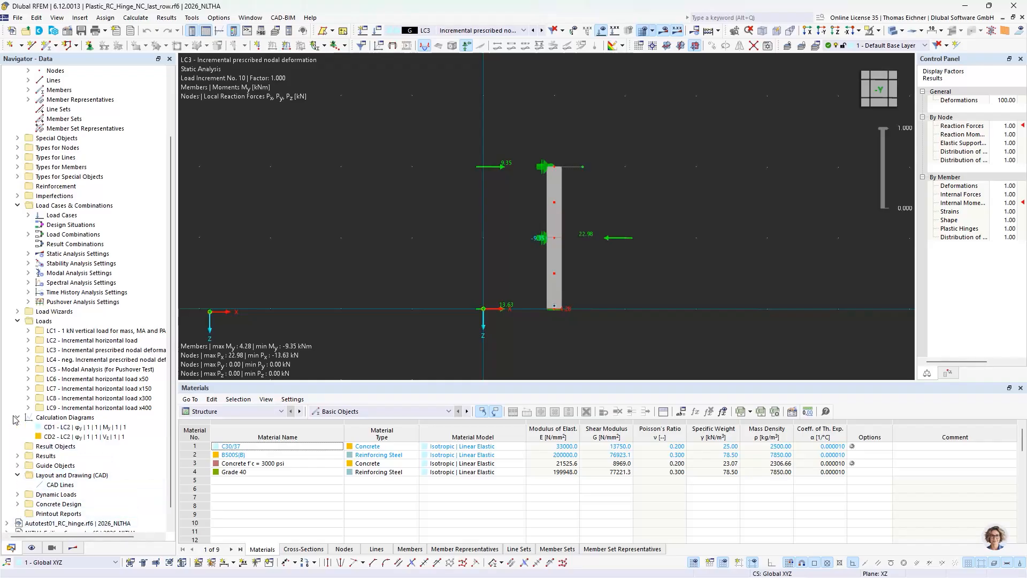
double_click(66, 428)
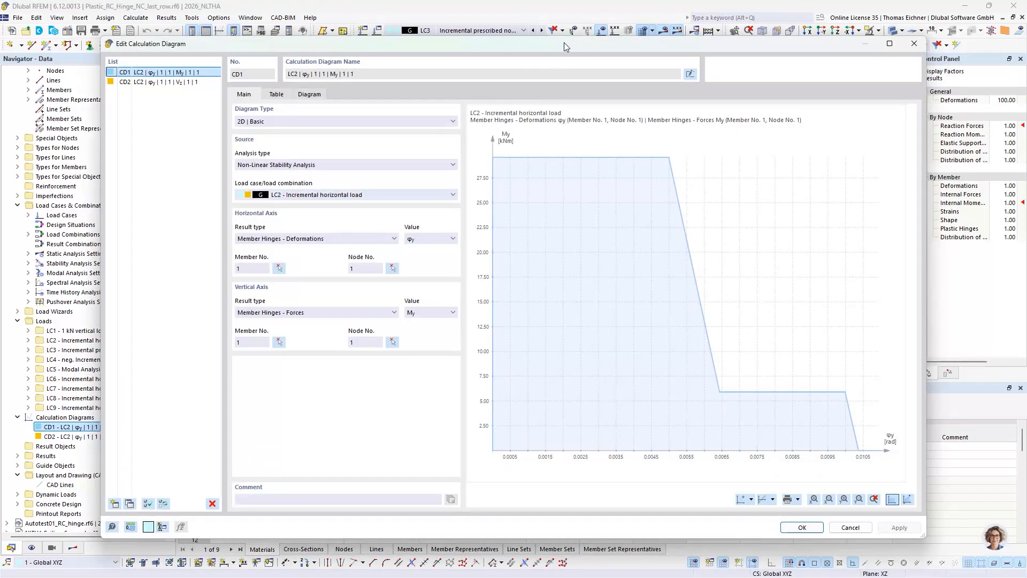
drag(562, 44, 108, 17)
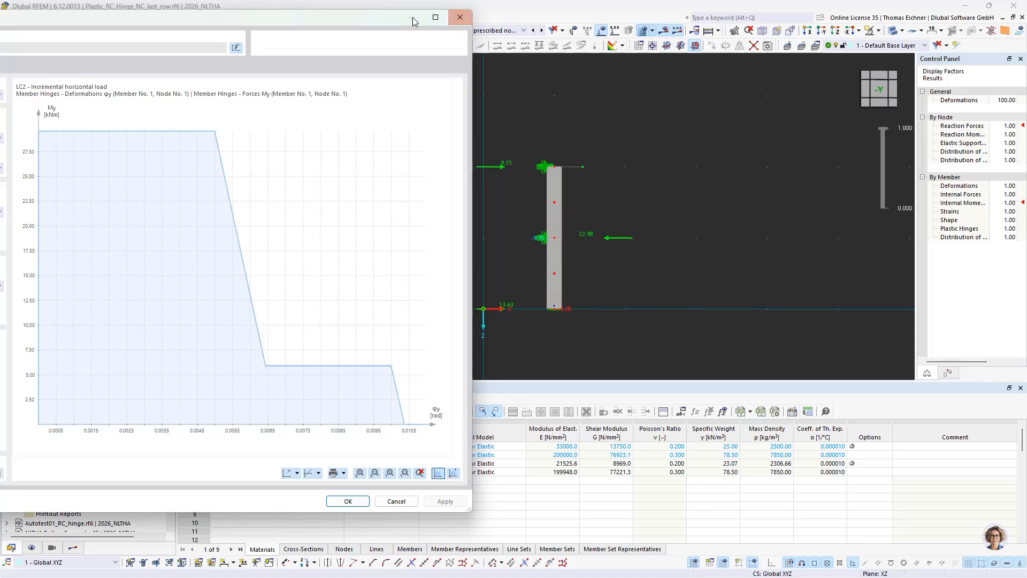
drag(406, 17, 422, 283)
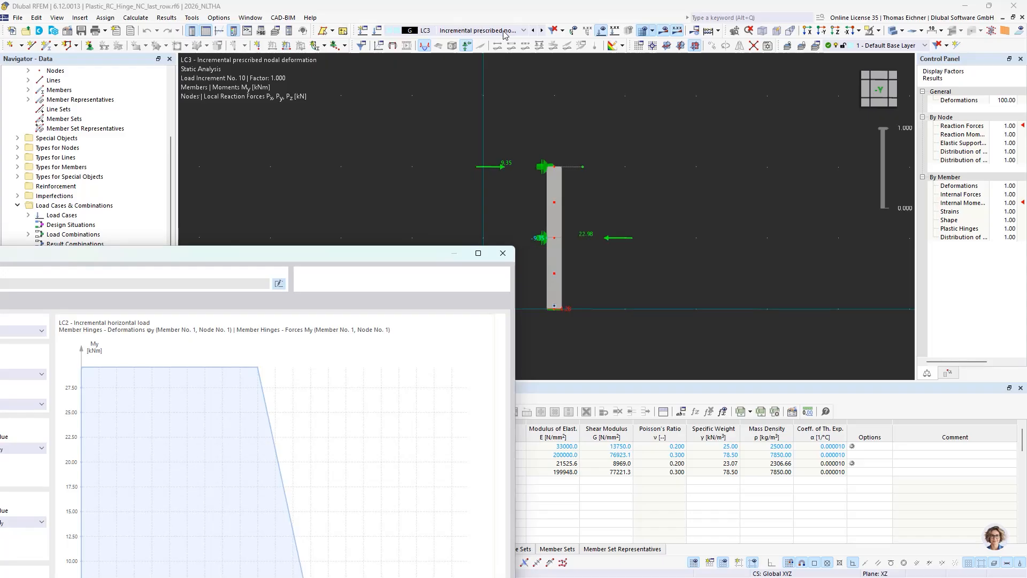
drag(341, 263, 329, 54)
drag(231, 56, 742, 109)
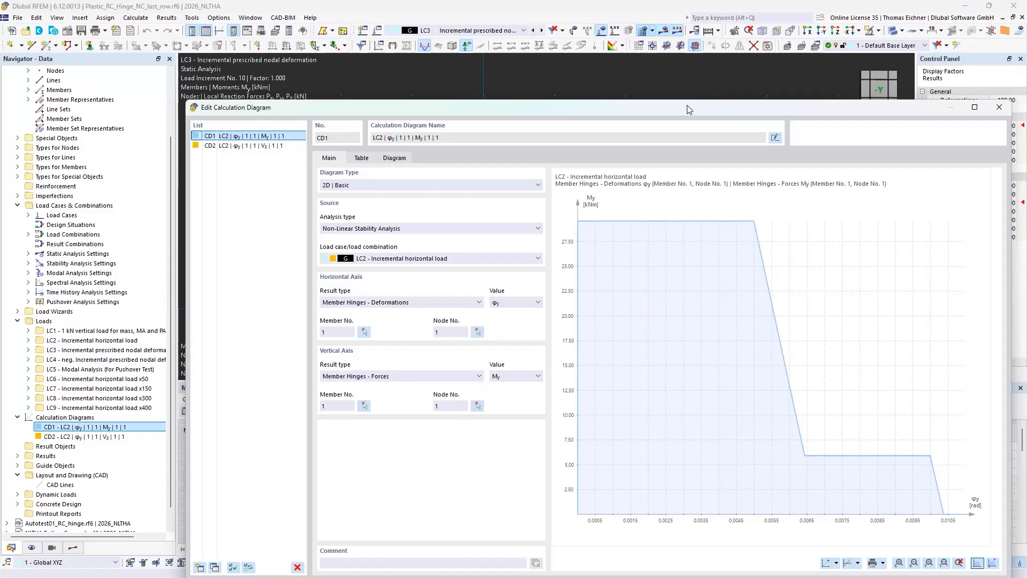
drag(687, 105, 203, 62)
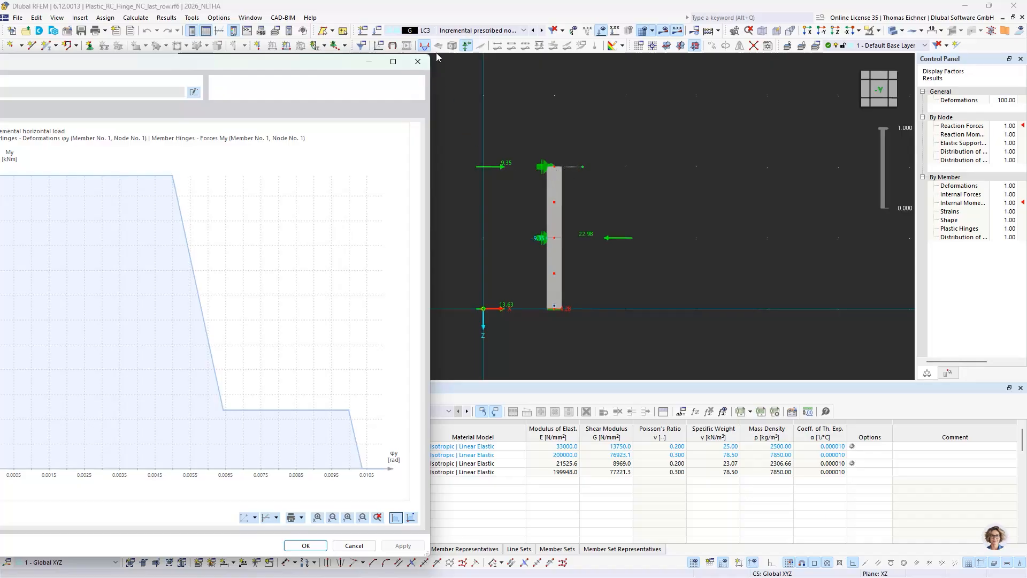
click(418, 61)
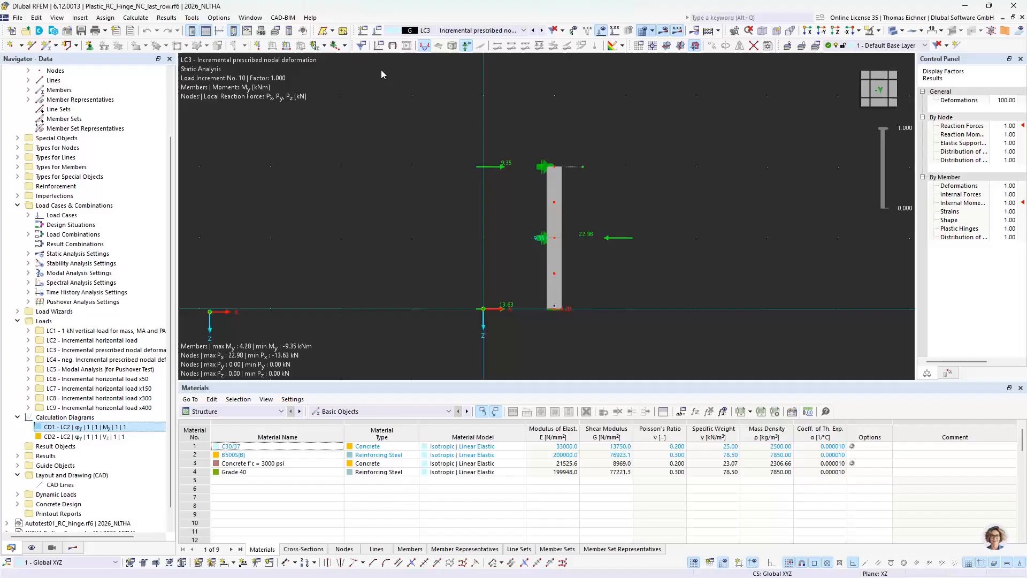
Step: Display load case LC2 - Incremental horizontal load and trace the CD1 hinge curve to its final drop
click(454, 30)
click(460, 50)
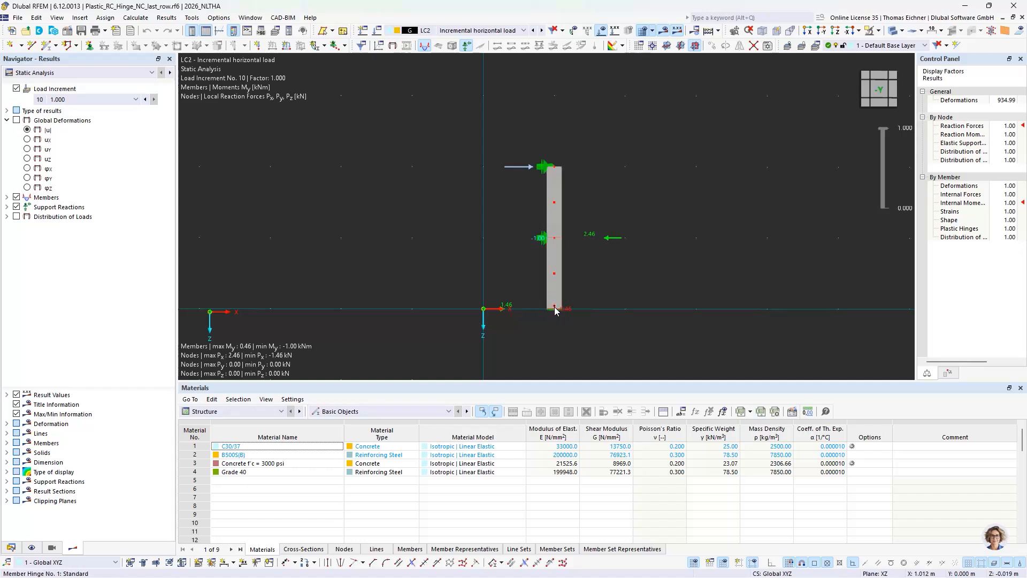
mouse_move(556, 310)
click(13, 550)
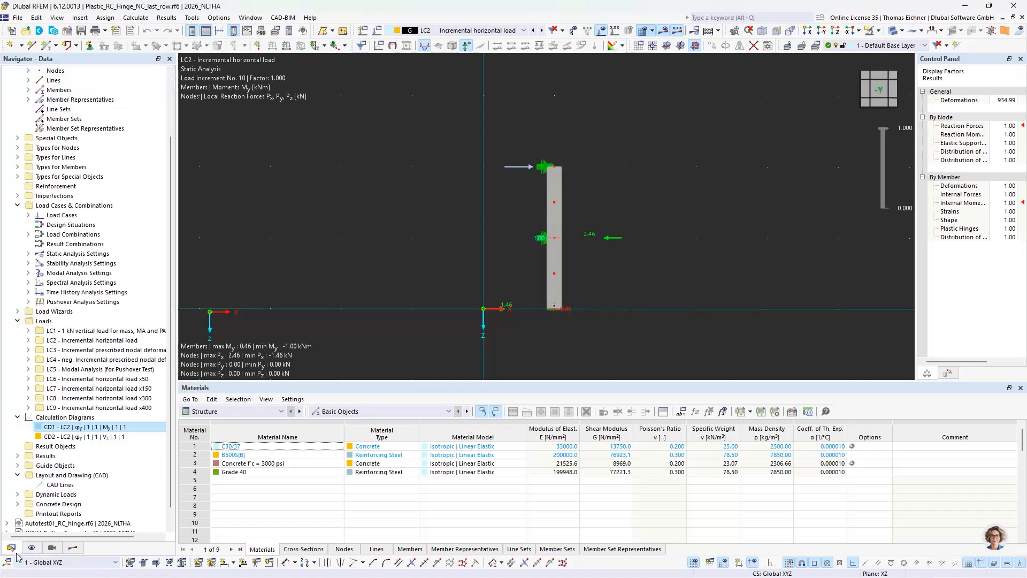
double_click(109, 427)
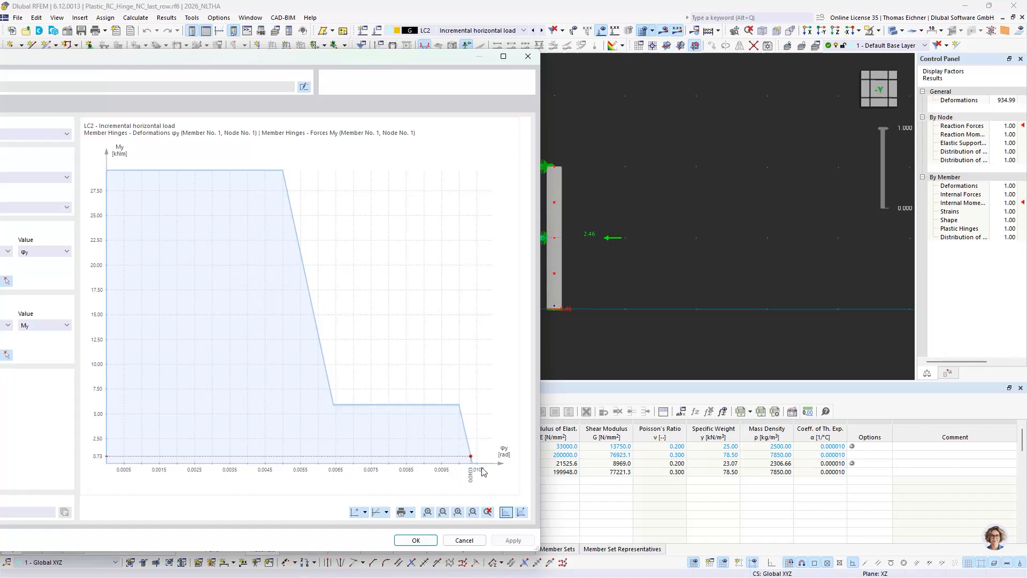
click(528, 56)
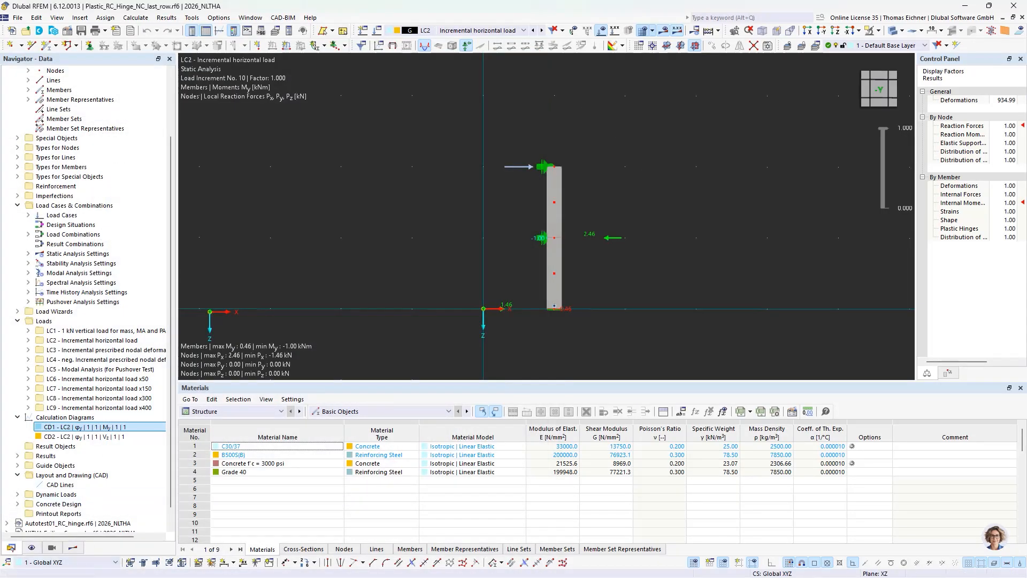
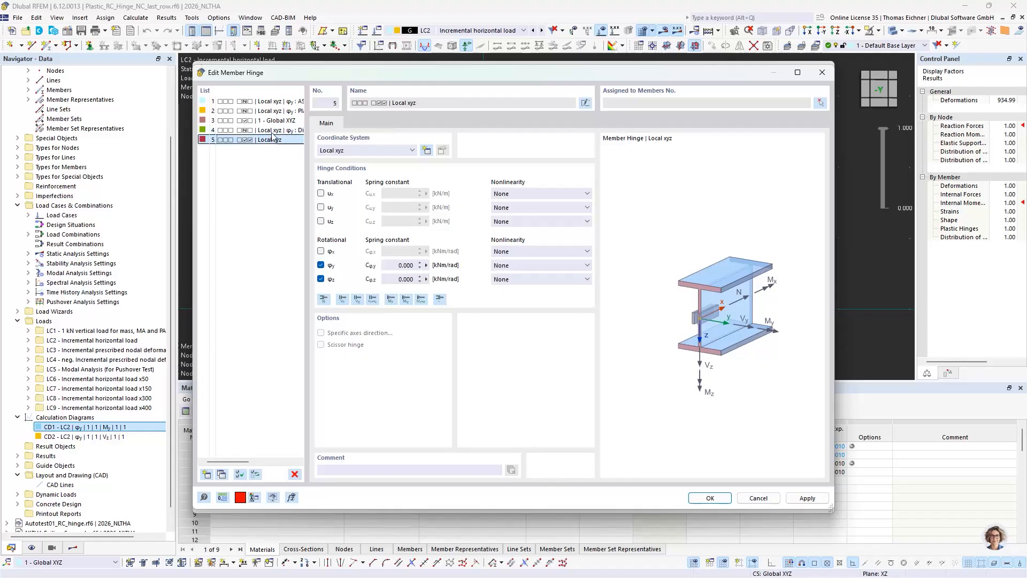
Step: Look through the existing member hinge definitions and return to hinge 5
click(273, 131)
key(Up)
key(Up)
key(Up)
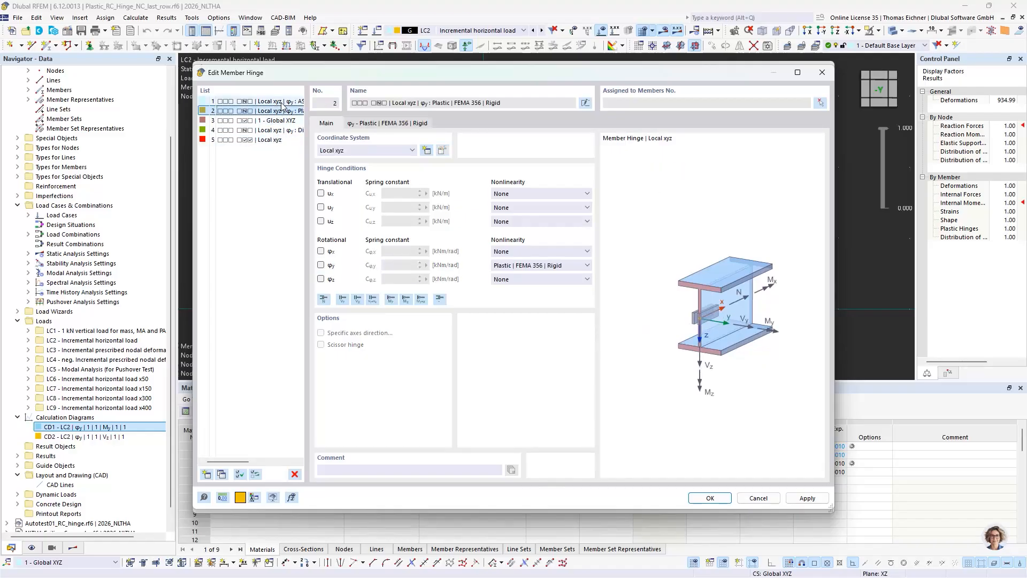
click(262, 141)
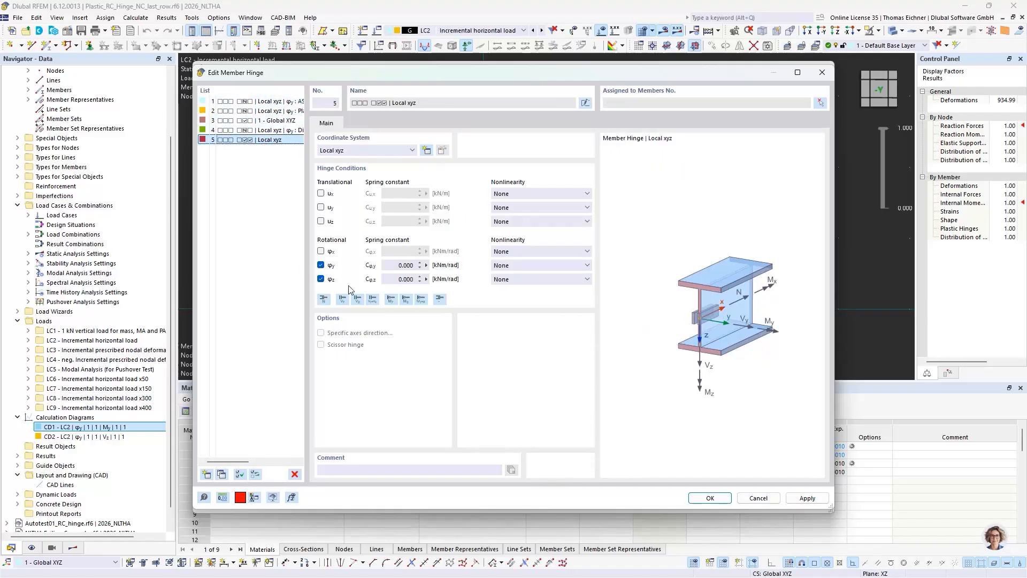
Step: Deactivate the φy release of member hinge 5 and set its nonlinearity to ASCE/SEI 41-17 (Table 10-7) RC Beam Flexure
click(321, 265)
click(320, 265)
click(320, 266)
click(321, 266)
click(320, 265)
click(321, 266)
click(321, 265)
click(495, 265)
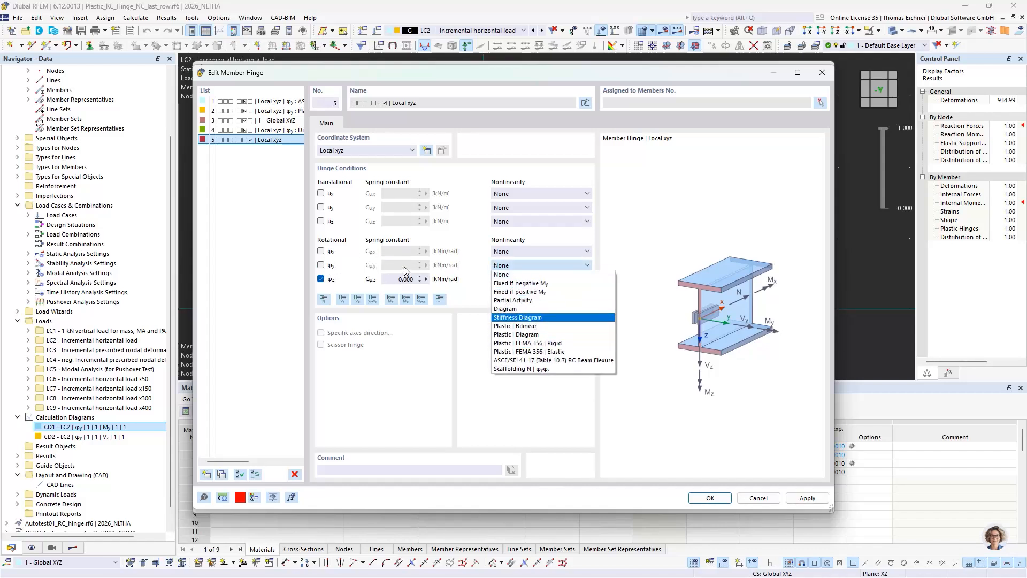
click(535, 360)
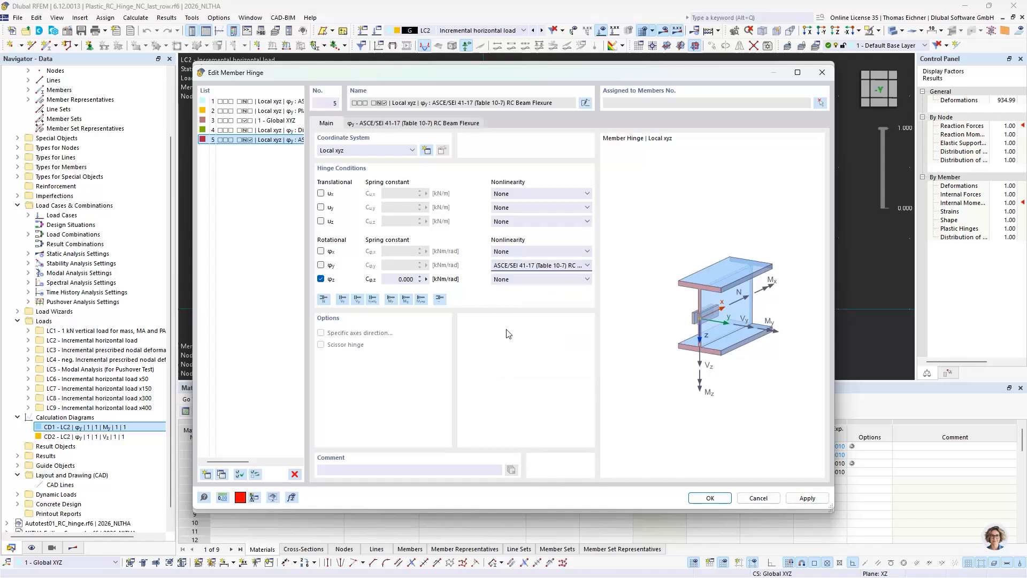
click(498, 266)
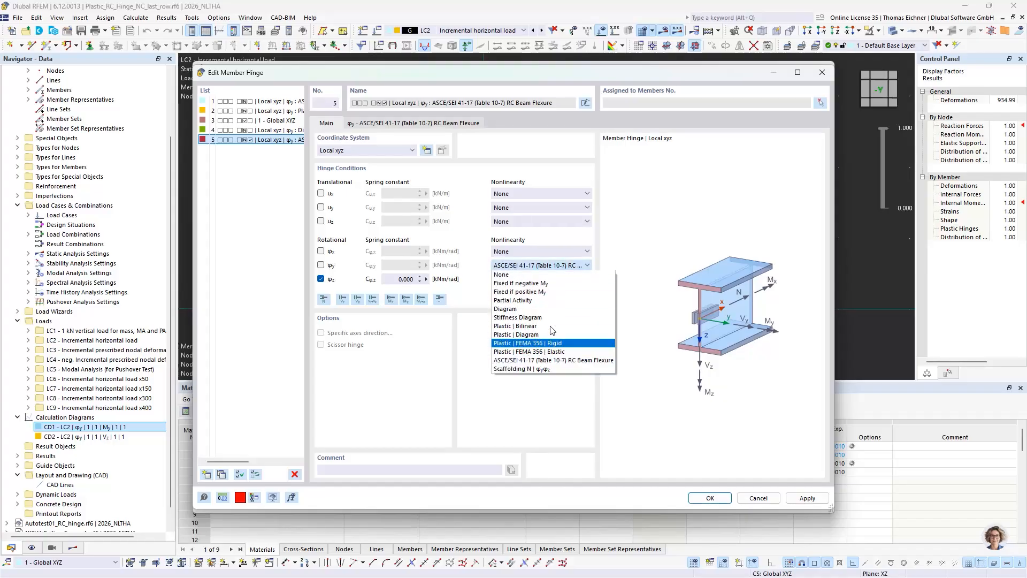
click(499, 268)
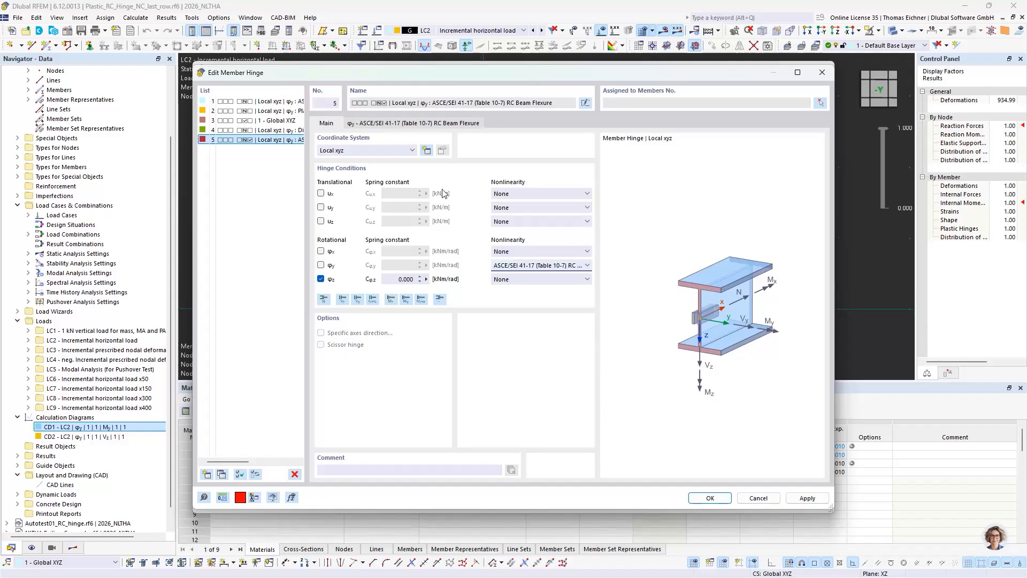
Step: Review the RC beam flexure hinge's plastic diagram and acceptance criteria, discarding the hinge and member edits
click(413, 124)
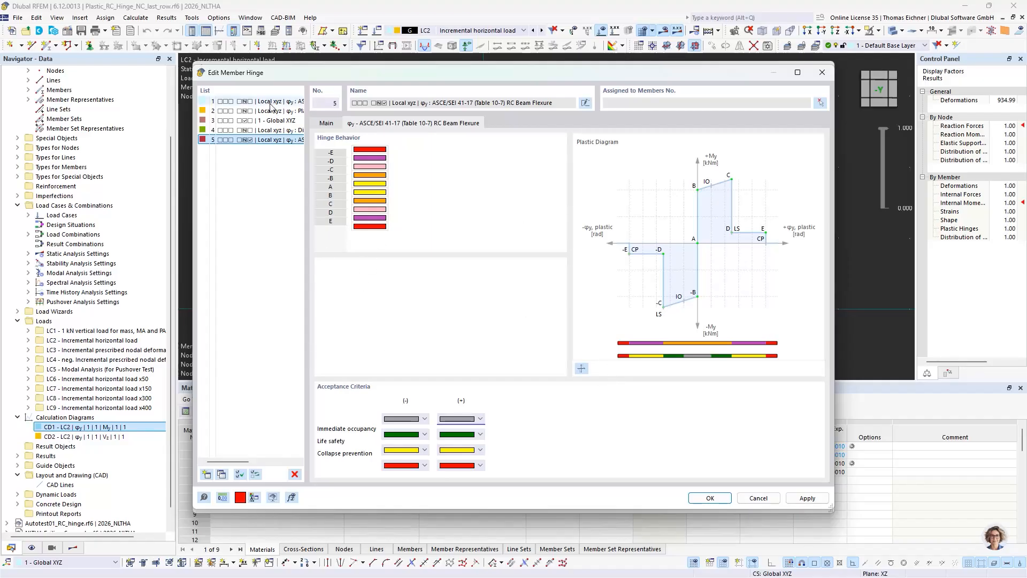
click(752, 498)
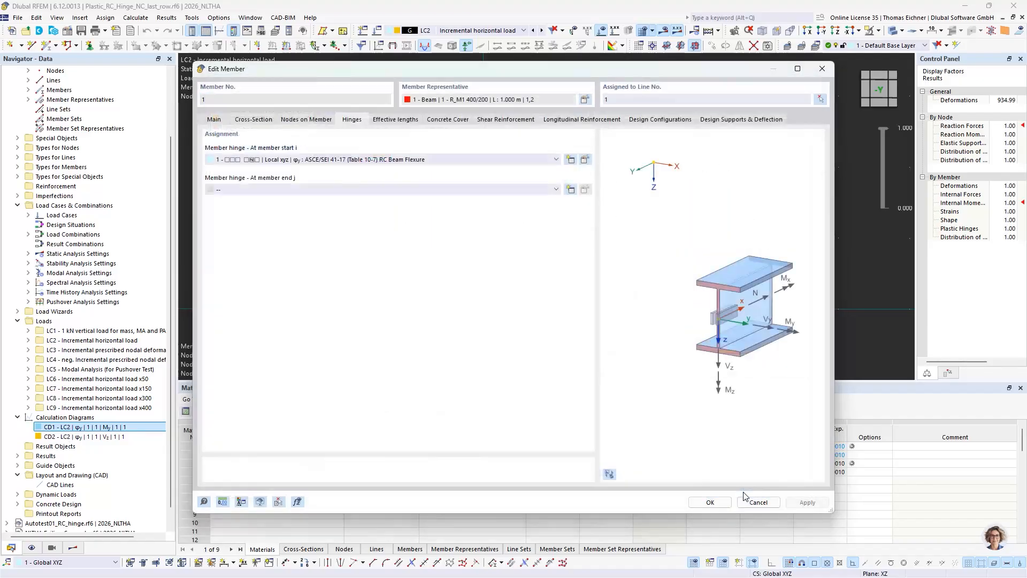
click(758, 501)
Step: Check the properties of material 3, Concrete f'c = 3000 psi, and close them without changes
scroll(102, 299, up, 3)
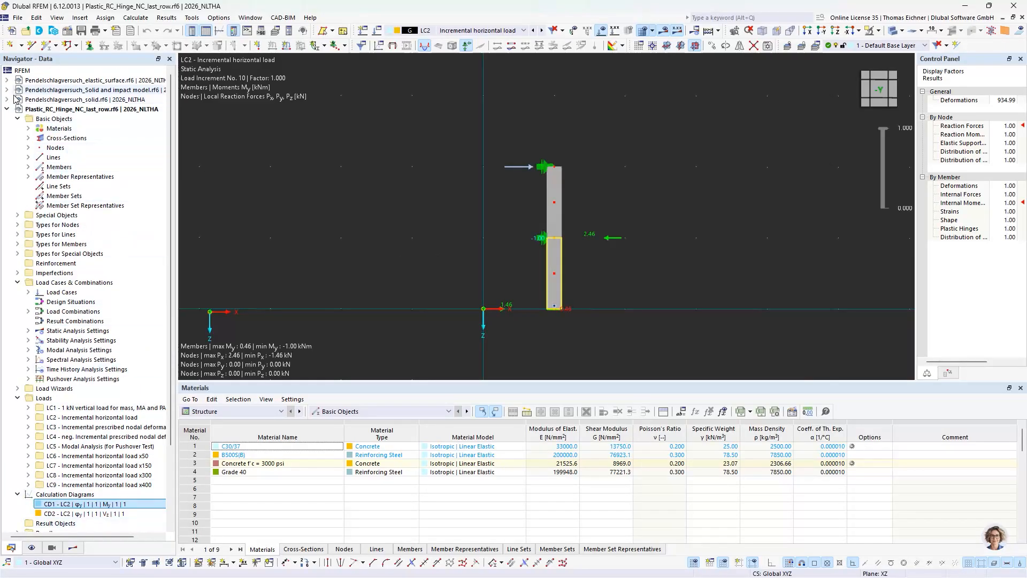
click(29, 129)
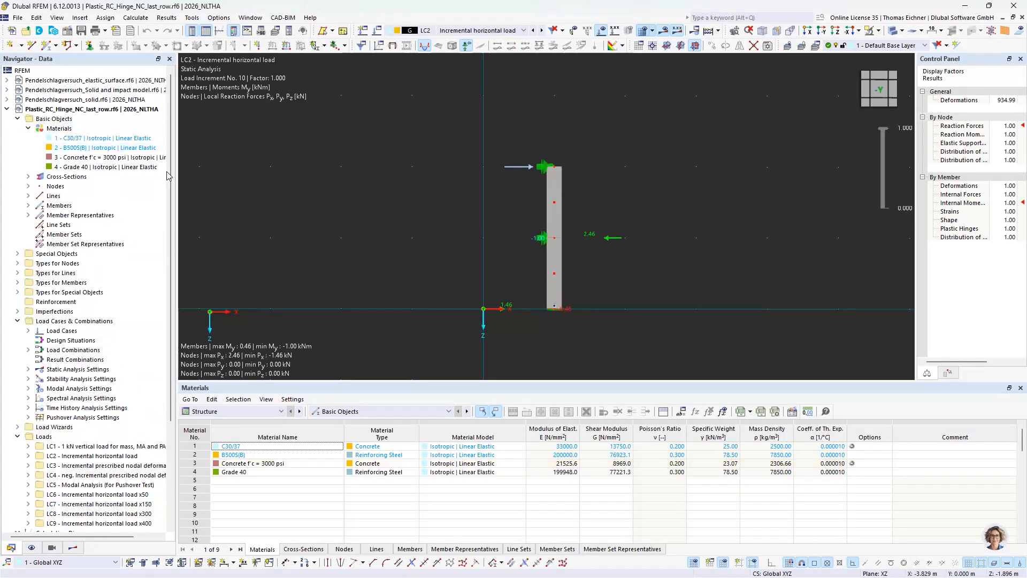
click(129, 158)
double_click(129, 158)
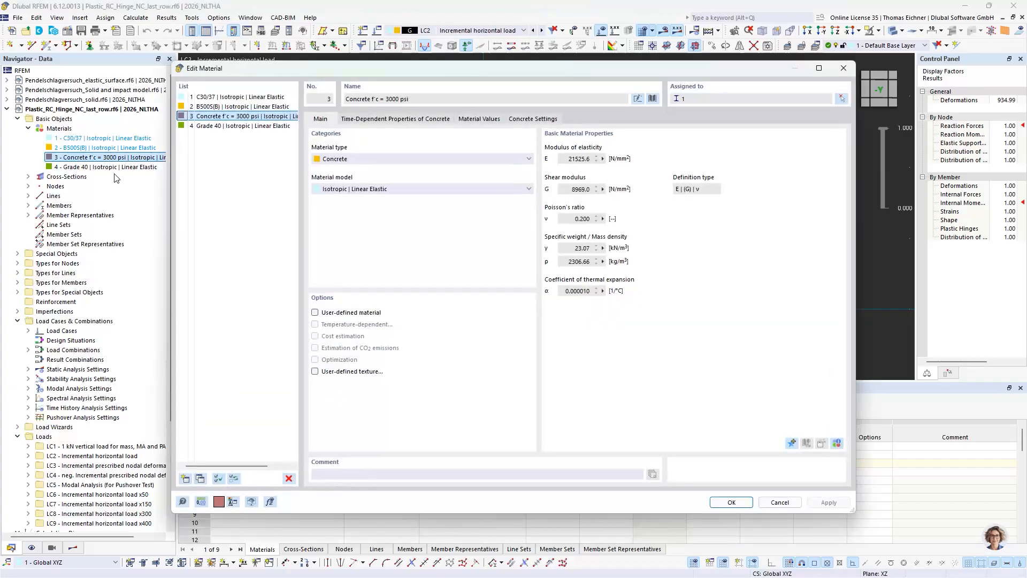
click(850, 69)
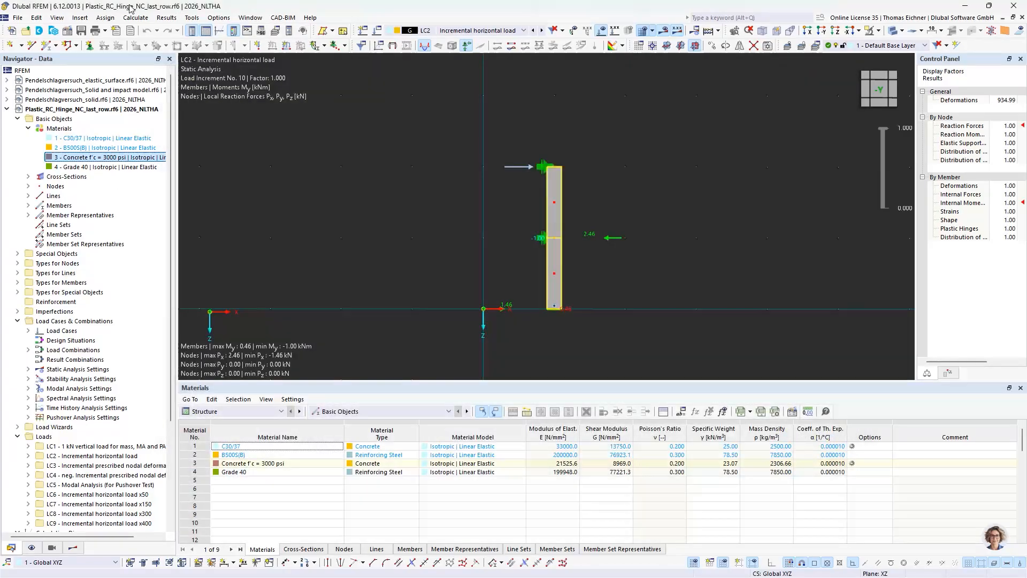
Step: Check the model's base data for the Concrete Design add-on and the concrete design standard, closing it without changes
click(67, 31)
click(281, 55)
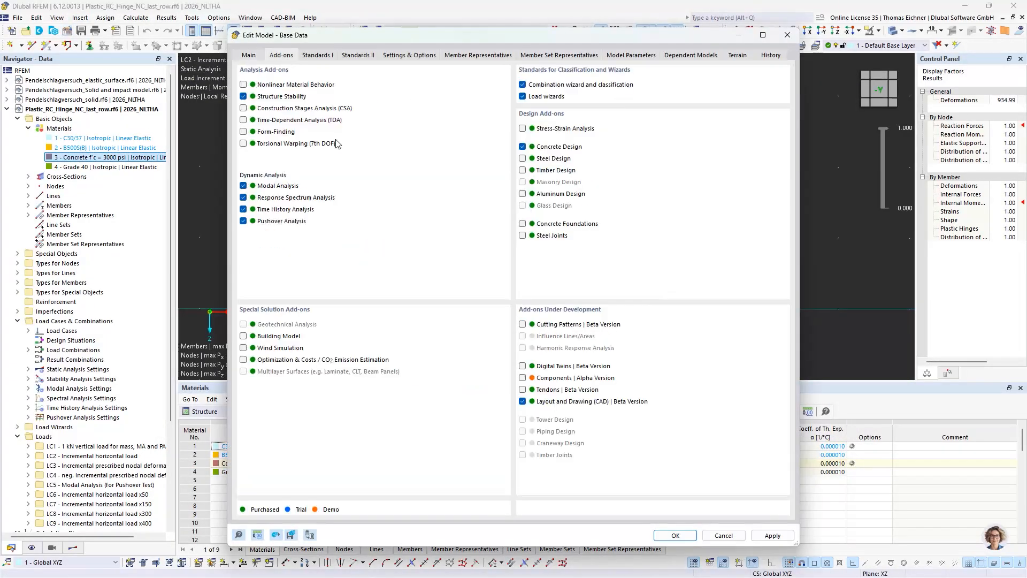
click(522, 147)
click(322, 55)
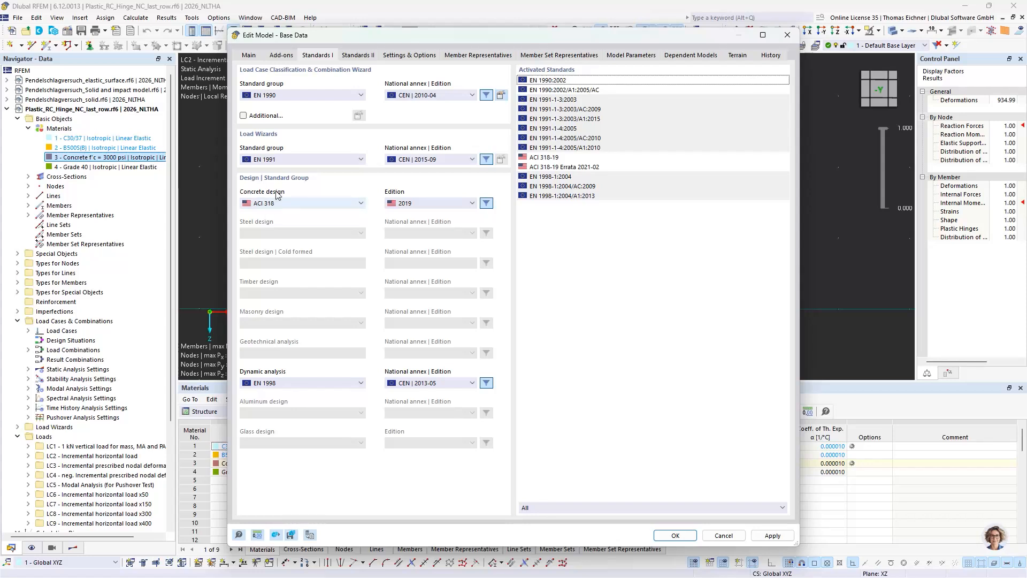
click(787, 34)
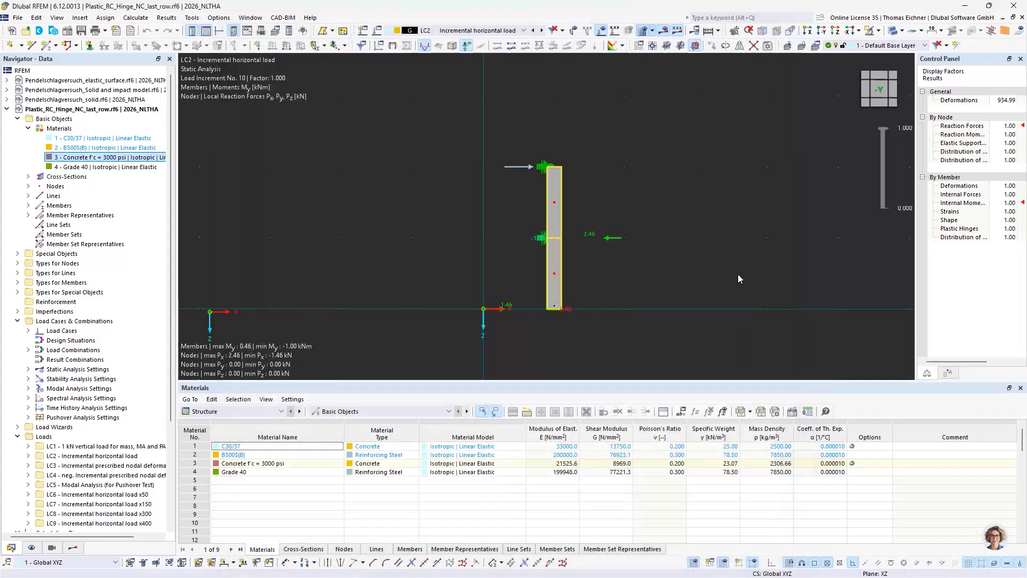
Step: Inspect the compressive strength and modulus of rupture in the material values of material 3, Concrete f'c = 3000 psi
double_click(111, 158)
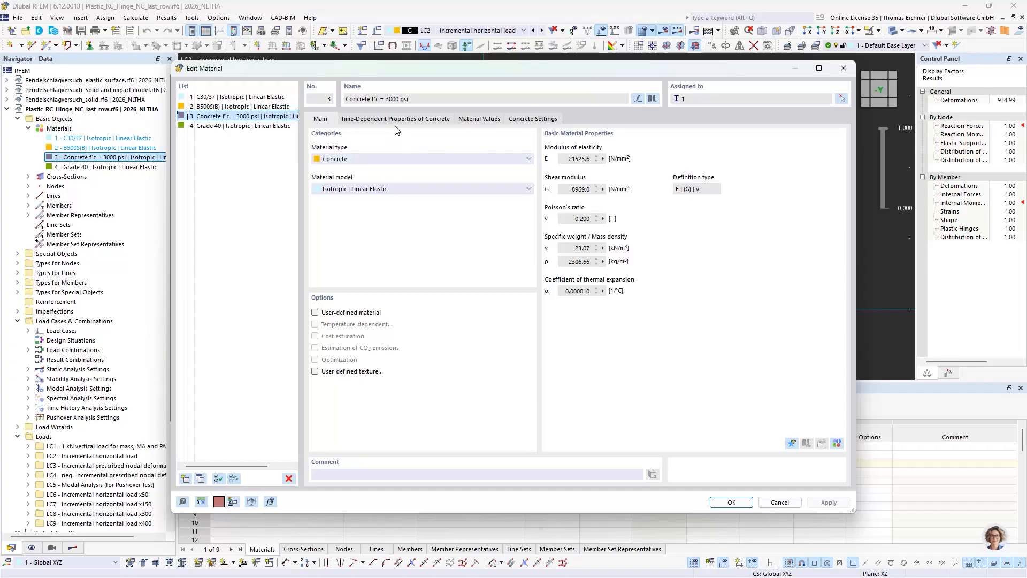
click(471, 120)
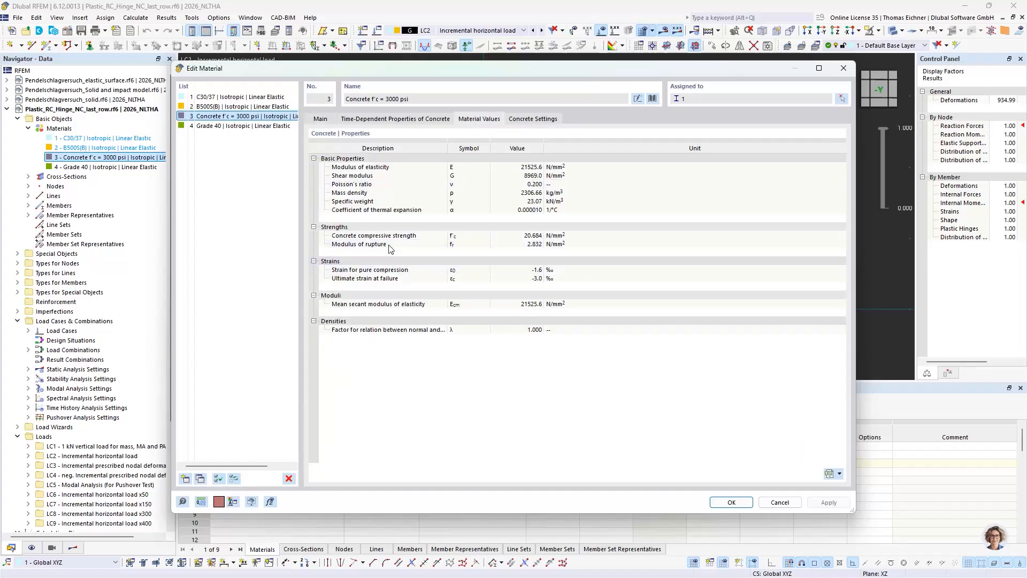
click(534, 244)
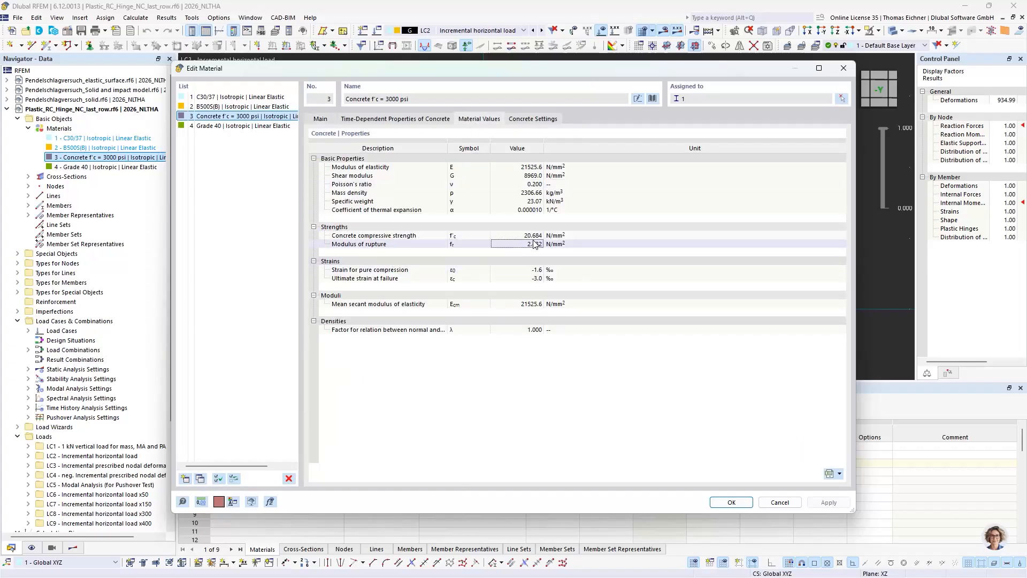
click(530, 239)
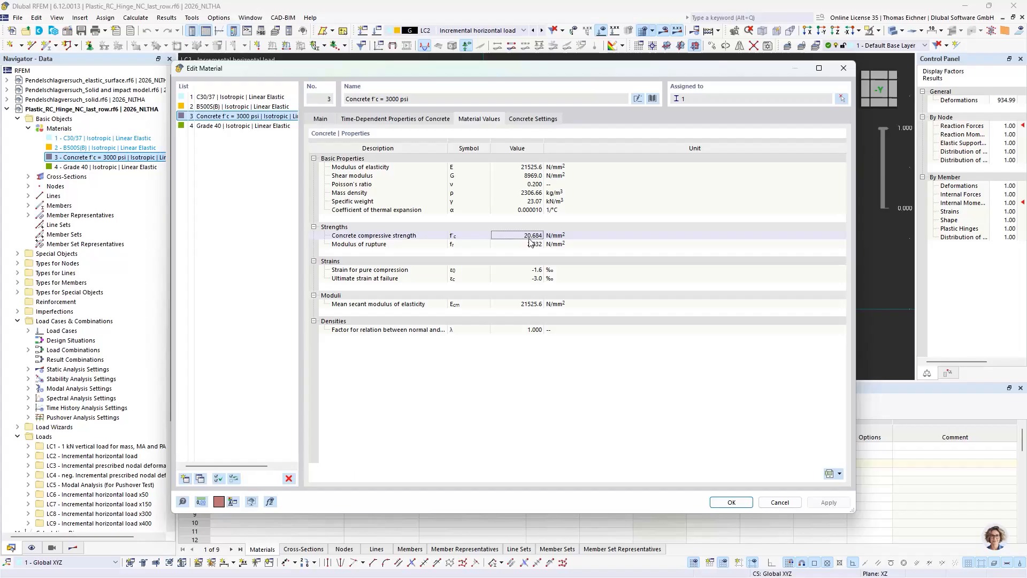
Step: Make material 3 a user-defined material and open its concrete compressive strength for editing
click(322, 120)
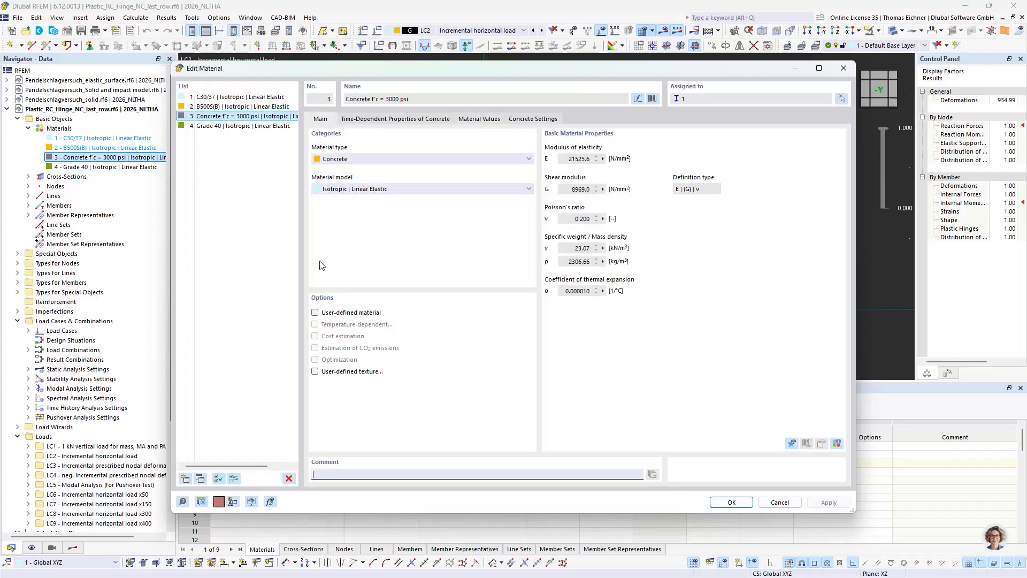
click(316, 312)
click(479, 119)
double_click(527, 235)
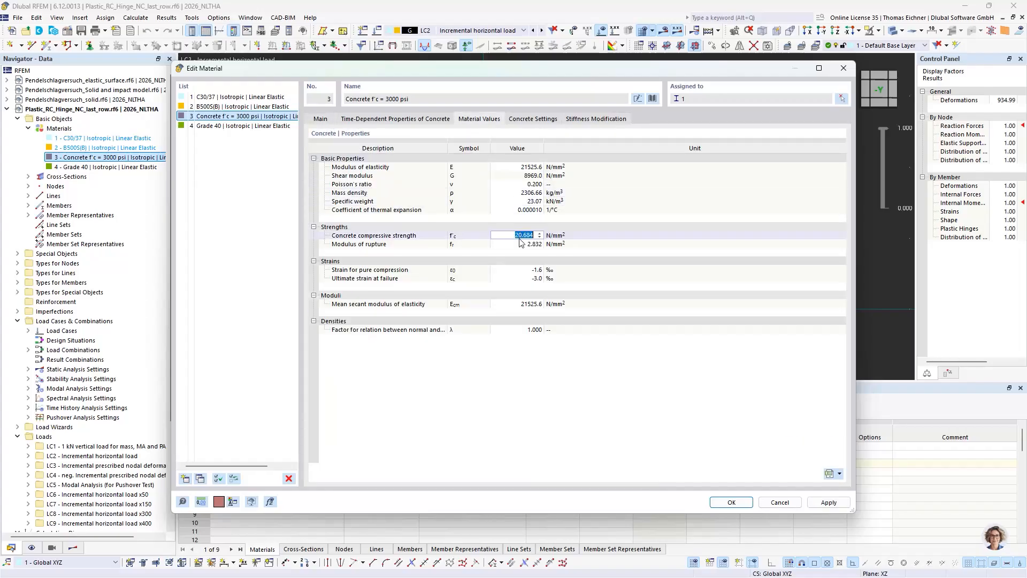
key(Return)
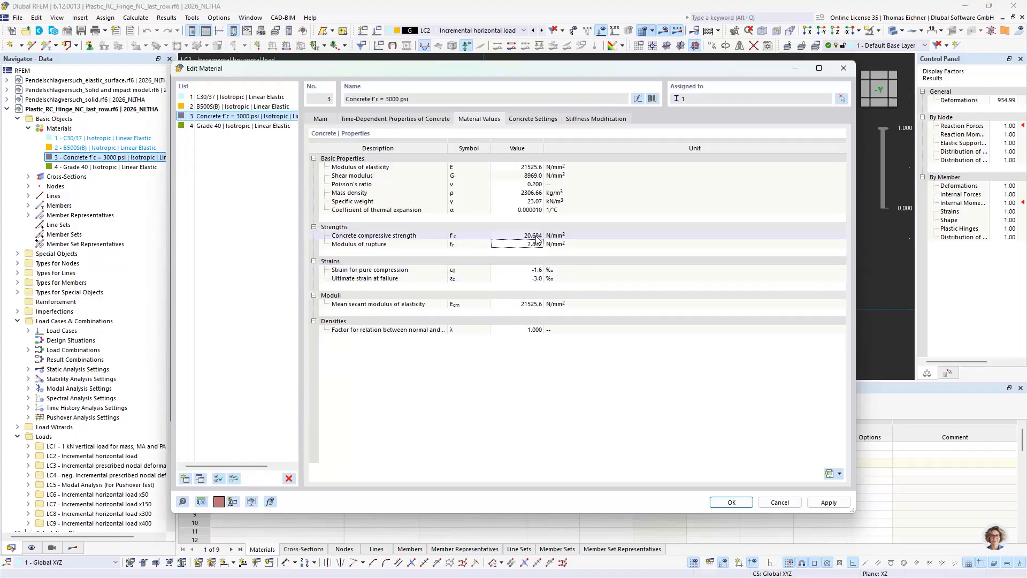
double_click(509, 236)
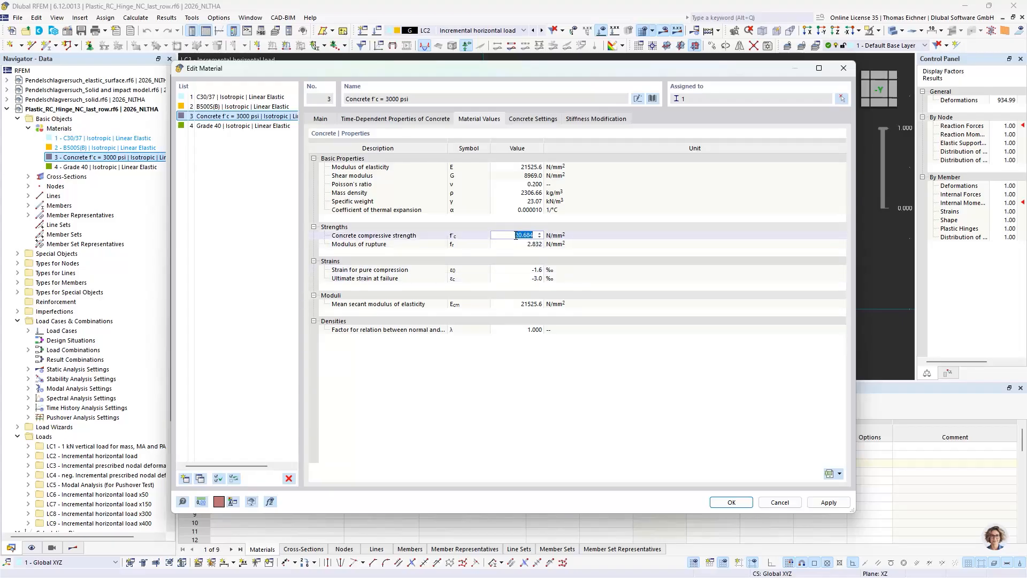
Step: Compare the mean and characteristic cylinder compressive strengths fcm and fck of material 1, C30/37, and cancel the material edits
click(247, 98)
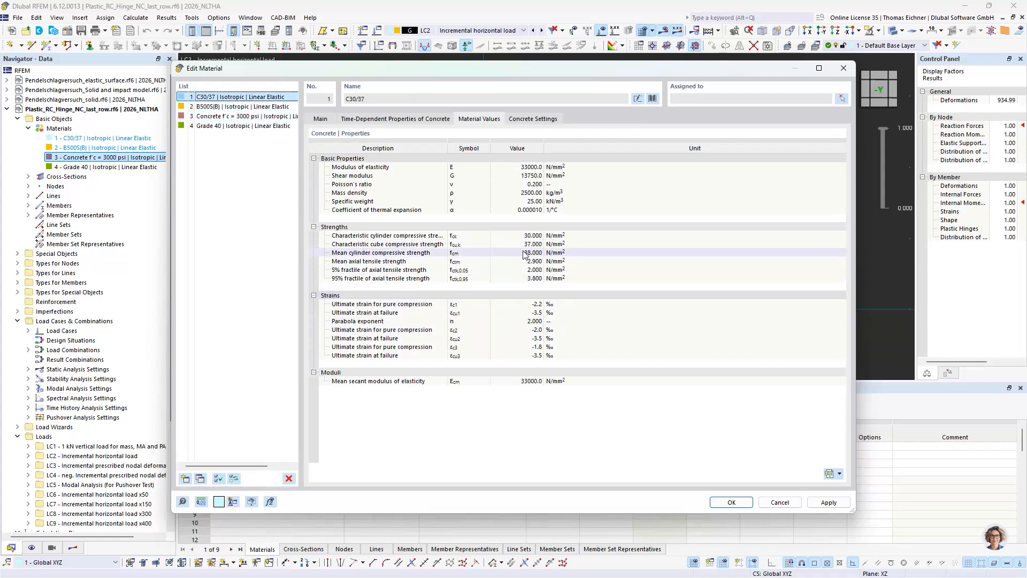
click(383, 256)
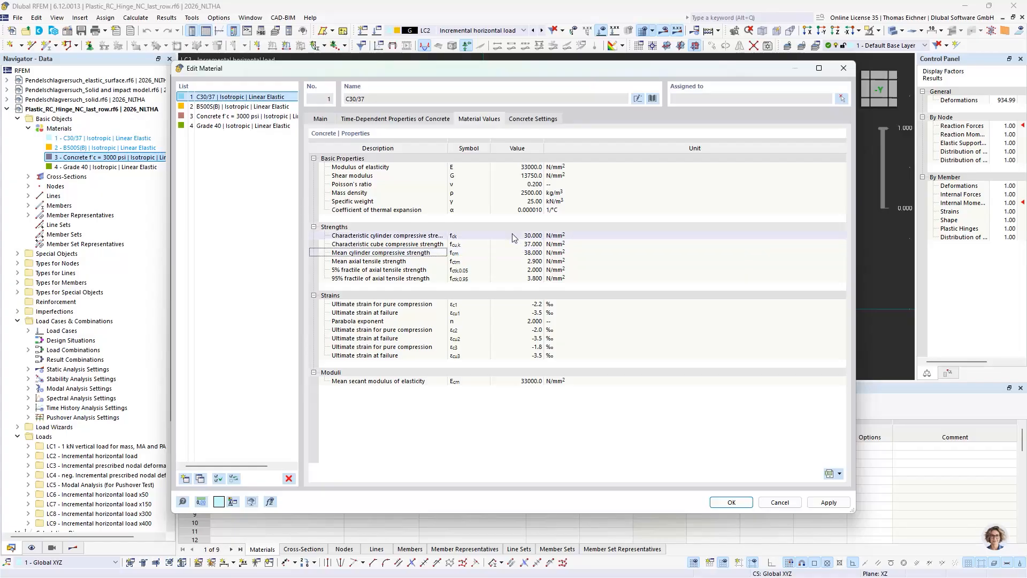
click(465, 254)
click(536, 253)
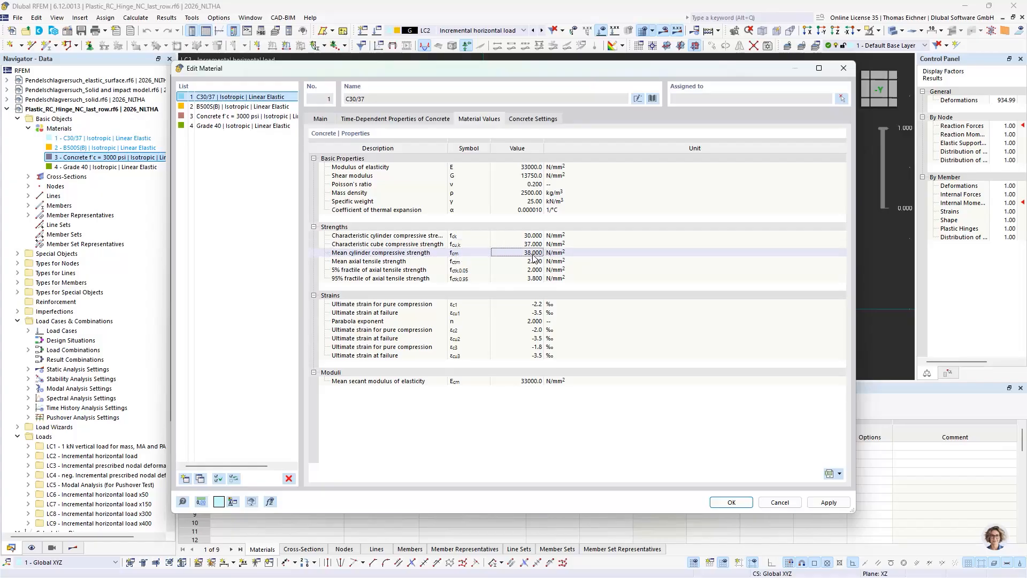
click(464, 254)
click(517, 254)
click(481, 256)
click(437, 257)
click(462, 255)
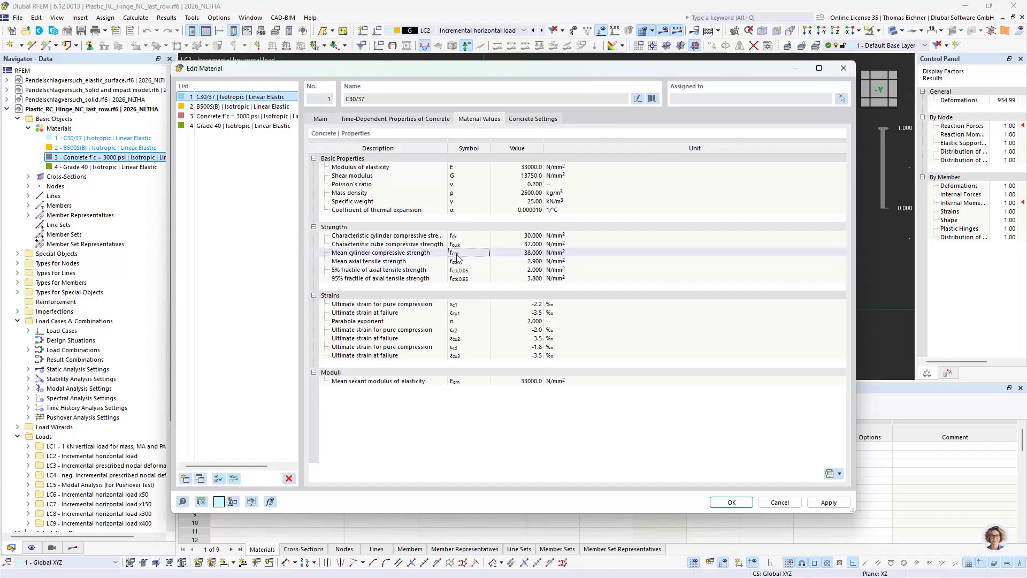
click(441, 257)
click(454, 253)
click(507, 255)
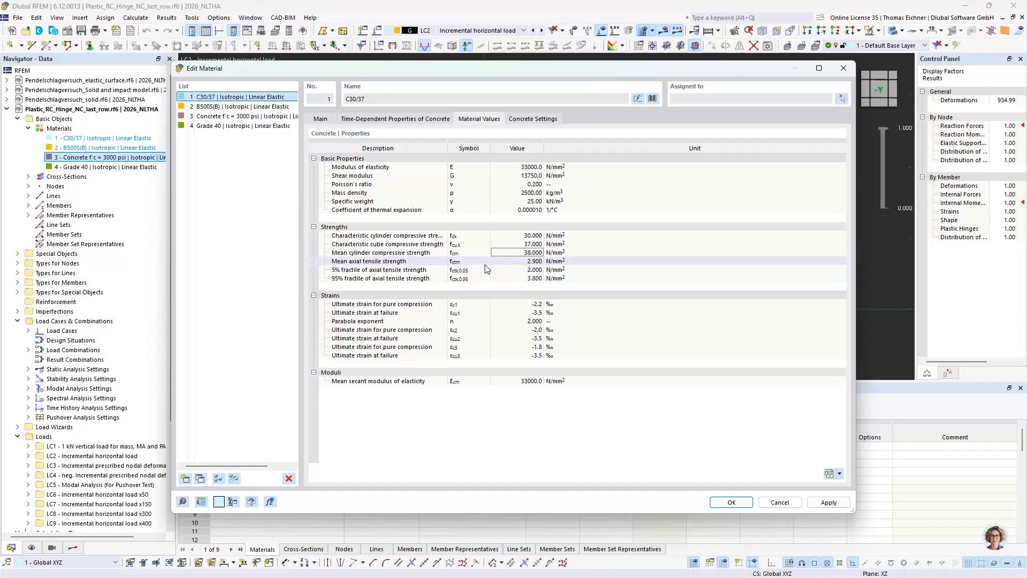
click(471, 236)
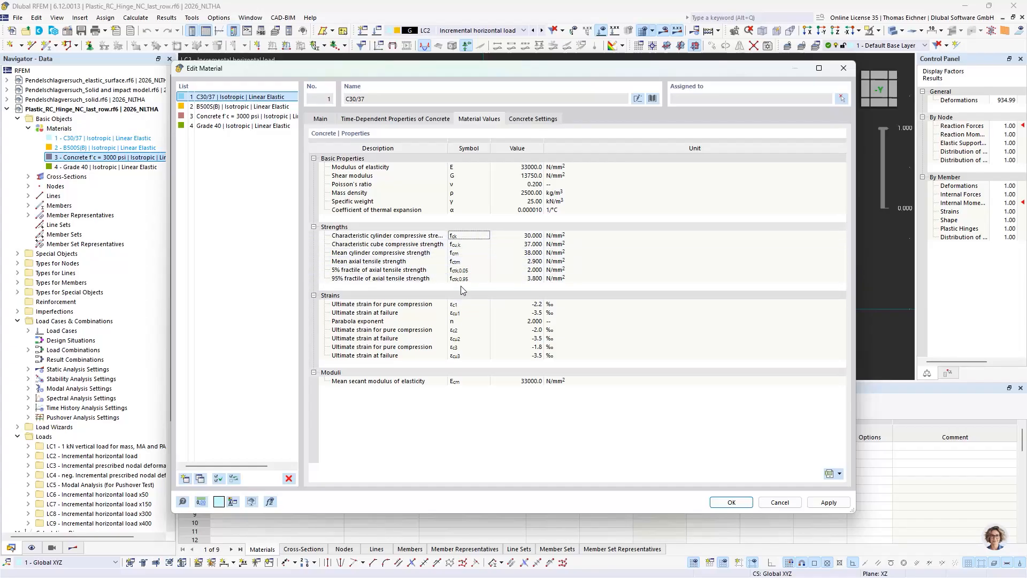
click(779, 501)
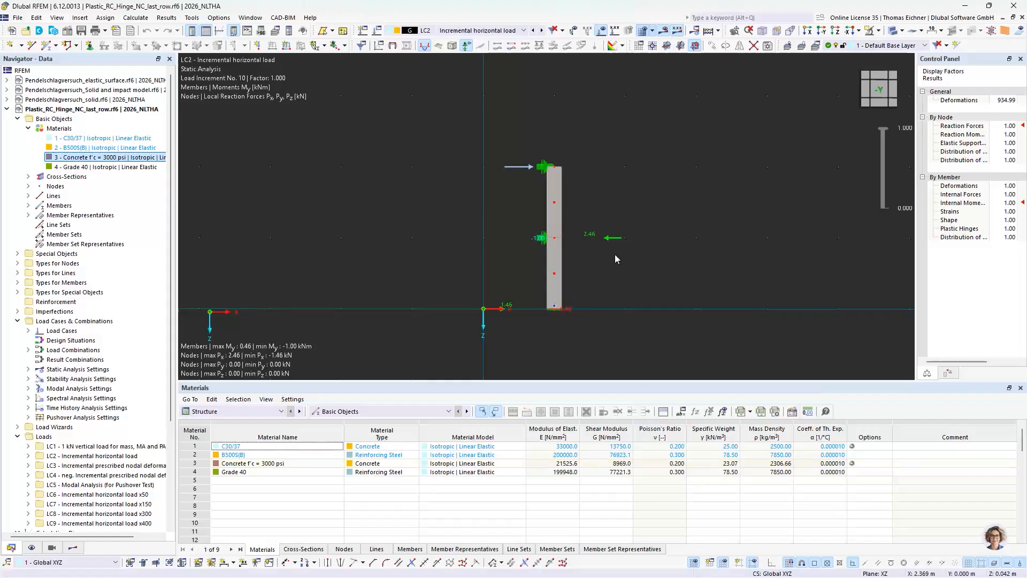
Step: Switch to the Autotest01_RC_hinge.rf6 model and display its load case LC2
scroll(499, 239, up, 1)
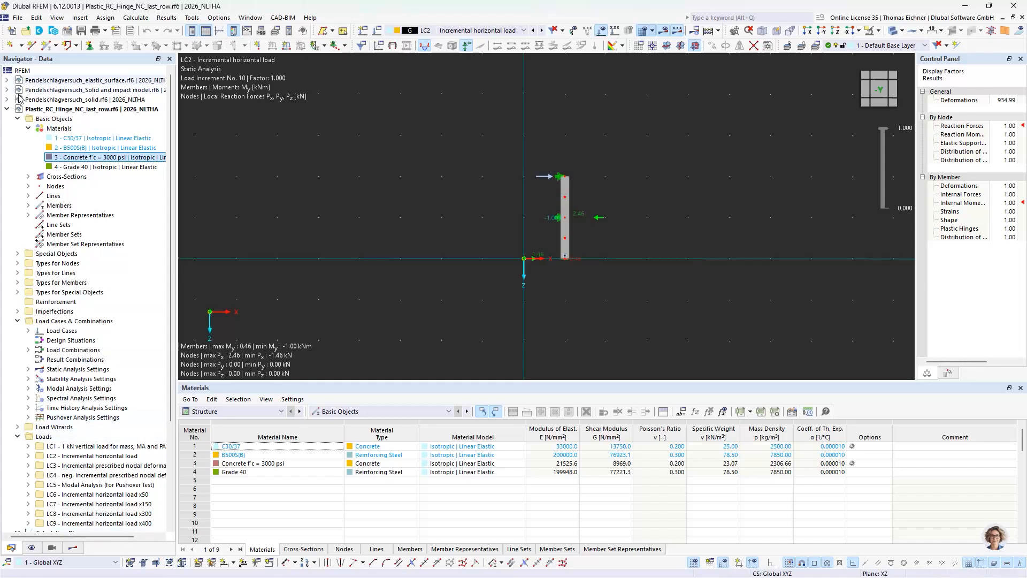
click(7, 109)
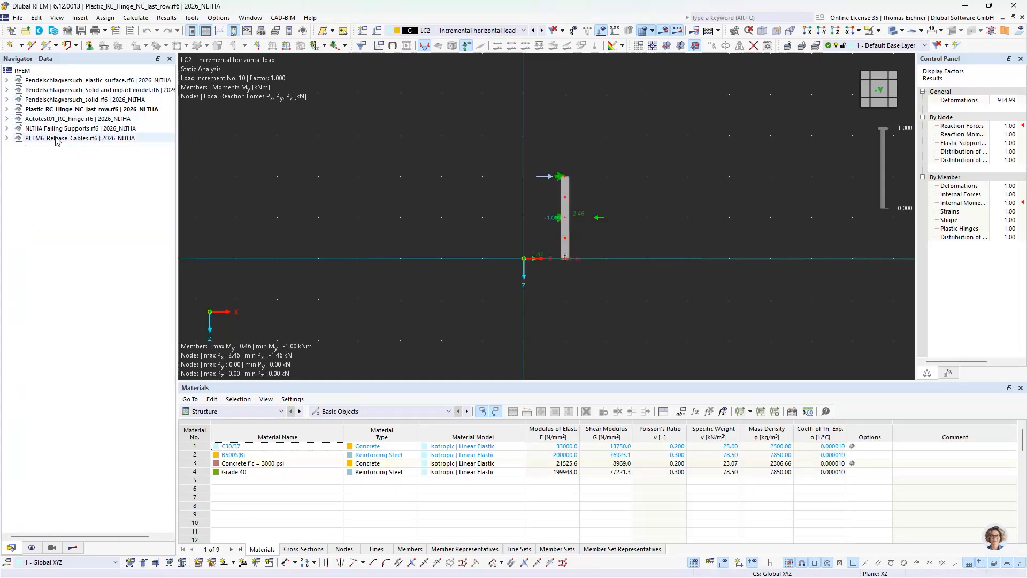
click(62, 119)
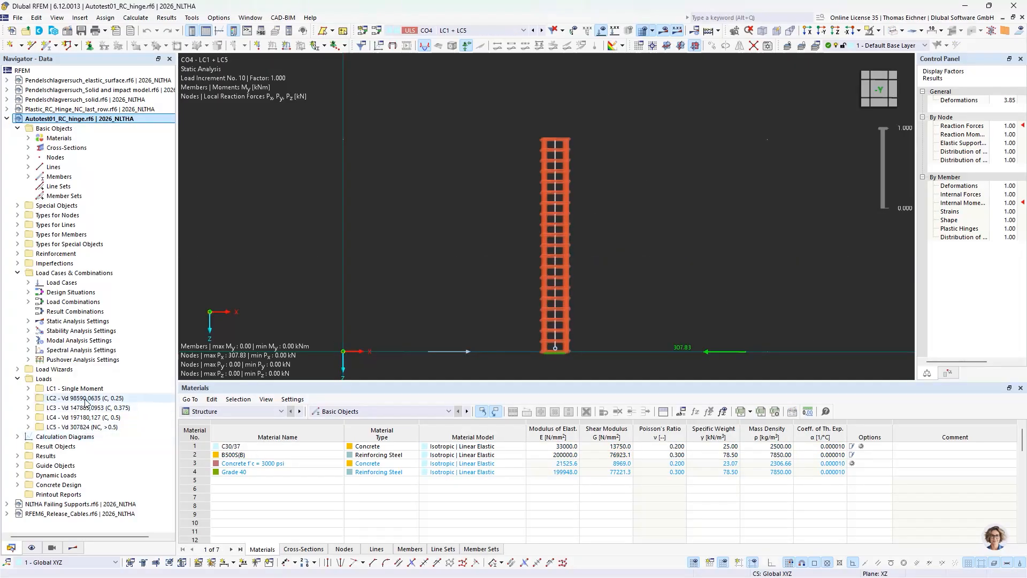
double_click(85, 403)
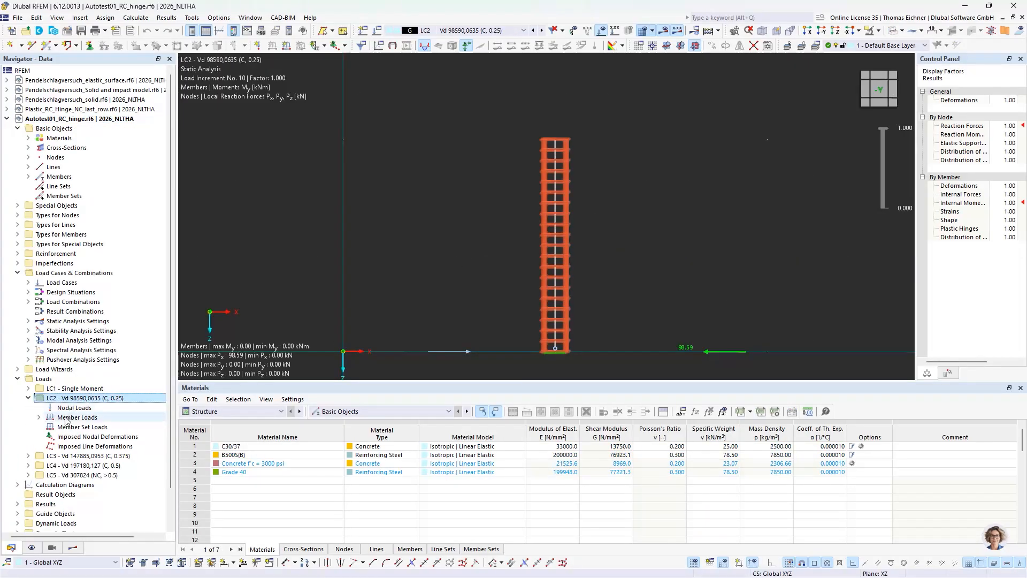
click(40, 418)
click(29, 399)
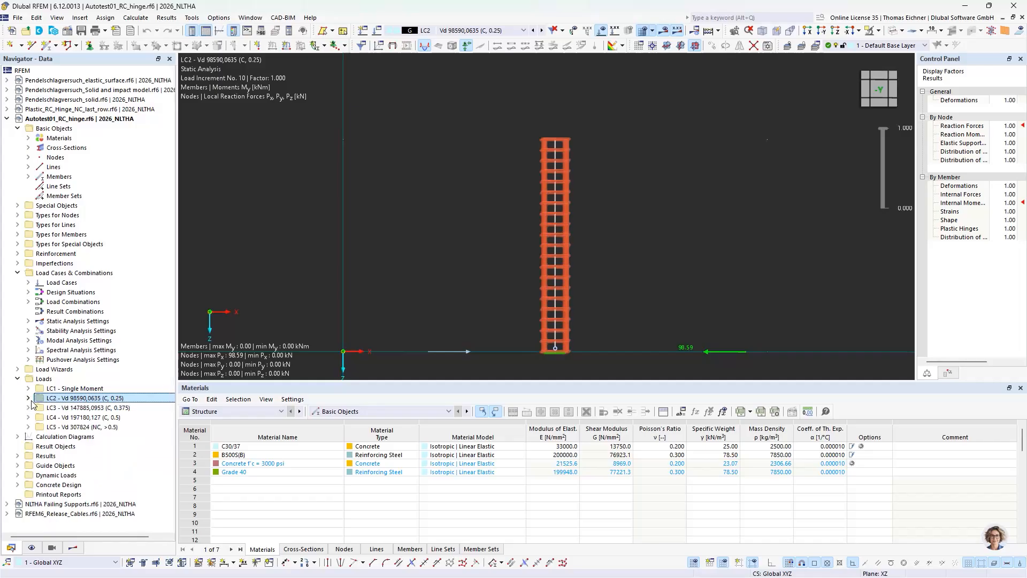
Step: Open calculation diagram CD13 and compare the hinge moment My over increments in CD14, CD18 and CD22
click(18, 437)
scroll(80, 375, down, 4)
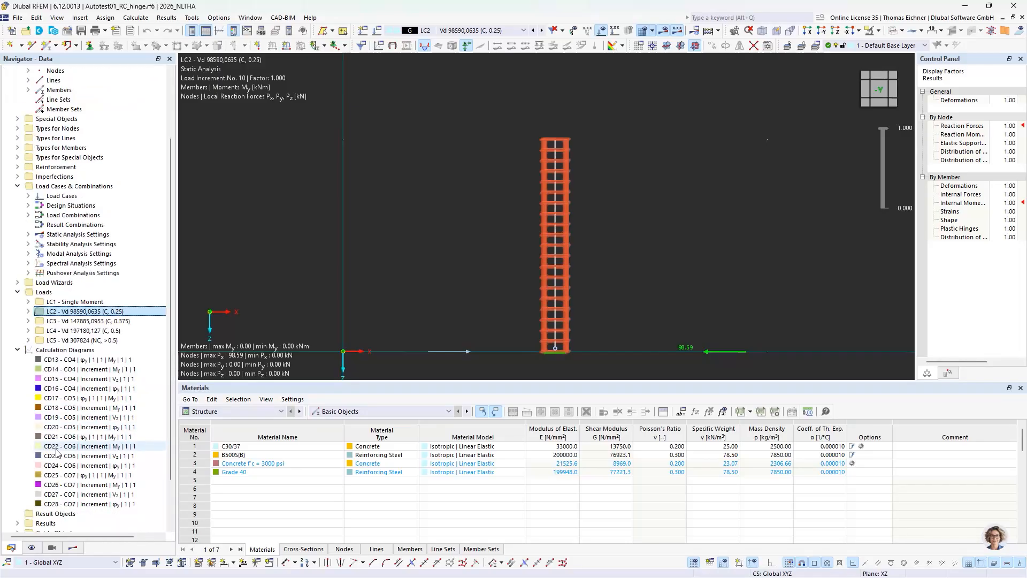
click(85, 331)
double_click(86, 332)
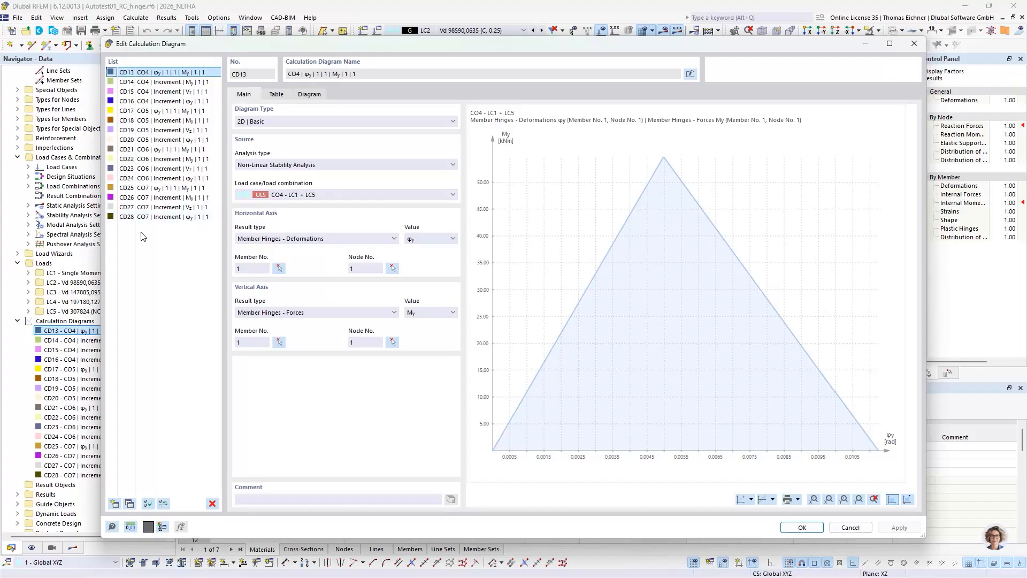
click(160, 82)
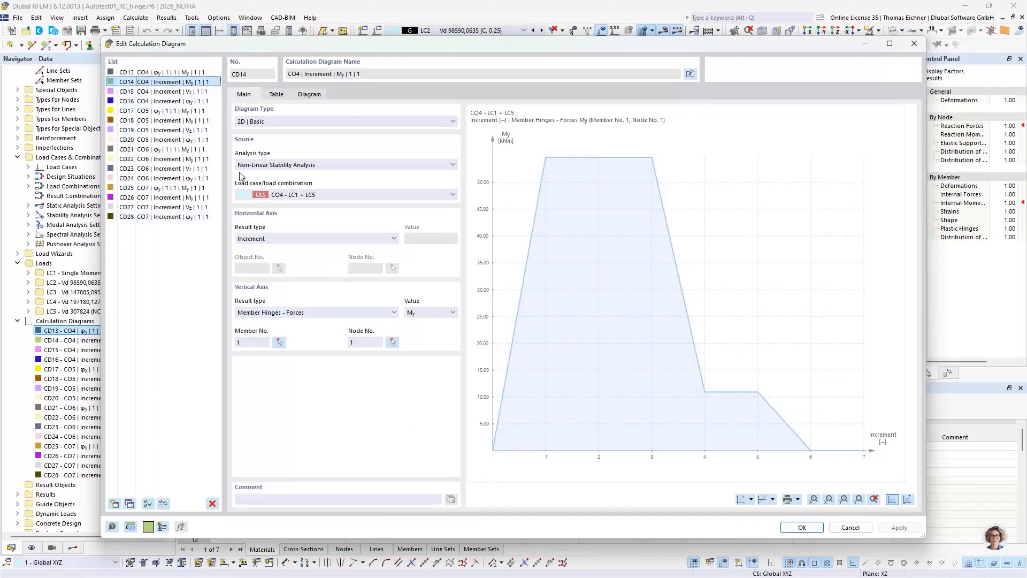
click(160, 120)
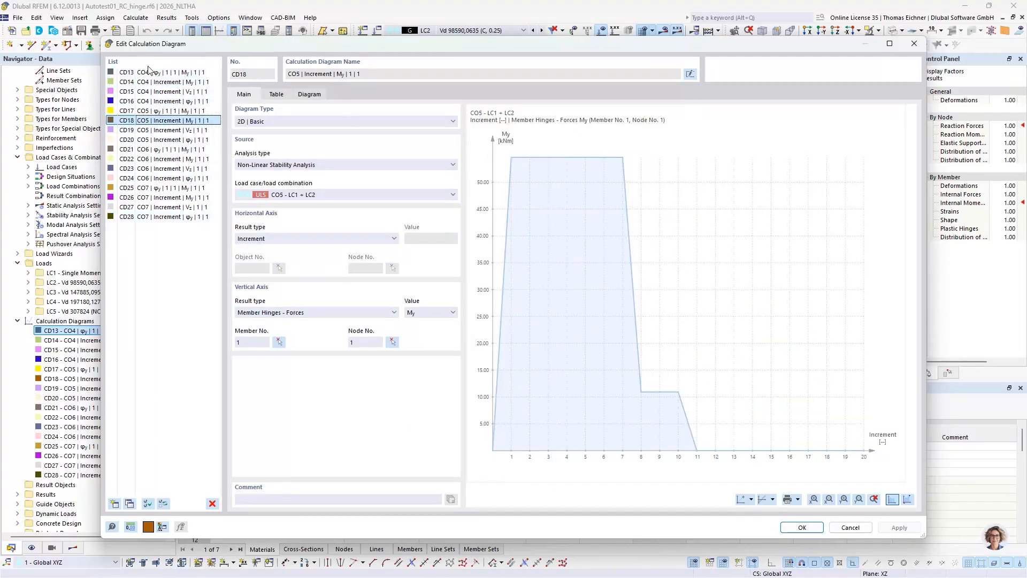
click(171, 159)
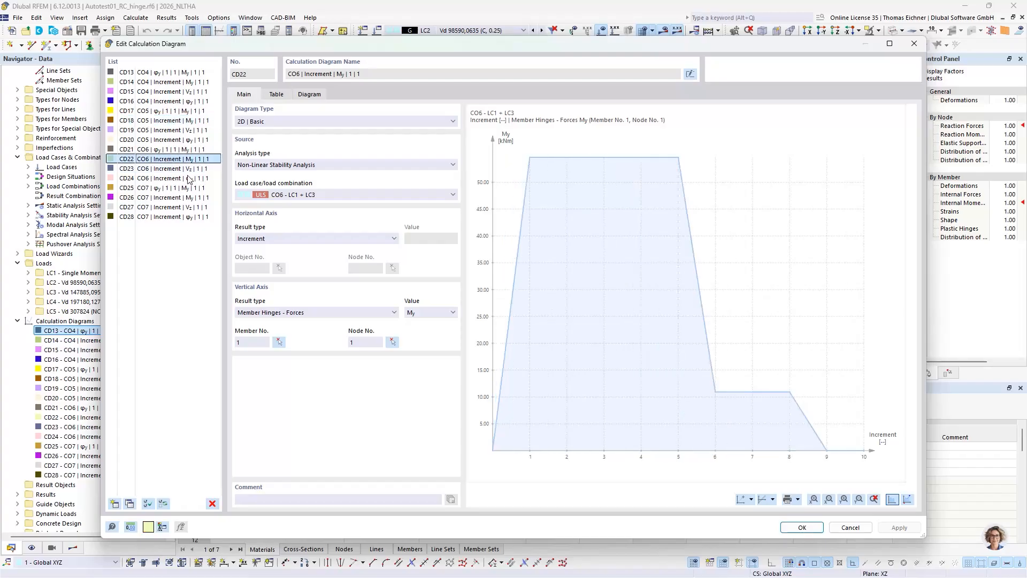
Step: Compare the hinge shear force Vz over increments in calculation diagrams CD15, CD19 and CD23
key(Up)
key(Up)
key(Up)
key(Up)
key(Up)
key(Up)
key(Up)
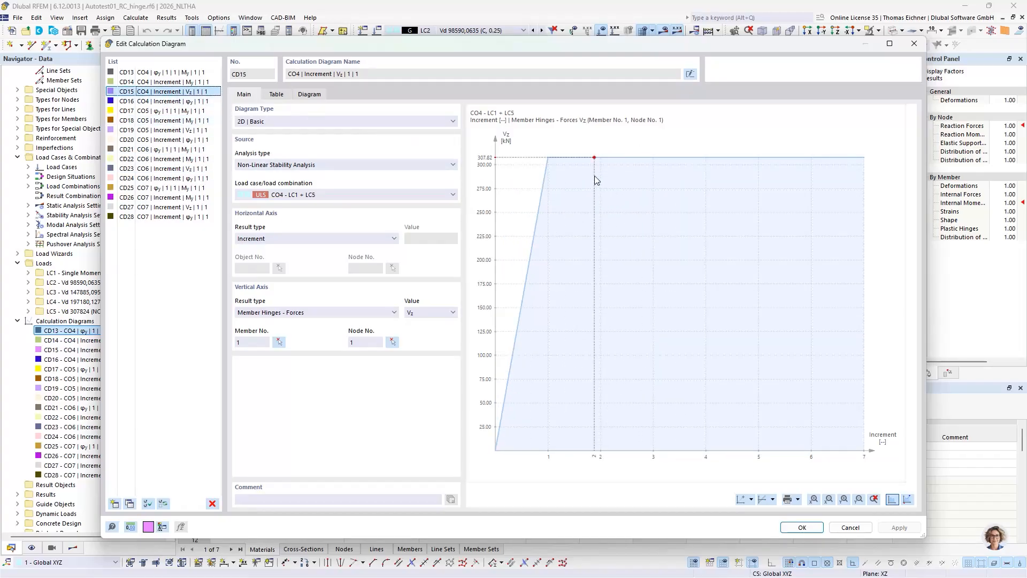
click(190, 132)
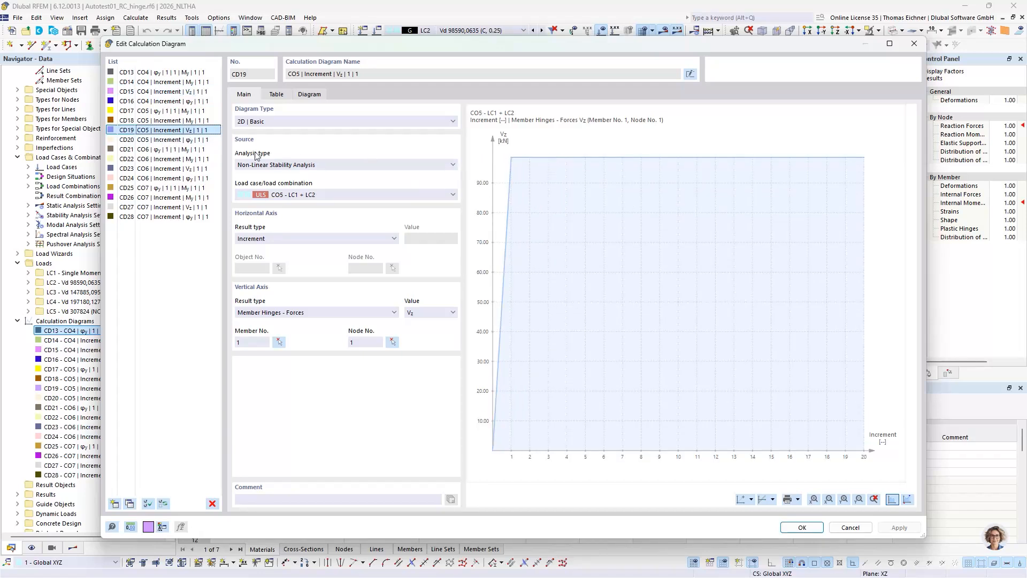
click(197, 169)
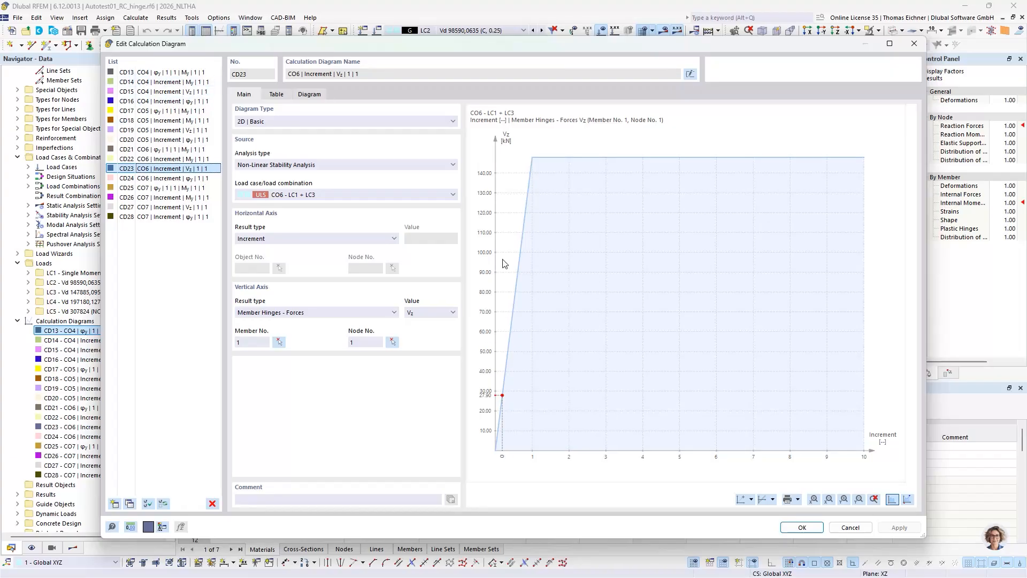
Step: Examine CD13's tabulated My and φy values per increment, and switch to the presentation slide on ASCE 41-17 hinges
click(212, 73)
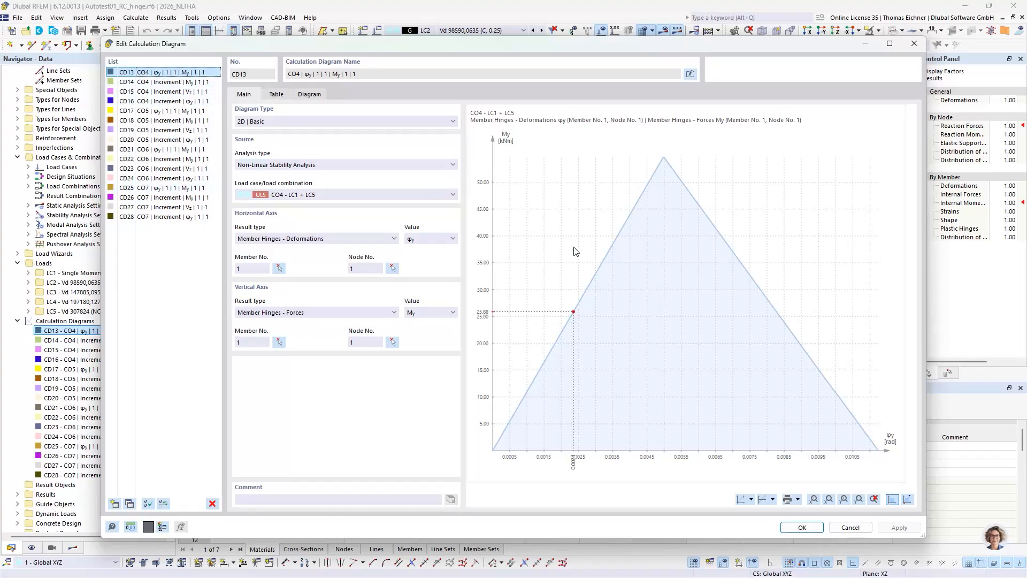
click(277, 94)
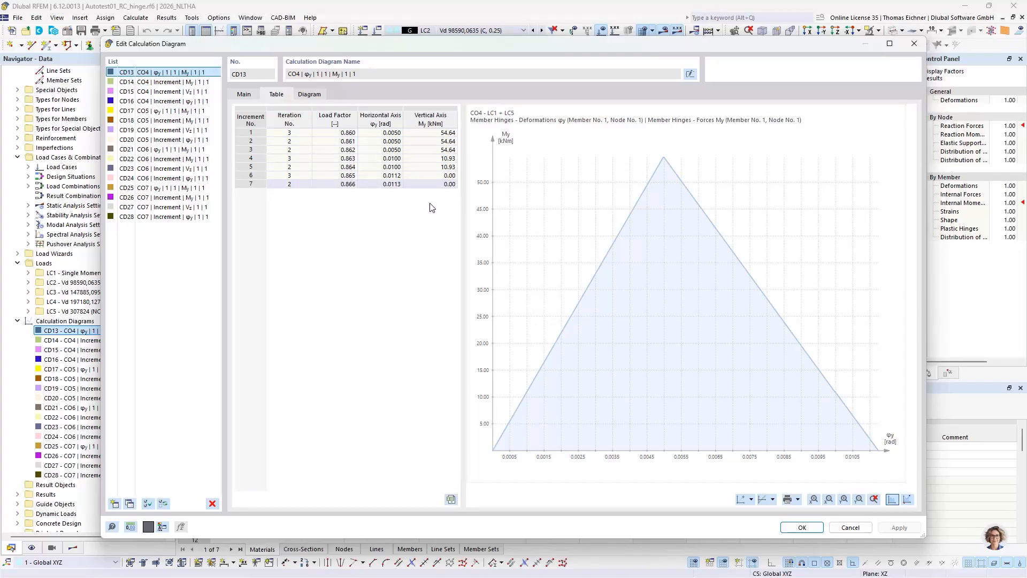
click(434, 149)
click(435, 134)
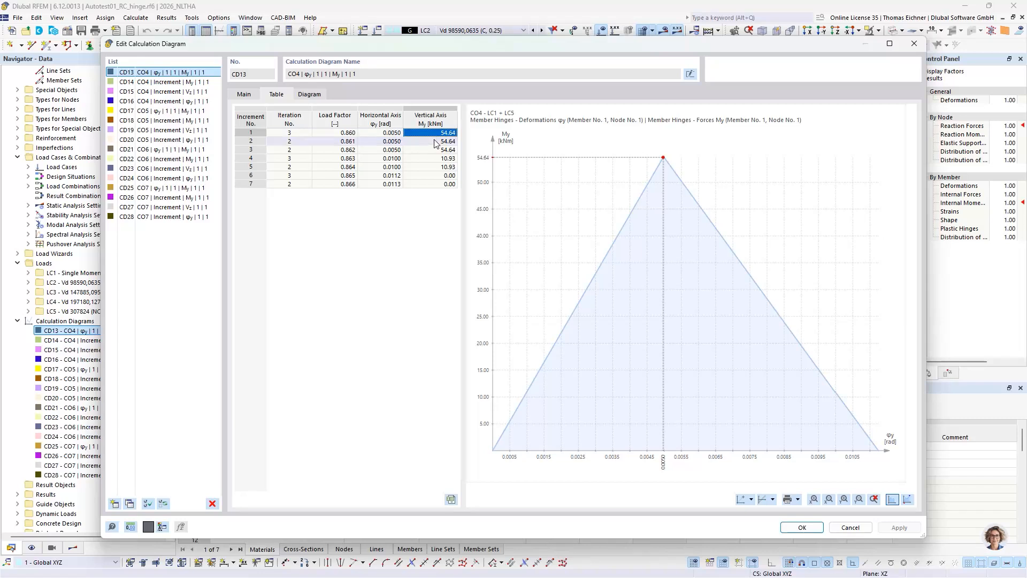
click(435, 150)
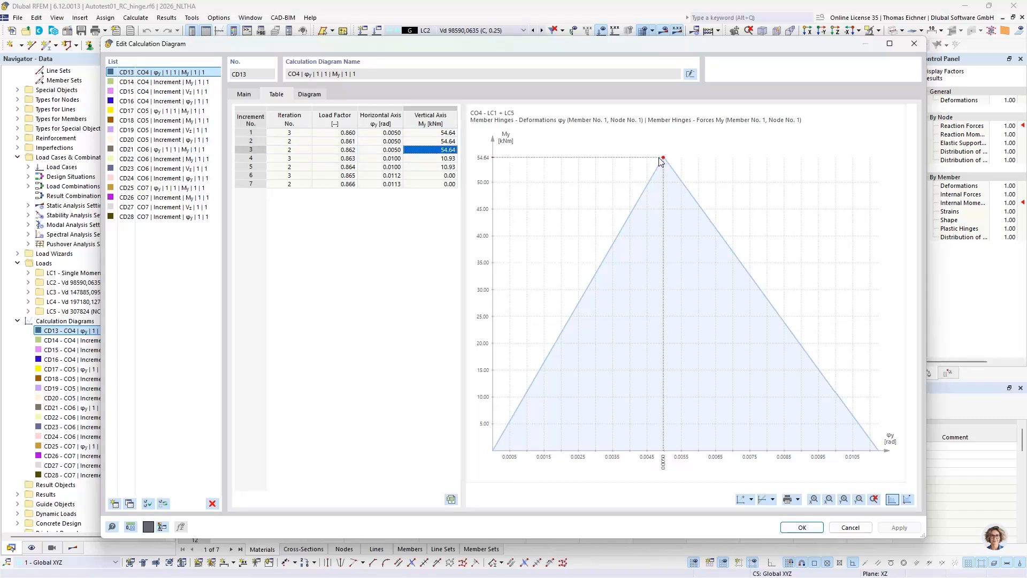
click(393, 150)
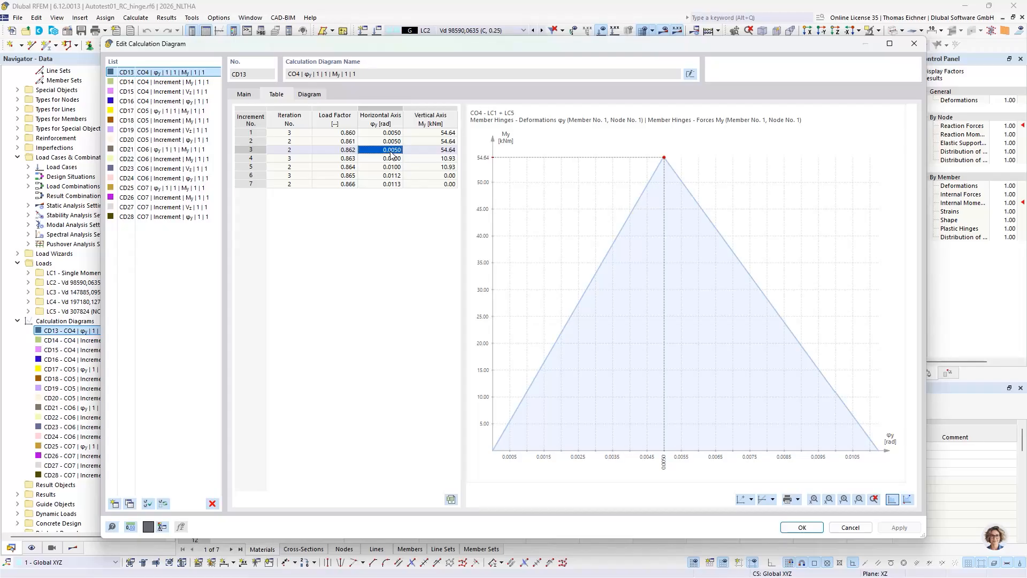
click(391, 159)
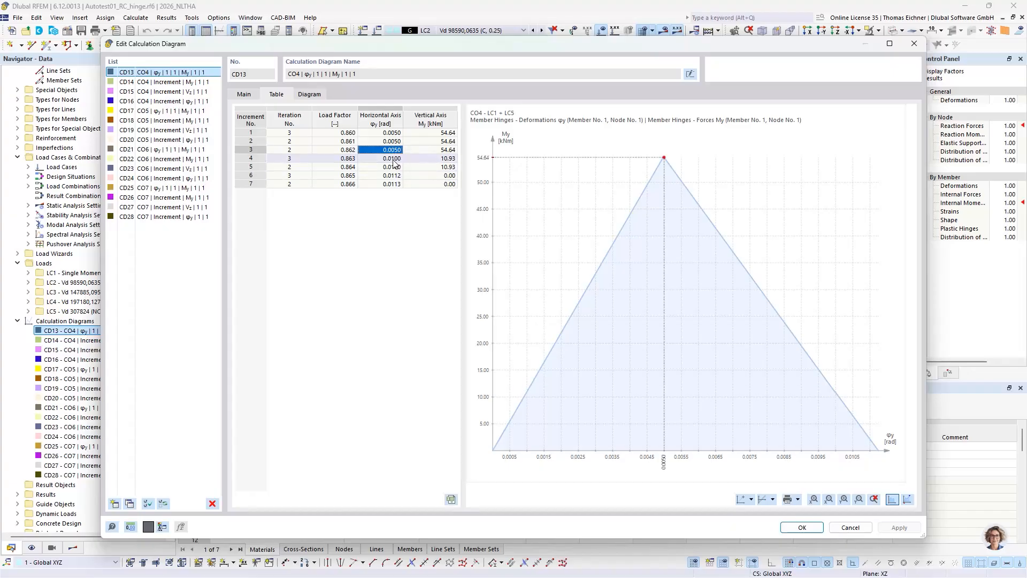
click(379, 176)
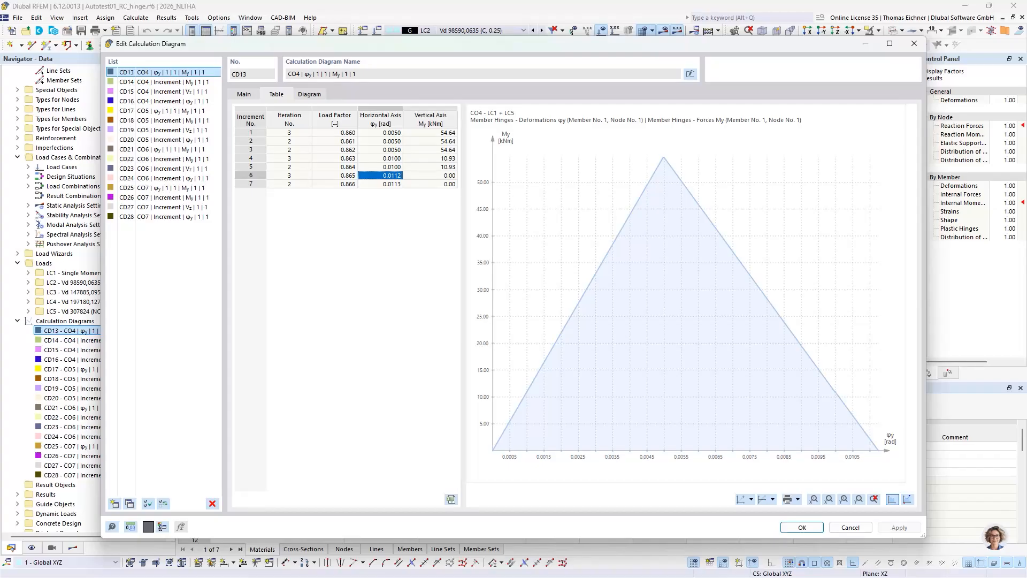
key(alt+Tab)
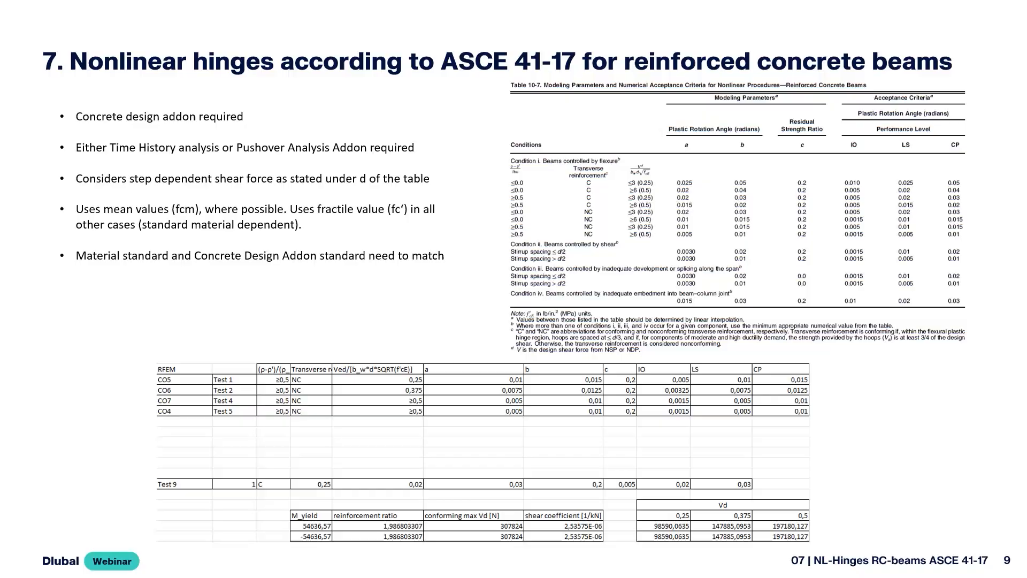